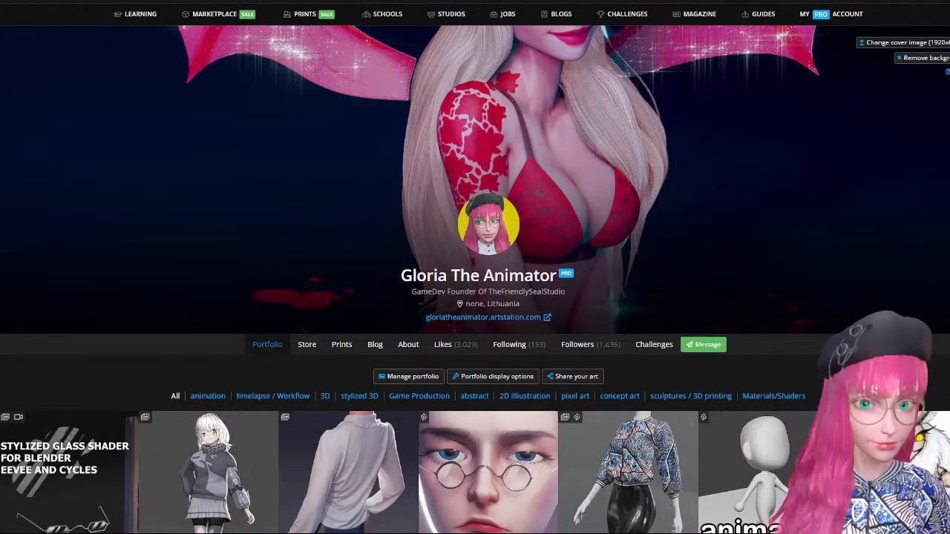
middle_click(841, 164)
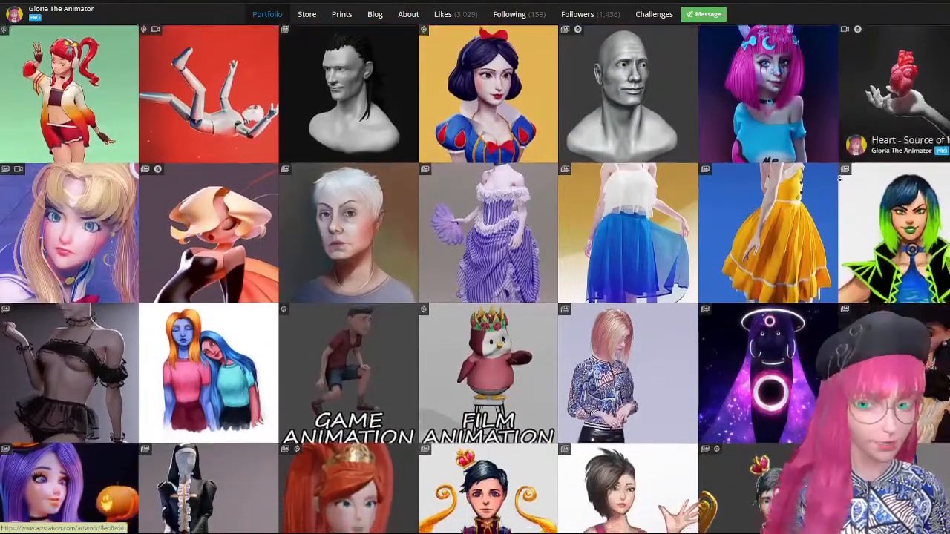
scroll(839, 178, "down", 1)
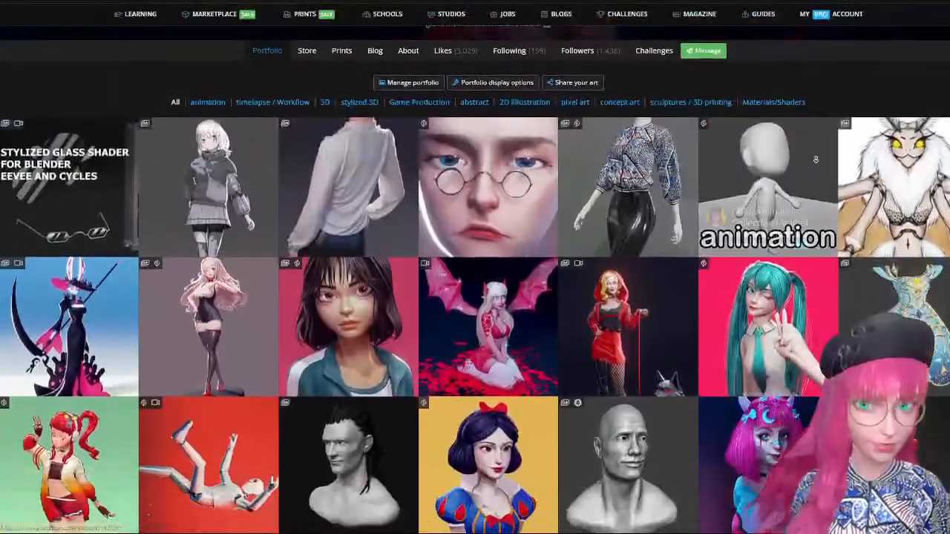
middle_click(815, 160)
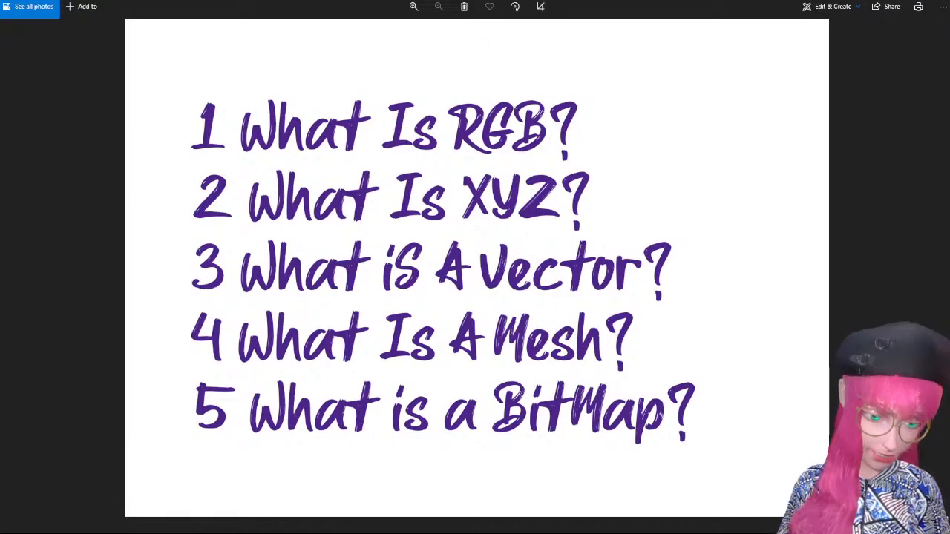
Switch to the MagicalGalaxy material in Unreal Editor and look over the start of its node graph.
mouse_move(949, 102)
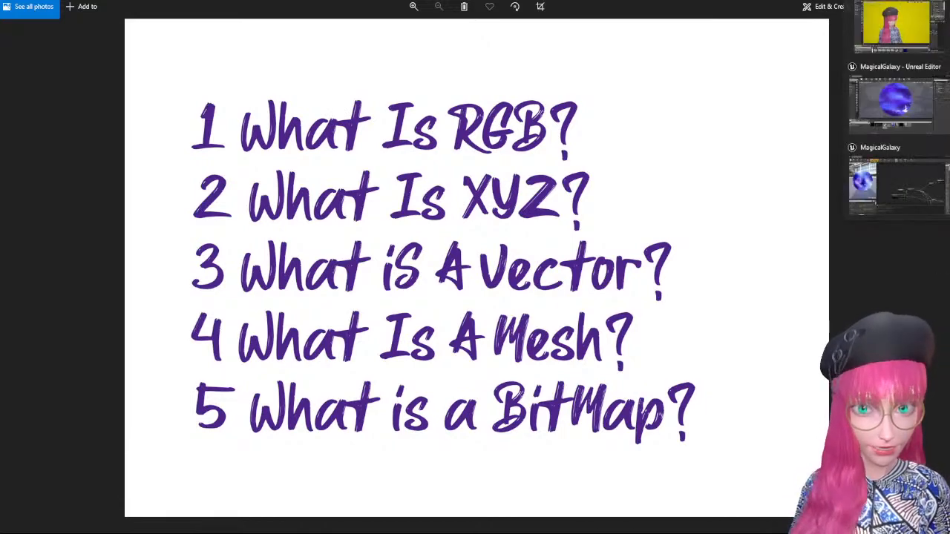
left_click(889, 90)
left_click_drag(627, 1, 891, 279)
mouse_move(570, 186)
right_mouse_down()
mouse_move(456, 205)
mouse_move(516, 208)
mouse_move(564, 196)
mouse_move(496, 202)
mouse_move(565, 181)
right_mouse_up()
scroll(570, 186, "down", 4)
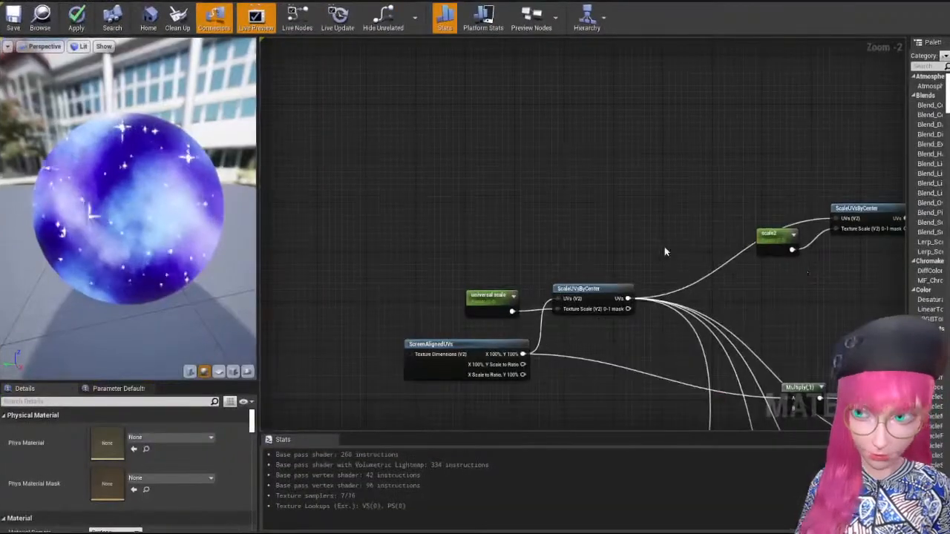
scroll(664, 247, "down", 1)
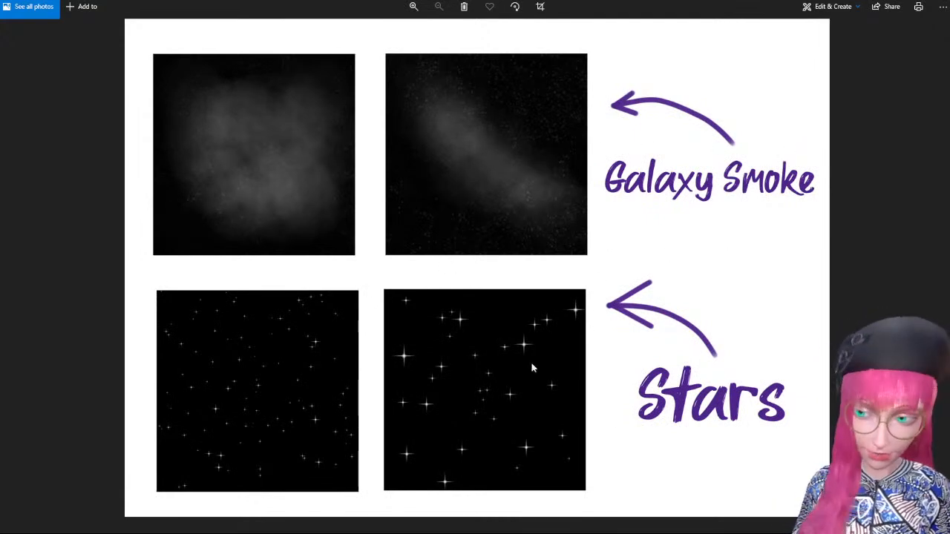
Examine the two galaxy smoke textures and the two star textures up close in the Photos image viewer.
scroll(262, 126, "up", 2)
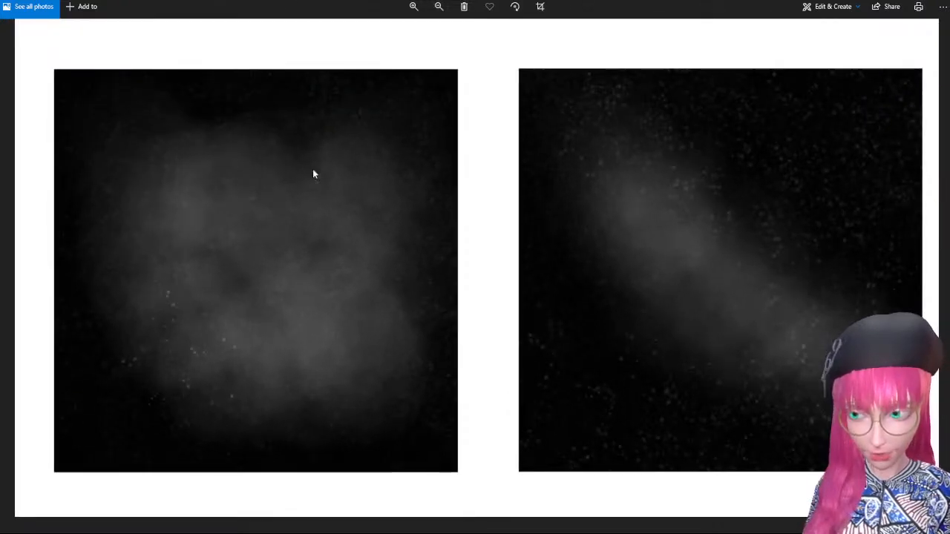
scroll(261, 352, "down", 1)
left_click_drag(665, 335, 515, 338)
scroll(451, 257, "down", 3)
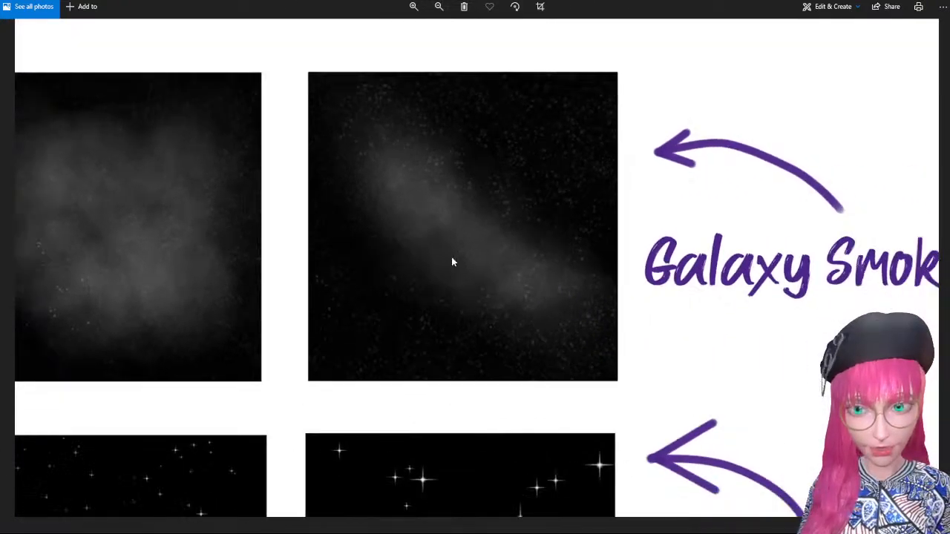
left_click_drag(415, 383, 386, 260)
scroll(163, 362, "up", 2)
scroll(225, 335, "down", 1)
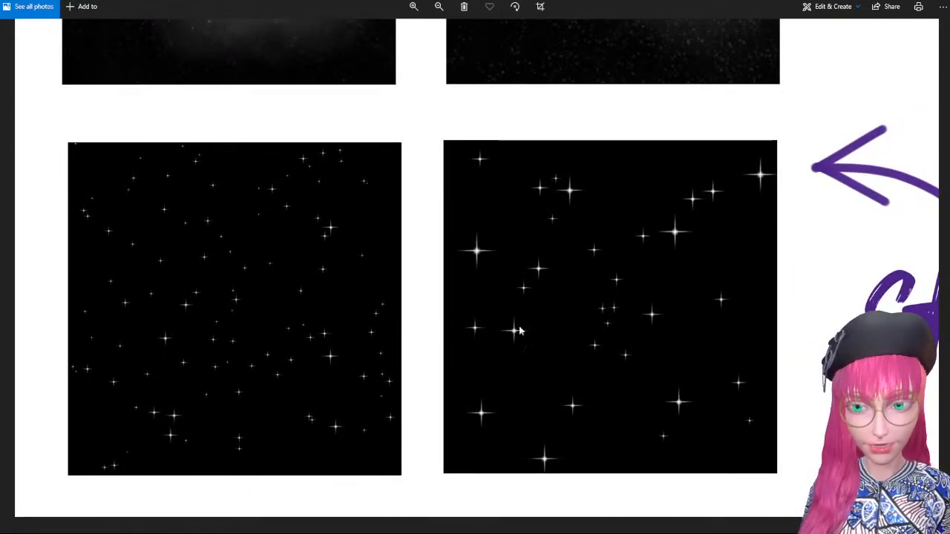
scroll(507, 363, "down", 2)
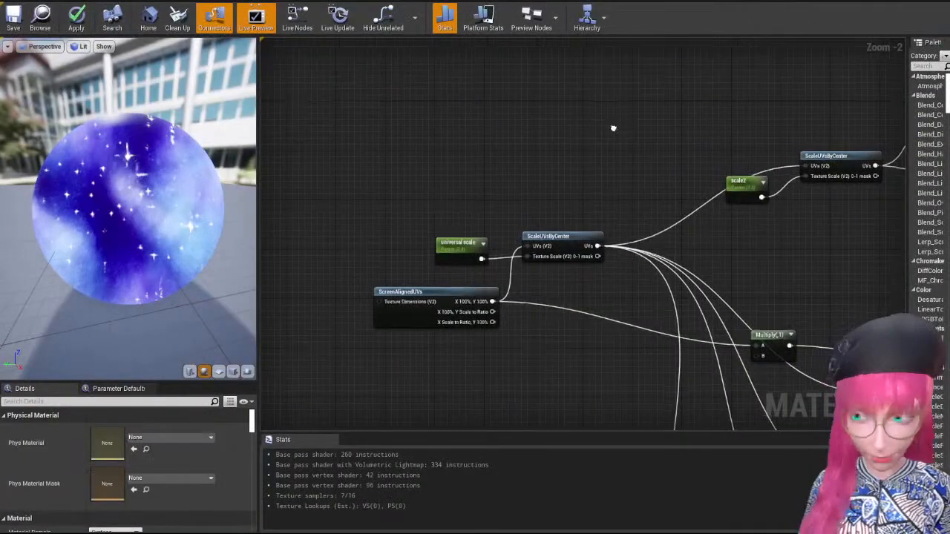
Delete the disconnected row of nodes above the main network in the MagicalGalaxy material graph.
right_click_drag(613, 127, 578, 108)
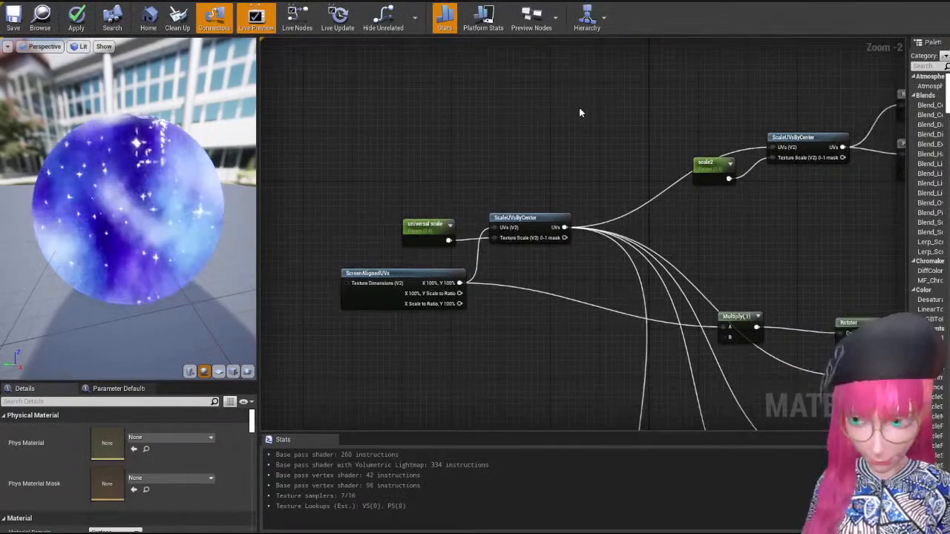
scroll(580, 106, "down", 3)
scroll(580, 111, "down", 4)
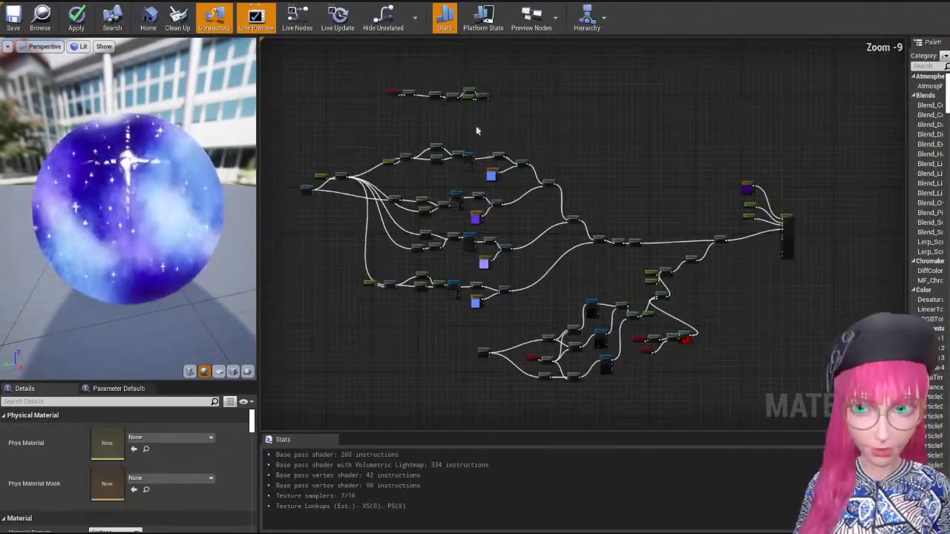
left_click_drag(352, 68, 564, 112)
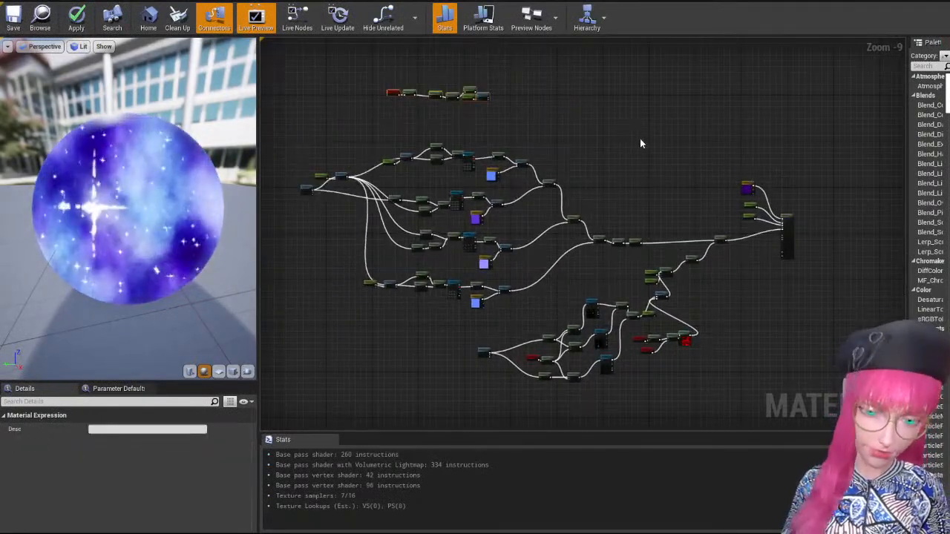
key("Delete")
right_click_drag(638, 174, 621, 161)
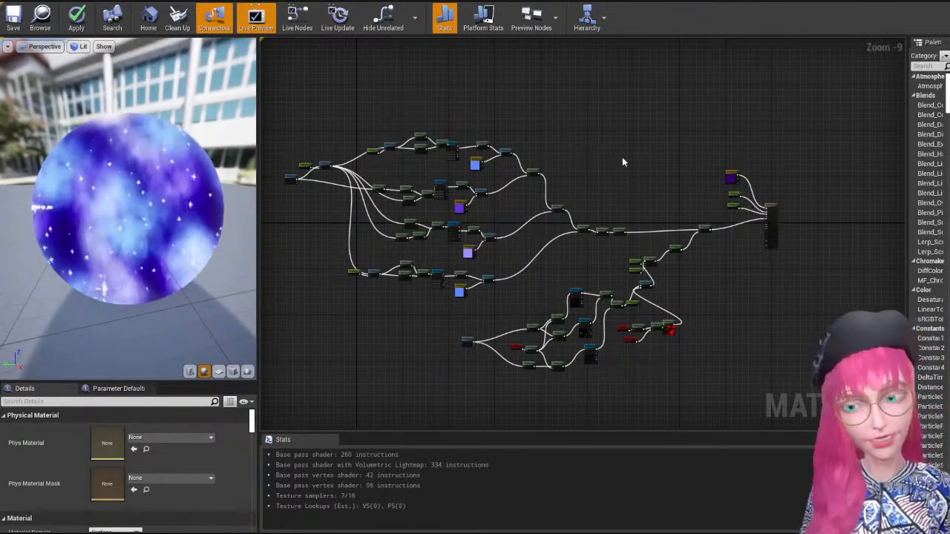
Examine the topmost cloud layer's nodes, from its UV scaling through the texture sample to the Blend_Overlay.
left_click_drag(167, 168, 92, 223)
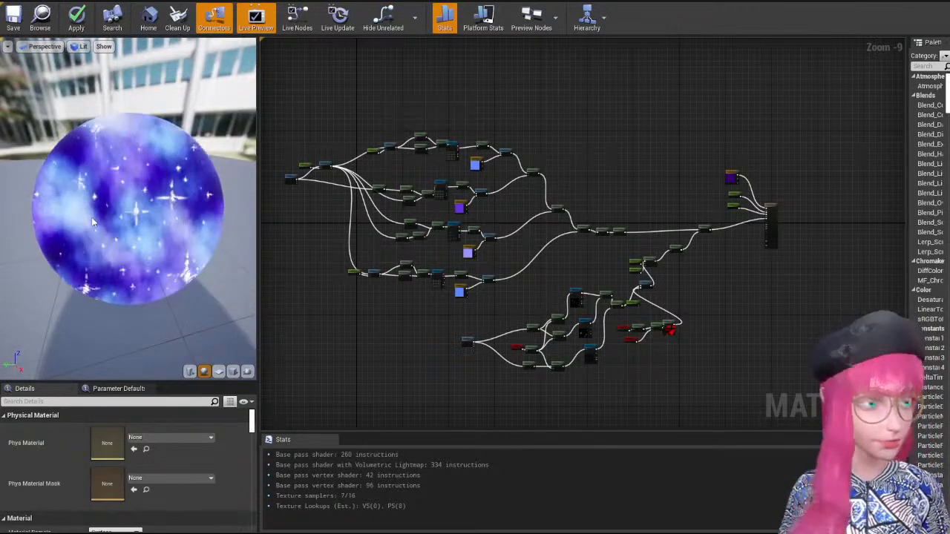
right_click_drag(366, 124, 407, 149)
scroll(408, 152, "up", 7)
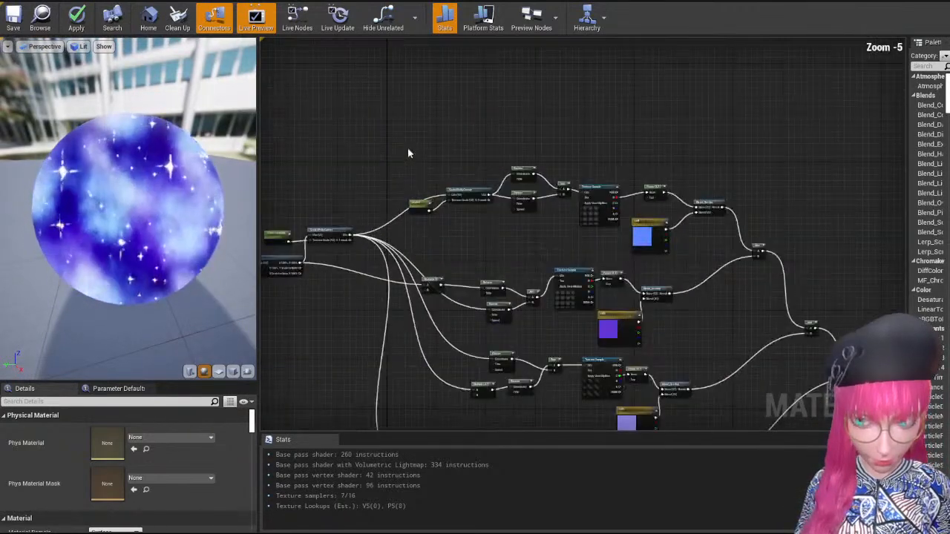
left_click_drag(390, 158, 824, 291)
right_click_drag(824, 292, 656, 274)
left_click(681, 175)
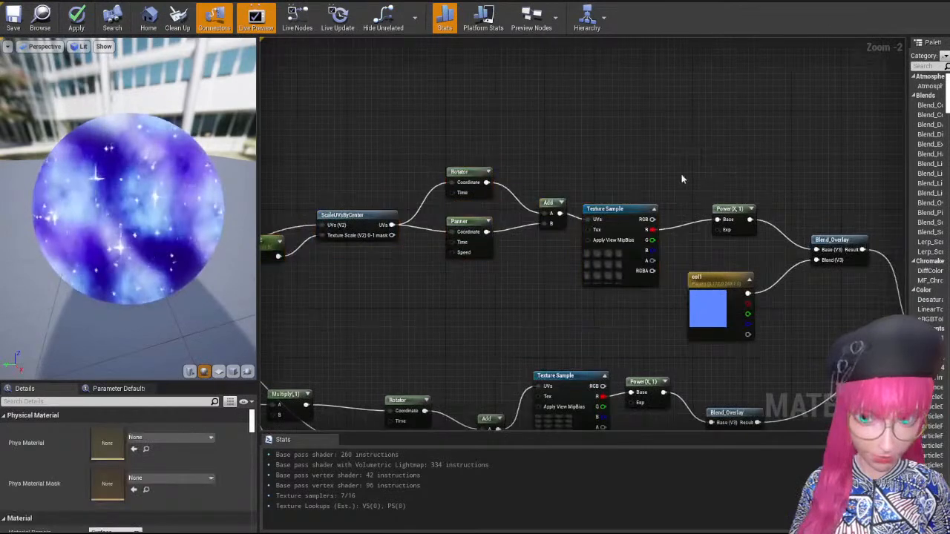
right_click_drag(761, 184, 638, 163)
scroll(640, 164, "down", 2)
right_click_drag(297, 215, 520, 216)
scroll(406, 194, "down", 1)
scroll(686, 236, "up", 1)
right_click_drag(687, 237, 460, 249)
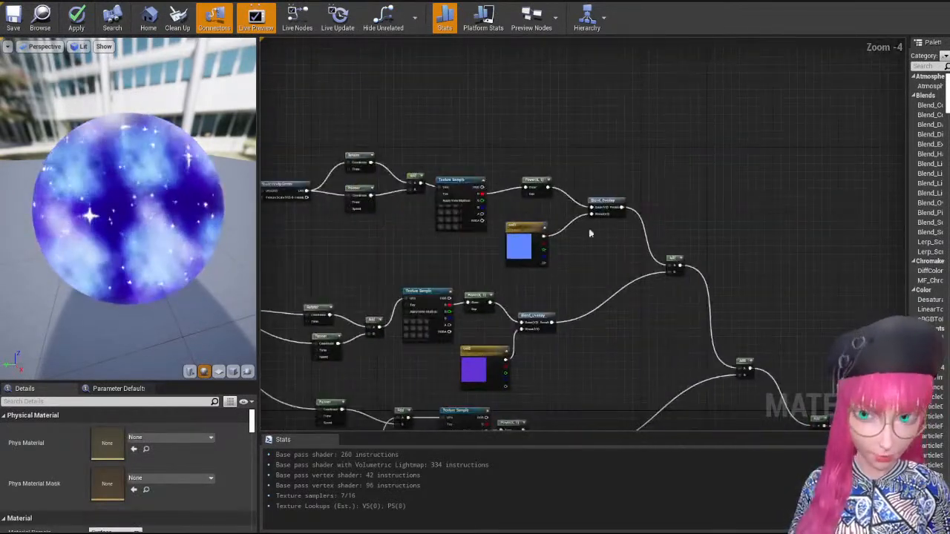
Preview the topmost layer's Blend_Overlay node on the material sphere.
right_click(670, 260)
right_click(545, 236)
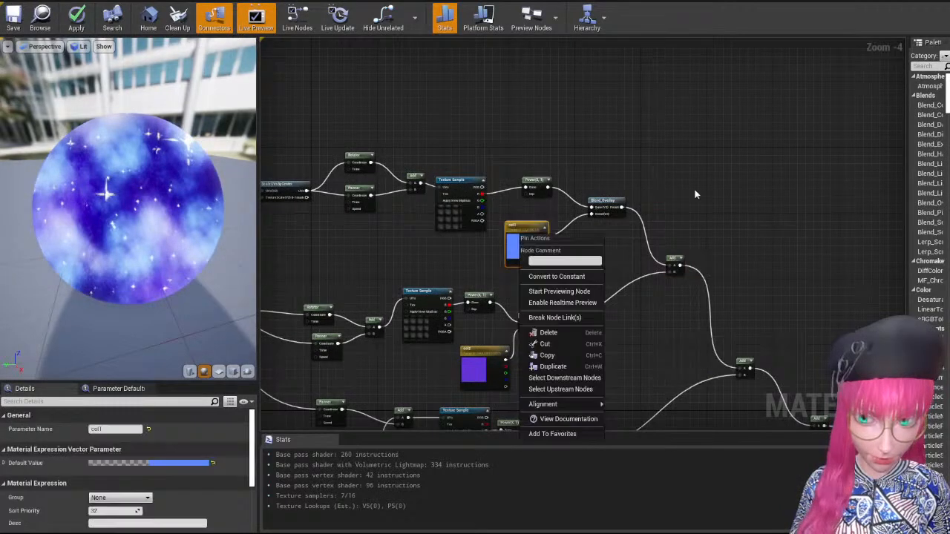
left_click(683, 191)
right_click(594, 204)
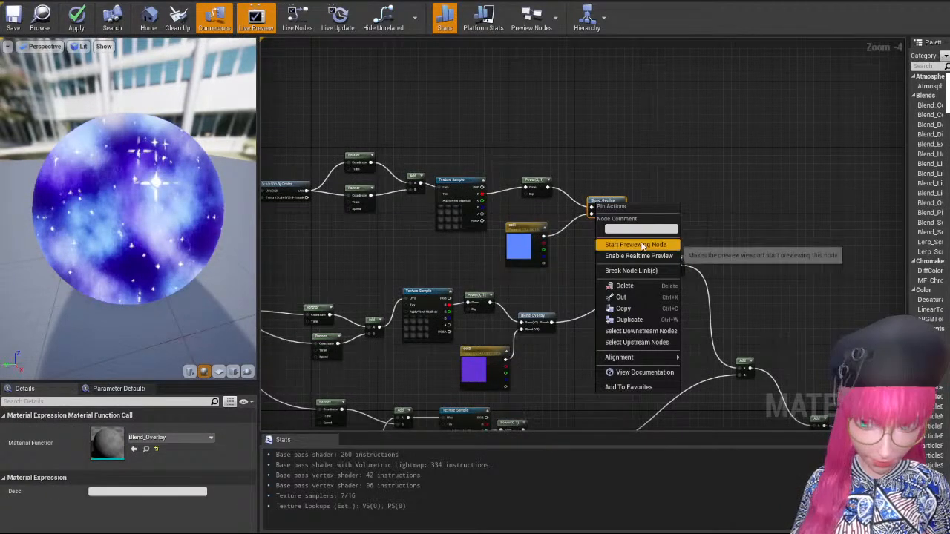
left_click(635, 244)
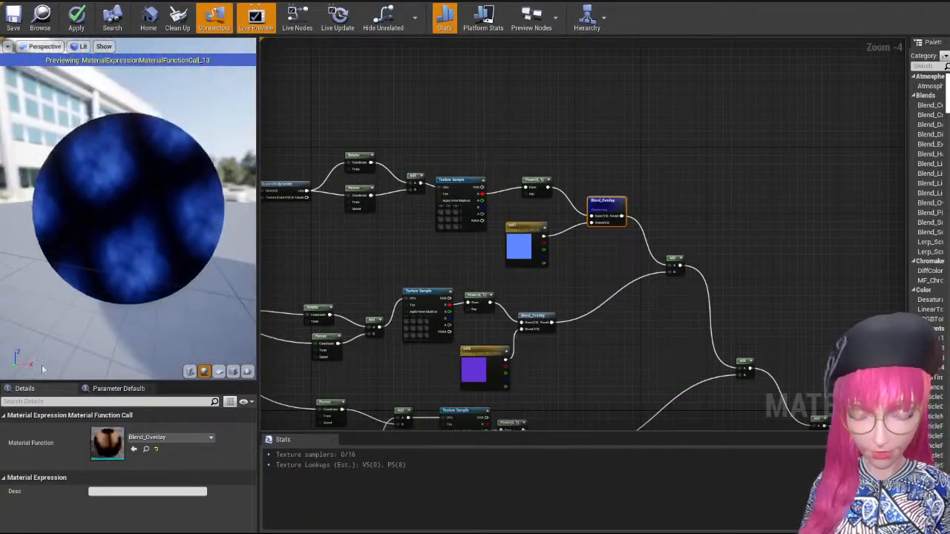
Review the overall material graph, including all four cloud layers and the star branch beneath them.
scroll(630, 203, "down", 5)
left_click_drag(827, 205, 312, 375)
left_click(364, 348)
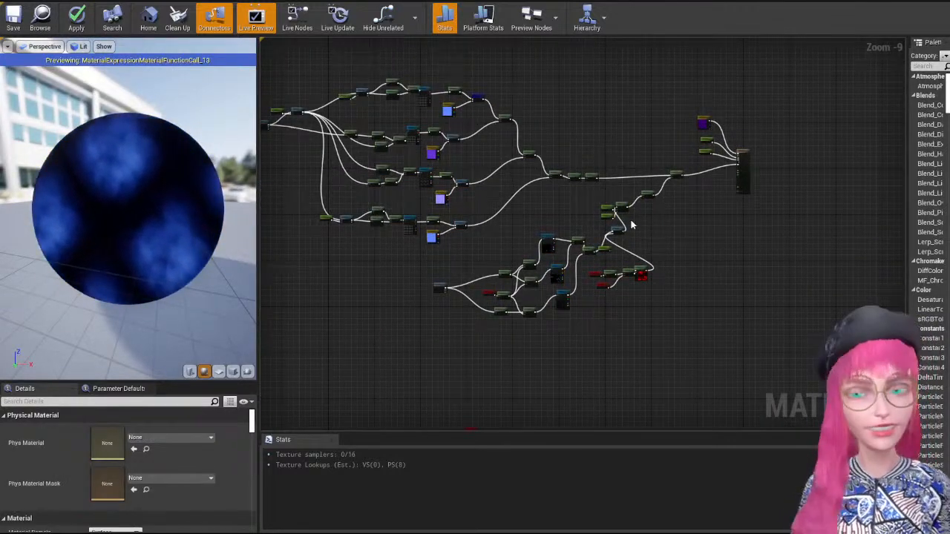
scroll(630, 224, "up", 5)
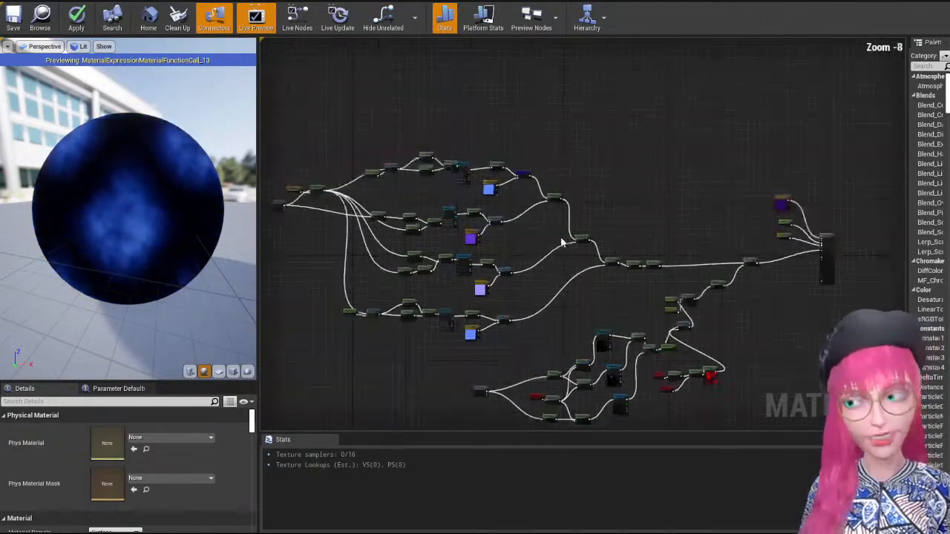
right_click_drag(351, 200, 504, 215)
scroll(351, 201, "up", 1)
scroll(387, 140, "down", 2)
mouse_move(382, 129)
left_mouse_down()
mouse_move(489, 138)
mouse_move(500, 108)
left_mouse_up()
right_click(500, 108)
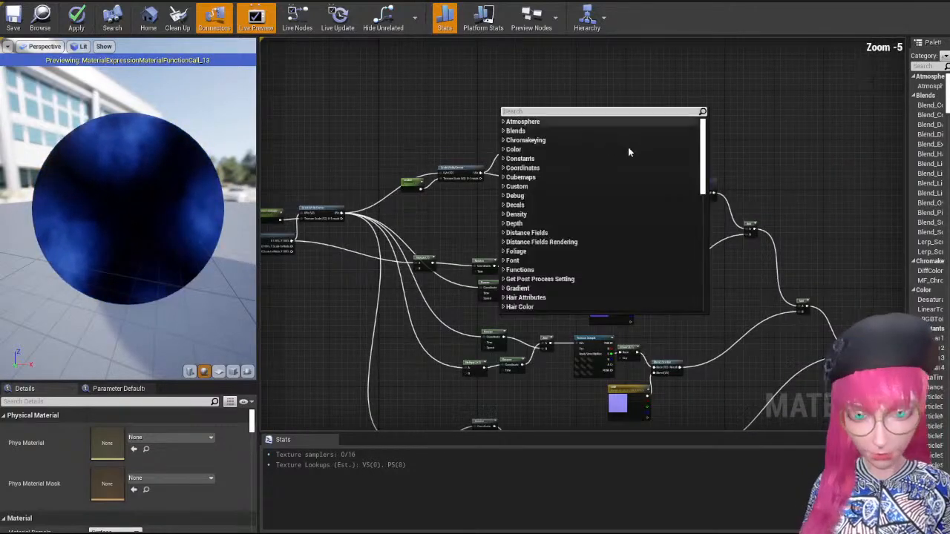
left_click(539, 62)
Preview the topmost layer's Texture Sample node and view the sphere from farther away at another angle.
scroll(565, 114, "up", 4)
right_click(628, 251)
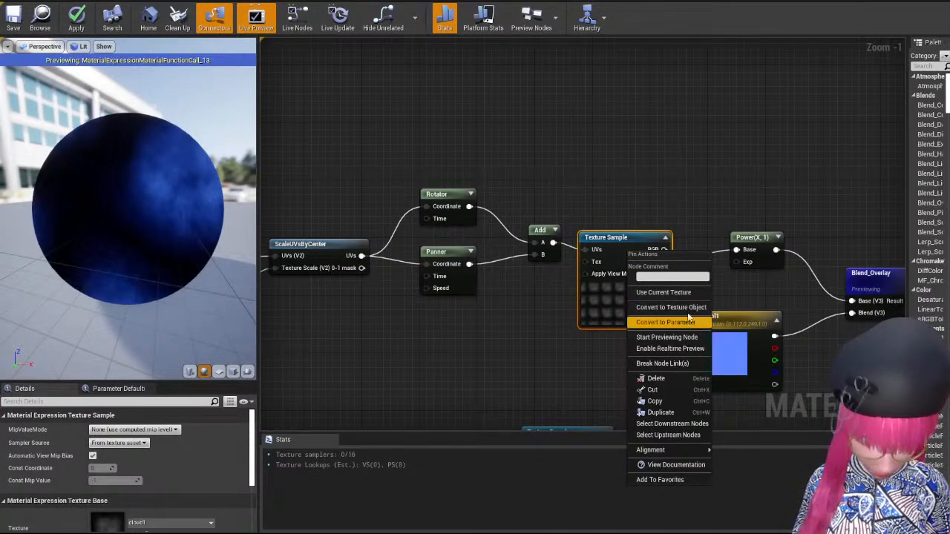
left_click(683, 338)
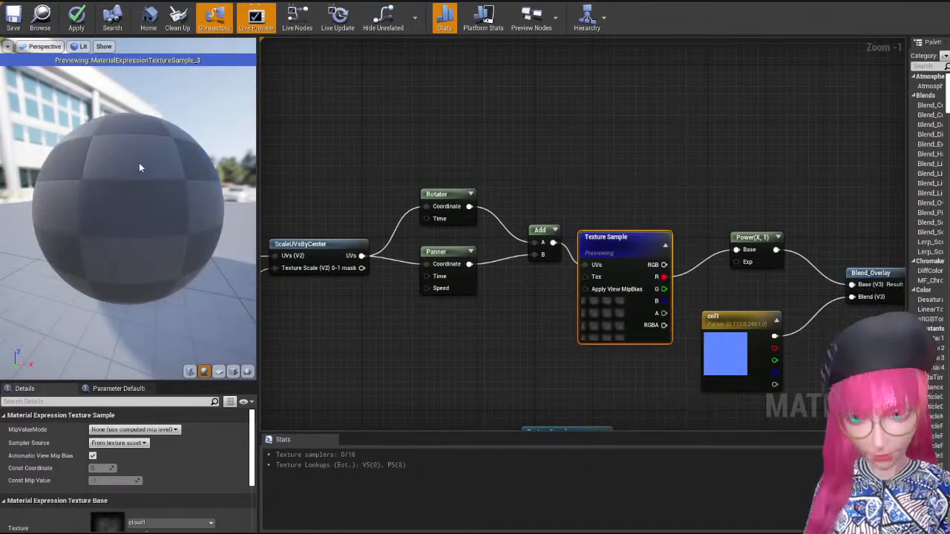
scroll(139, 162, "down", 2)
left_click_drag(148, 163, 178, 145)
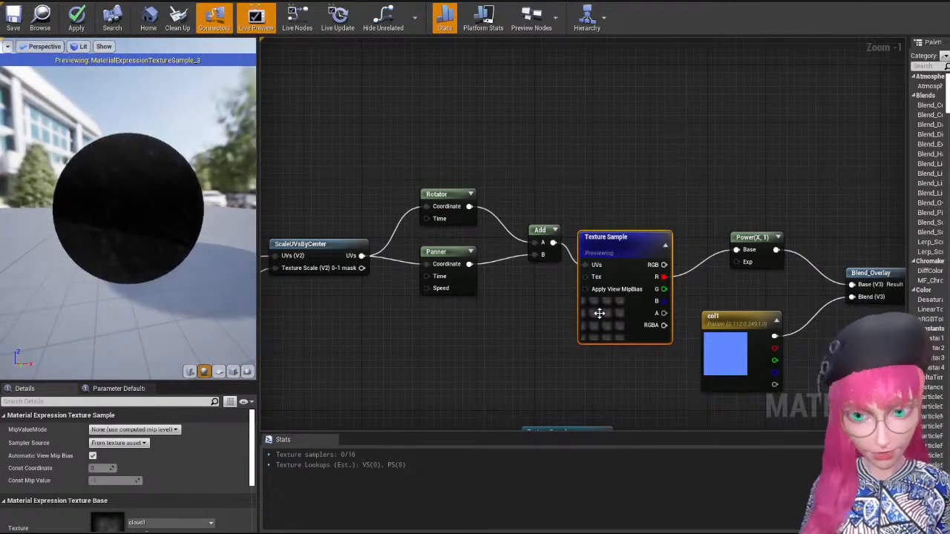
Trace the nodes feeding the previewed Texture Sample back through Add, Rotator, Panner and scale2 to the first ScaleUVsByCenter.
right_click_drag(606, 203, 680, 191)
right_click_drag(411, 190, 545, 177)
left_click(413, 127)
scroll(413, 127, "down", 2)
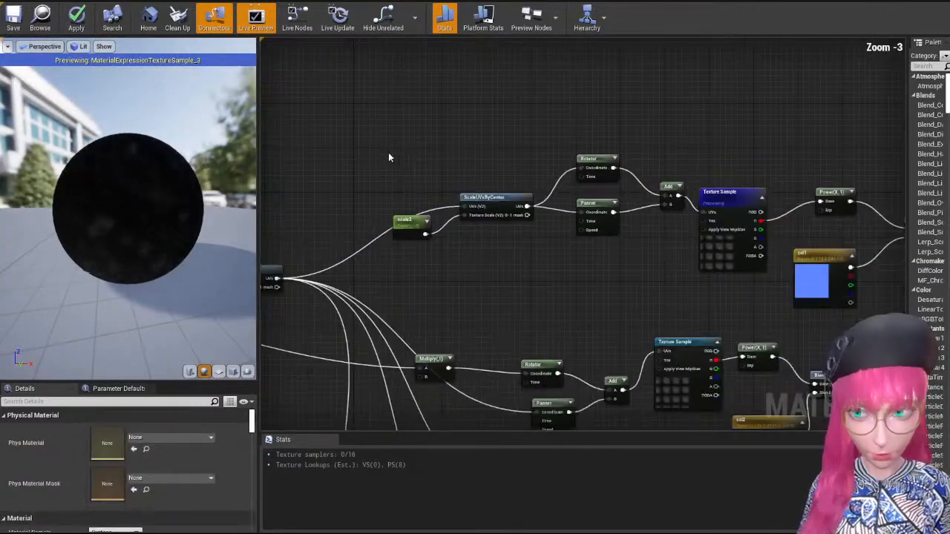
right_click_drag(388, 152, 488, 138)
scroll(413, 178, "down", 1)
right_click_drag(345, 207, 480, 183)
right_click_drag(627, 152, 511, 199)
scroll(608, 165, "up", 3)
right_click_drag(616, 151, 510, 150)
mouse_move(560, 180)
left_mouse_down()
mouse_move(573, 165)
mouse_move(564, 174)
left_mouse_up()
left_click(475, 160)
right_click_drag(414, 189, 633, 123)
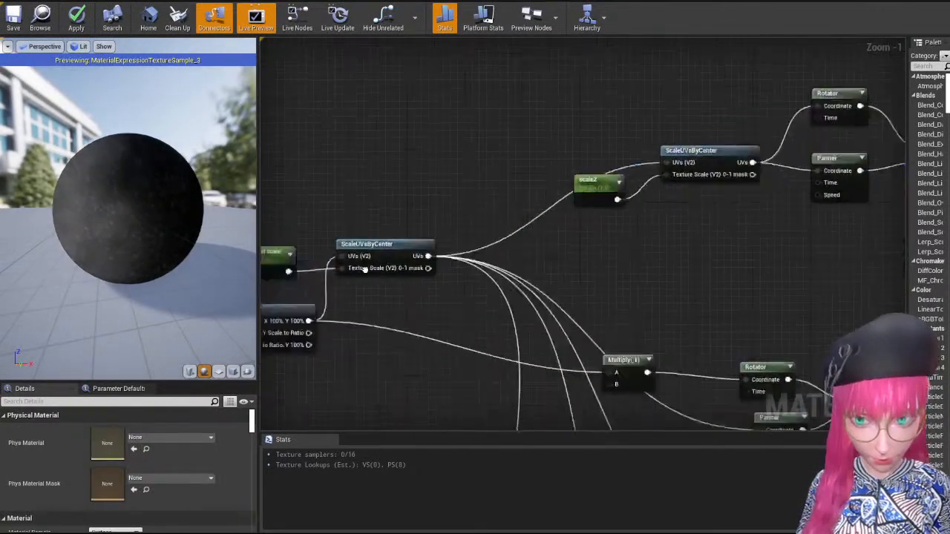
Move the ScreenAlignedUVs node farther left so it sits clear of the universal scale parameter.
right_click_drag(314, 282, 495, 230)
left_click_drag(355, 280, 321, 160)
left_click(399, 271)
left_click(338, 104)
right_click_drag(338, 105, 456, 103)
left_click_drag(413, 160, 414, 262)
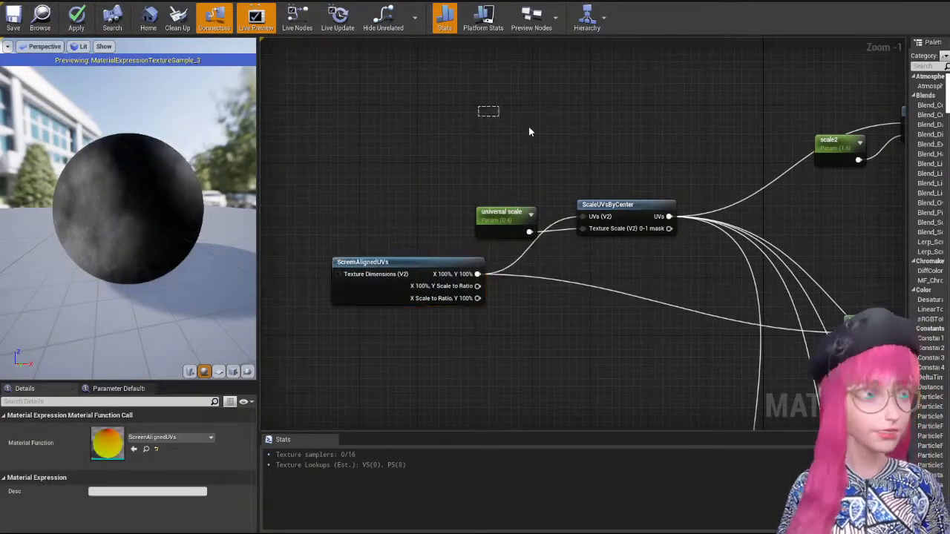
left_click(486, 148)
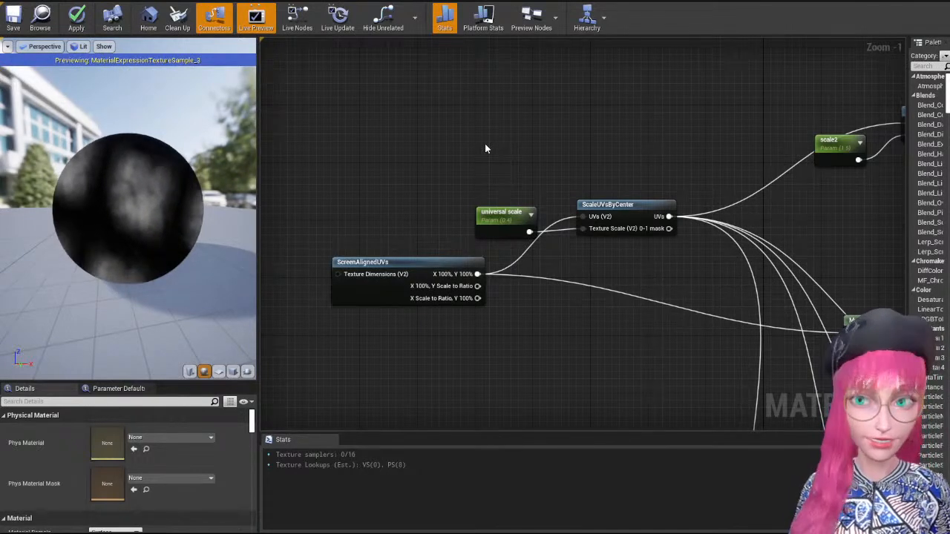
Shift the universal scale parameter slightly left, level with the ScaleUVsByCenter node it feeds, and check its connections.
right_click_drag(536, 187, 491, 197)
left_click_drag(451, 232, 436, 219)
left_click(551, 207)
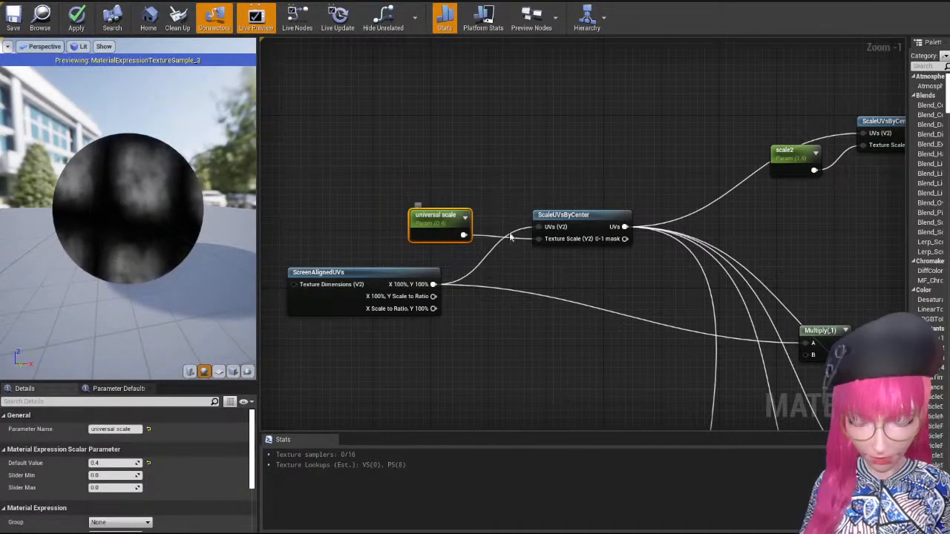
scroll(597, 248, "down", 1)
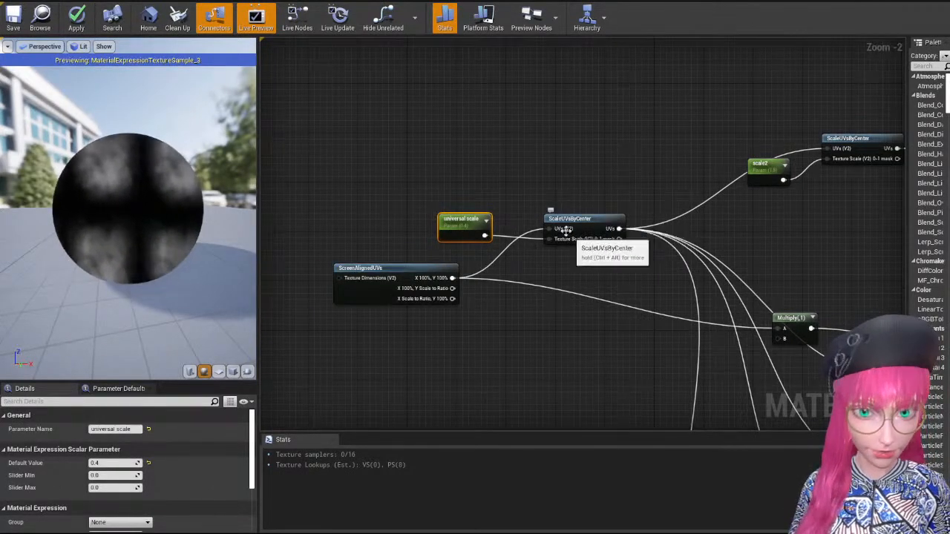
scroll(569, 233, "down", 4)
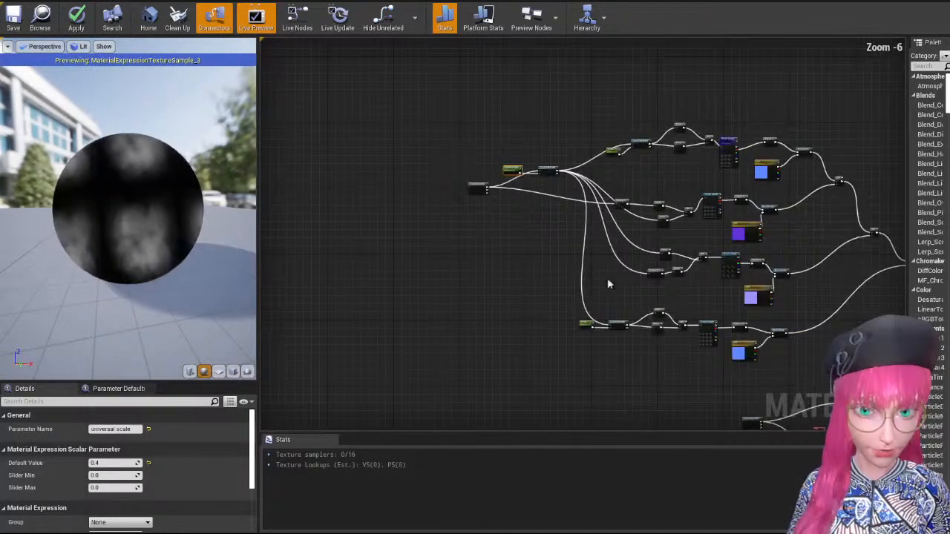
scroll(546, 159, "up", 4)
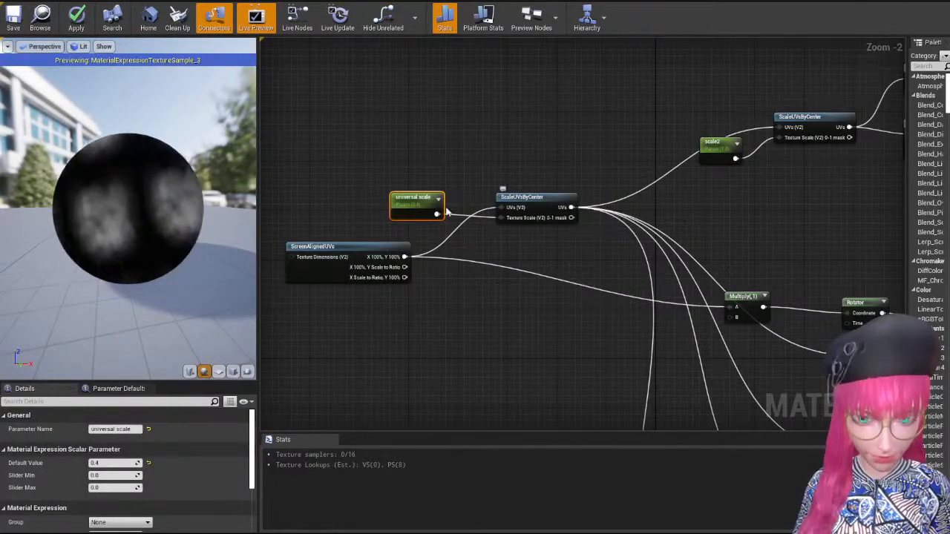
Check the universal scale parameter, preview the ScaleUVsByCenter node fed by scale2, and view the sphere from another angle.
double_click(399, 200)
scroll(408, 204, "up", 2)
left_click(449, 215)
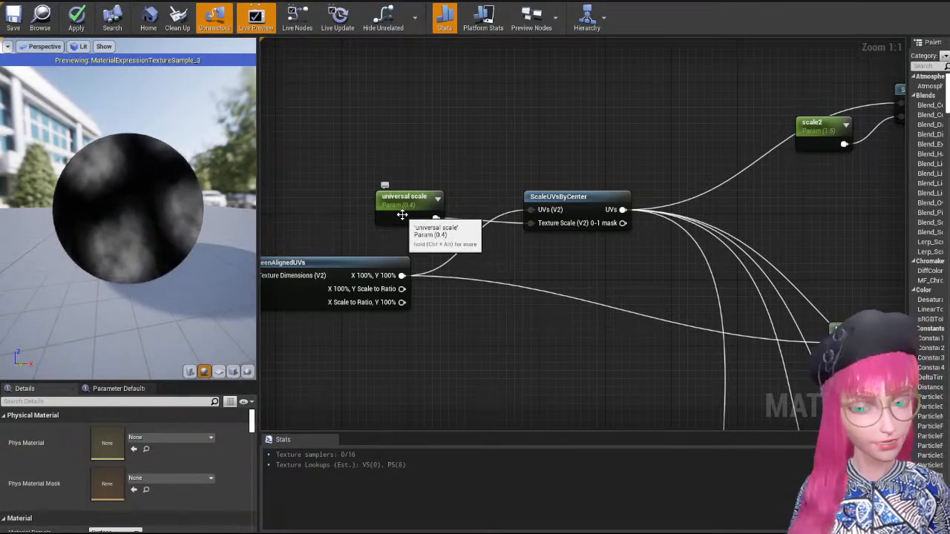
right_click_drag(528, 138, 342, 182)
right_click(754, 141)
left_click(782, 182)
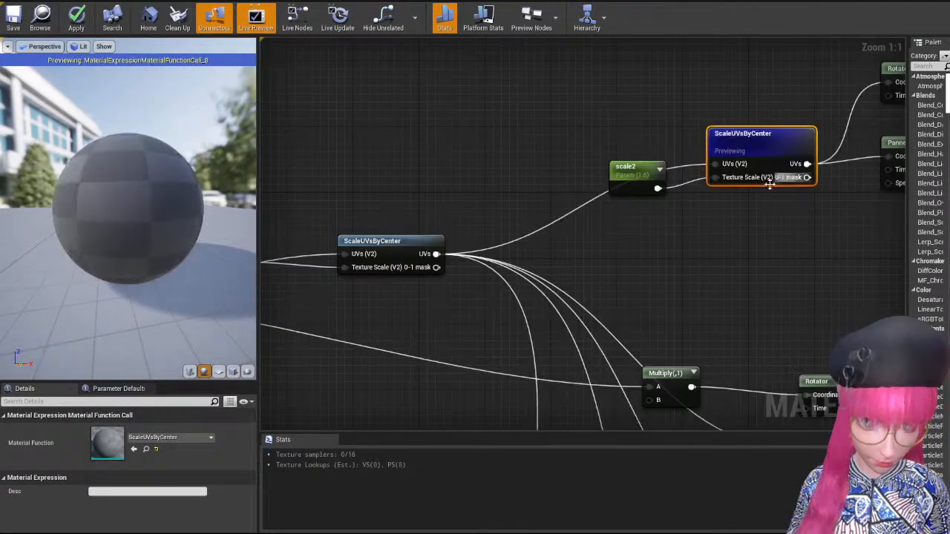
right_click_drag(759, 188, 621, 238)
scroll(621, 238, "down", 1)
left_click_drag(141, 212, 174, 223)
right_click_drag(490, 215, 394, 251)
left_click_drag(126, 207, 141, 224)
scroll(618, 222, "up", 1)
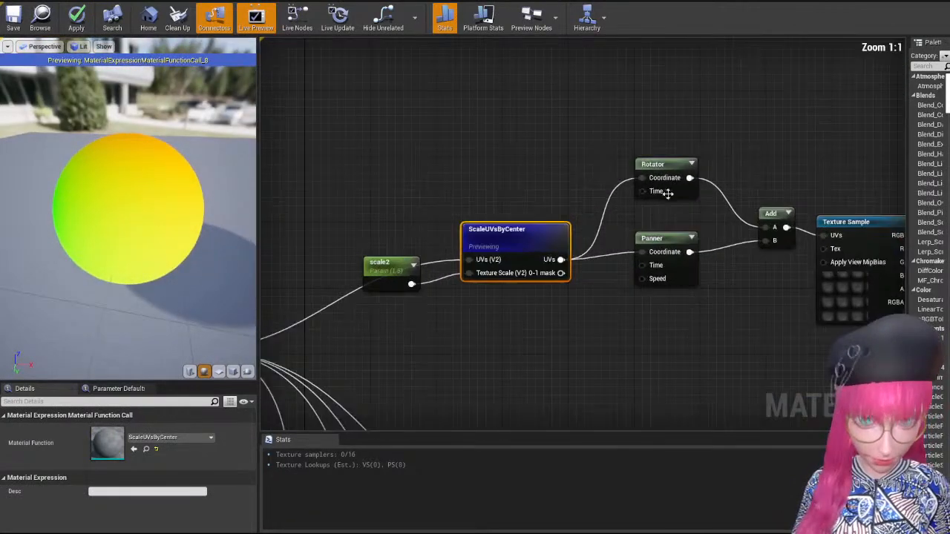
Preview the cloud1 Texture Sample node that receives the Rotator and Panner sum.
right_click_drag(668, 223, 551, 227)
left_click(742, 228)
right_click(764, 227)
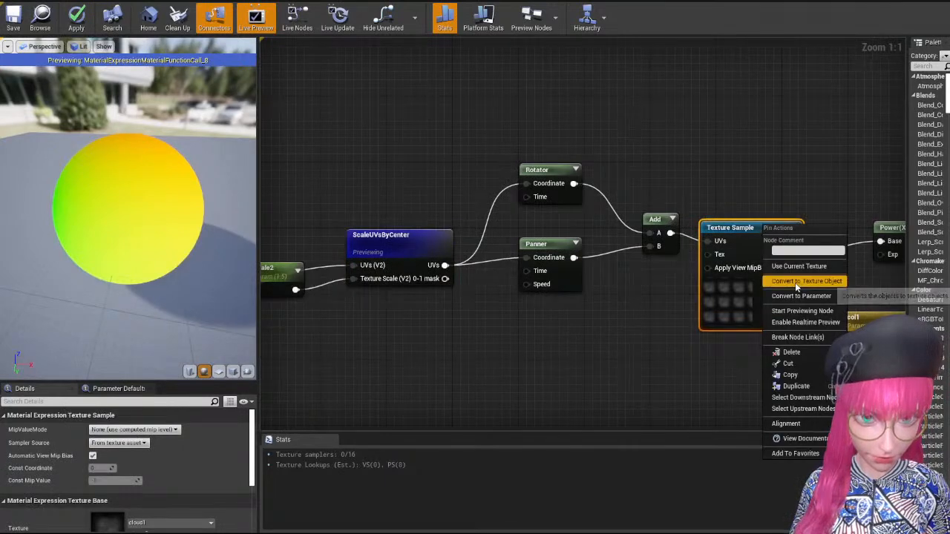
left_click(794, 312)
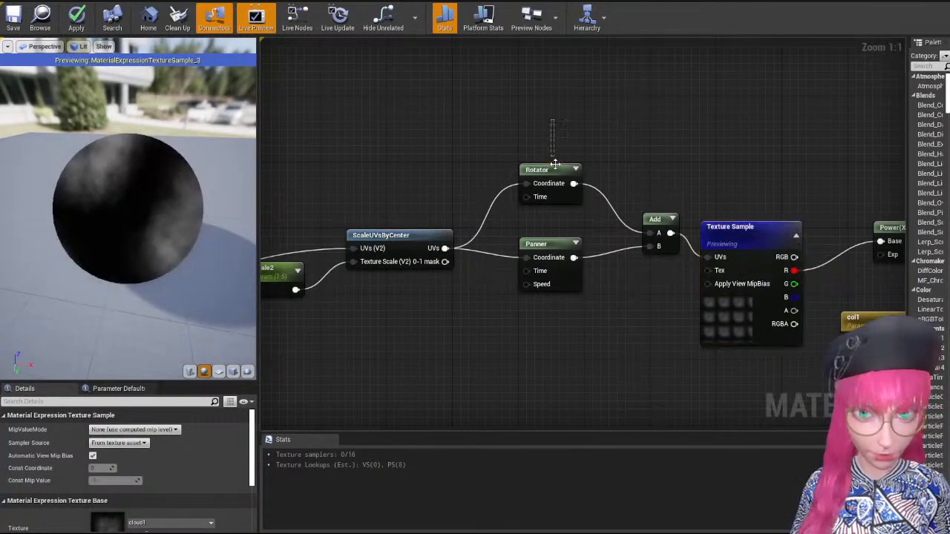
Inspect the settings of the Rotator and Panner nodes, and move the Rotator slightly down toward the Panner.
left_click(538, 170)
left_click(552, 244)
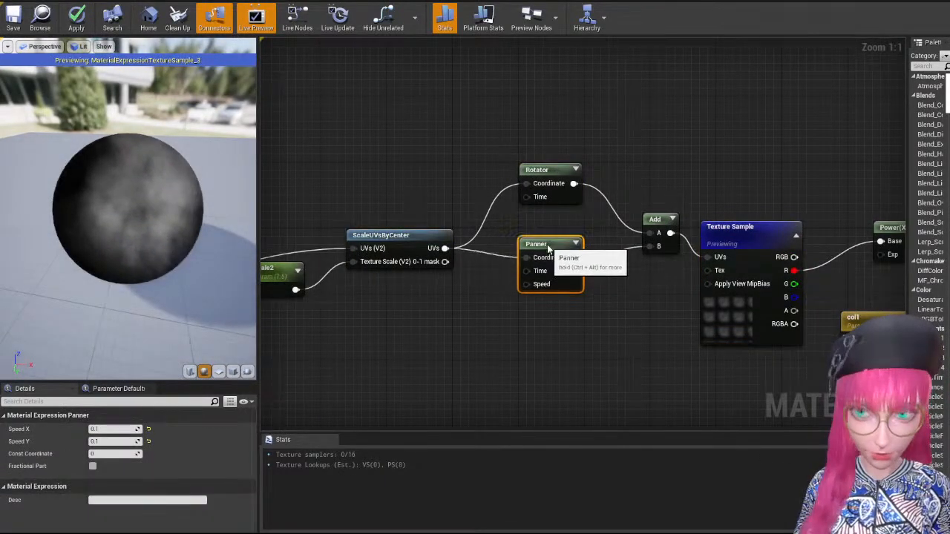
left_click_drag(553, 171, 553, 180)
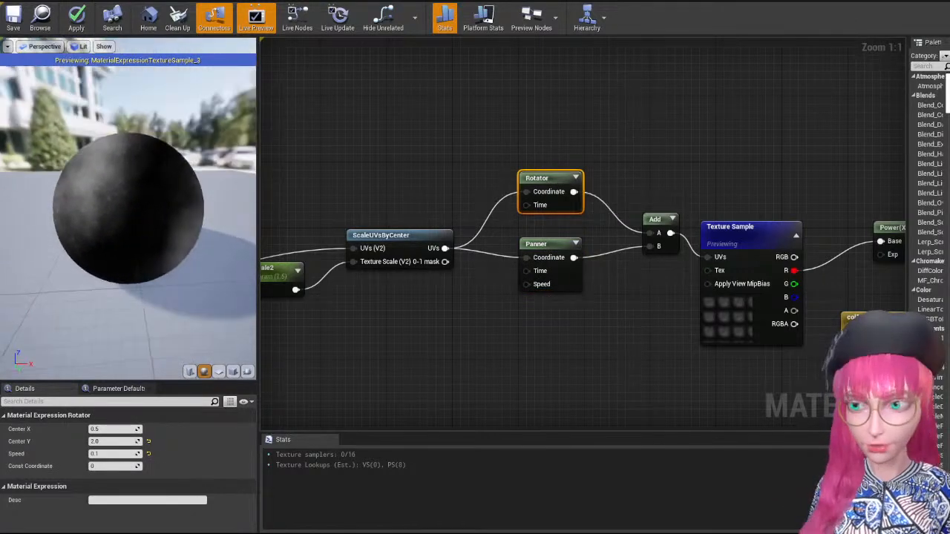
Try raising the Panner's Speed X to 0.861905 and undo the change.
left_click(550, 249)
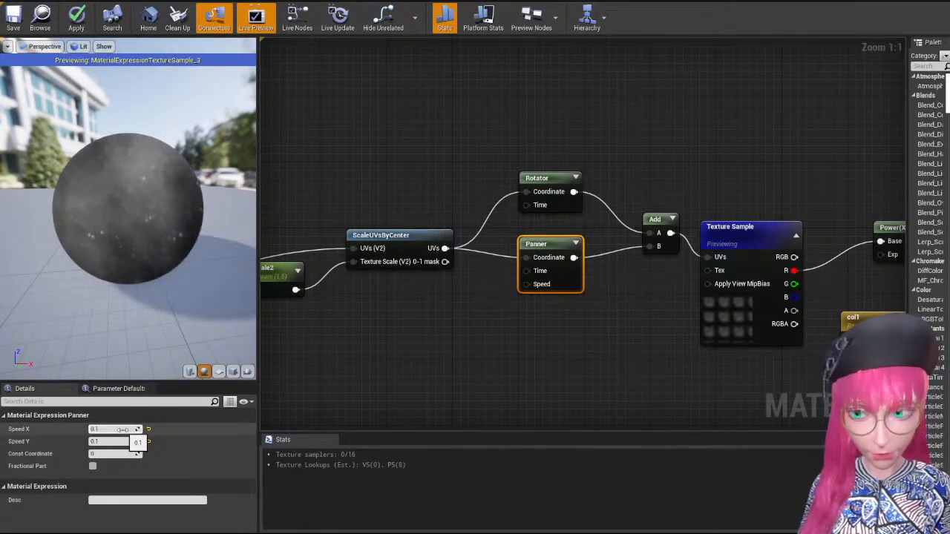
left_click_drag(113, 430, 113, 430)
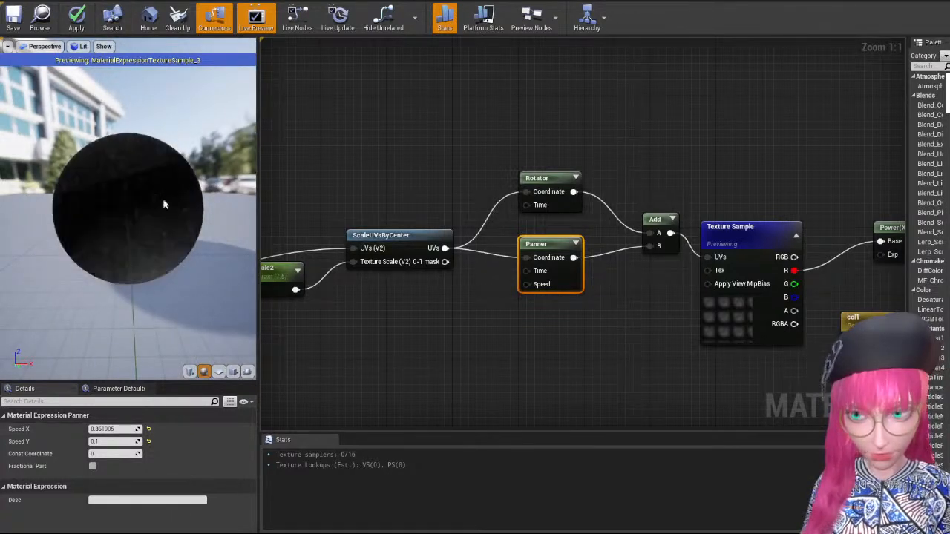
key("ctrl+z")
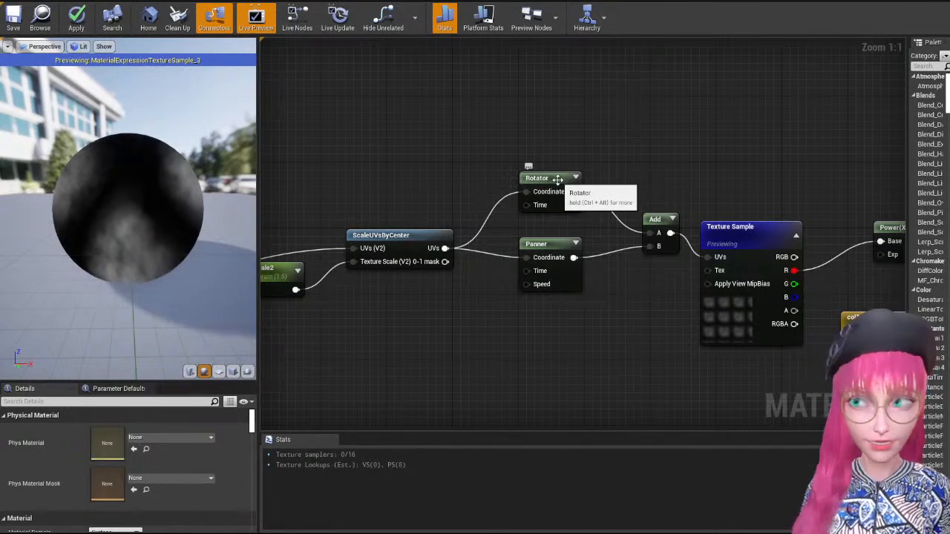
Shift the Rotator and Panner nodes slightly down together, and move the Add node they feed slightly left.
left_click_drag(596, 110, 582, 202)
left_click_drag(563, 283, 566, 274)
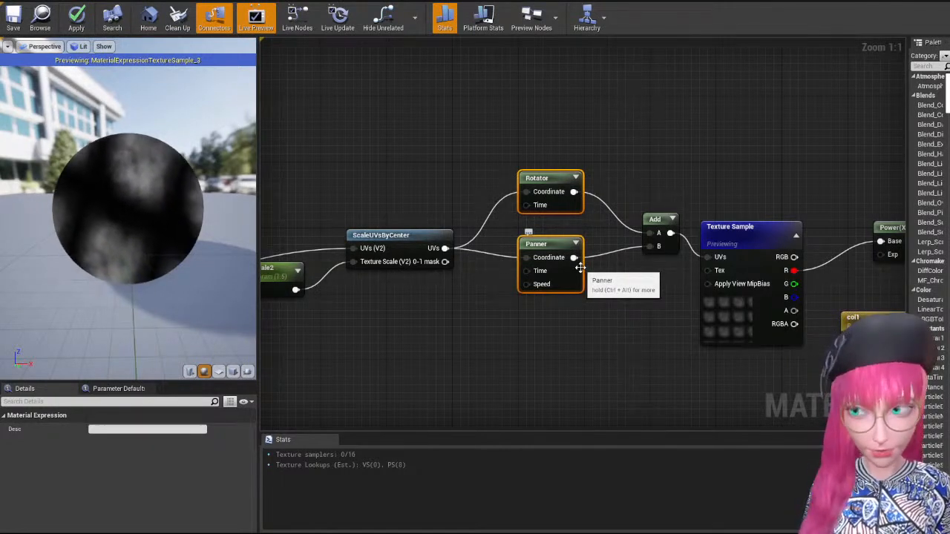
left_click(633, 175)
left_click_drag(562, 146, 550, 252)
left_click_drag(623, 167, 649, 192)
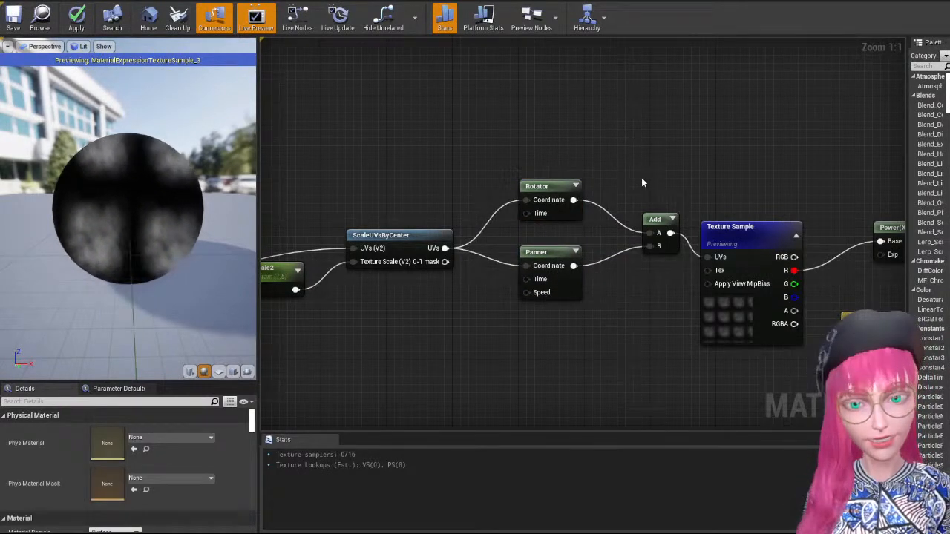
left_click_drag(656, 220, 648, 219)
left_click(658, 178)
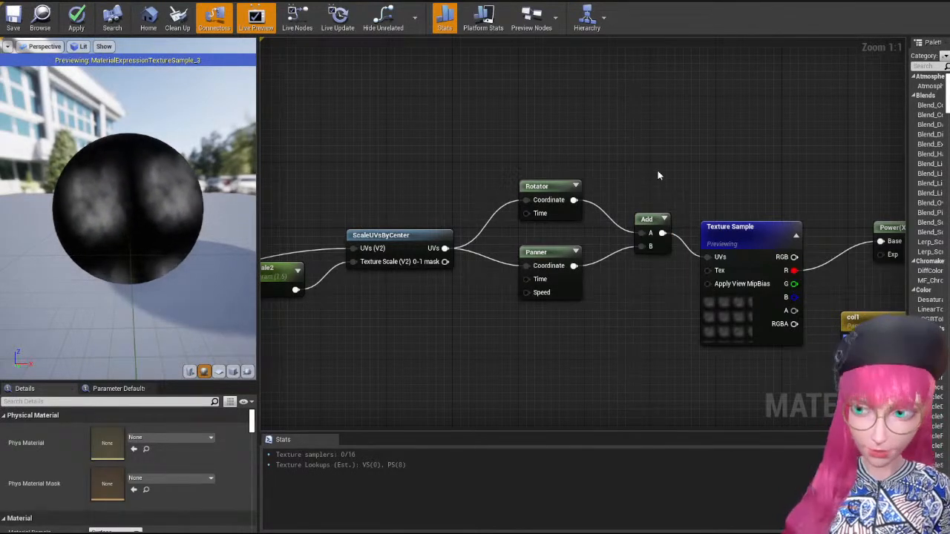
Stop previewing the cloud1 Texture Sample to compare it with the full material, and restart its preview.
right_click_drag(779, 213, 661, 185)
right_click(656, 198)
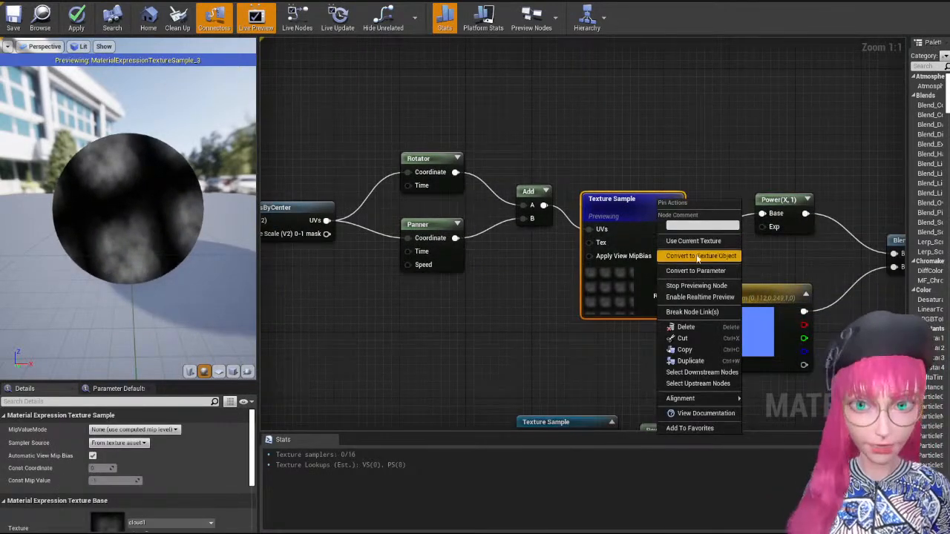
left_click(694, 286)
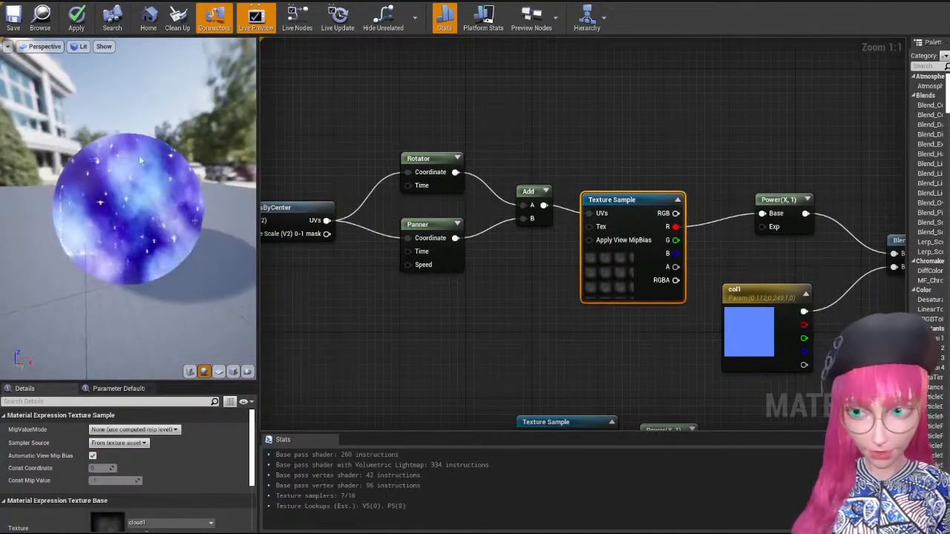
right_click(629, 219)
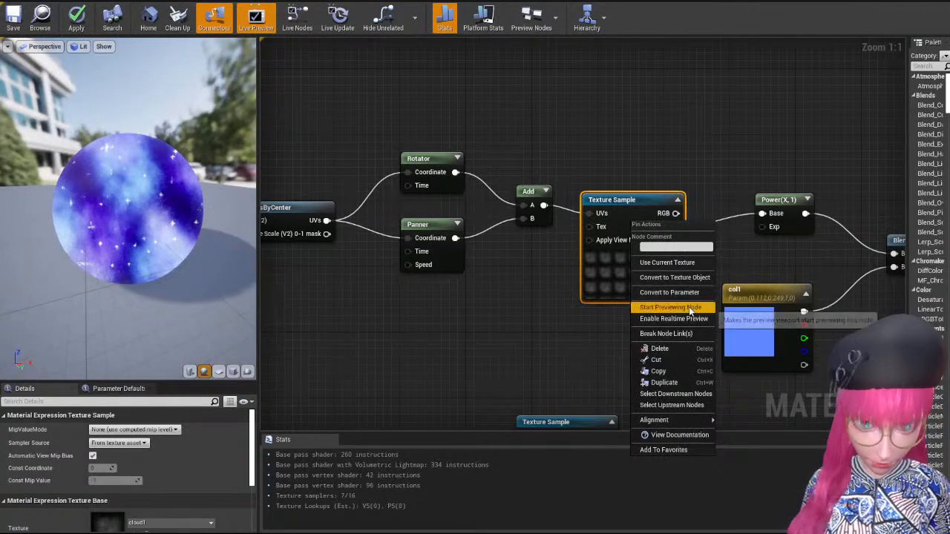
left_click(688, 306)
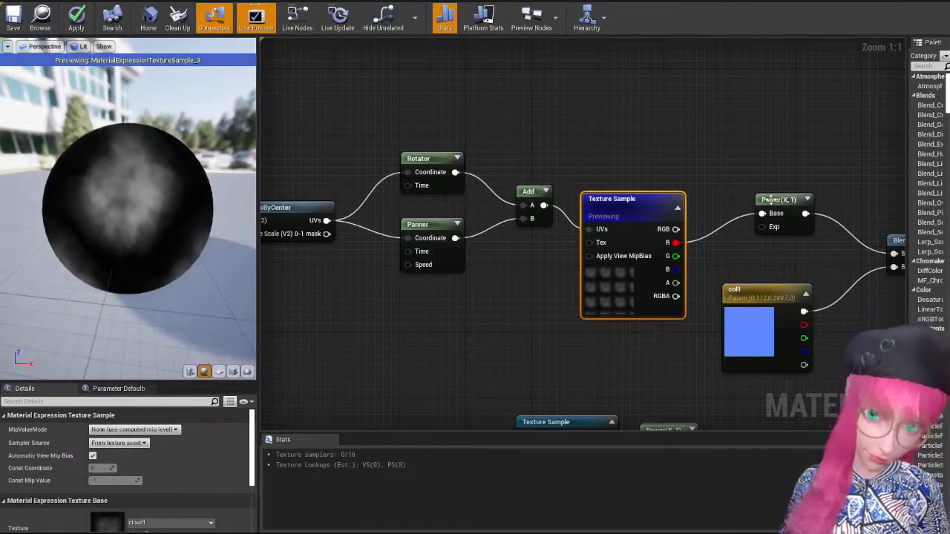
Preview the Power node connected to the red channel of the cloud1 Texture Sample.
right_click_drag(771, 199, 678, 176)
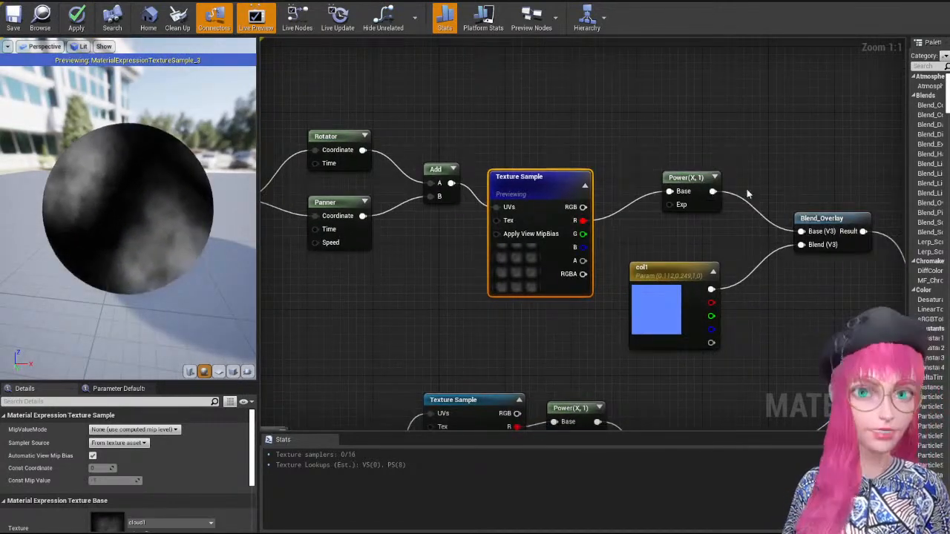
right_click(678, 178)
left_click(763, 160)
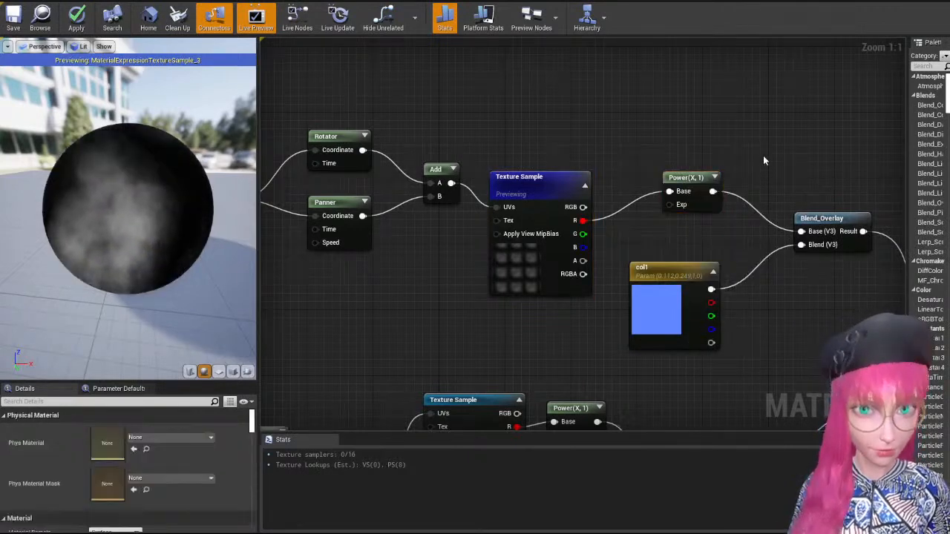
right_click_drag(762, 160, 694, 161)
right_click(621, 191)
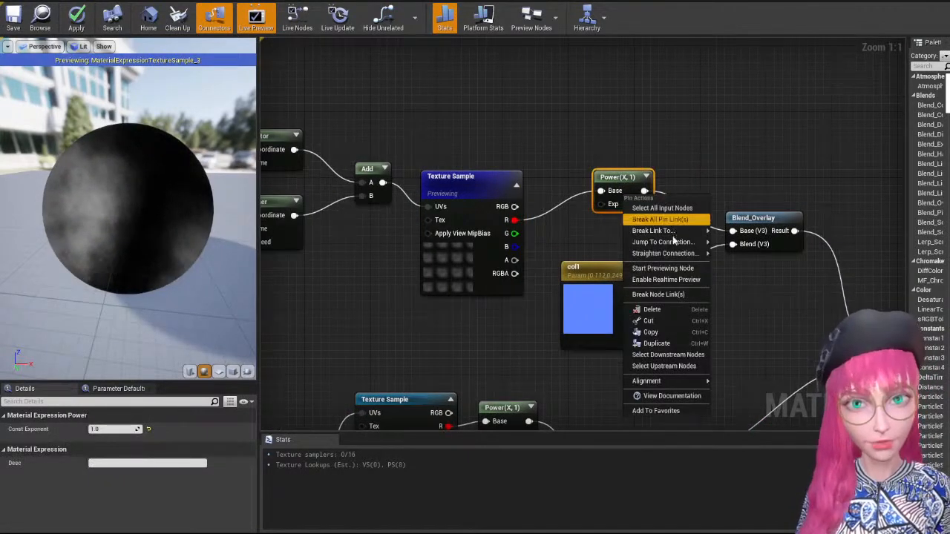
left_click(663, 268)
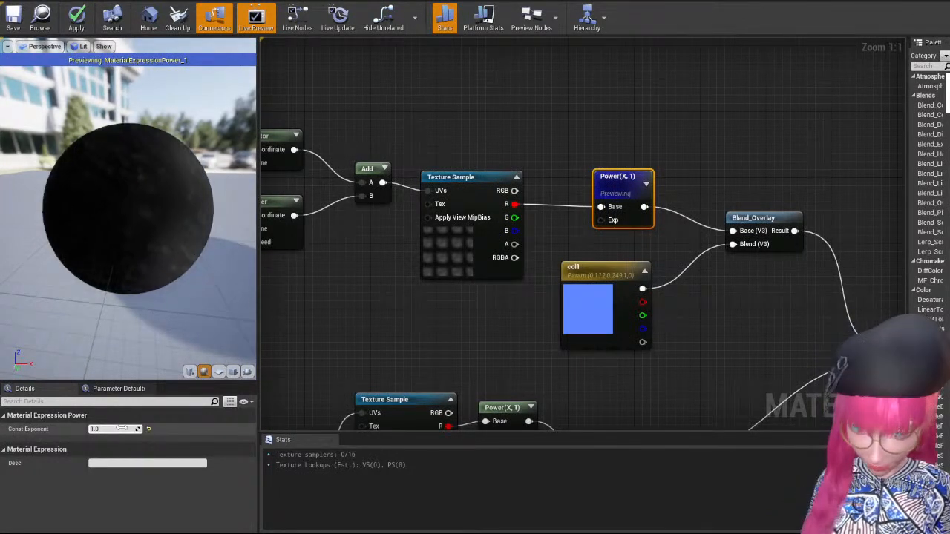
Try constant exponents of 2 and 3 on the previewed Power node, and restore the exponent to 1.
left_click_drag(120, 428, 115, 429)
left_click(148, 429)
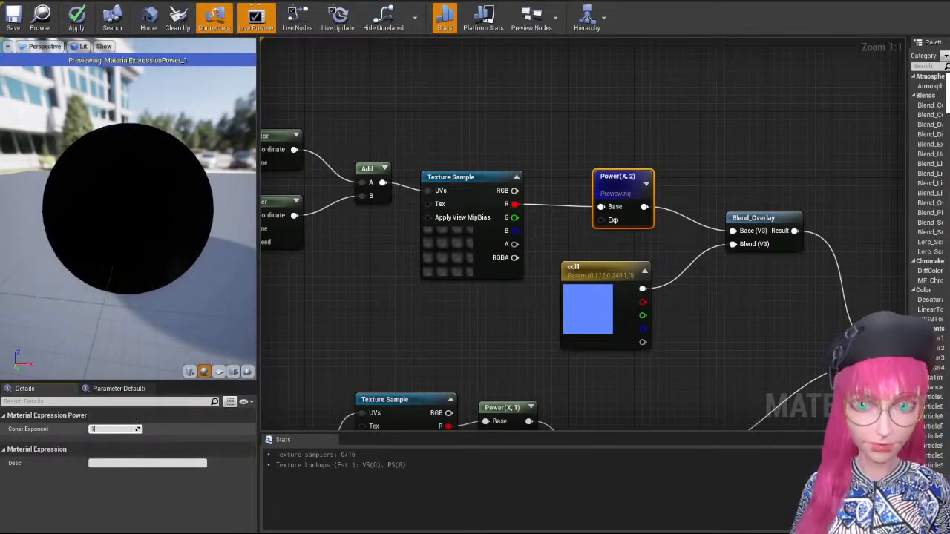
left_click(704, 122)
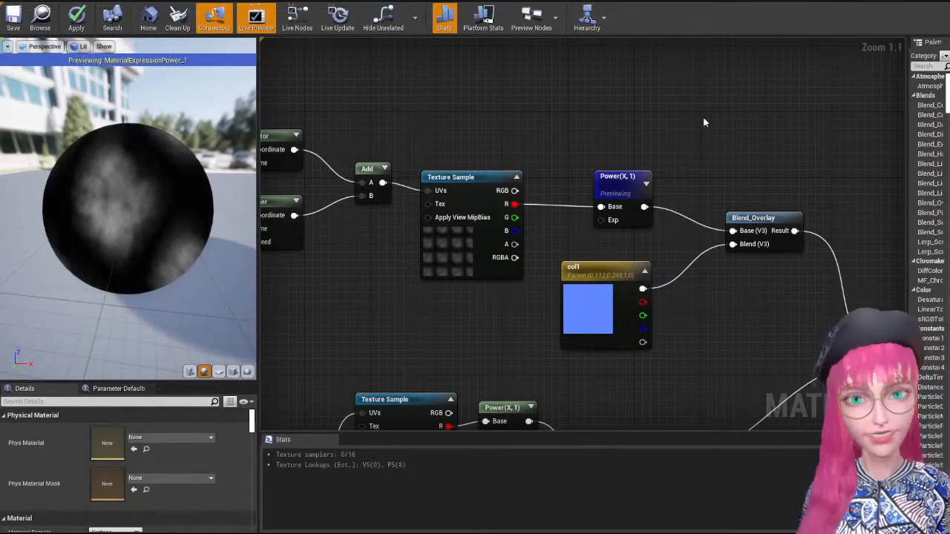
Preview the Blend_Overlay node that combines the Power result with col1, and view the sphere from another angle.
right_click_drag(823, 197, 712, 190)
right_click(647, 213)
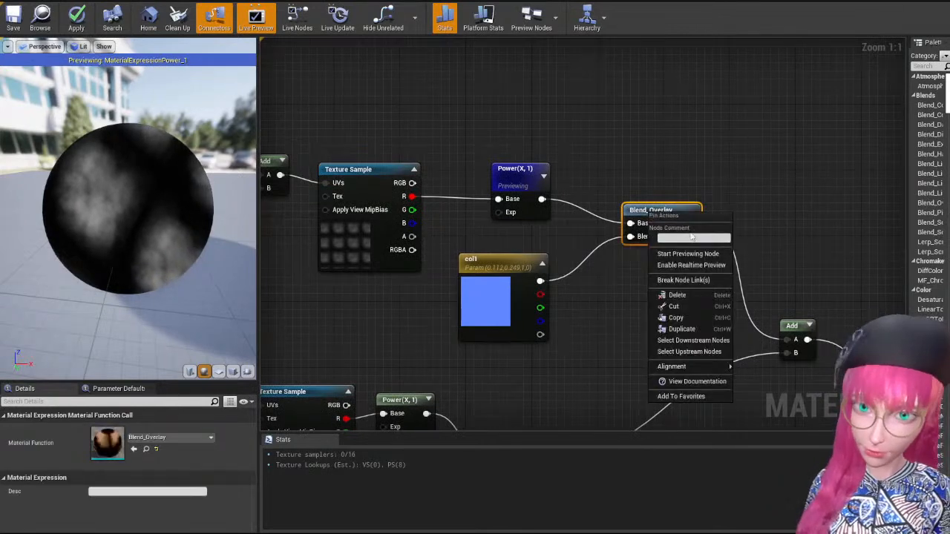
left_click(688, 253)
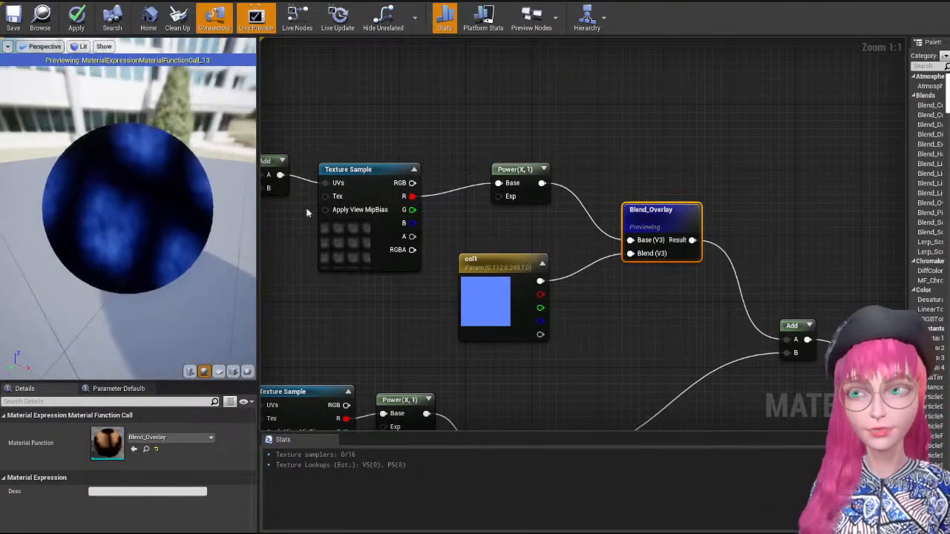
left_click_drag(178, 239, 209, 227)
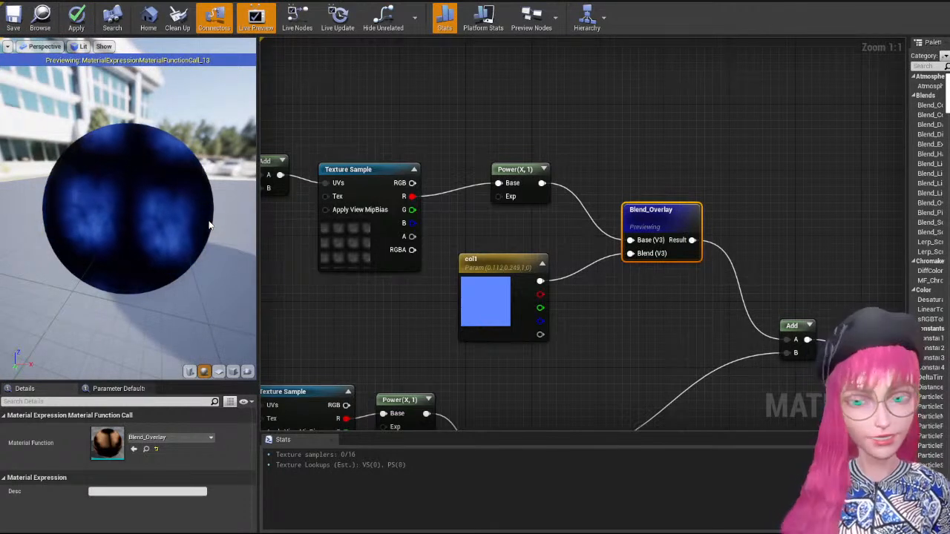
left_click_drag(780, 177, 780, 176)
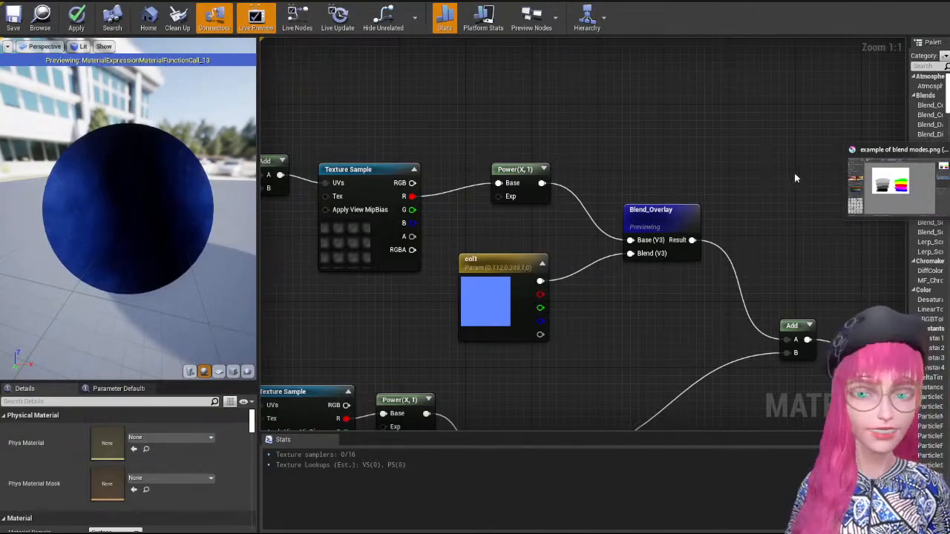
Switch to example of blend modes.png in Krita and set the paint colour to 100% red, 0% green and 0% blue.
right_click_drag(794, 172, 760, 185)
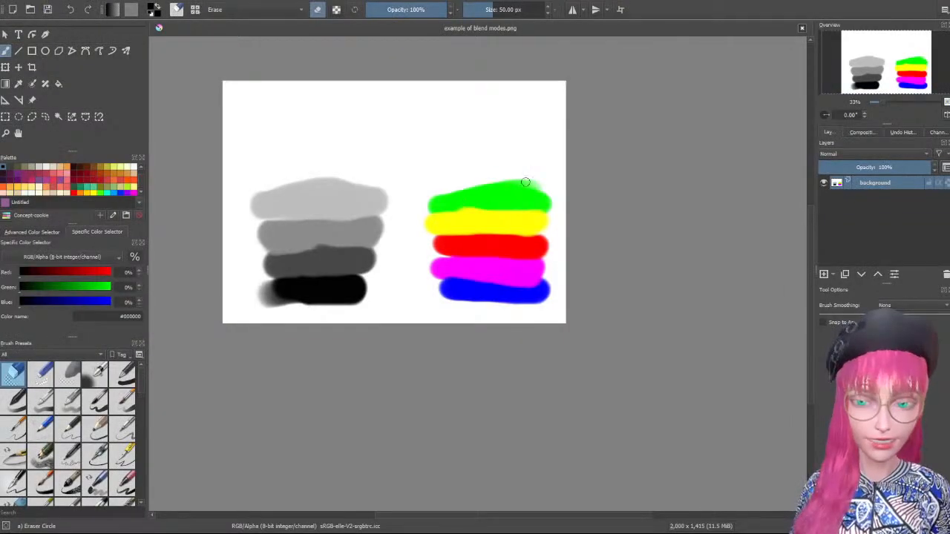
scroll(623, 177, "up", 1)
scroll(693, 204, "down", 1)
scroll(307, 178, "up", 1)
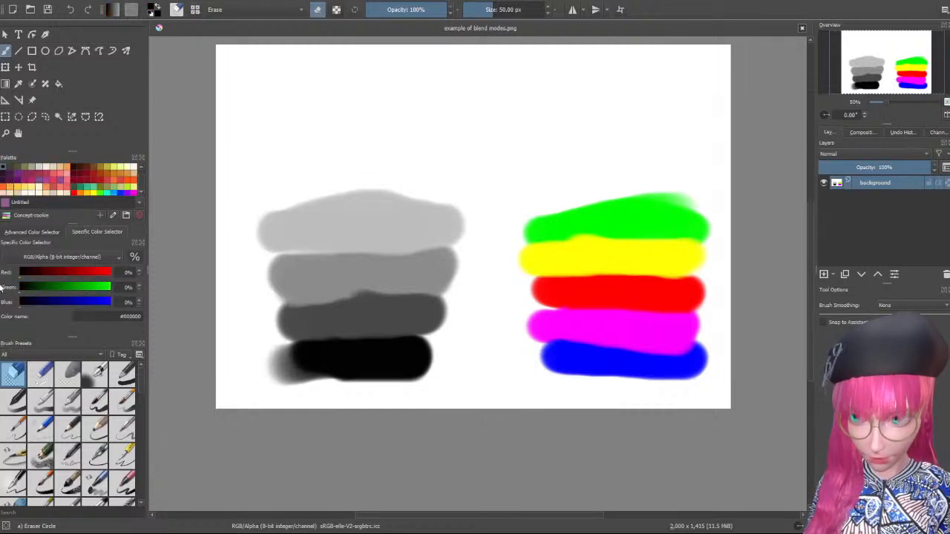
left_click_drag(49, 287, 2, 284)
left_click_drag(69, 276, 129, 278)
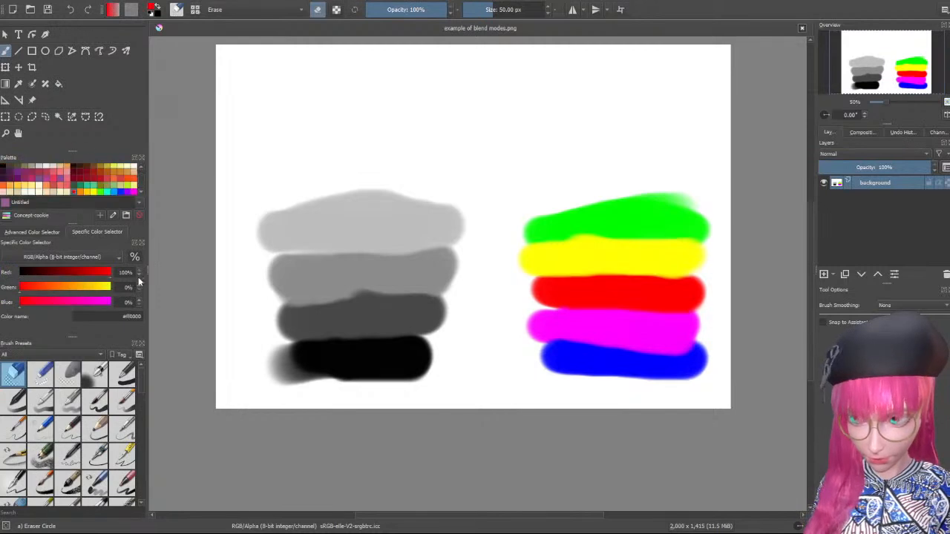
Add a paint layer and paint a broad red vertical band over the right part of the grey strokes with the Basic-1 brush at 142.48 px.
left_click_drag(518, 8, 521, 6)
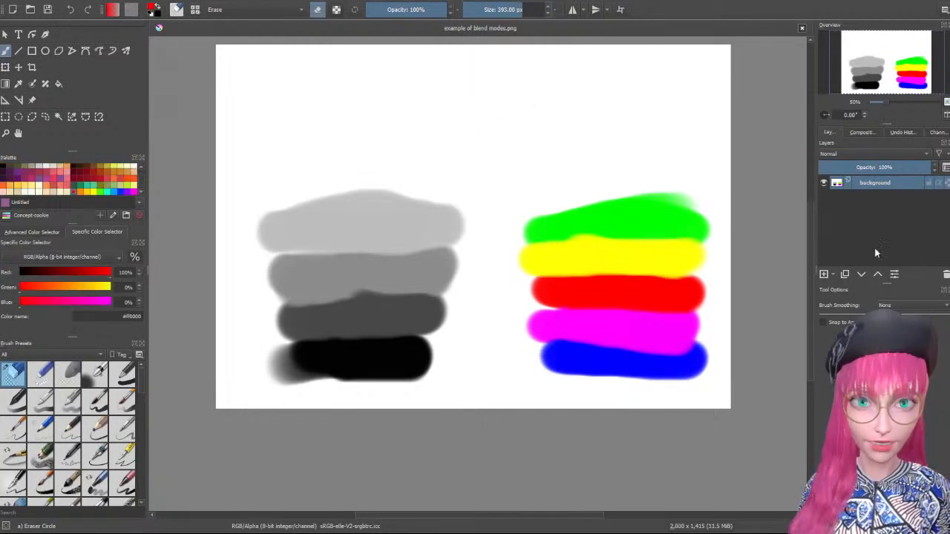
left_click(824, 274)
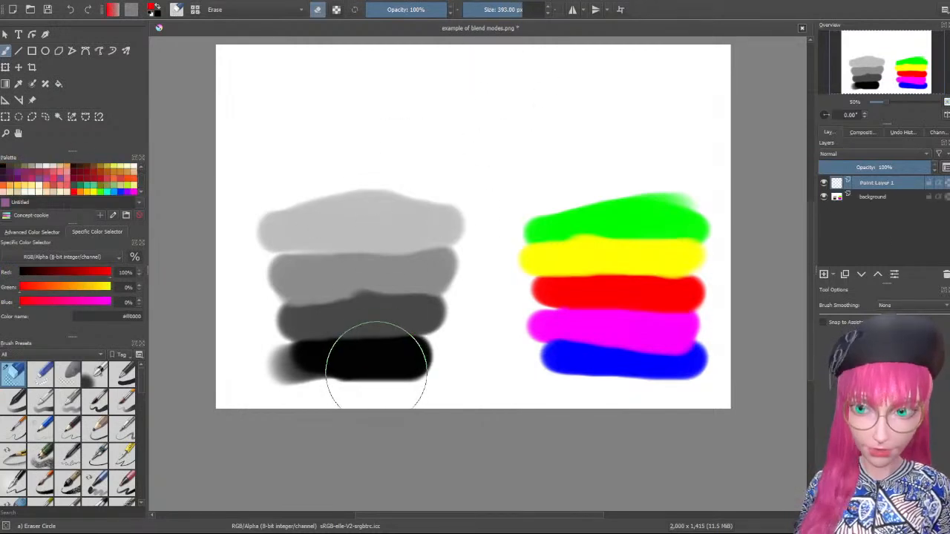
right_click(273, 110)
left_click(122, 373)
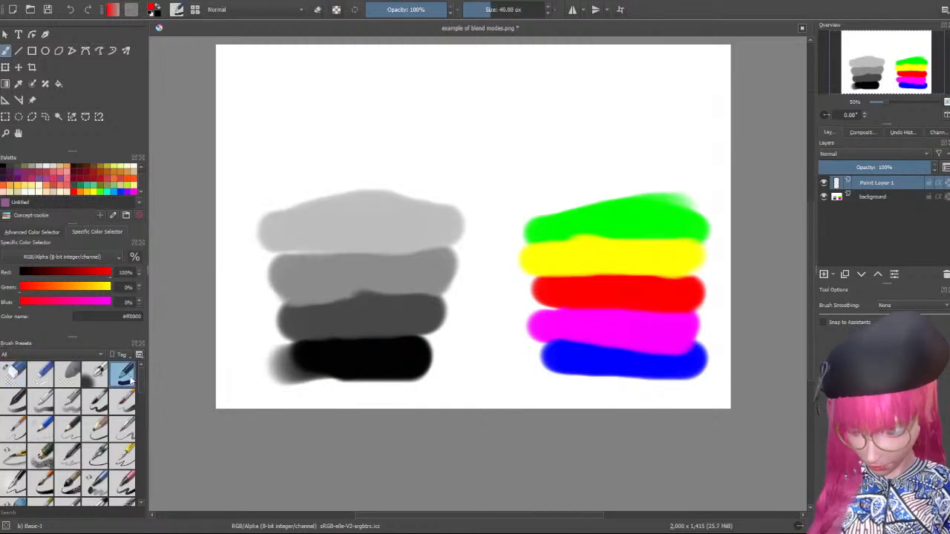
left_click_drag(507, 9, 523, 9)
mouse_move(407, 171)
left_mouse_down()
mouse_move(408, 404)
mouse_move(431, 135)
mouse_move(396, 388)
mouse_move(386, 233)
mouse_move(393, 382)
left_mouse_up()
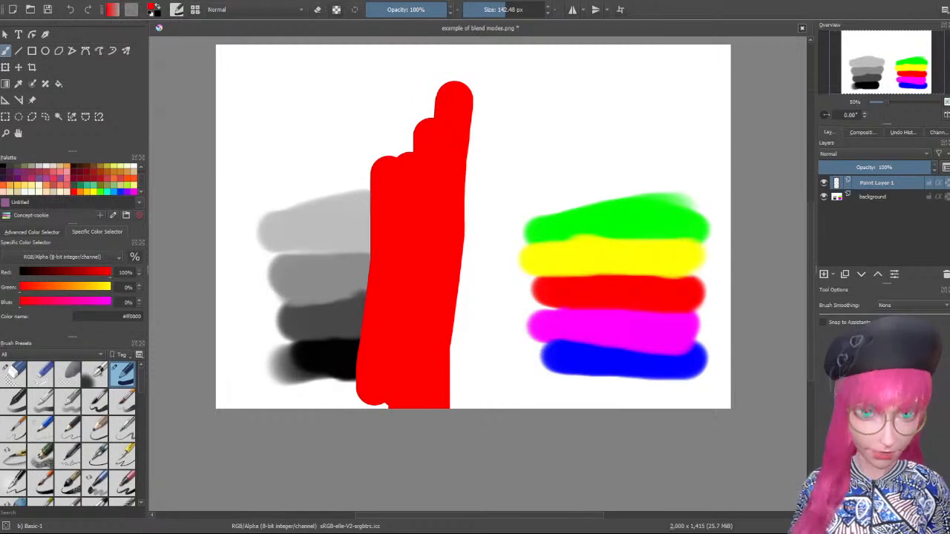
Set the red paint layer's blending mode to Overlay.
left_click(868, 152)
left_click(862, 158)
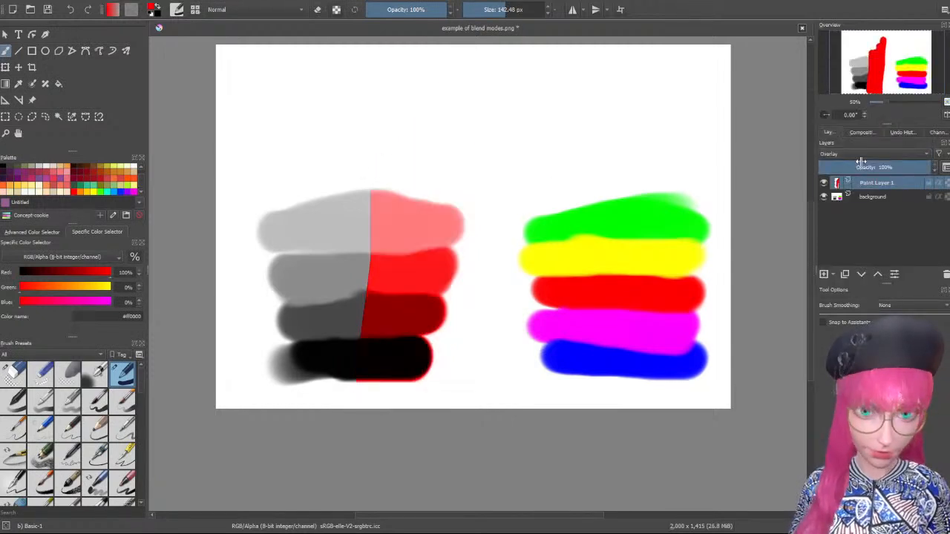
Widen the red band on the grey strokes, set blue to 100%, and paint magenta over the strokes' left part.
scroll(281, 323, "up", 2)
scroll(443, 231, "down", 1)
mouse_move(490, 130)
left_mouse_down()
mouse_move(445, 361)
mouse_move(426, 193)
mouse_move(398, 392)
left_mouse_up()
left_click_drag(74, 302, 111, 302)
mouse_move(389, 135)
left_mouse_down()
mouse_move(337, 145)
mouse_move(388, 110)
mouse_move(408, 376)
mouse_move(331, 367)
mouse_move(312, 162)
left_mouse_up()
Paint over the left part of the grey strokes with 100% white, and again with black at 0% in all channels.
left_click_drag(74, 287, 111, 287)
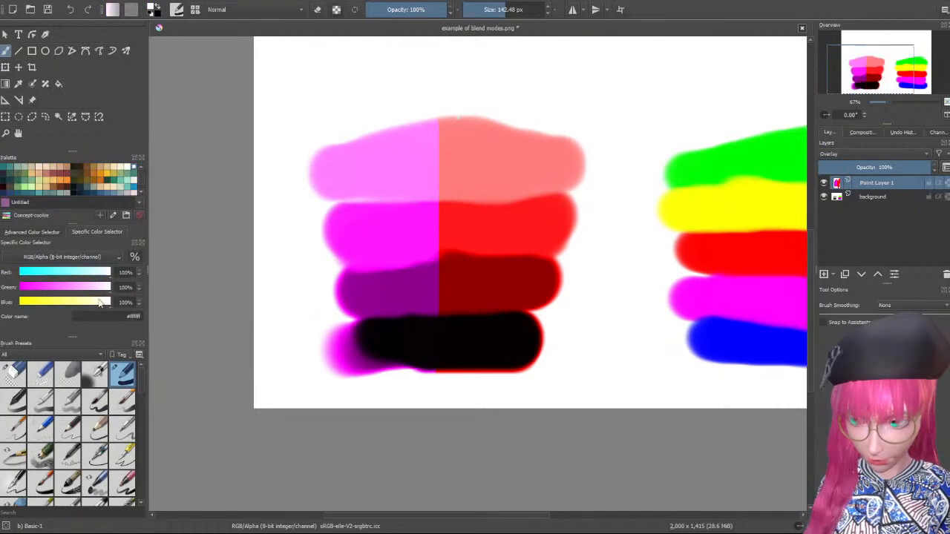
mouse_move(425, 112)
left_mouse_down()
mouse_move(409, 393)
mouse_move(360, 133)
mouse_move(315, 178)
left_mouse_up()
left_click_drag(43, 303, 13, 273)
mouse_move(352, 118)
left_mouse_down()
mouse_move(356, 350)
mouse_move(430, 80)
mouse_move(451, 132)
left_mouse_up()
Compare the strokes with Paint Layer 1 hidden and shown, and paint a 100% green vertical band over their middle.
left_click(823, 183)
left_click(823, 183)
left_click(823, 183)
left_click(823, 184)
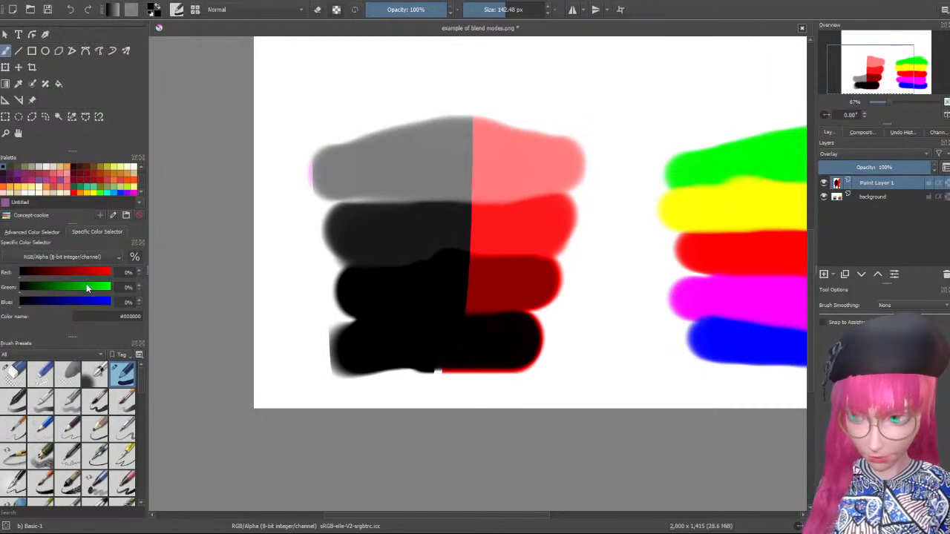
left_click(107, 287)
mouse_move(460, 84)
left_mouse_down()
mouse_move(440, 271)
mouse_move(446, 43)
mouse_move(463, 173)
mouse_move(471, 100)
left_mouse_up()
Inspect the image's blue channel alone and its green channel alone.
left_click(937, 133)
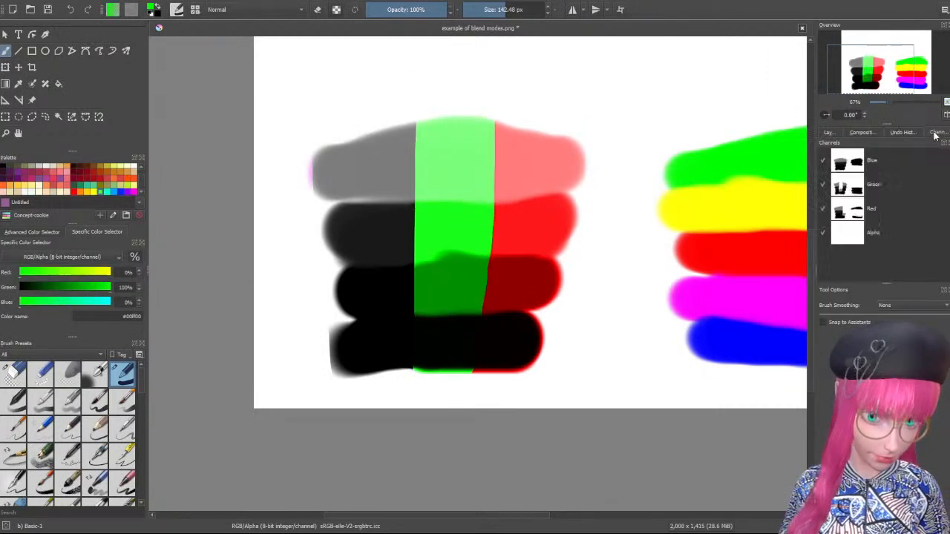
left_click(822, 183)
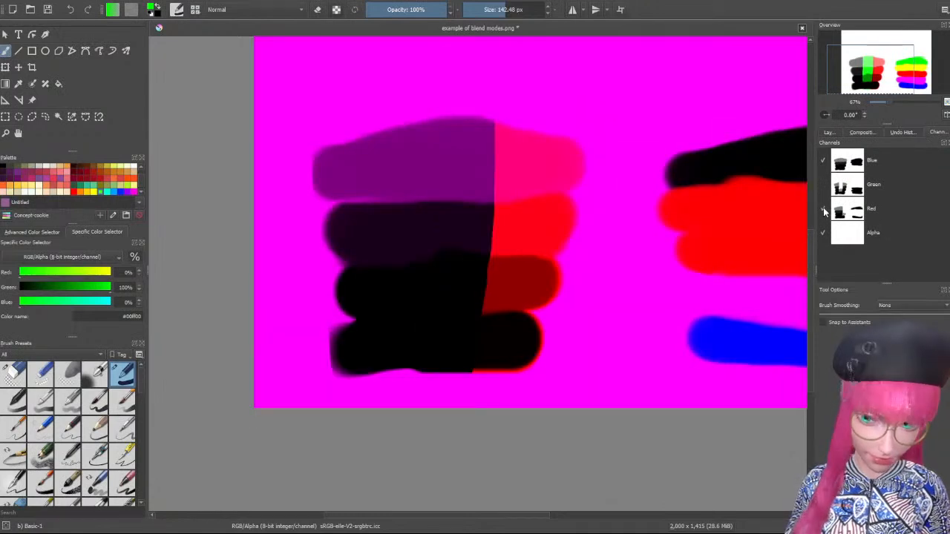
left_click(822, 210)
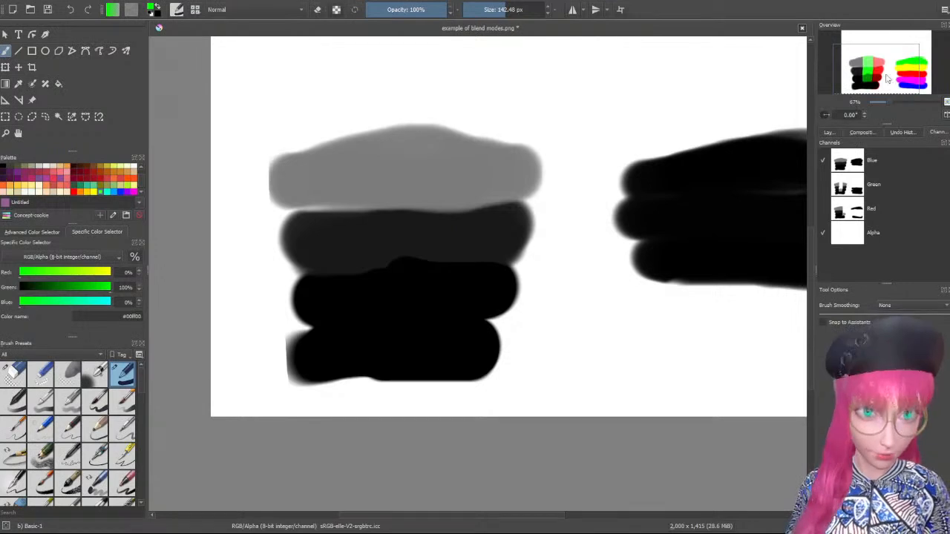
left_click(822, 160)
left_click(822, 185)
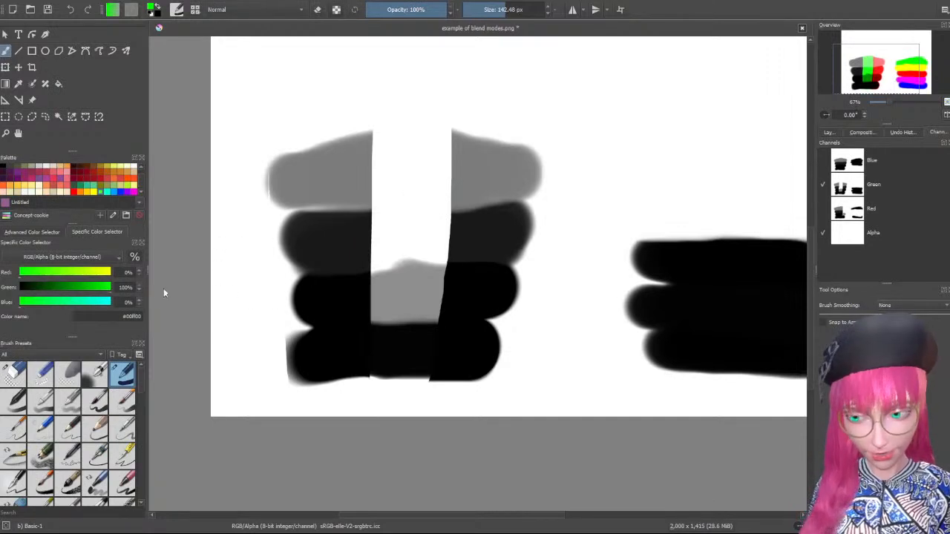
mouse_move(453, 193)
left_mouse_down()
mouse_move(468, 208)
mouse_move(460, 235)
mouse_move(486, 218)
left_mouse_up()
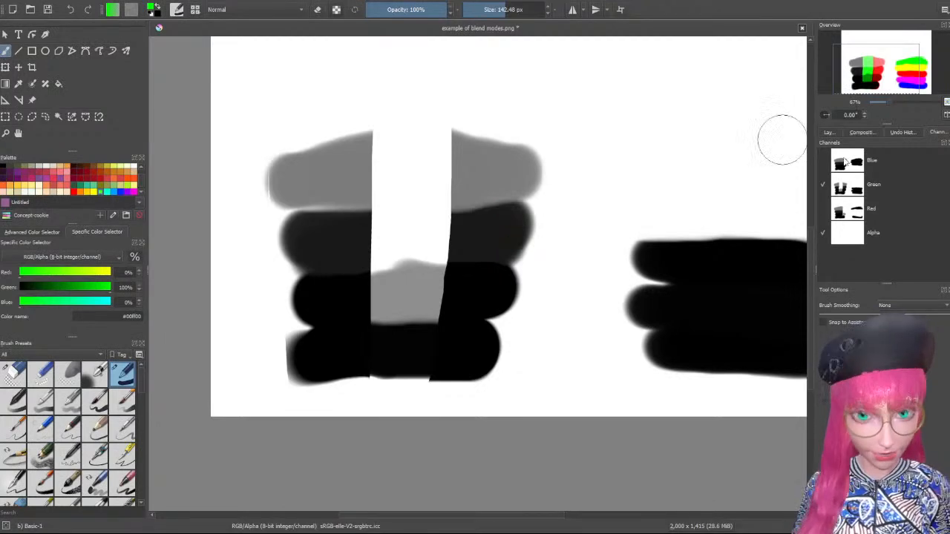
Compare the red channel with and without the green channel, and make all colour channels visible again.
left_click(822, 209)
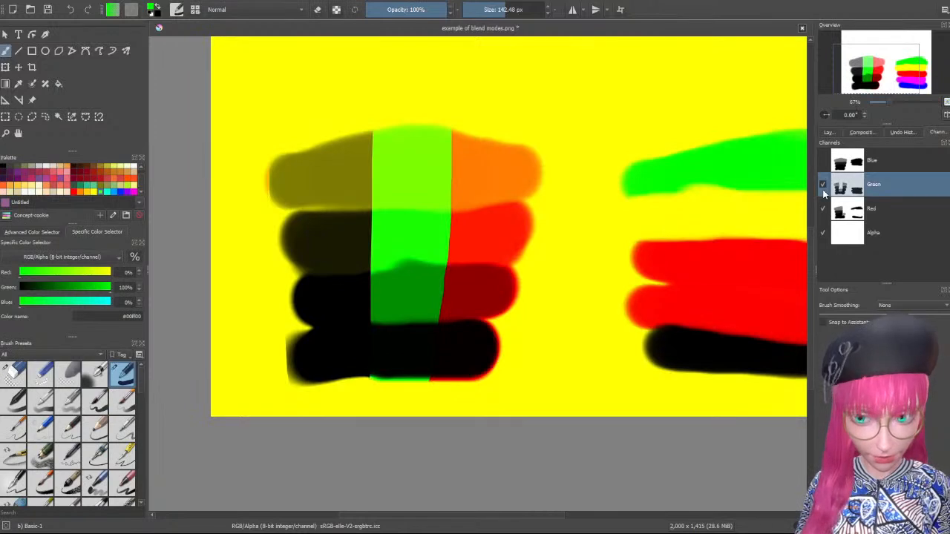
left_click(822, 184)
left_click(822, 184)
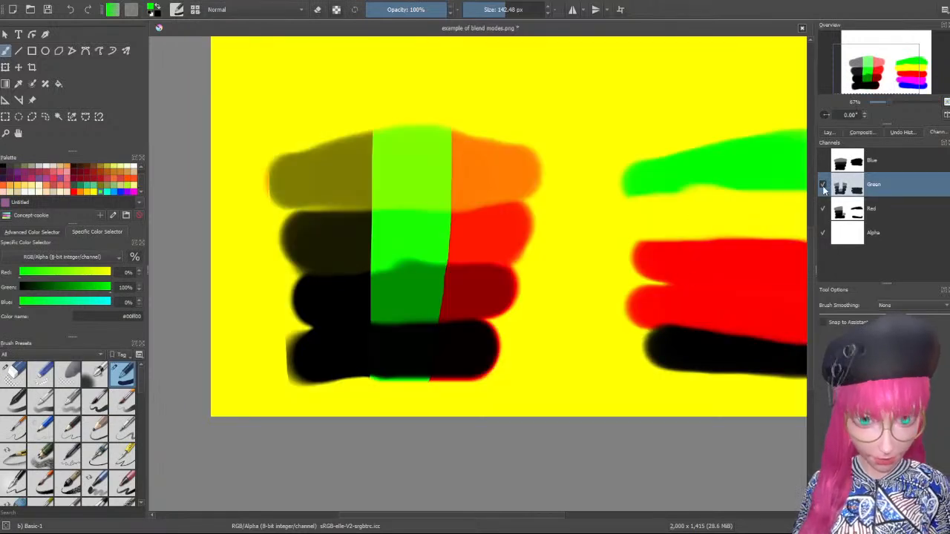
left_click(822, 184)
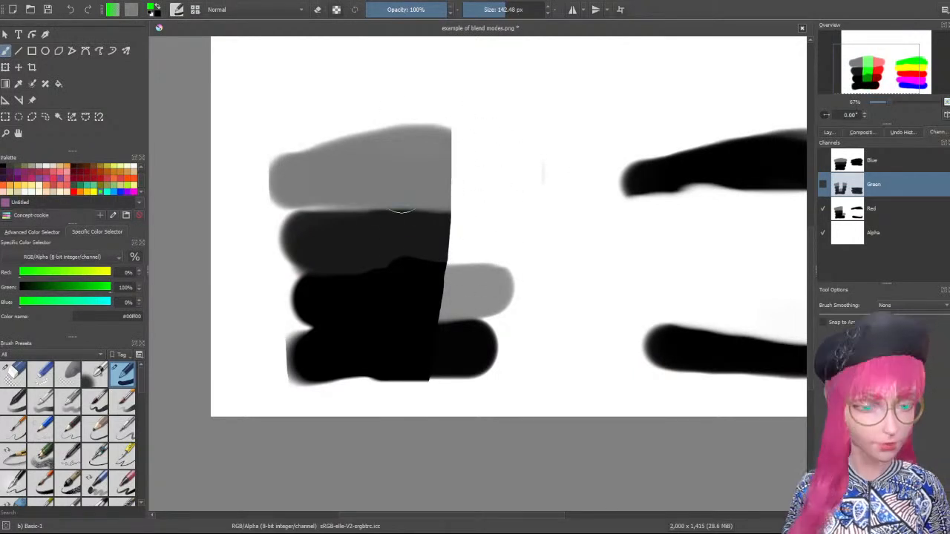
left_click(822, 184)
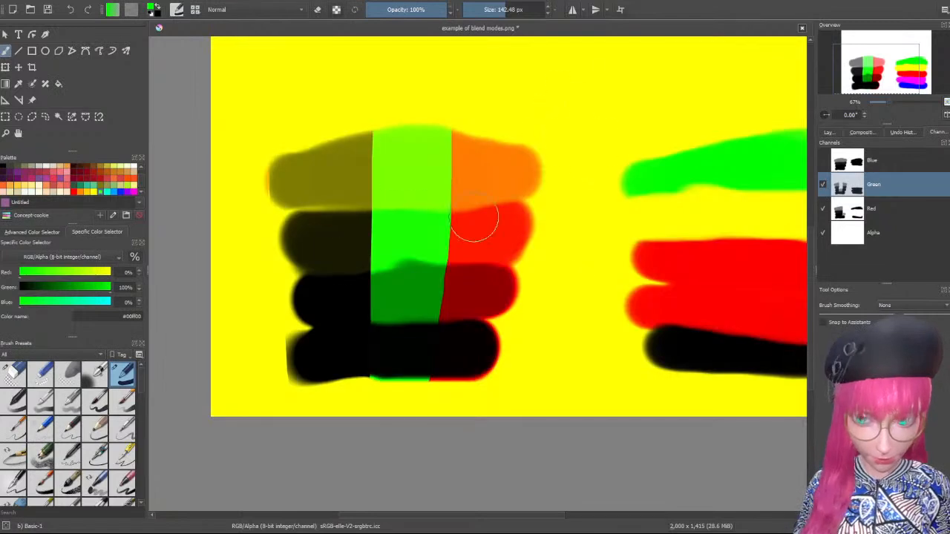
left_click(823, 161)
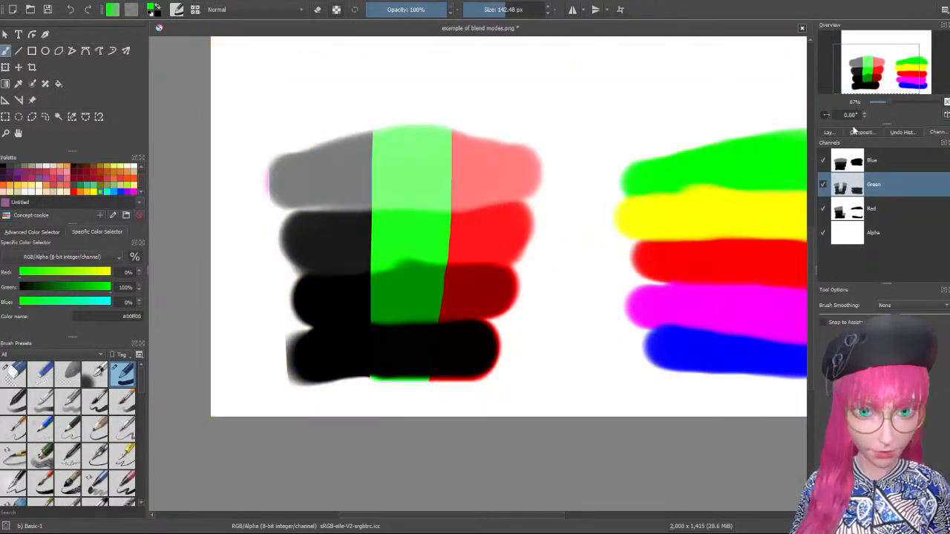
Compare the strokes with Paint Layer 1 hidden and shown, keeping the layer's opacity at 100%.
left_click(829, 133)
left_click(823, 184)
left_click(822, 183)
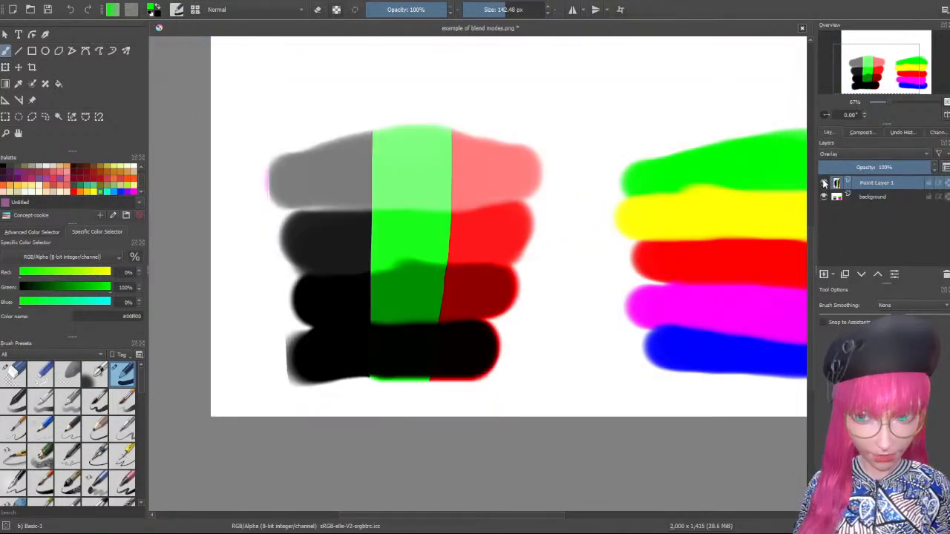
left_click(896, 167)
mouse_move(896, 167)
left_mouse_down()
mouse_move(820, 166)
mouse_move(933, 167)
left_mouse_up()
left_click(874, 55)
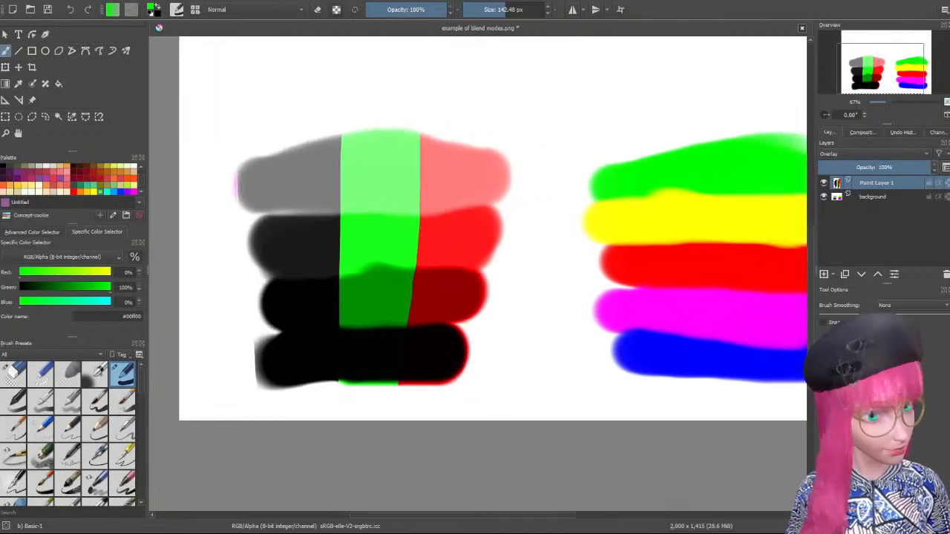
left_click(900, 77)
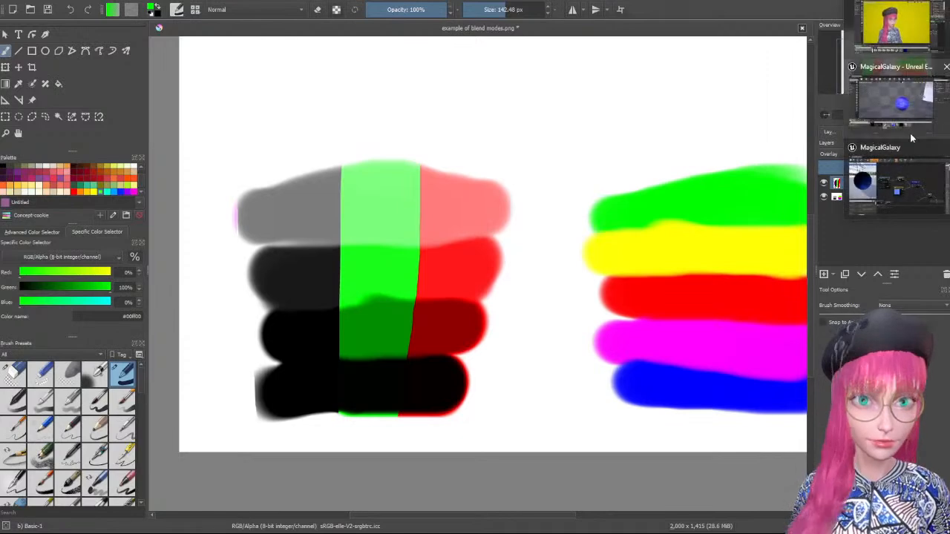
Switch to the Overlay Funcion image in the photo viewer and examine the brick normal map and the blended result up close.
left_click(899, 169)
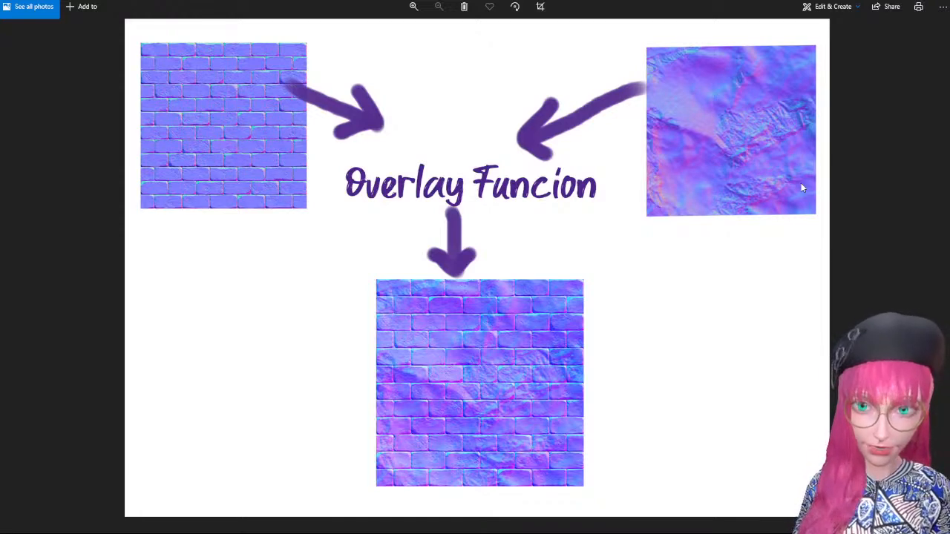
scroll(349, 178, "up", 2)
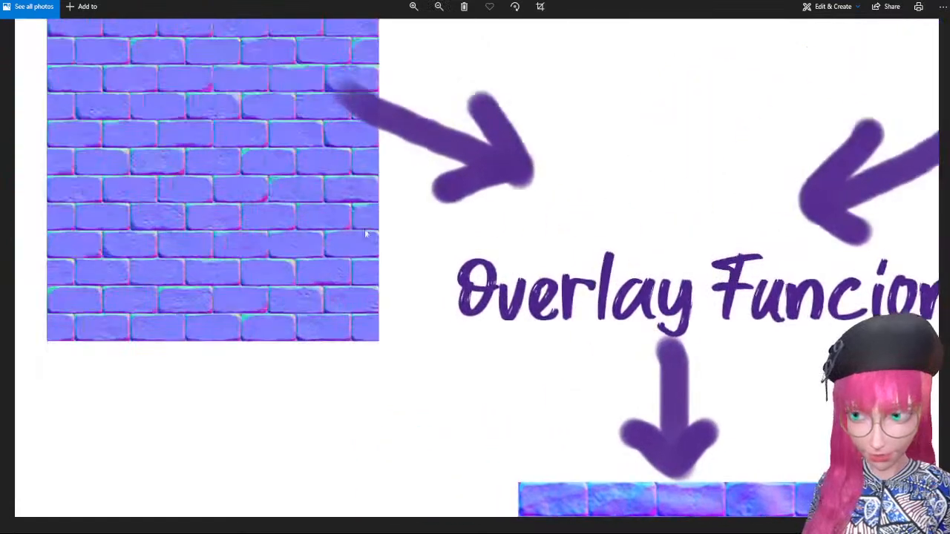
scroll(516, 207, "down", 3)
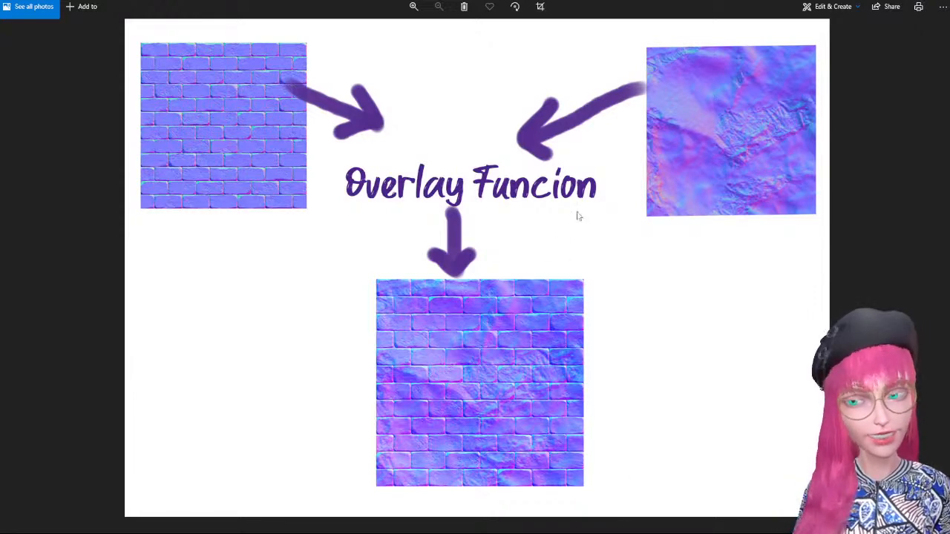
scroll(644, 383, "up", 2)
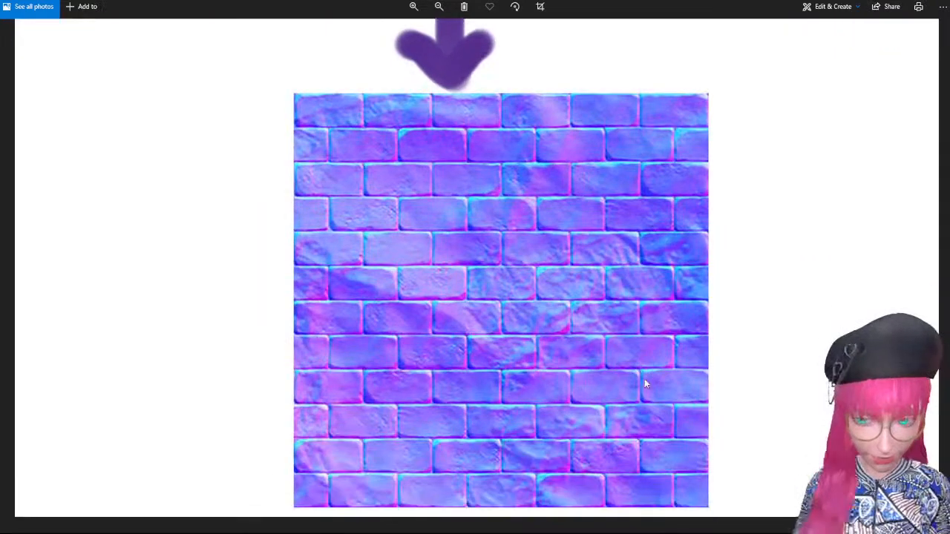
scroll(644, 383, "down", 4)
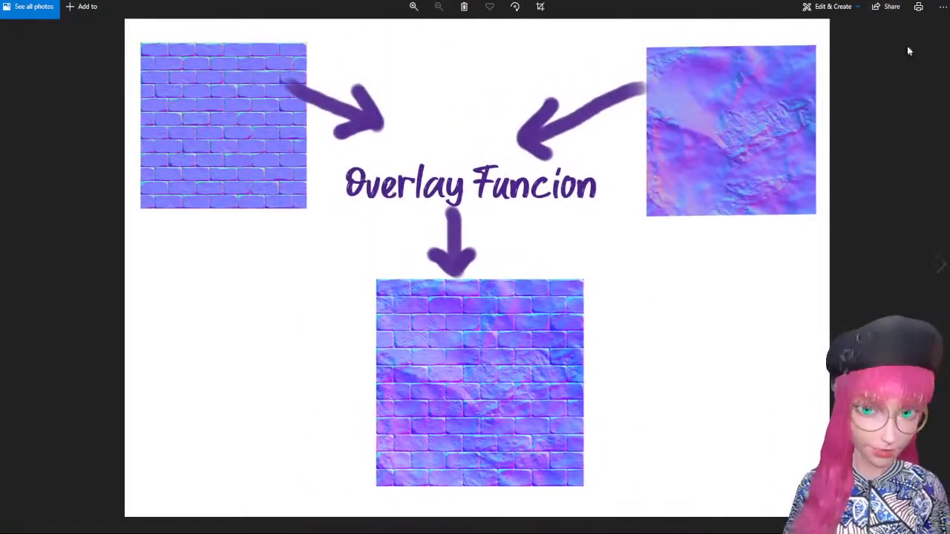
Switch to the MagicalGalaxy material in Unreal Engine, select the second smoke layer's nodes, and clear the selection.
mouse_move(948, 102)
left_click(912, 135)
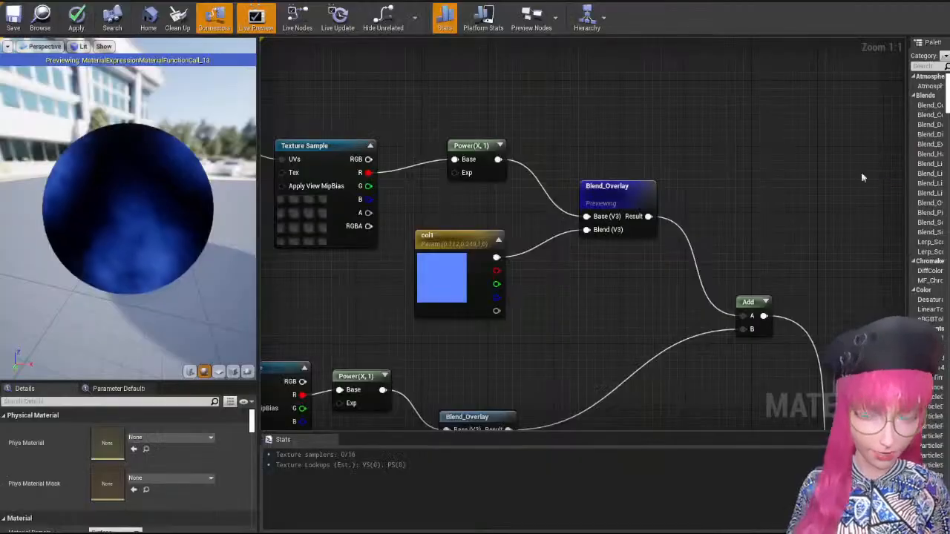
right_click_drag(783, 230, 727, 178)
scroll(726, 178, "down", 2)
right_click_drag(480, 257, 642, 188)
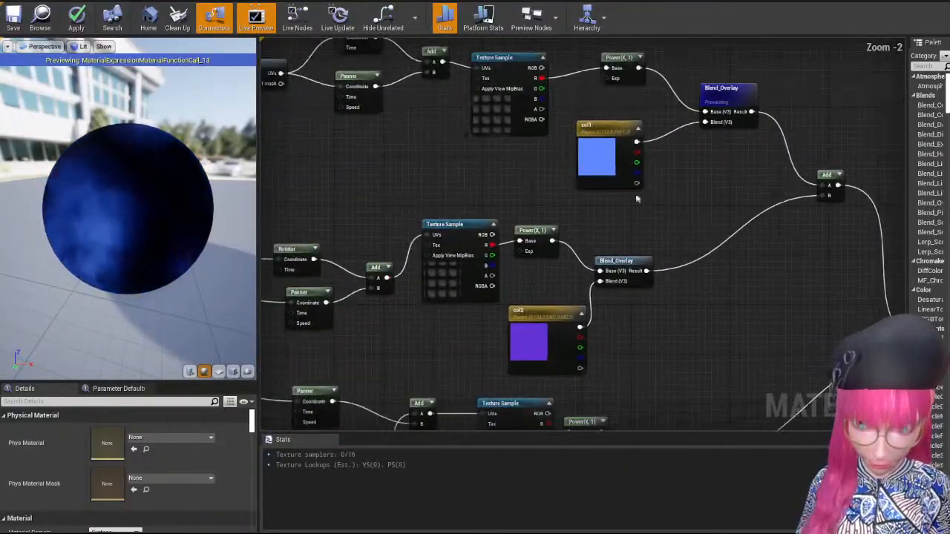
scroll(642, 189, "down", 4)
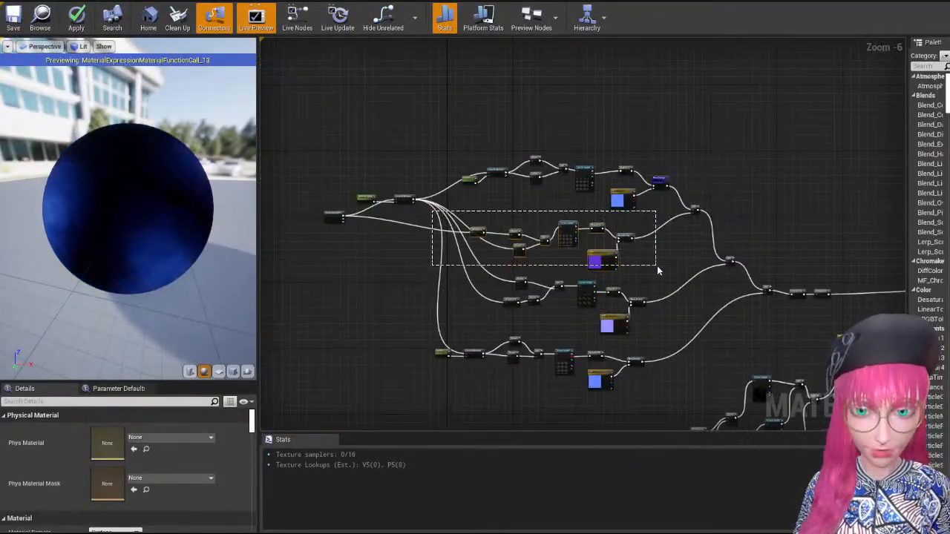
left_click_drag(657, 266, 656, 265)
left_click_drag(153, 215, 82, 218)
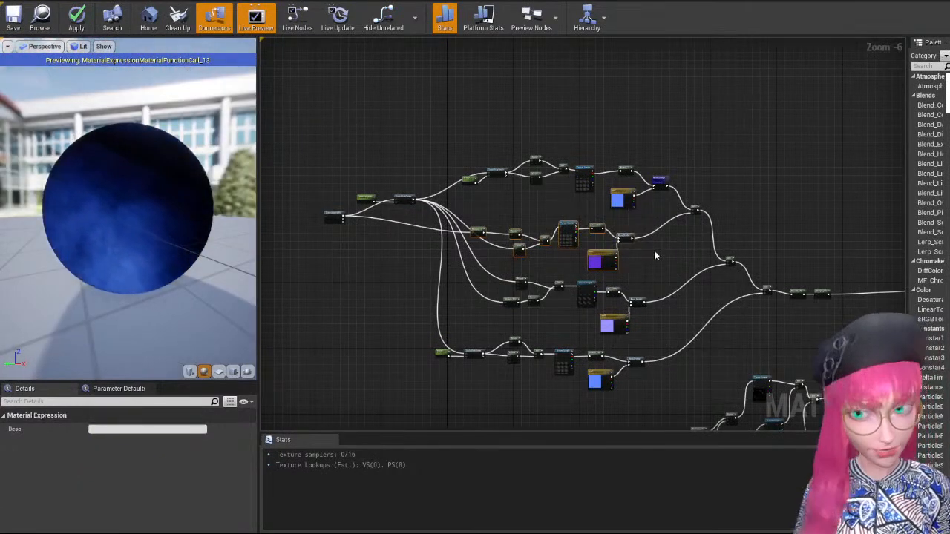
left_click(688, 246)
Preview the Blend_Overlay node fed by col2 and view the sphere from another angle.
scroll(687, 247, "up", 3)
right_click(533, 217)
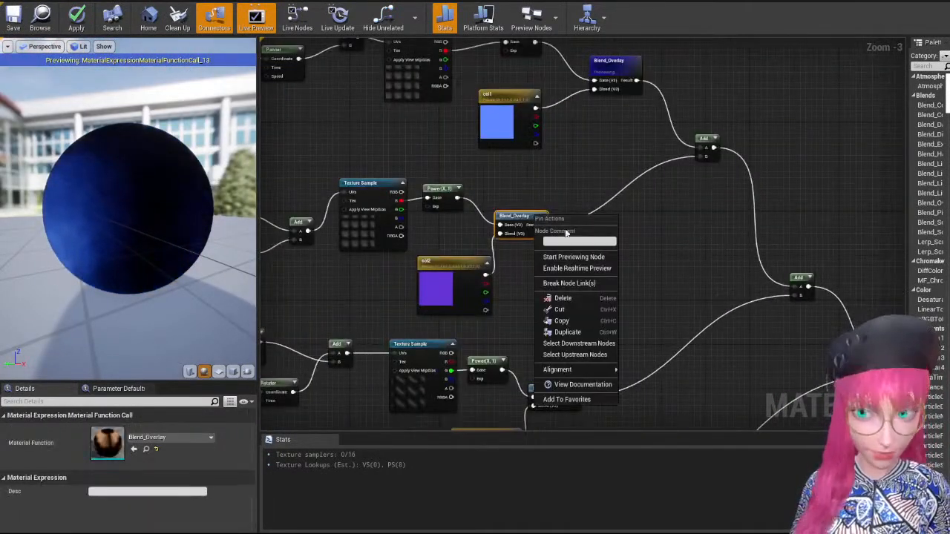
left_click(594, 257)
right_click_drag(367, 294, 603, 294)
left_click(443, 154)
left_click_drag(128, 262, 106, 245)
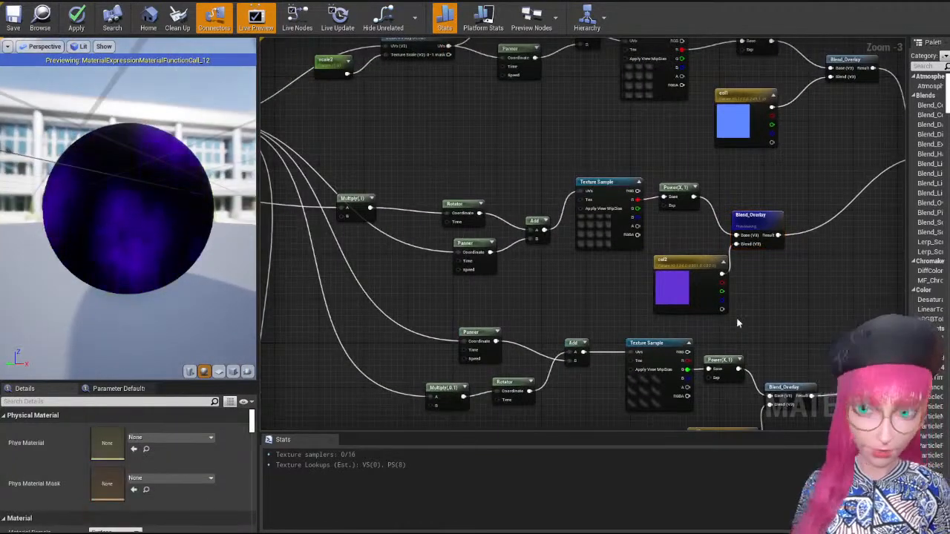
right_click_drag(737, 322, 640, 363)
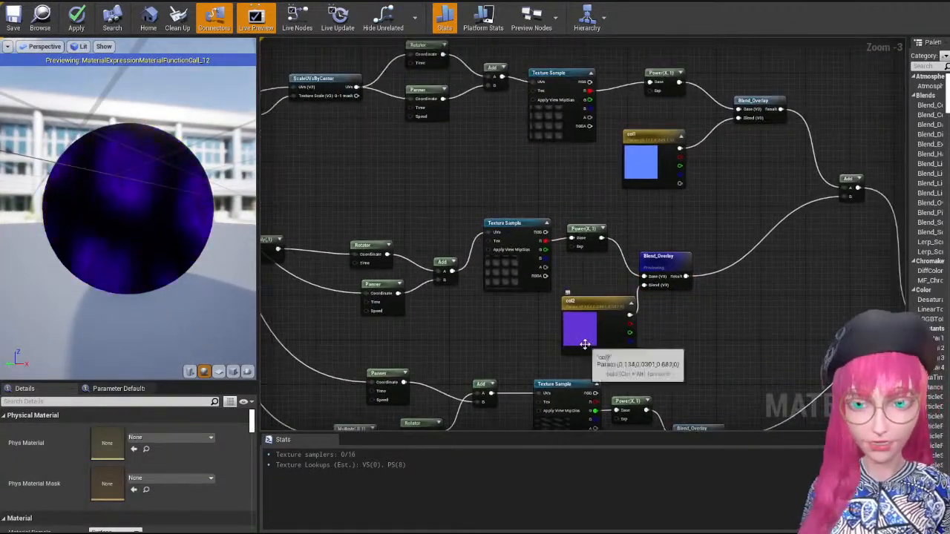
Preview the Blend_Overlay node fed by col3 and view the sphere from another angle.
right_click_drag(586, 343, 578, 238)
right_click(698, 328)
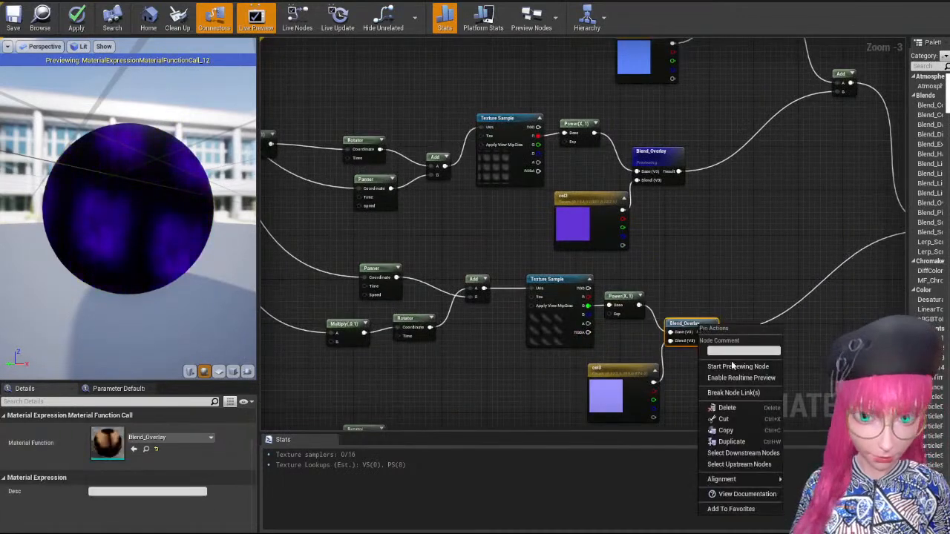
left_click(733, 369)
left_click_drag(148, 186, 221, 165)
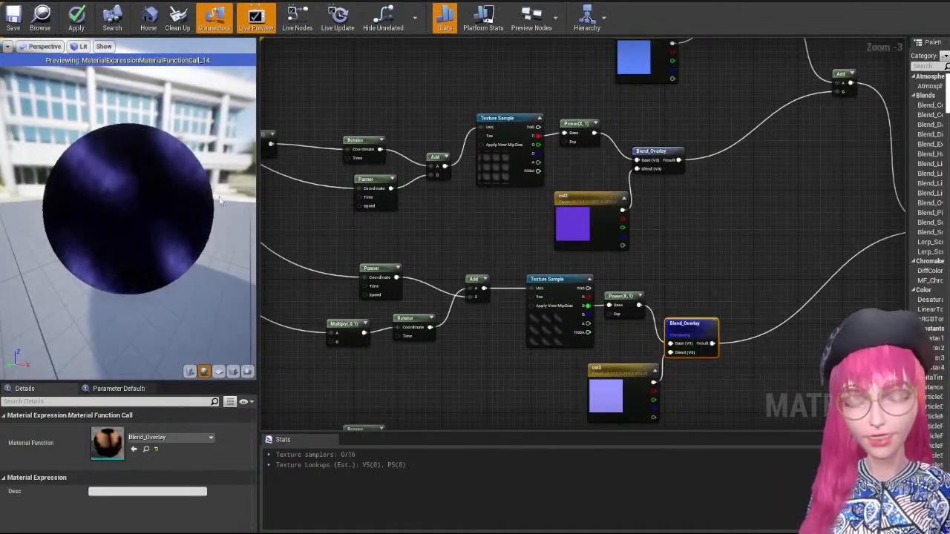
Select the third smoke layer's Panner, Multiply and Rotator nodes, and clear the selection.
right_click_drag(327, 239, 407, 211)
left_click_drag(390, 224, 533, 341)
left_click(541, 337)
right_click_drag(554, 333, 653, 330)
Set Const B to 0.1 on the Multiply node that feeds the third smoke layer's Rotator.
scroll(650, 319, "up", 1)
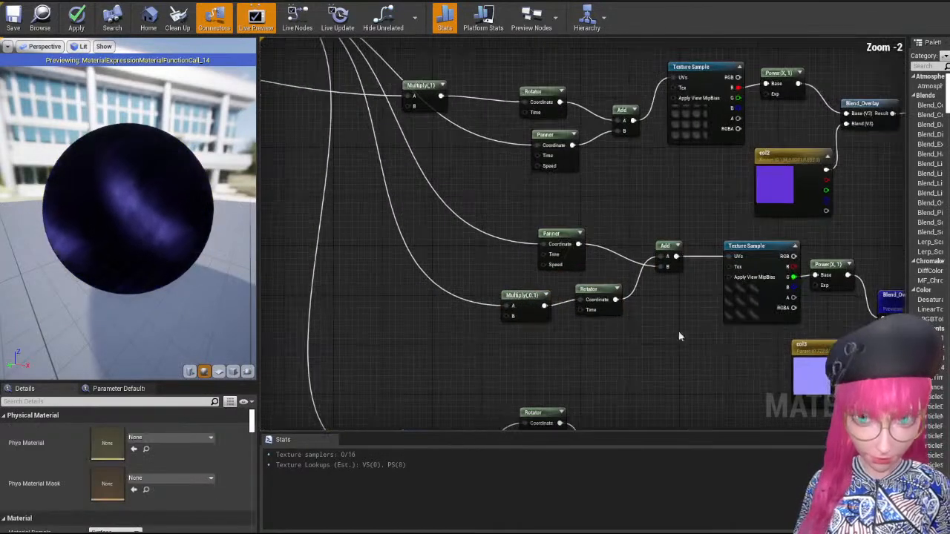
right_click_drag(567, 279, 631, 295)
scroll(635, 309, "down", 1)
scroll(598, 314, "up", 2)
left_click_drag(590, 320, 589, 308)
left_click_drag(102, 441, 114, 441)
left_click(114, 442)
type("0.1")
key("Return")
left_click(579, 207)
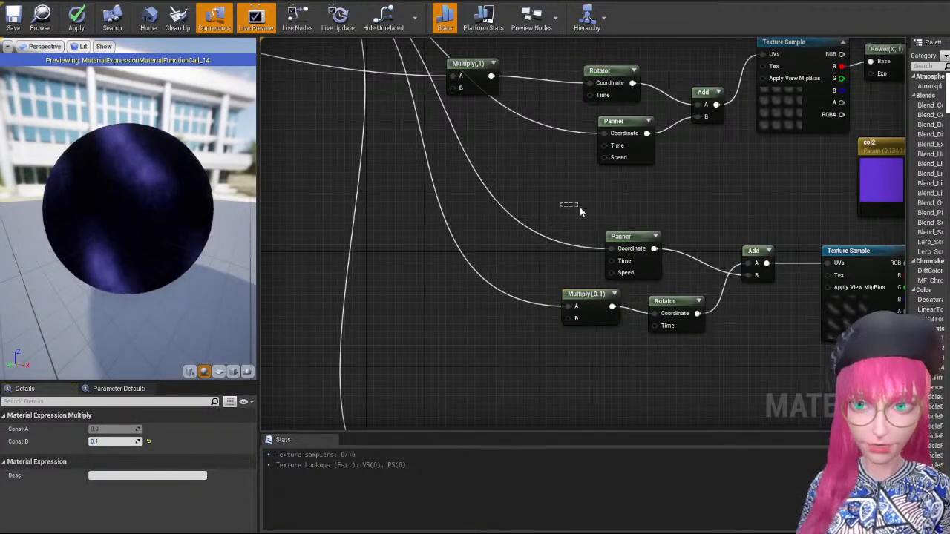
Preview the fourth smoke layer's Blend_Overlay node, which takes the Power(X, 1.5) result as its base.
scroll(661, 196, "down", 3)
scroll(661, 197, "down", 3)
scroll(693, 285, "up", 1)
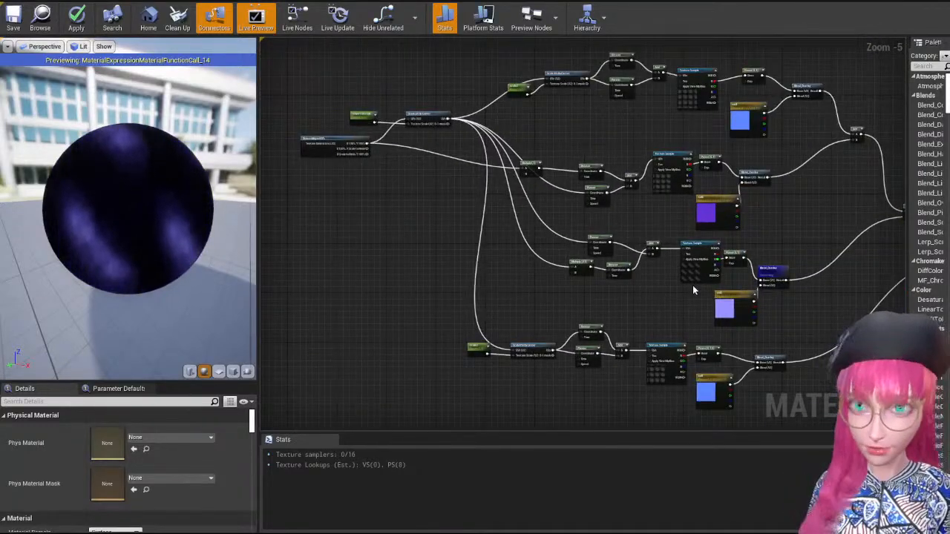
right_click_drag(832, 294, 737, 269)
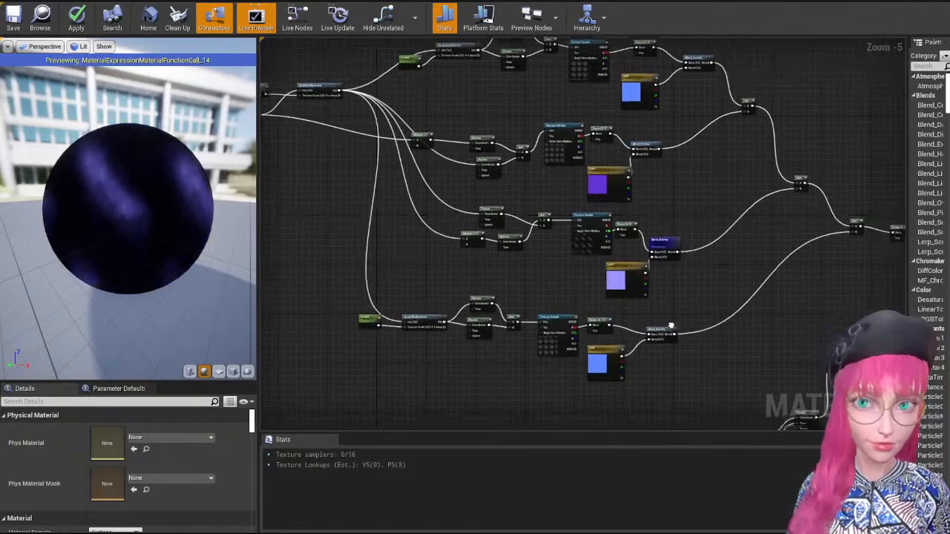
scroll(646, 319, "up", 2)
right_click(638, 304)
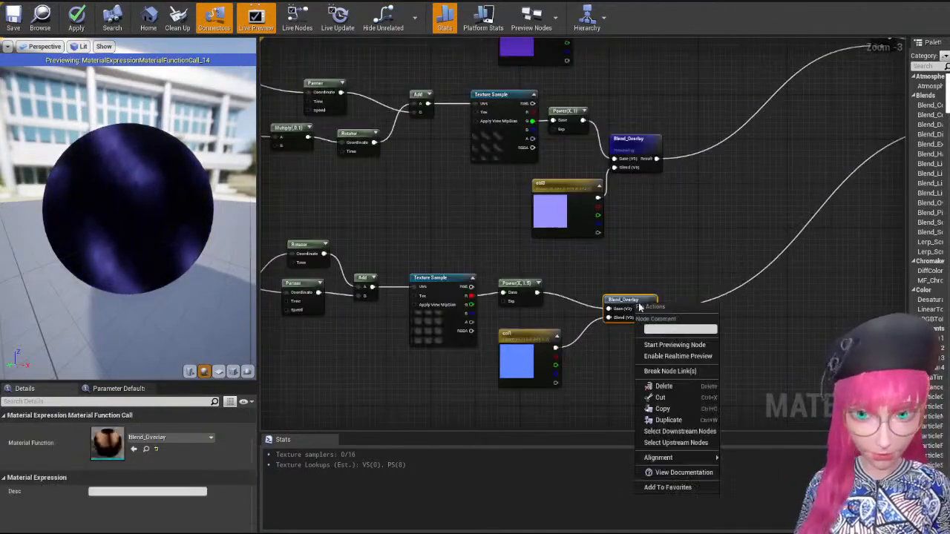
left_click(673, 345)
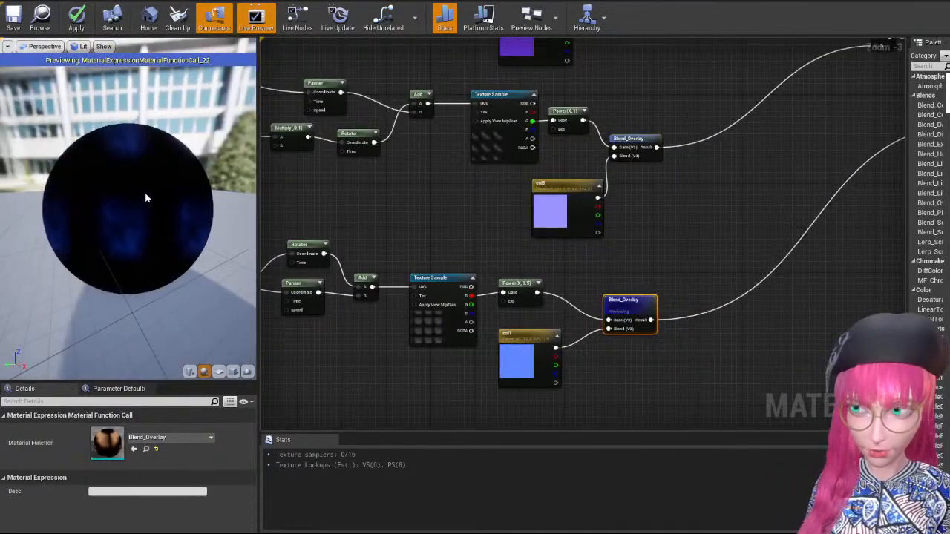
Preview the Add node that combines the col1 and col2 Blend_Overlay results, and view the sphere from another angle.
scroll(140, 199, "down", 5)
right_click(722, 114)
right_click_drag(698, 151, 678, 166)
right_click_drag(698, 104, 512, 356)
scroll(130, 244, "up", 8)
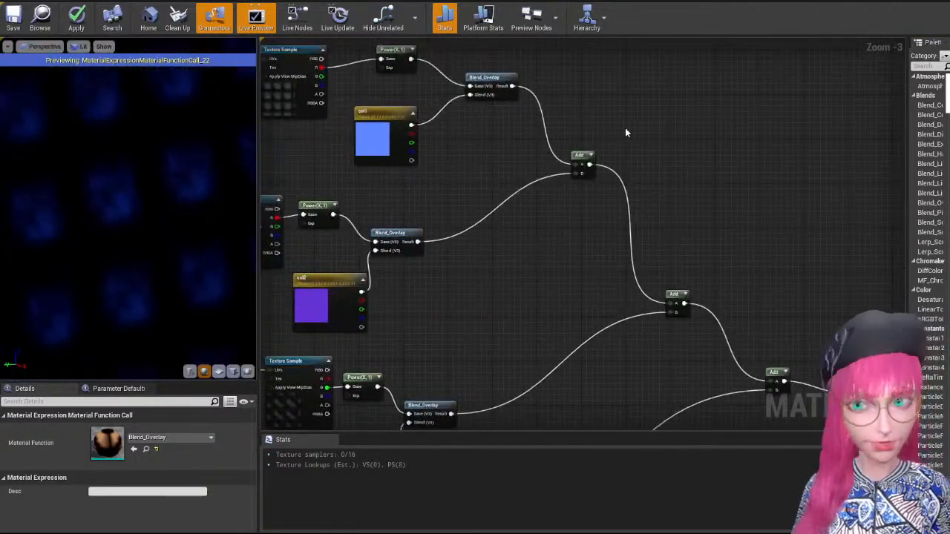
right_click(586, 158)
left_click(616, 197)
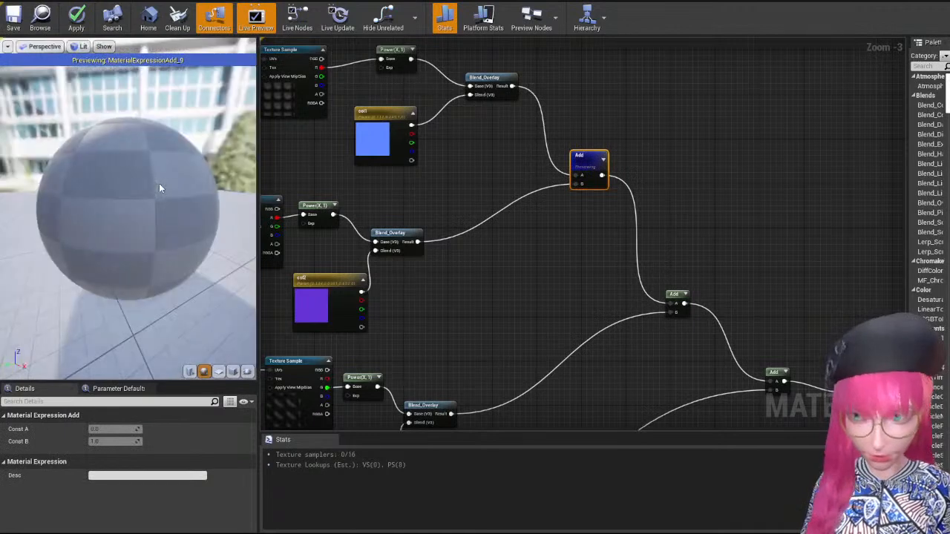
left_click_drag(165, 185, 190, 186)
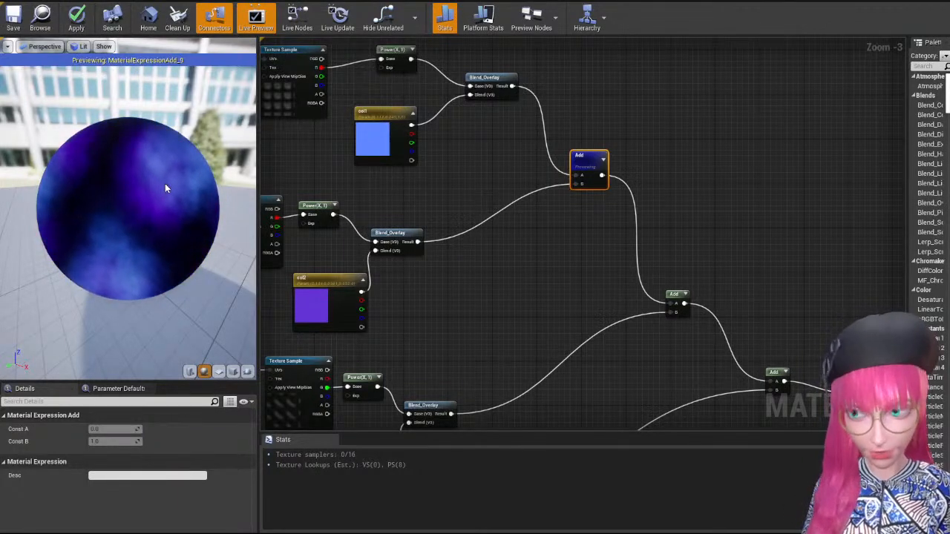
Preview the last Add node in the smoke chain, which combines all four smoke layers.
right_click_drag(785, 378, 717, 312)
right_click(717, 312)
left_click(742, 348)
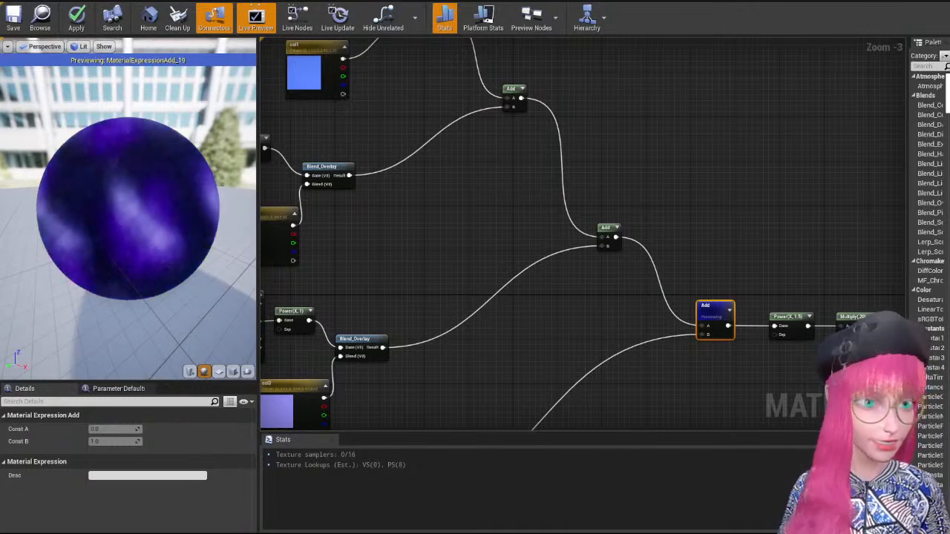
Preview the Power(X, 1.5) node that follows the last smoke Add node.
right_click_drag(801, 254, 565, 243)
scroll(565, 243, "up", 1)
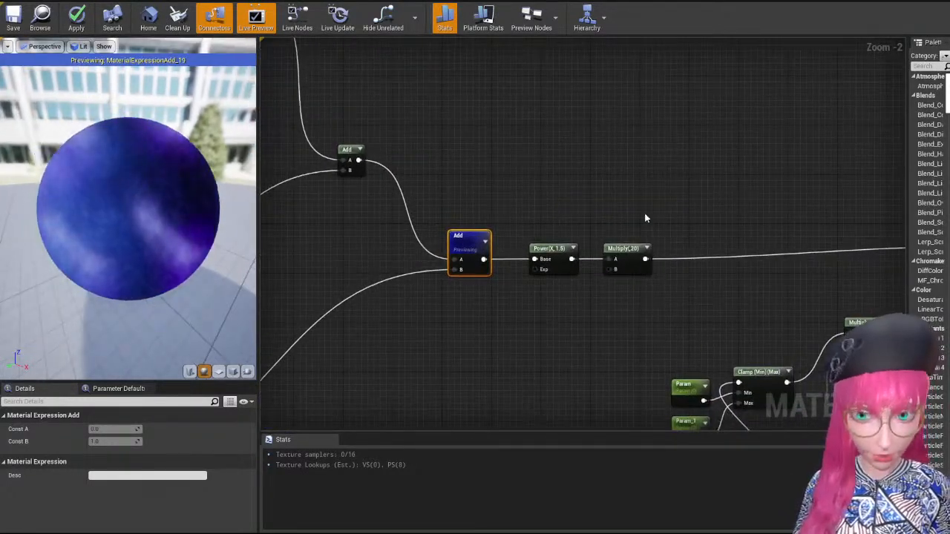
scroll(562, 191, "up", 2)
right_click_drag(566, 178, 544, 206)
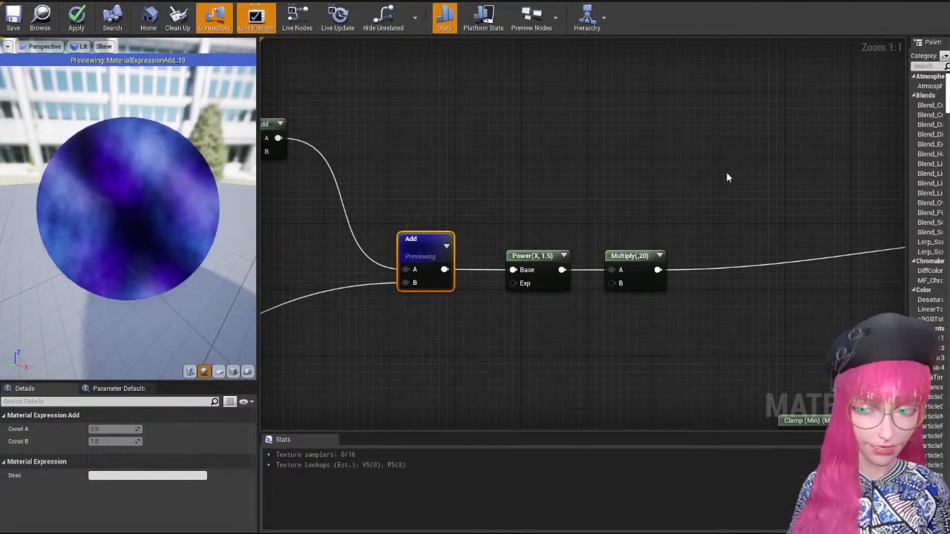
right_click(543, 257)
left_click(552, 208)
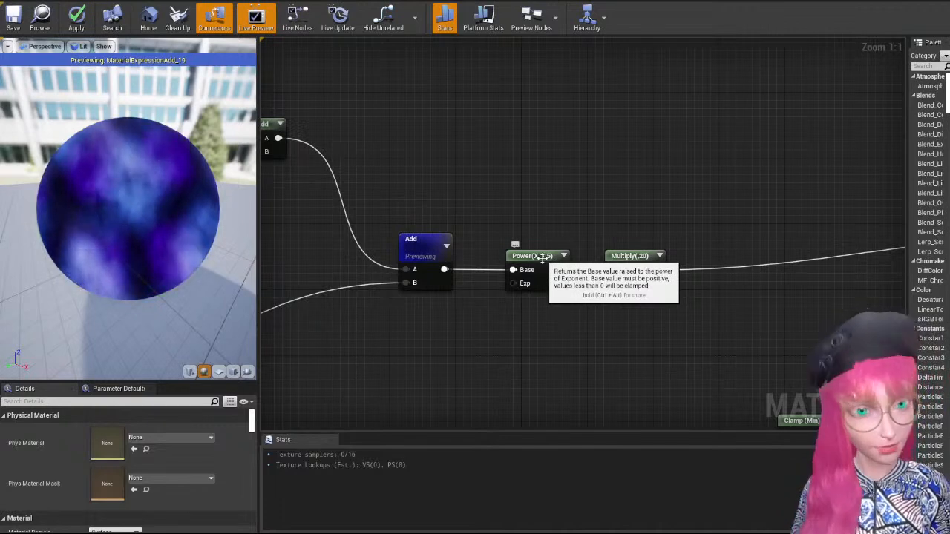
right_click(542, 257)
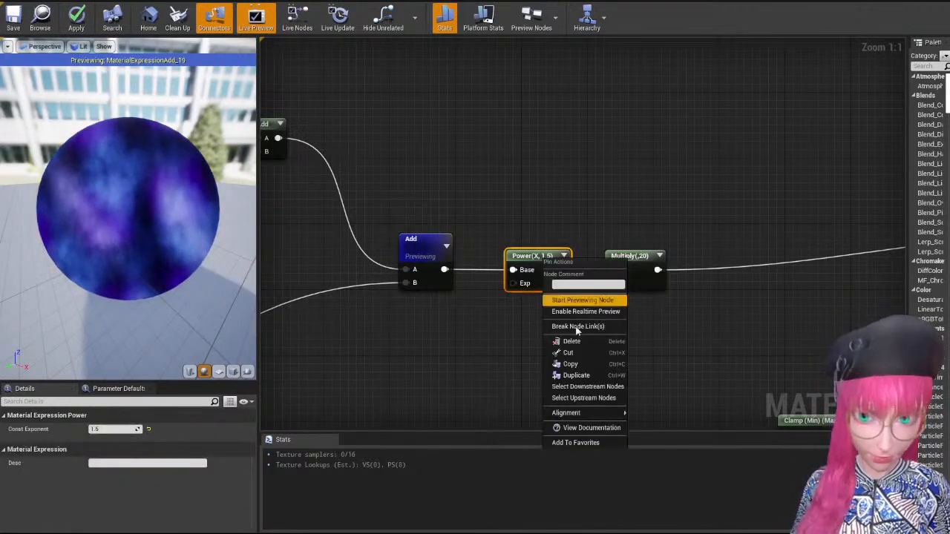
left_click(576, 302)
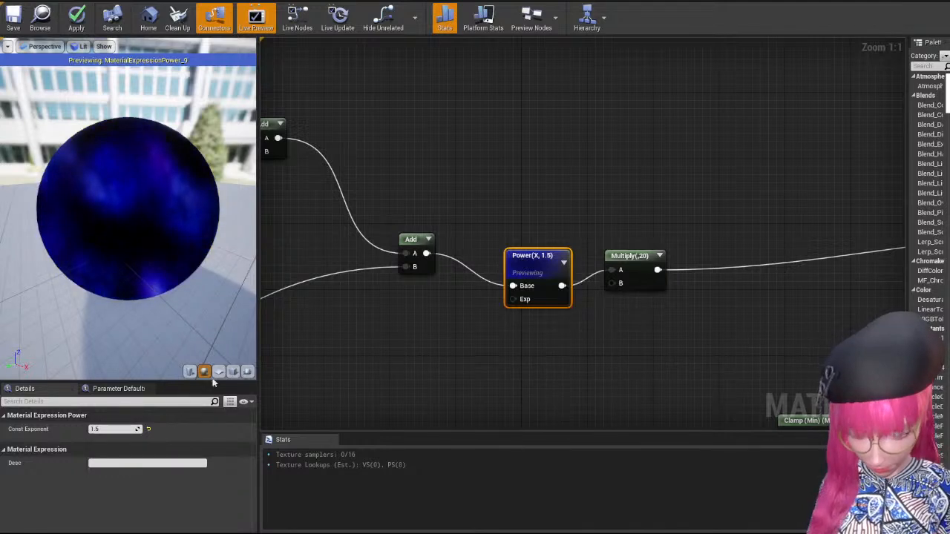
Try a Const Exponent of about 2.01 on the previewed Power node, and restore it to 1.5.
left_click_drag(114, 429, 111, 430)
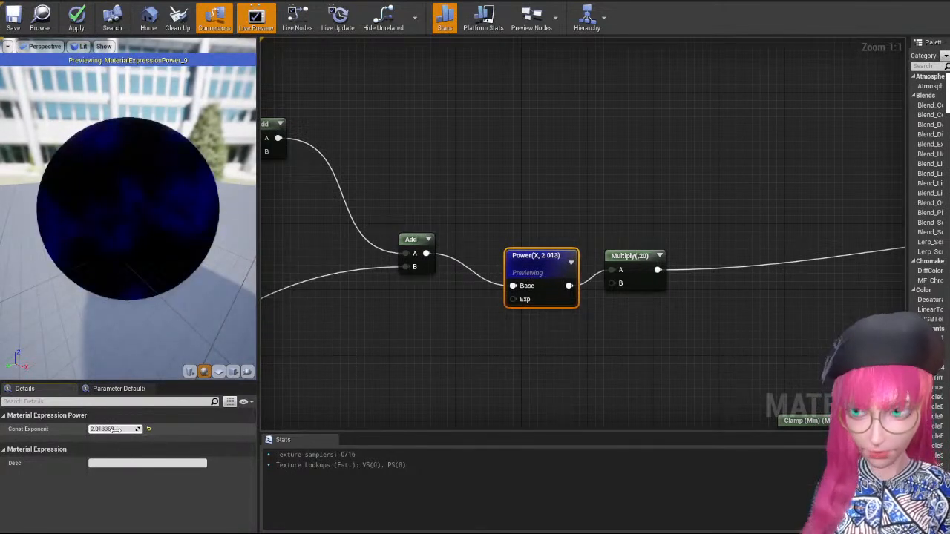
type("1.5")
key("Return")
Move the previewed Power node slightly up to straighten its wire to Multiply, and view the sphere from another angle.
left_click_drag(111, 293, 107, 315)
left_click_drag(532, 276, 532, 260)
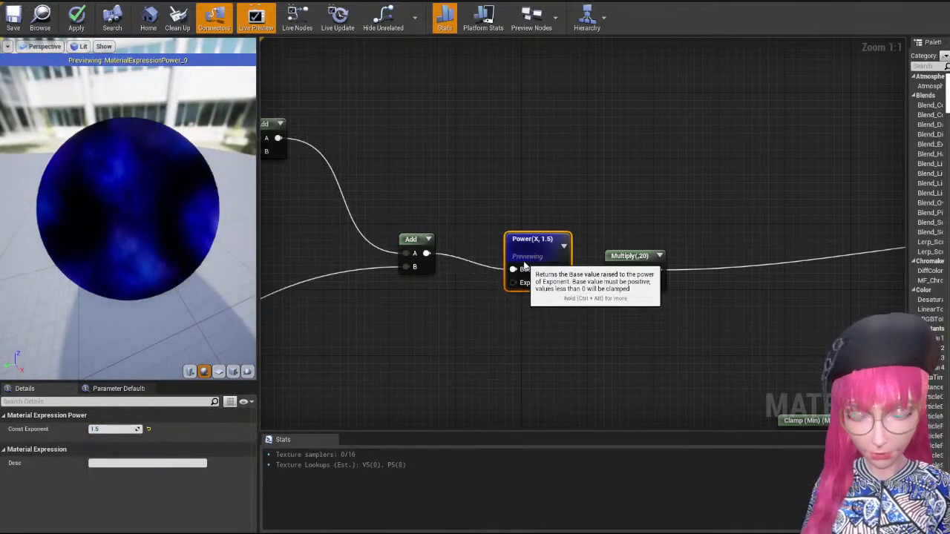
left_click(554, 205)
left_click_drag(164, 207, 172, 204)
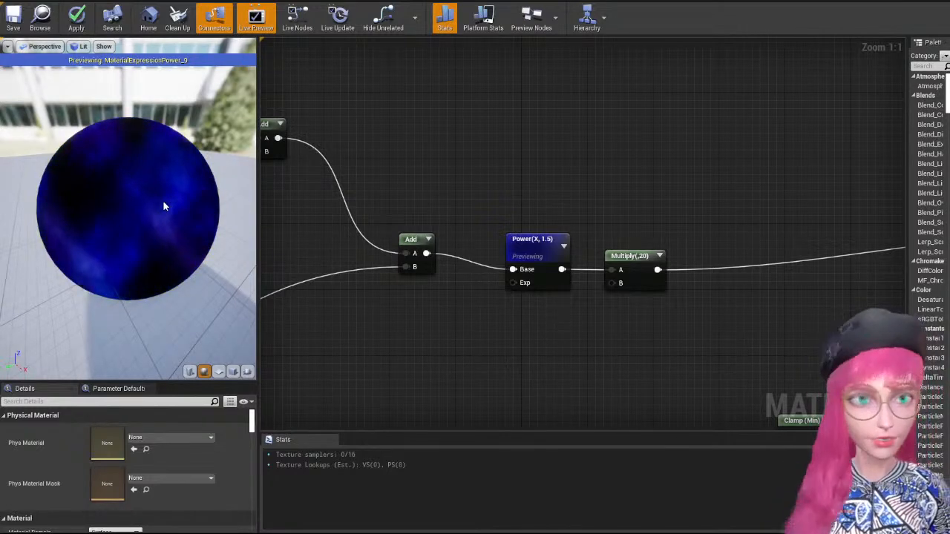
Preview the Multiply(,20) node that follows the Power node.
right_click_drag(578, 250, 529, 232)
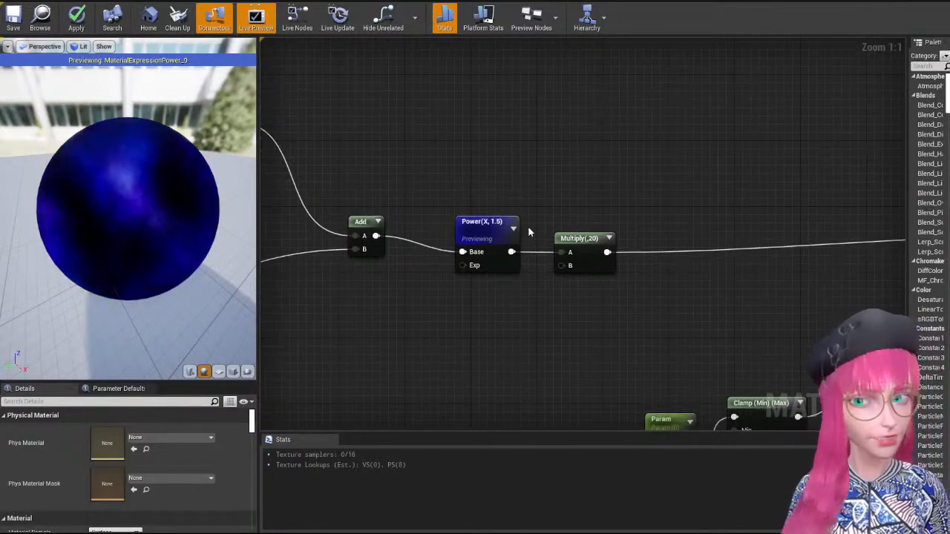
left_click(580, 250)
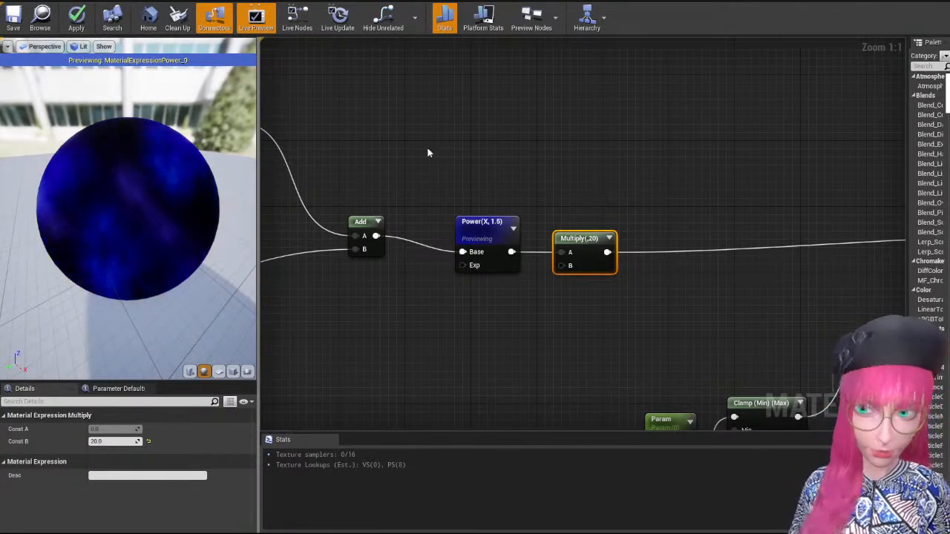
right_click(590, 255)
left_click(623, 291)
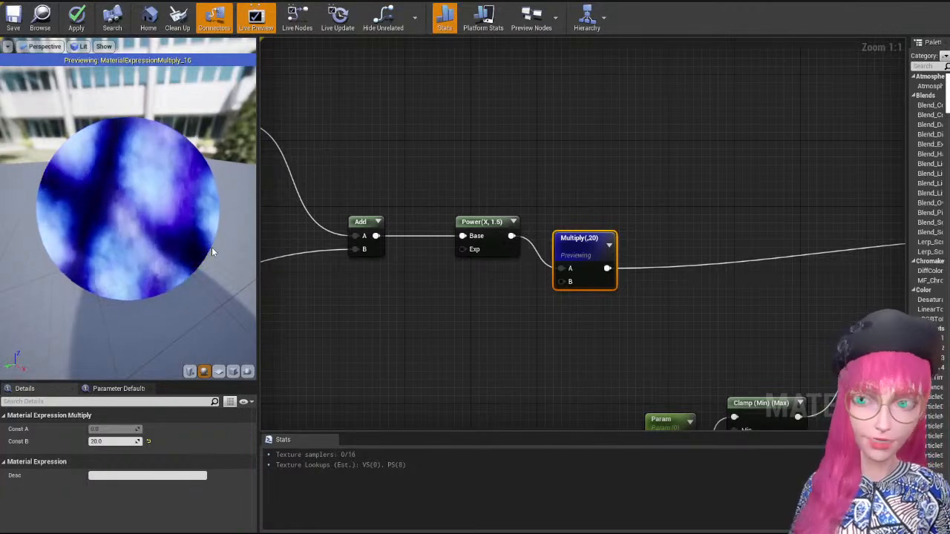
Try Const B values of 1 and about 142 on the previewed Multiply node, and restore it to 20.
mouse_move(112, 441)
left_mouse_down()
mouse_move(87, 441)
mouse_move(130, 440)
left_mouse_up()
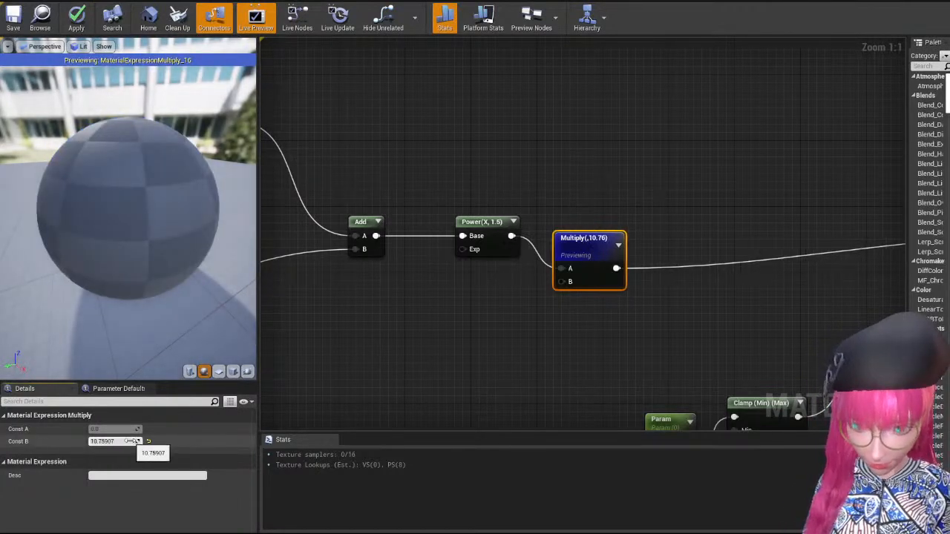
left_click(131, 441)
type("1")
key("Return")
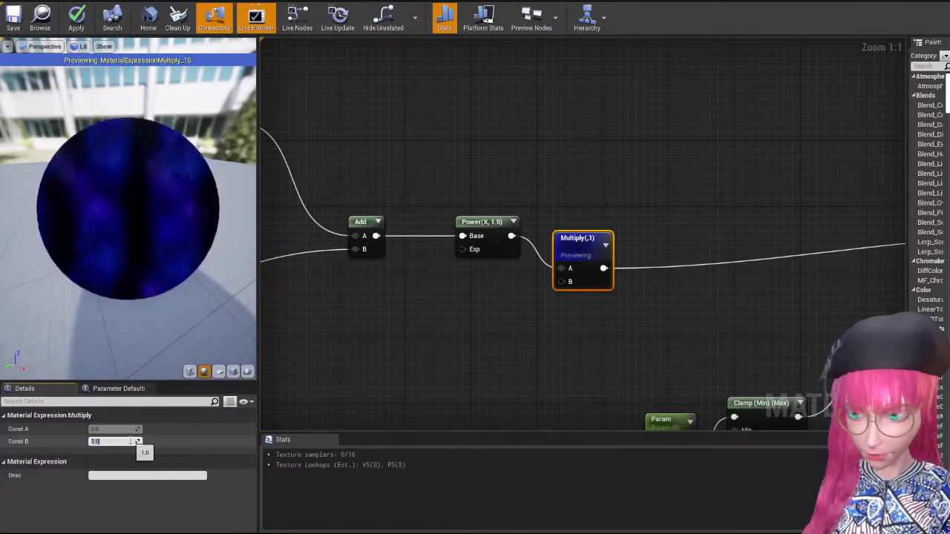
left_click_drag(111, 441, 130, 442)
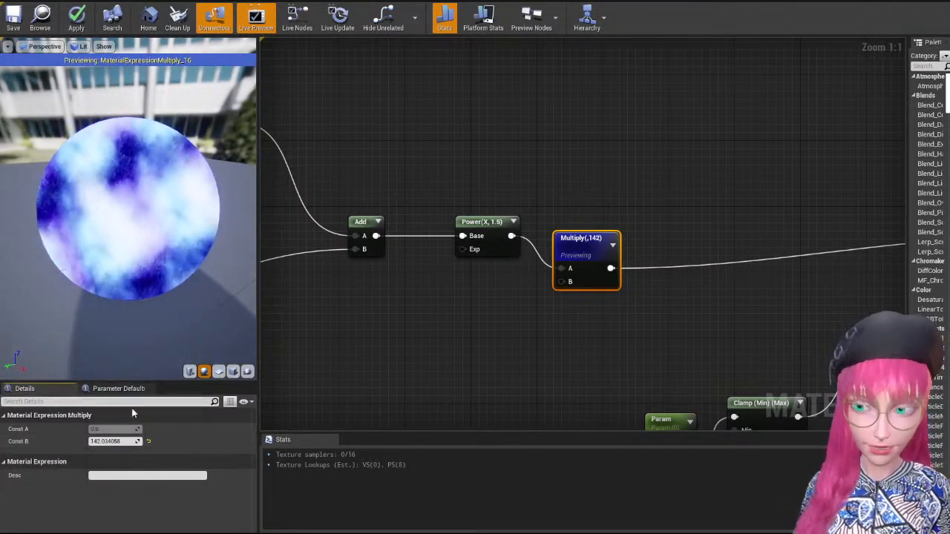
left_click(123, 440)
type("20")
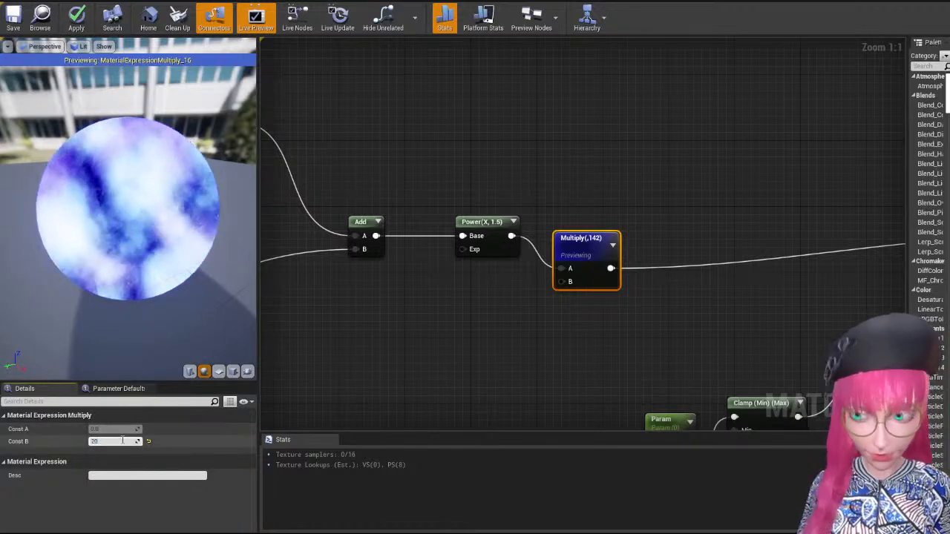
key("Return")
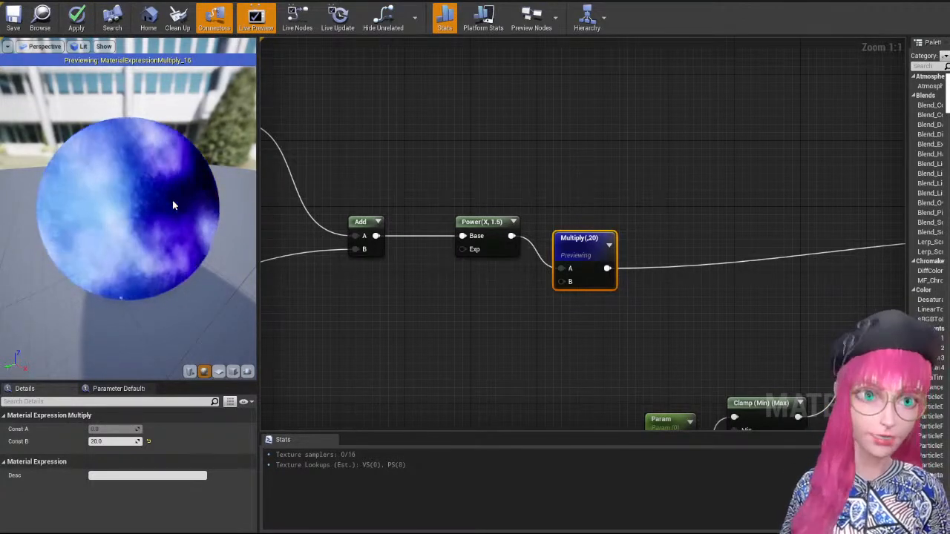
Review the four smoke branches of the graph and how they merge into the Multiply(,20) node.
scroll(698, 239, "down", 6)
right_click_drag(674, 223, 715, 245)
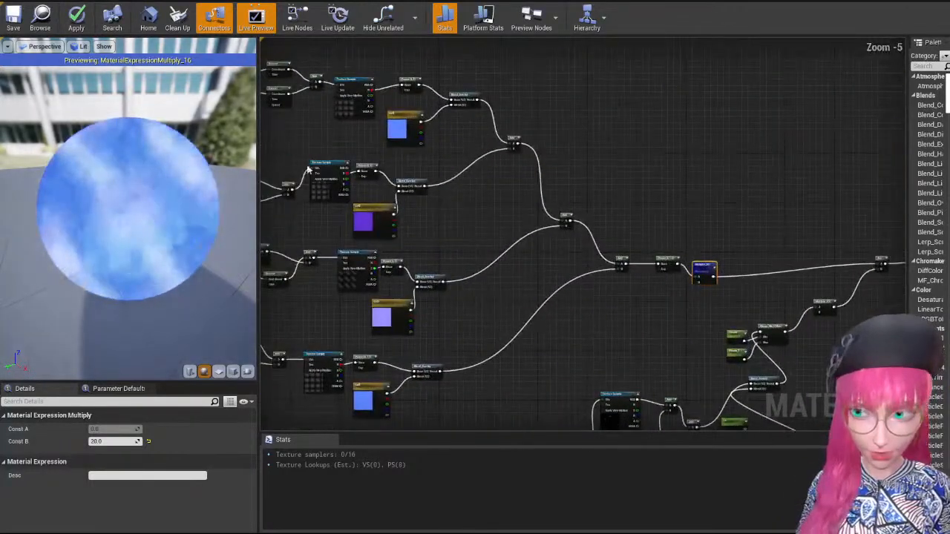
scroll(601, 245, "down", 1)
right_click_drag(602, 245, 733, 237)
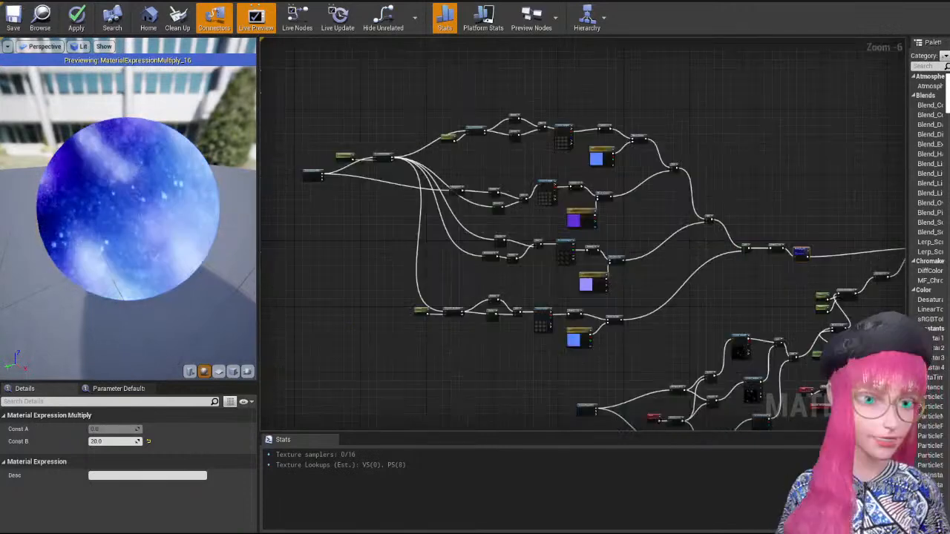
Preview the uppermost sparkle Texture Sample node in the screen-aligned star branch, and view the sphere from another angle.
right_click_drag(805, 340, 666, 261)
scroll(666, 261, "up", 2)
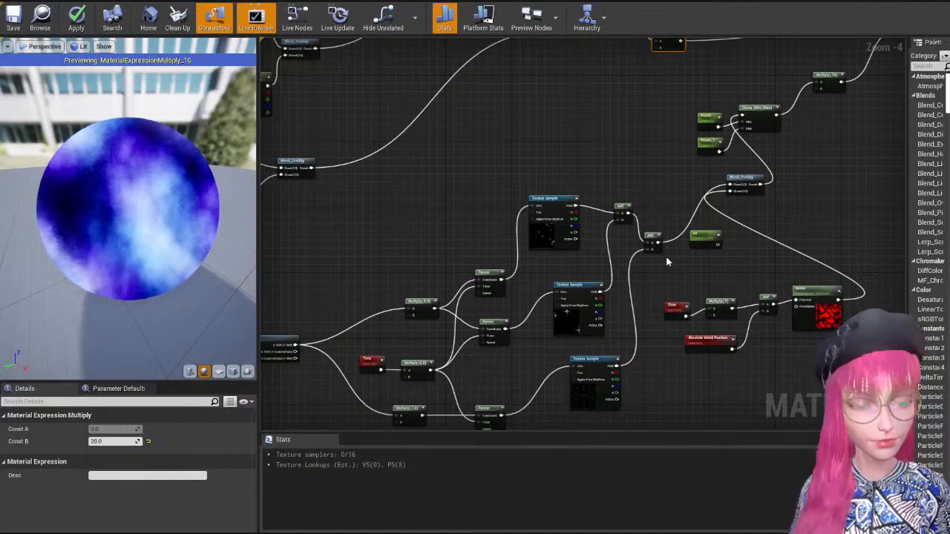
right_click_drag(395, 335, 495, 290)
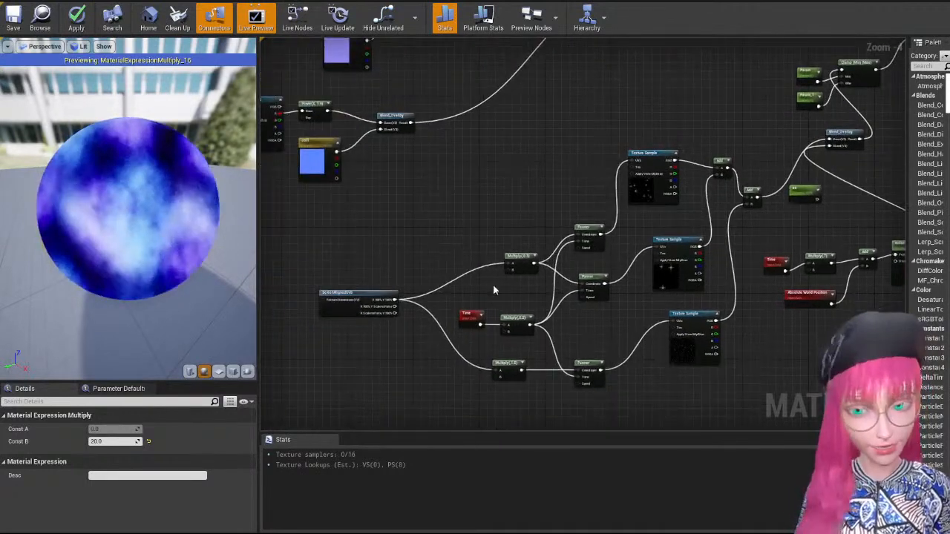
scroll(494, 290, "up", 1)
right_click(631, 205)
left_click(710, 124)
right_click(709, 147)
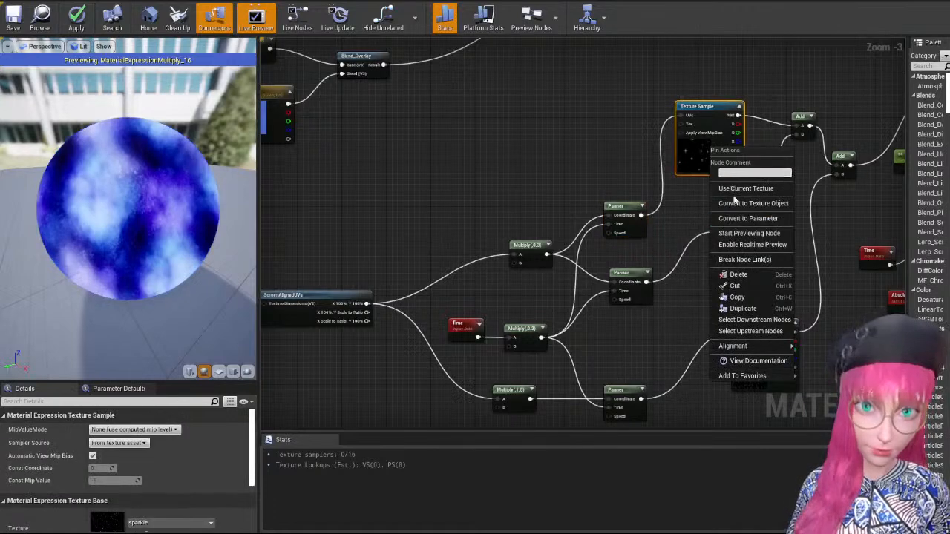
left_click(736, 236)
mouse_move(592, 267)
right_mouse_down()
mouse_move(674, 228)
mouse_move(607, 273)
right_mouse_up()
left_click_drag(131, 205, 147, 196)
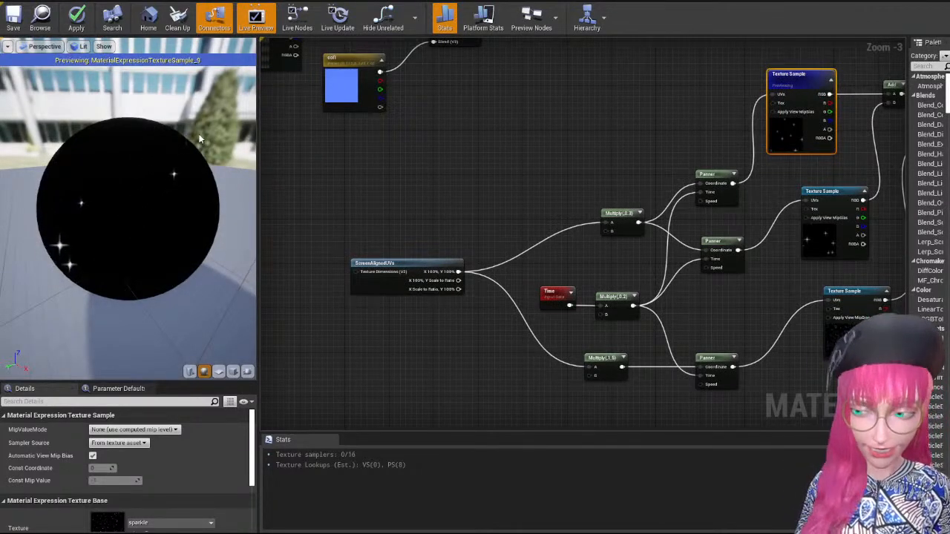
Examine the Panner and ScreenAlignedUVs nodes, and compare the sparkles with the preview sphere near and far.
scroll(591, 177, "up", 3)
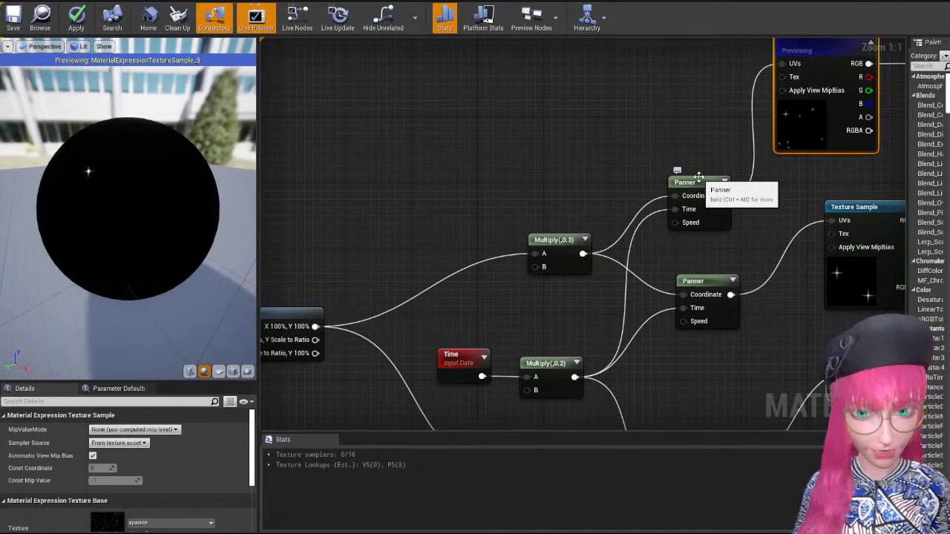
scroll(698, 176, "down", 1)
right_click_drag(303, 307, 388, 292)
left_click_drag(388, 292, 394, 286)
left_click(199, 257)
scroll(174, 196, "up", 6)
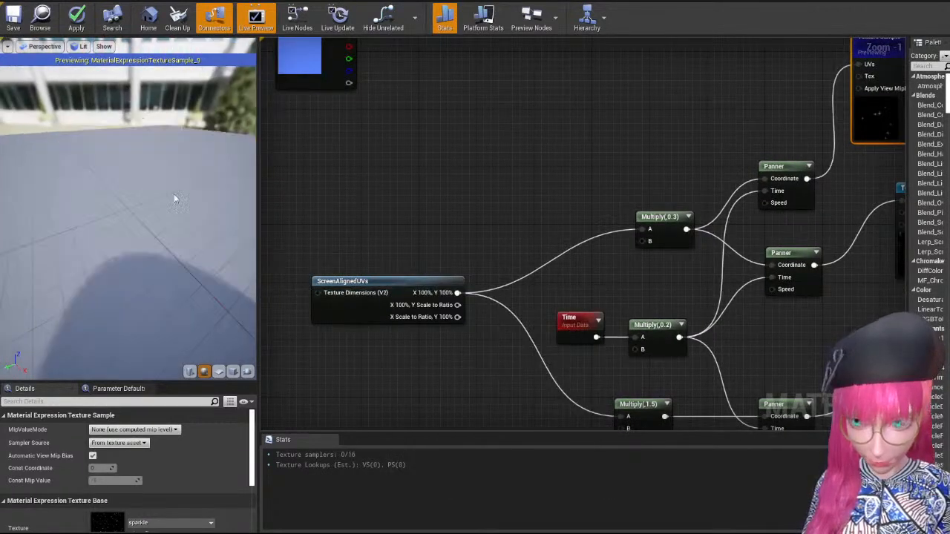
scroll(174, 196, "down", 3)
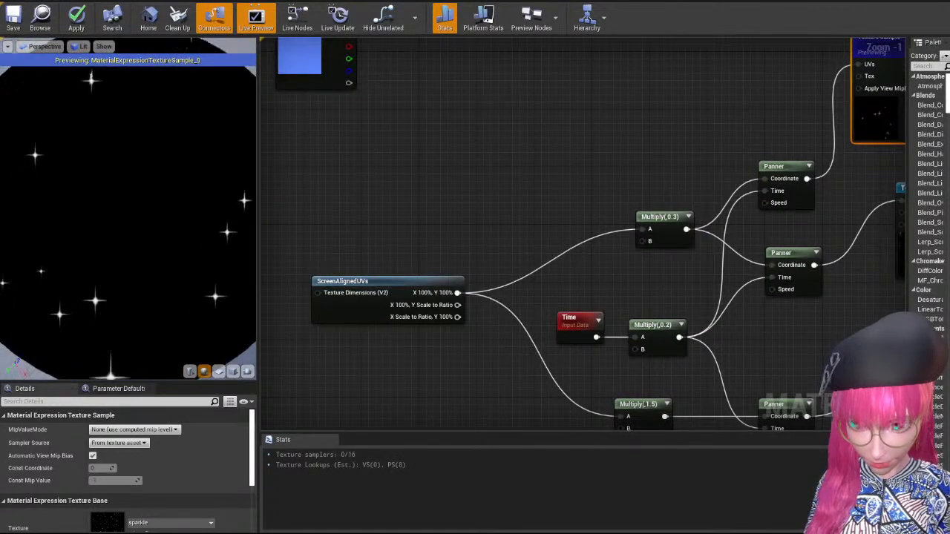
scroll(174, 198, "down", 2)
left_click_drag(174, 198, 213, 144)
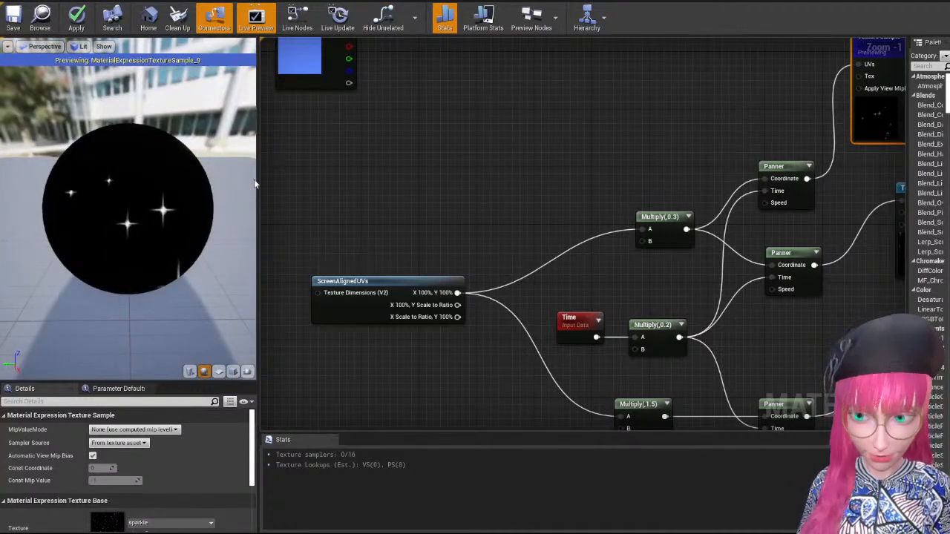
left_click_drag(257, 178, 854, 227)
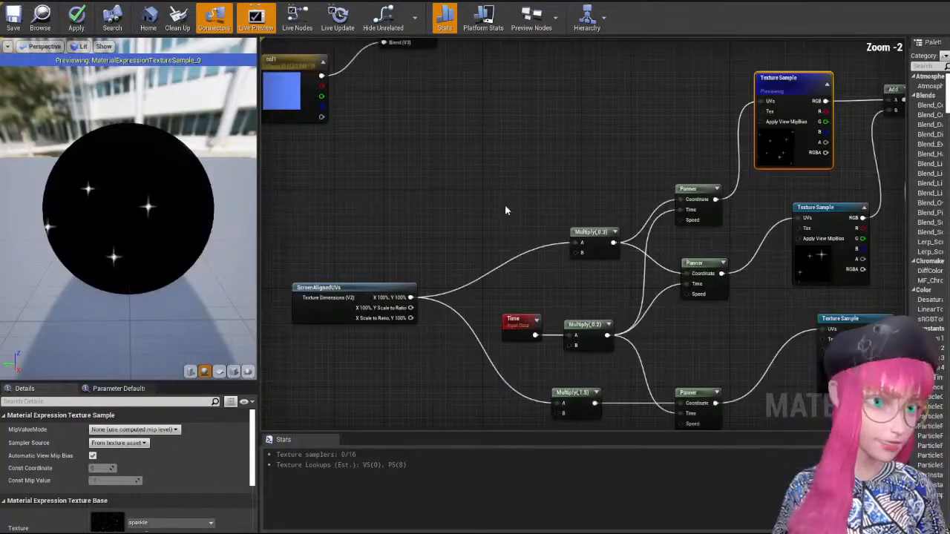
Try a Const B of about 0.8 on the Multiply(,0.3) node scaling the sparkle UVs, and restore it to 0.3.
right_click_drag(505, 204, 467, 167)
left_click(557, 199)
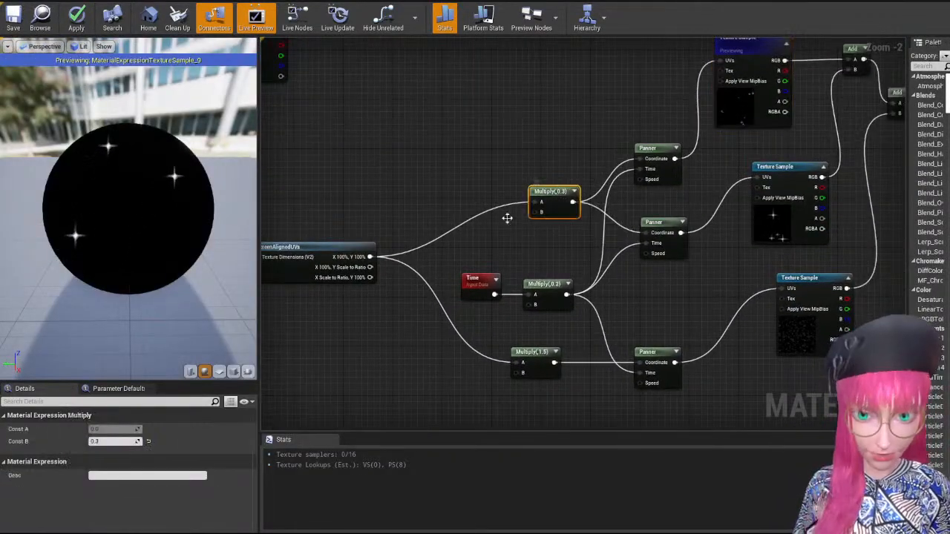
left_click_drag(135, 441, 127, 442)
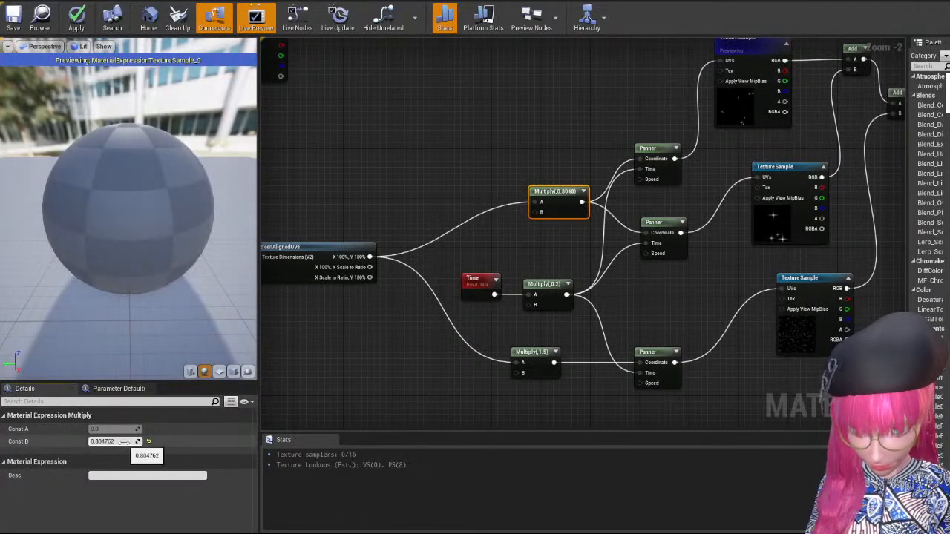
mouse_move(125, 442)
left_mouse_down()
mouse_move(148, 441)
mouse_move(111, 442)
left_mouse_up()
left_click(394, 139)
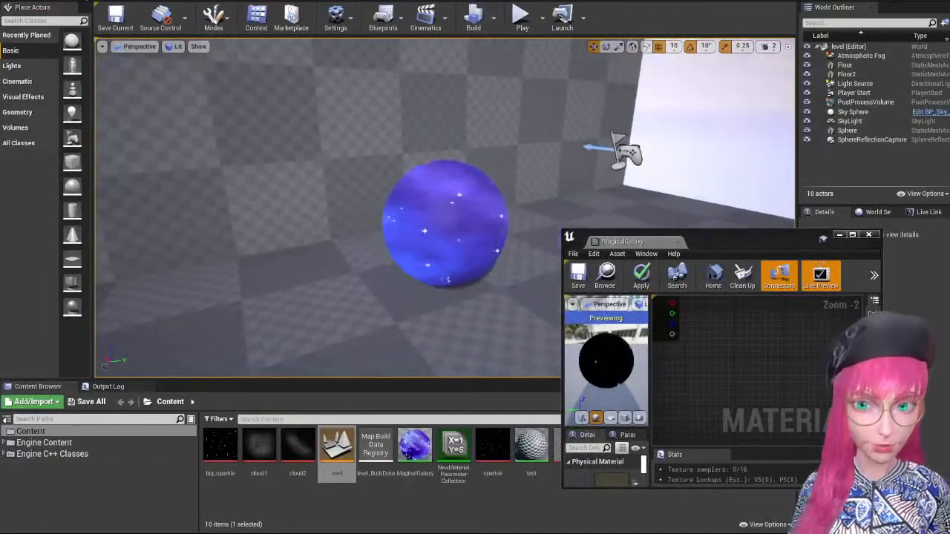
Inspect the galaxy sphere in the level viewport from different distances, and return to the maximized MagicalGalaxy material editor.
right_click_drag(613, 165, 466, 168)
key("s")
key("w")
right_click_drag(701, 214, 725, 214)
double_click(723, 235)
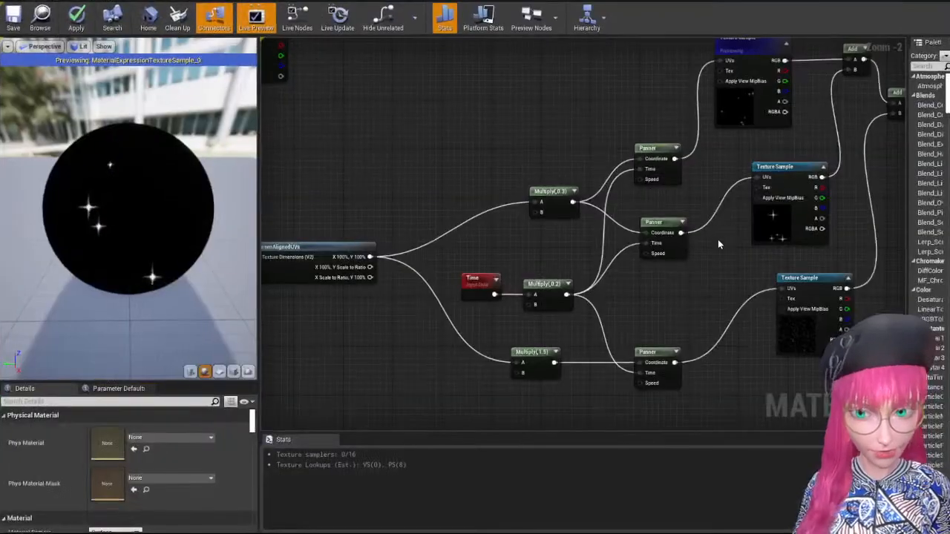
Preview the middle big_sparkle Texture Sample node and set Const B to 1 on the Multiply after the sparkle branch's Time node.
right_click(680, 200)
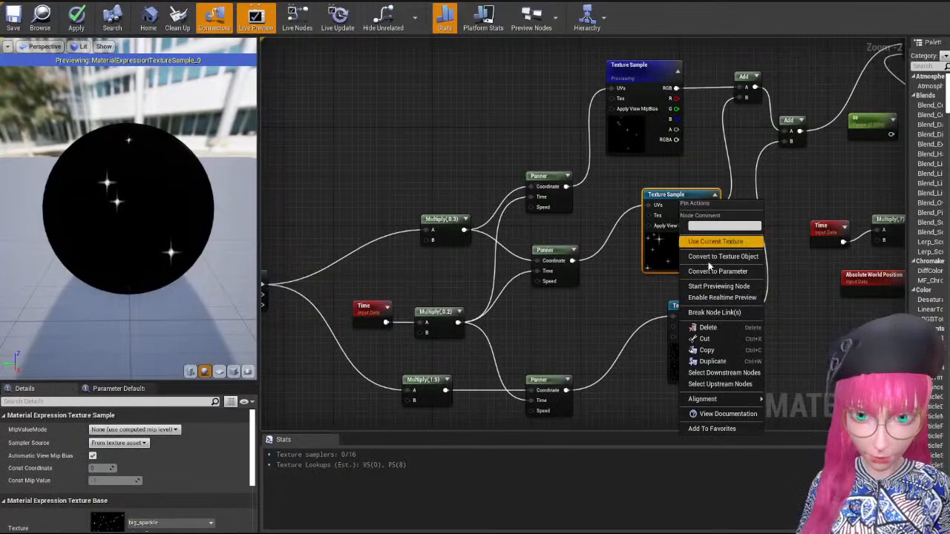
left_click(706, 287)
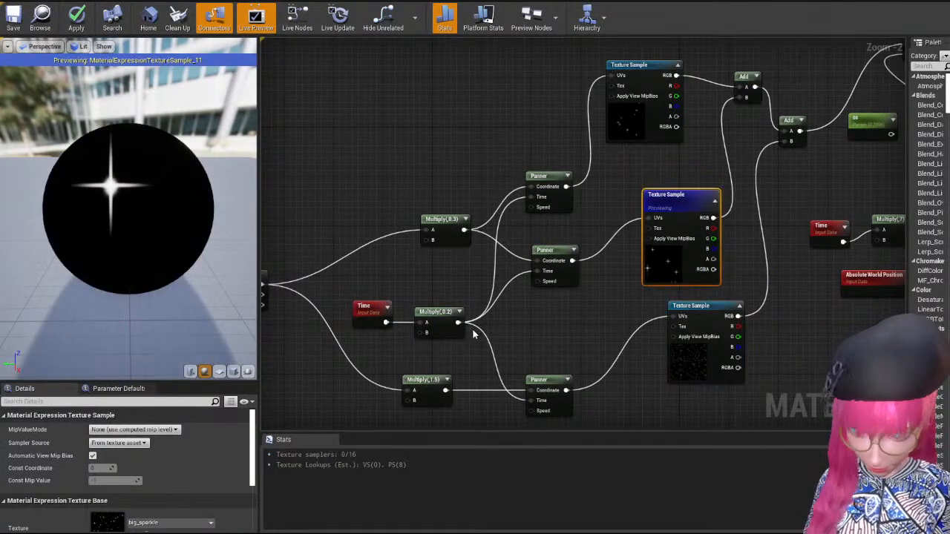
left_click(377, 317)
left_click(434, 319)
left_click(115, 441)
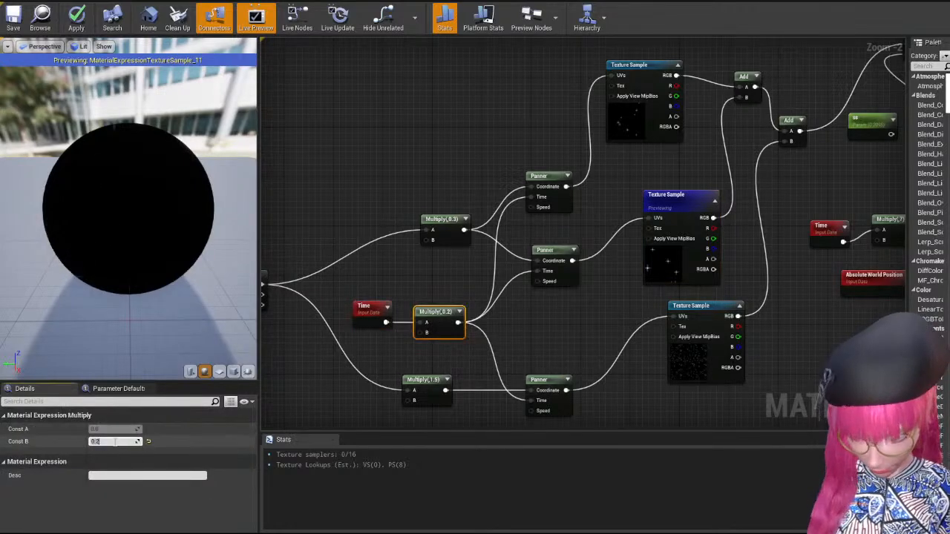
type("1")
key("Return")
Try Const B values of 2 and 5 on the Multiply scaling Time, view the sphere, and restore it to 1.
left_click_drag(176, 244, 221, 266)
type("2")
key("Return")
left_click(120, 442)
type("5")
key("Return")
left_click_drag(195, 217, 209, 238)
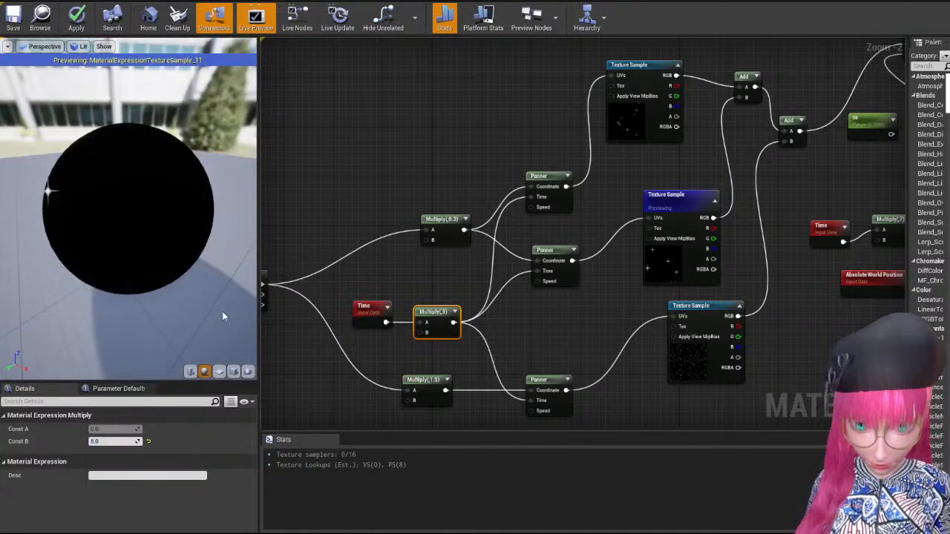
key("Return")
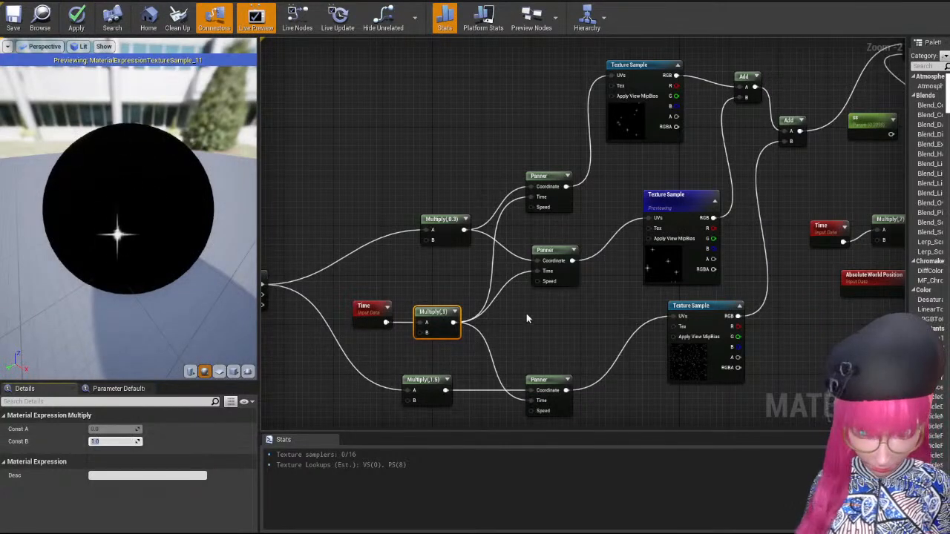
Examine the middle Panner's speed settings and the Multiply nodes feeding its Coordinate and Time inputs.
scroll(522, 302, "up", 2)
right_click_drag(524, 300, 601, 245)
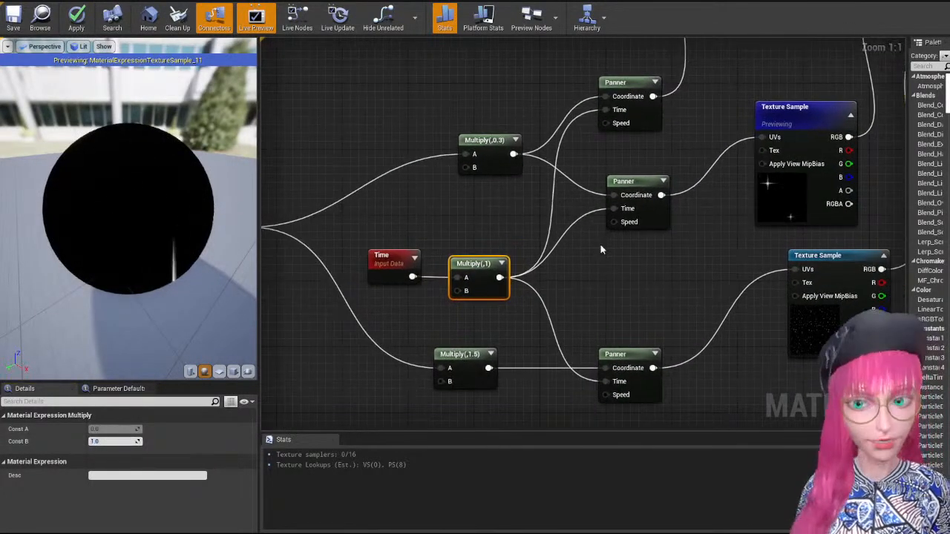
left_click(637, 192)
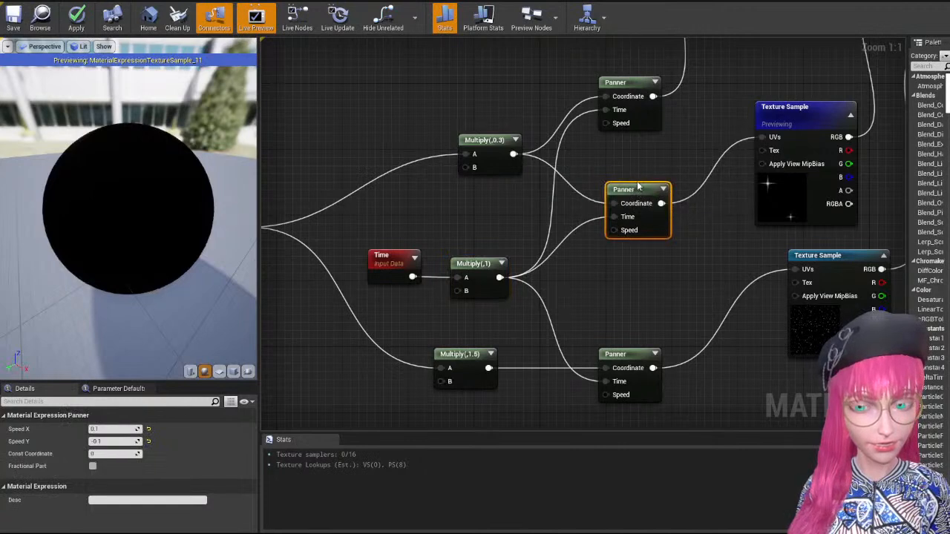
left_click_drag(636, 191, 636, 183)
right_click_drag(709, 212, 699, 229)
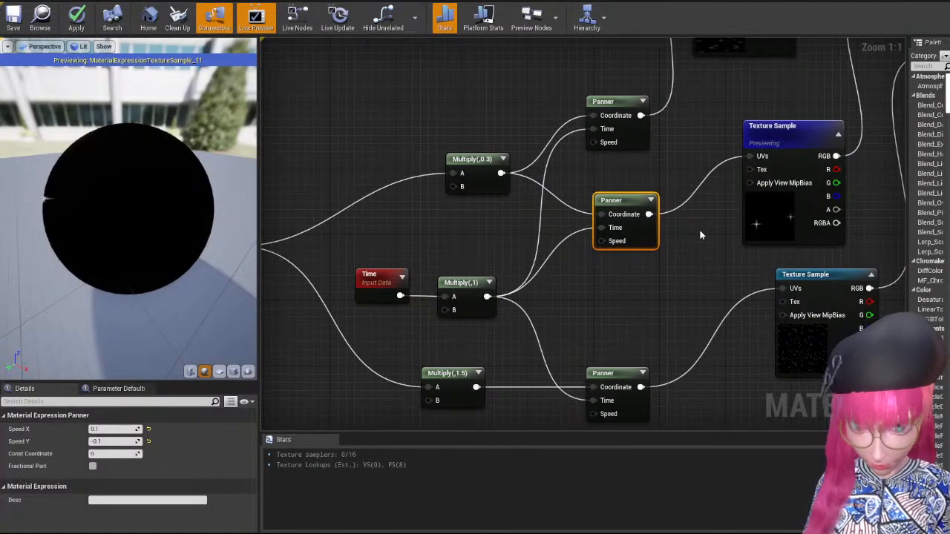
scroll(699, 230, "down", 1)
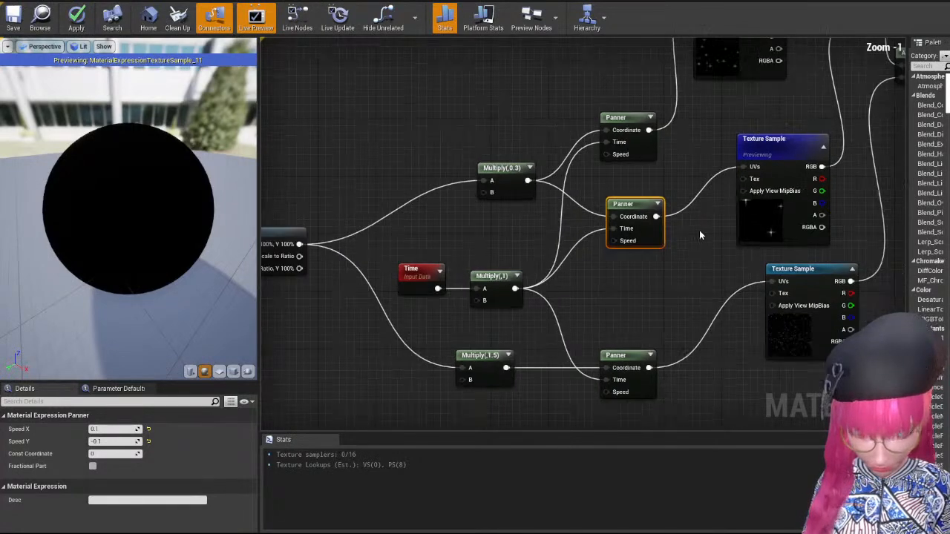
left_click(499, 291)
left_click(492, 233)
left_click(486, 183)
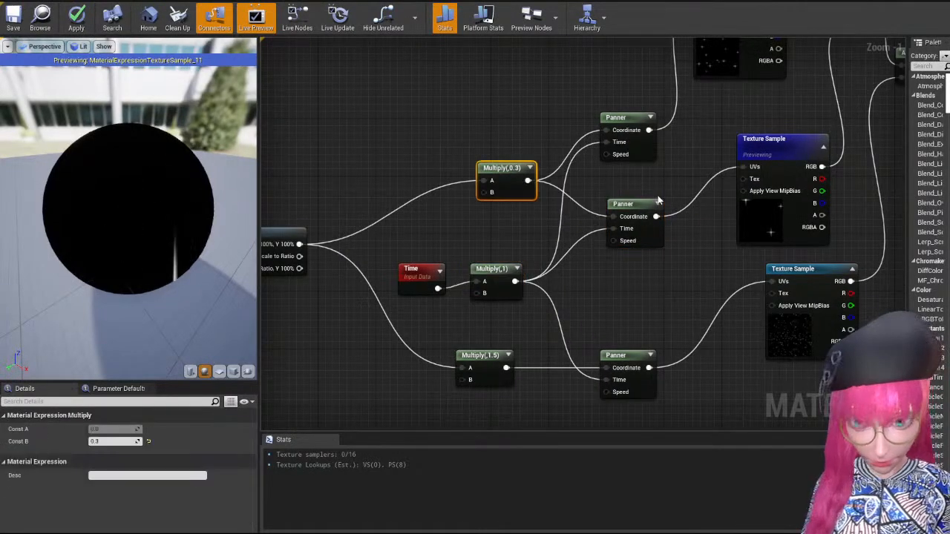
right_click_drag(581, 189, 556, 217)
scroll(474, 208, "down", 1)
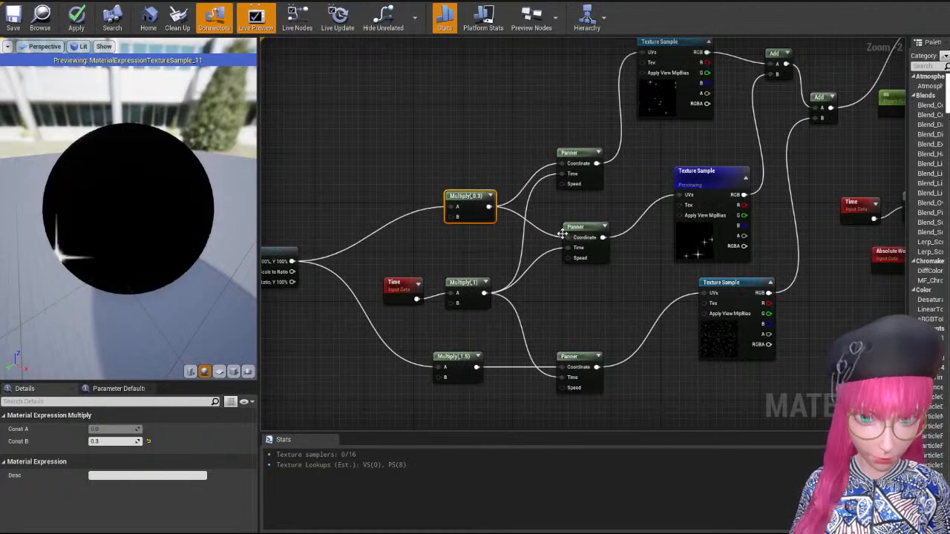
Shift the Multiply(,0.3) node aside and add a new Multiply node between it and the Multiply scaling Time.
left_click_drag(476, 213, 440, 213)
right_click(439, 212)
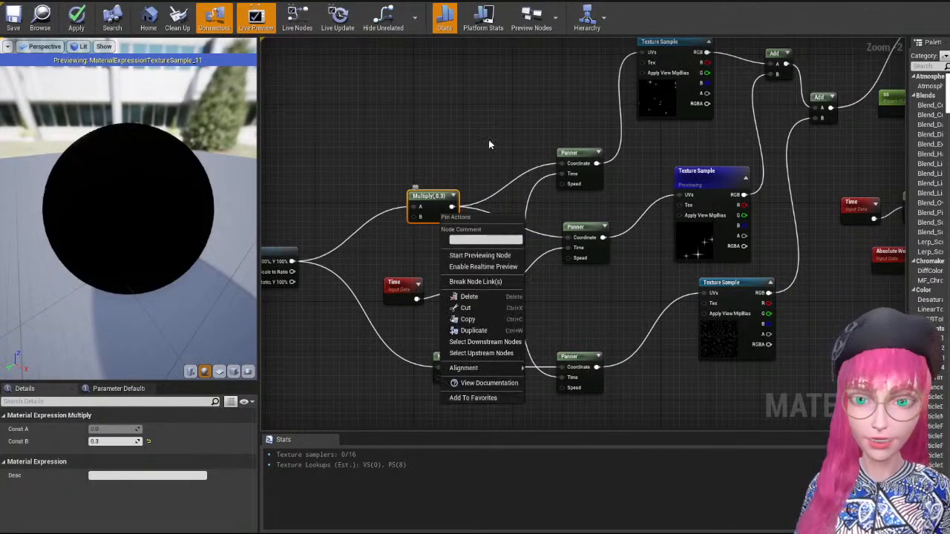
left_click(479, 175)
right_click(479, 160)
type("mult")
key("Return")
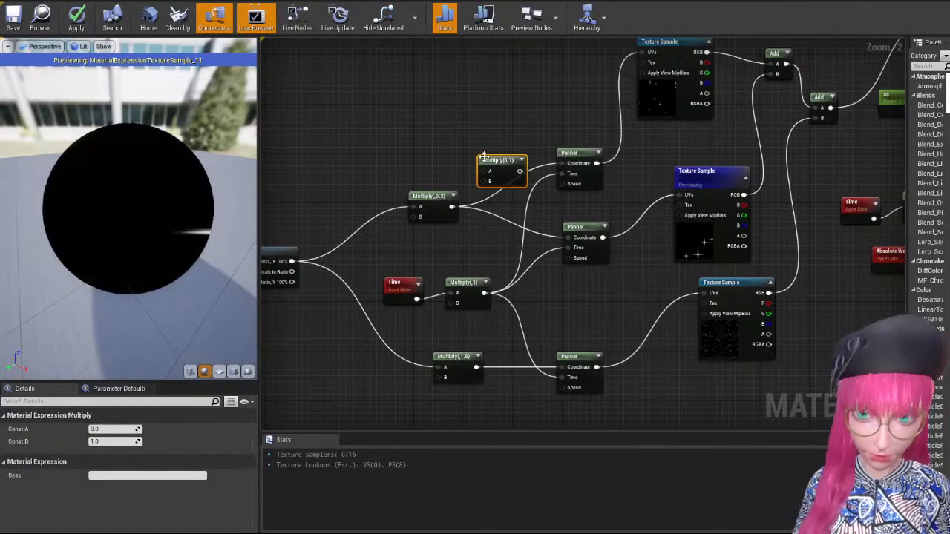
left_click_drag(495, 158, 456, 239)
Wire the ScreenAlignedUVs X 100%, Y 100% output through the new Multiply into the middle Panner's Coordinate, and save the material.
left_click_drag(291, 261, 468, 250)
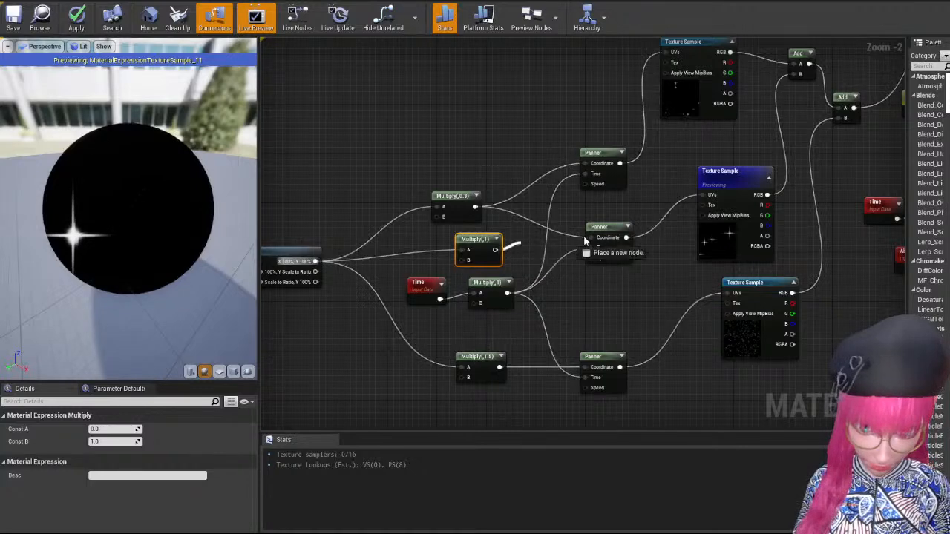
left_click_drag(592, 244, 592, 237)
scroll(525, 249, "up", 1)
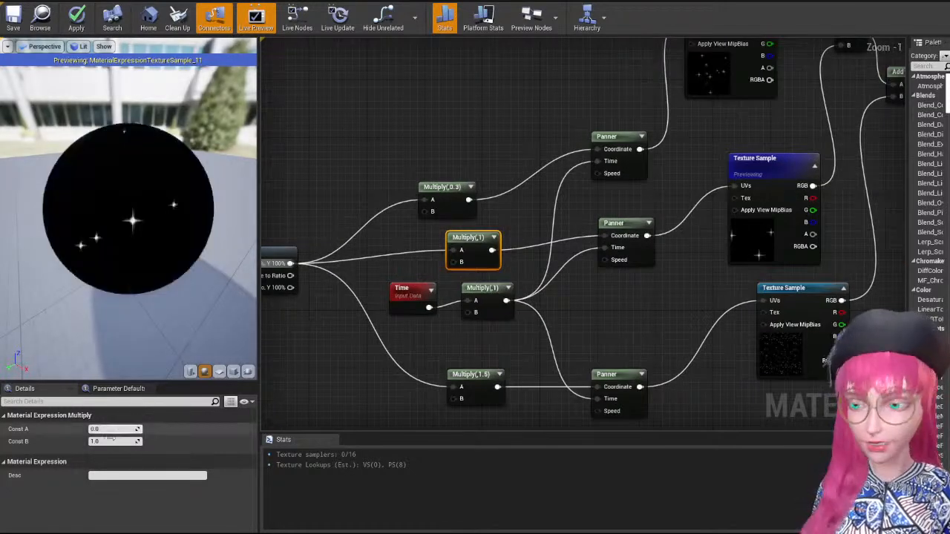
left_click(14, 24)
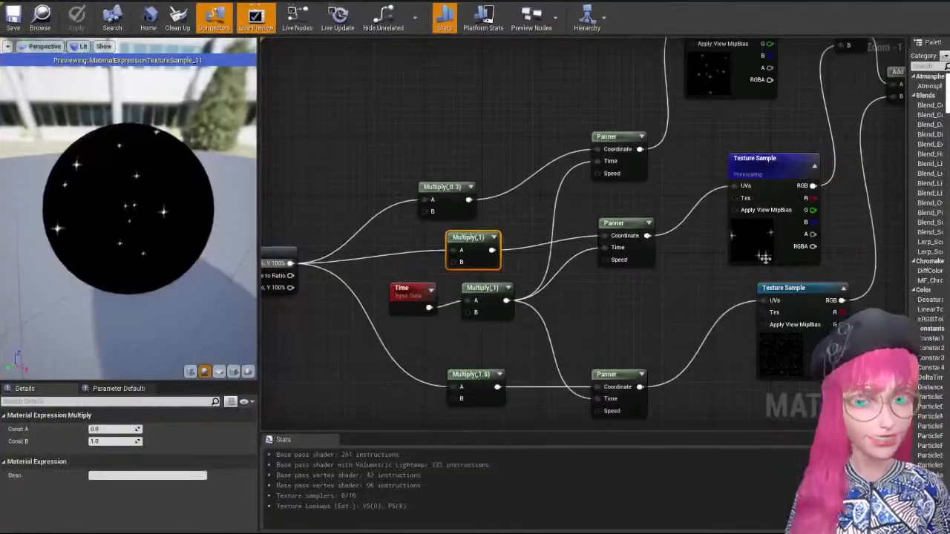
Review the middle big_sparkle Texture Sample, and preview the lowest sparkle Texture Sample node on the sphere.
right_click_drag(632, 284, 566, 267)
right_click_drag(636, 233, 592, 264)
mouse_move(675, 189)
right_mouse_down()
mouse_move(590, 212)
mouse_move(517, 257)
right_mouse_up()
left_click(590, 213)
right_click(601, 171)
left_click(595, 156)
left_click(518, 257)
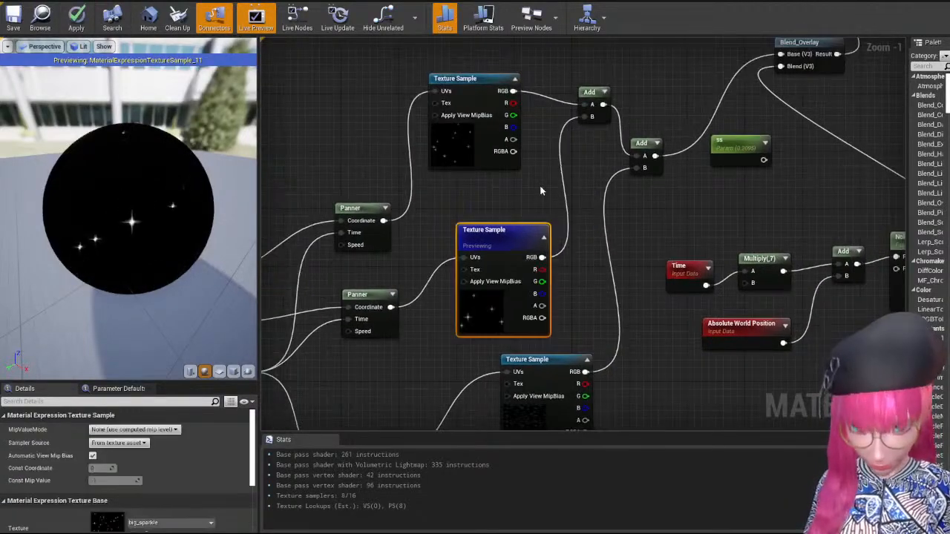
left_click(539, 187)
scroll(540, 187, "down", 2)
right_click_drag(546, 353, 638, 239)
right_click(638, 239)
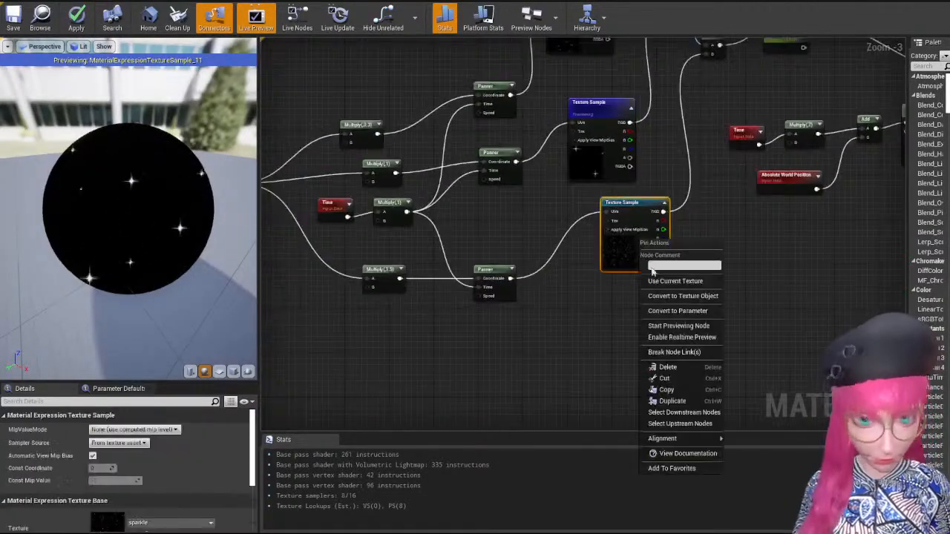
left_click(679, 329)
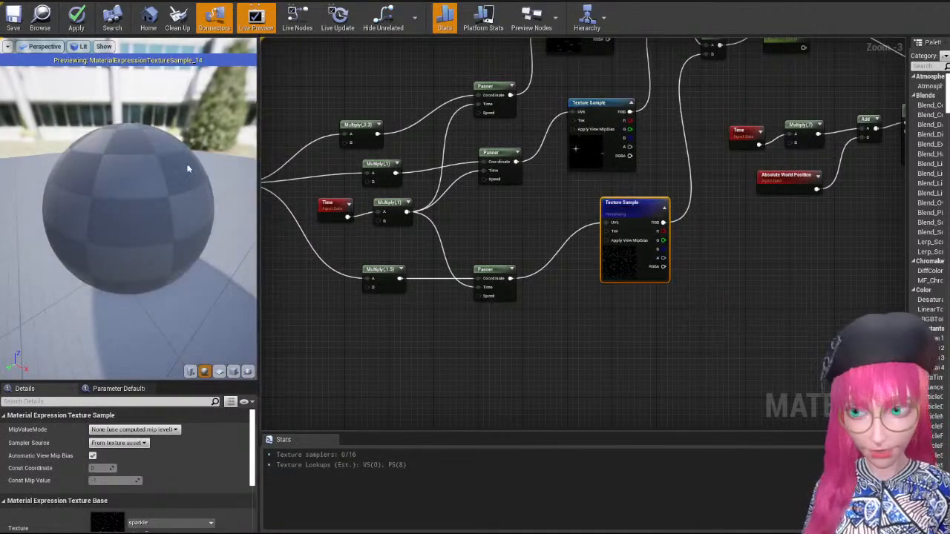
Preview the final Add node combining the three sparkle layers, and view the sphere close up and from farther away.
right_click_drag(690, 112, 624, 250)
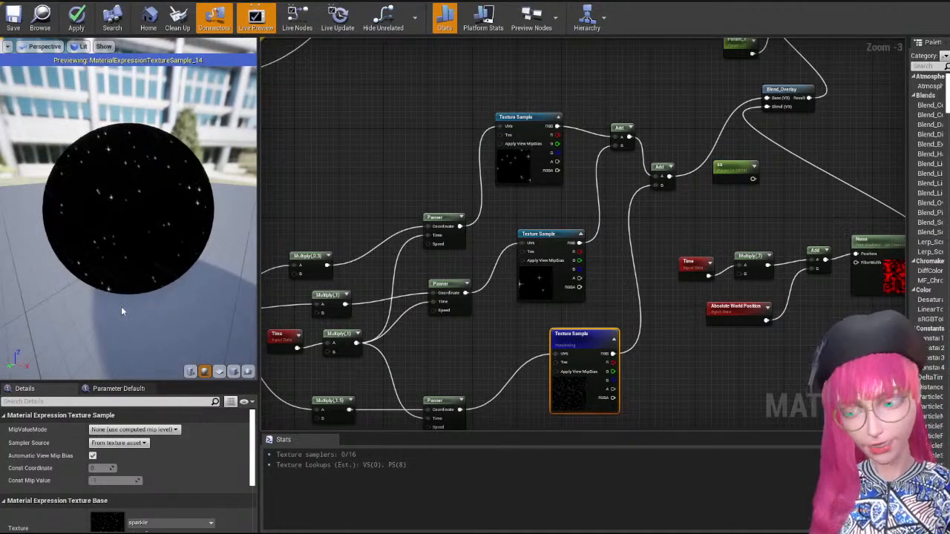
right_click_drag(686, 147, 629, 202)
scroll(628, 202, "up", 1)
right_click(596, 223)
left_click(623, 266)
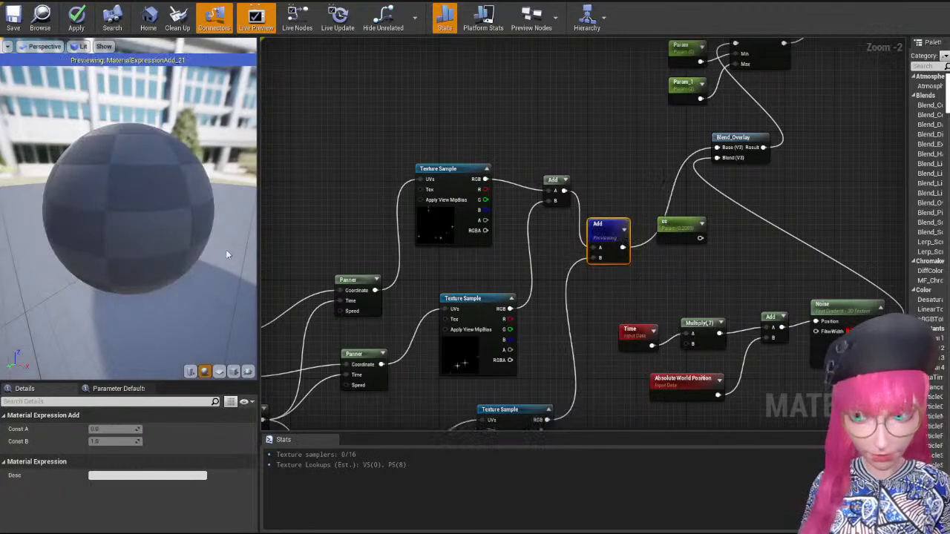
scroll(185, 190, "up", 4)
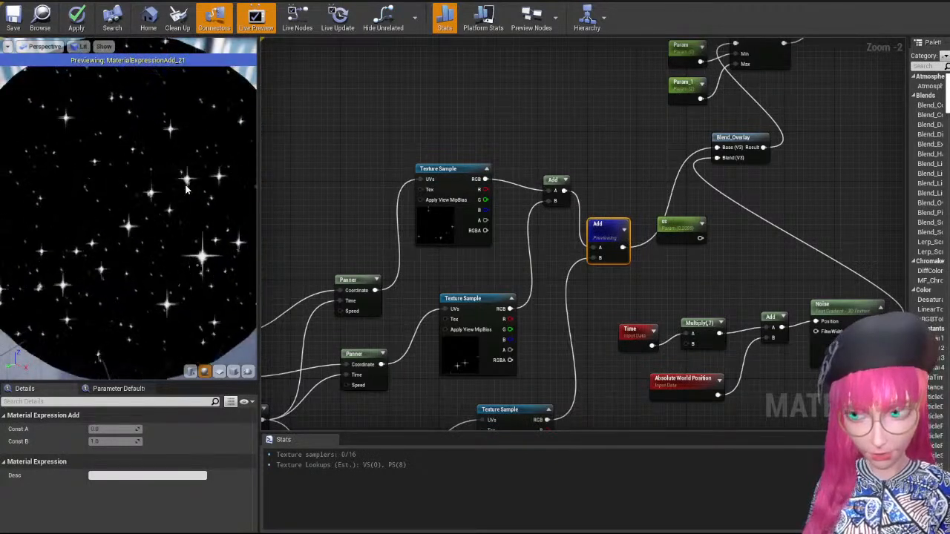
scroll(186, 190, "down", 5)
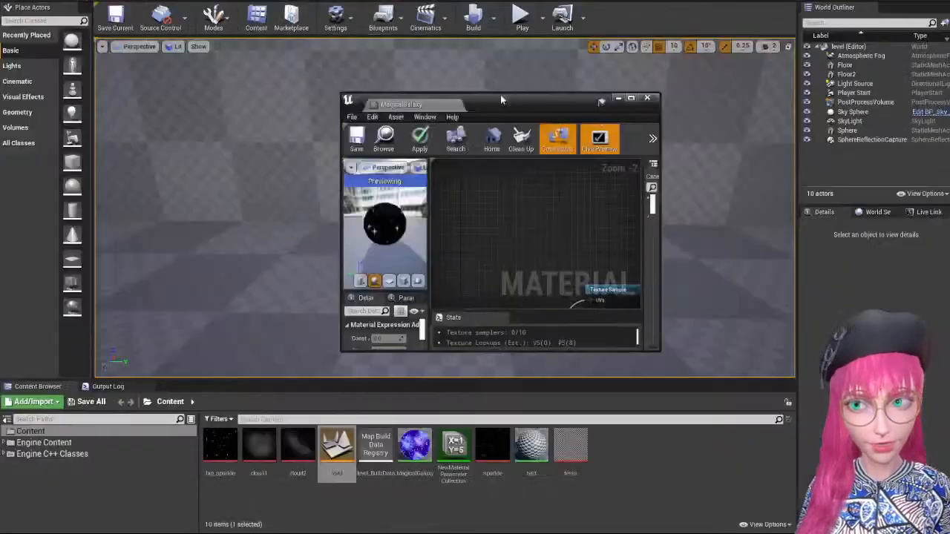
Return from the level to the maximized material editor and delete the unconnected ss scalar parameter.
left_click_drag(500, 100, 604, 283)
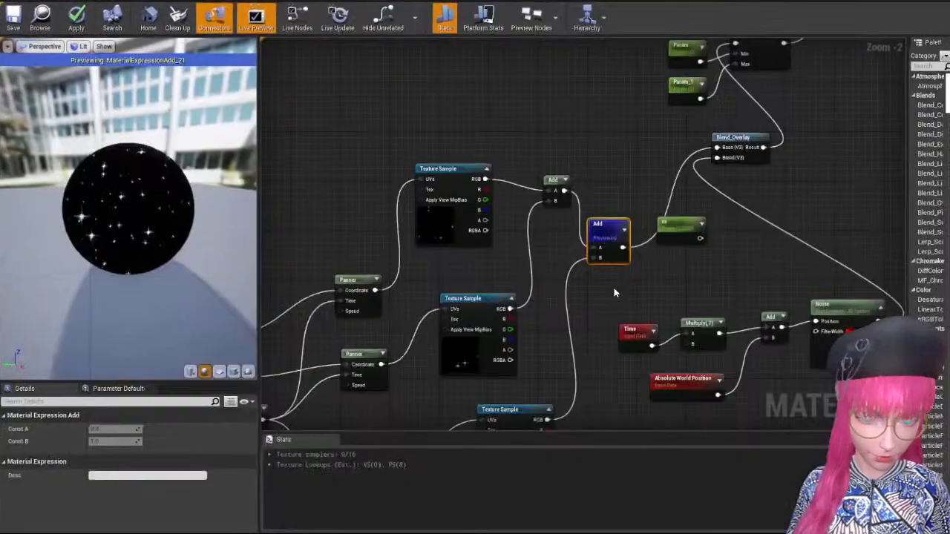
right_click_drag(706, 278, 580, 249)
left_click_drag(577, 200, 581, 224)
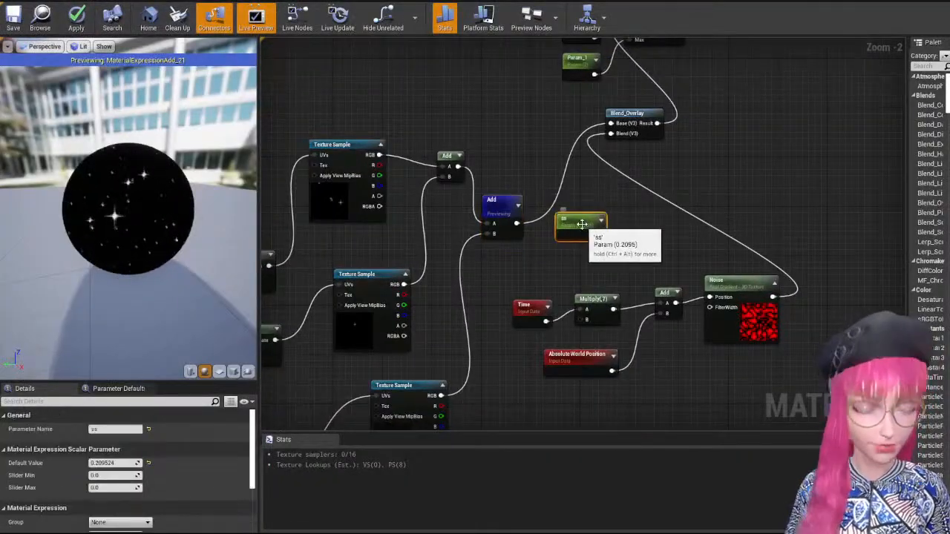
key("Delete")
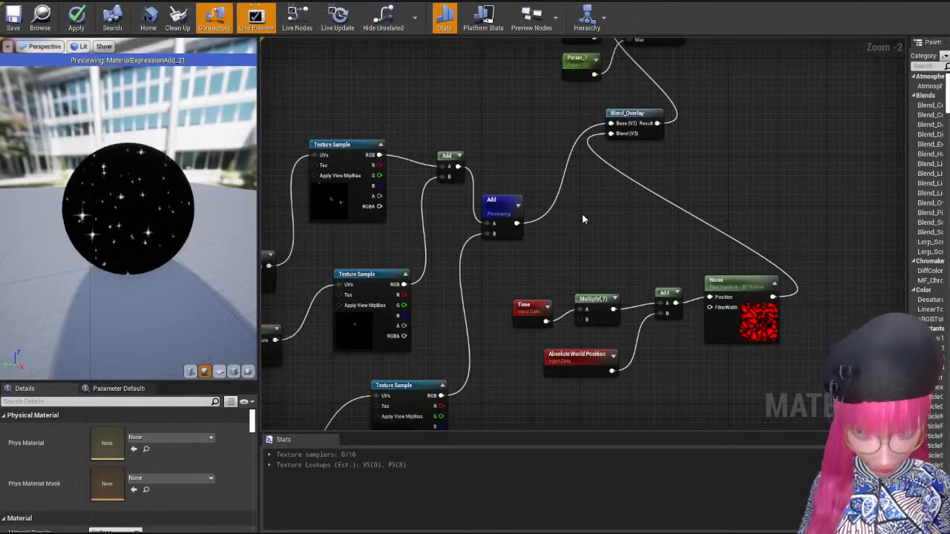
Inspect the uppermost sparkle Texture Sample, view both tiled texture example pictures in the photo viewer, and return to the material editor.
left_click(321, 196)
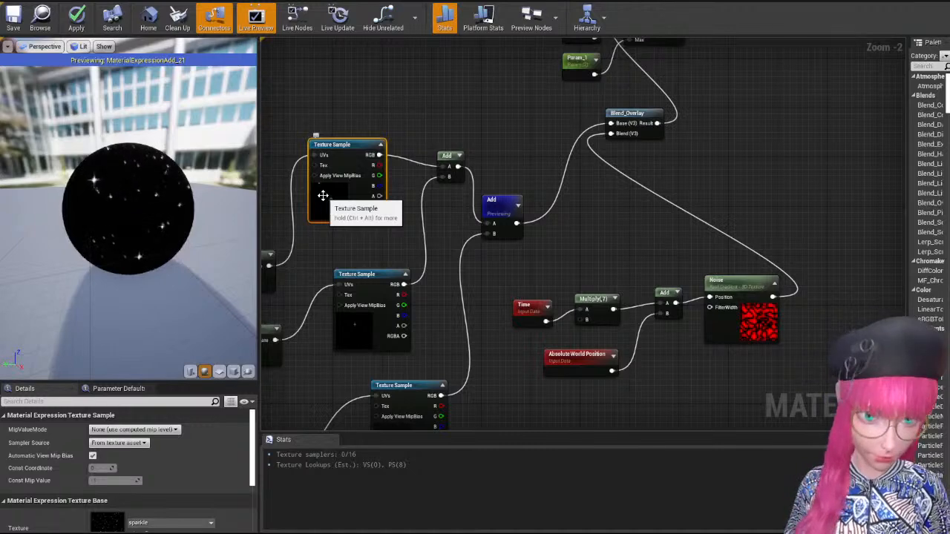
left_click(779, 139)
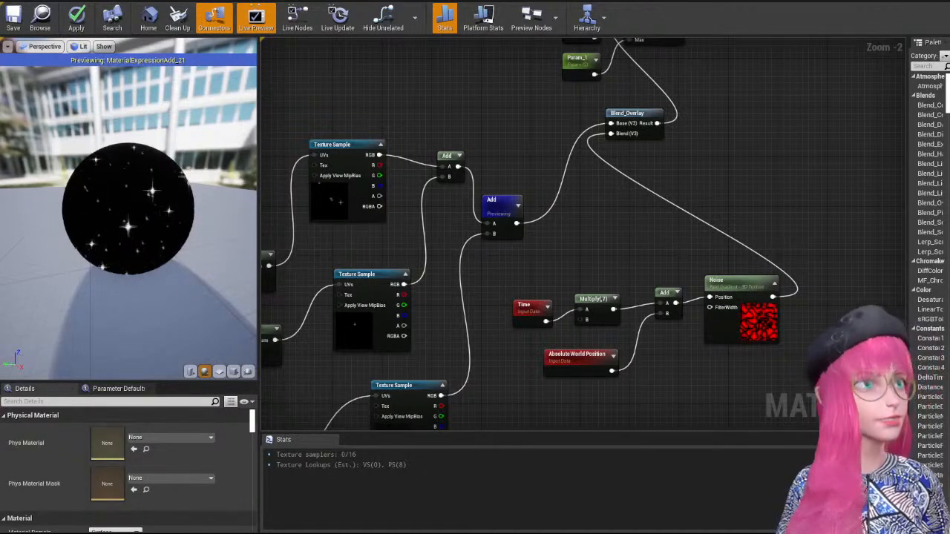
key("alt+Tab")
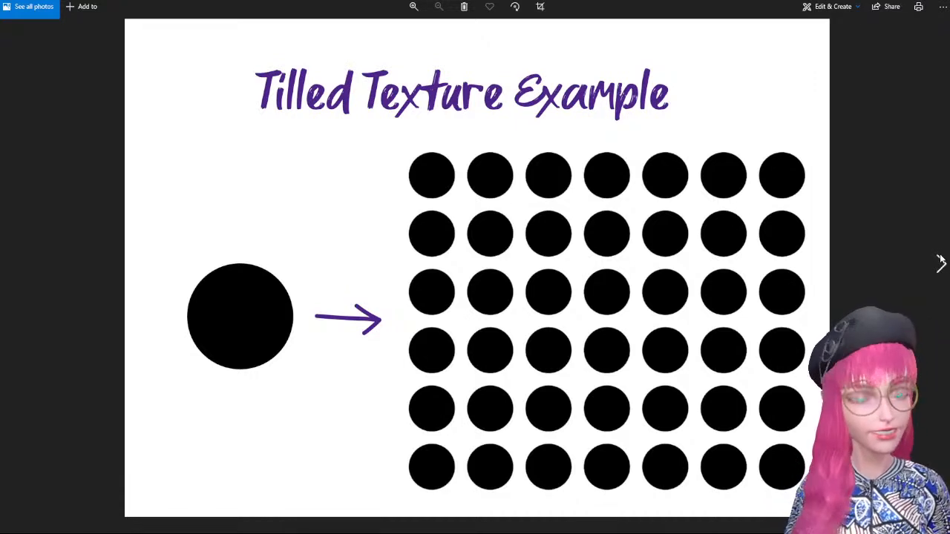
left_click(939, 260)
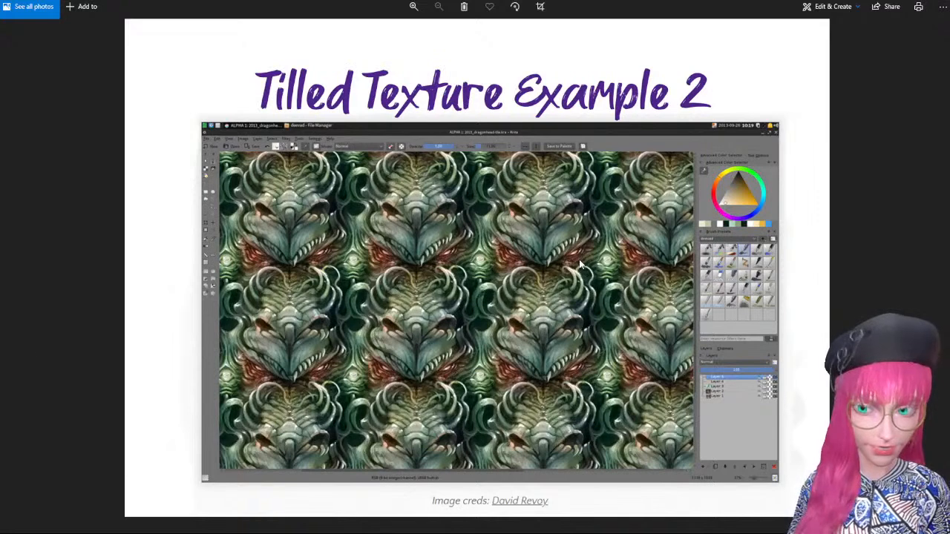
left_click(8, 268)
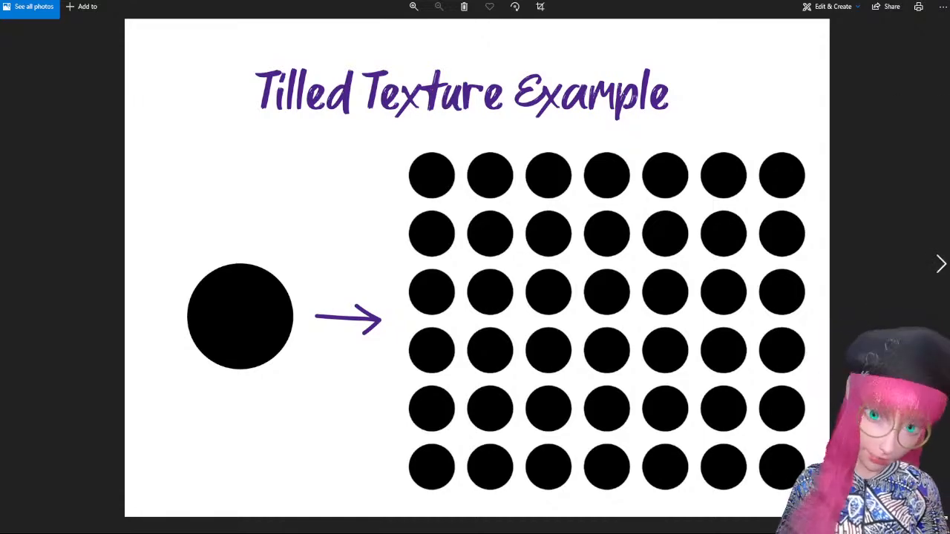
left_click(907, 149)
Preview the Blend_Overlay node that mixes the combined sparkles with the noise.
right_click_drag(566, 180, 594, 186)
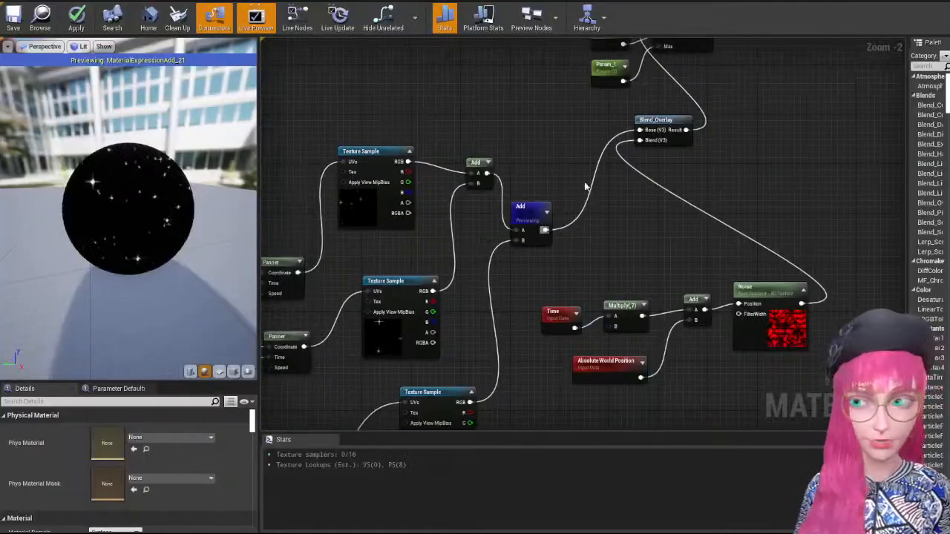
right_click(656, 127)
left_click(693, 163)
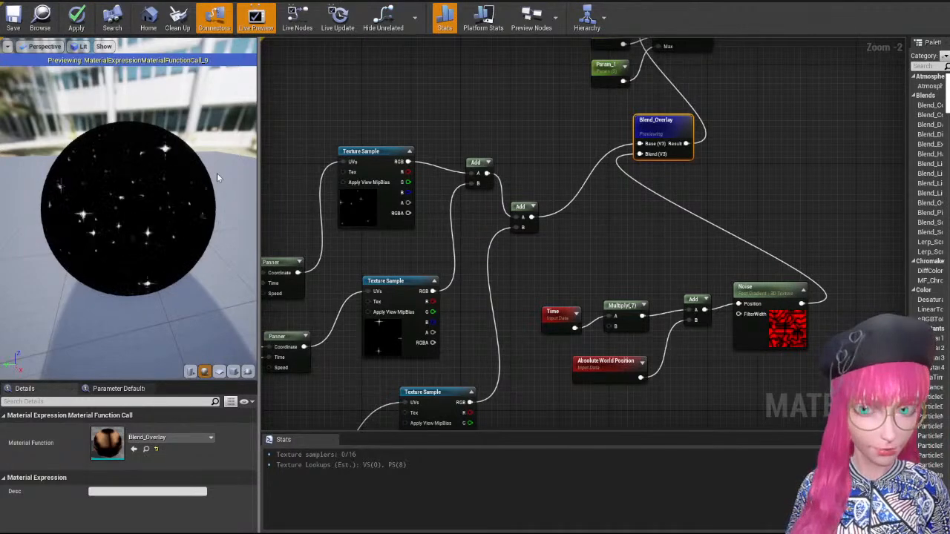
Preview the Noise node close up on the sphere, and examine the Multiply(,7) node scaling its Time input.
right_click(766, 330)
left_click(802, 374)
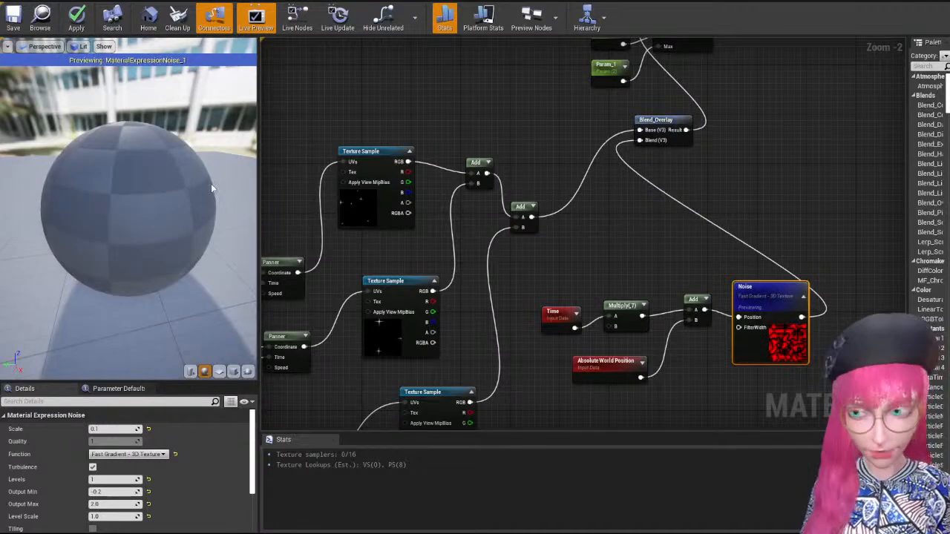
scroll(203, 188, "up", 4)
right_click_drag(745, 321, 612, 266)
scroll(611, 266, "up", 2)
left_click_drag(190, 380, 191, 352)
left_click(462, 263)
right_click_drag(462, 263, 537, 253)
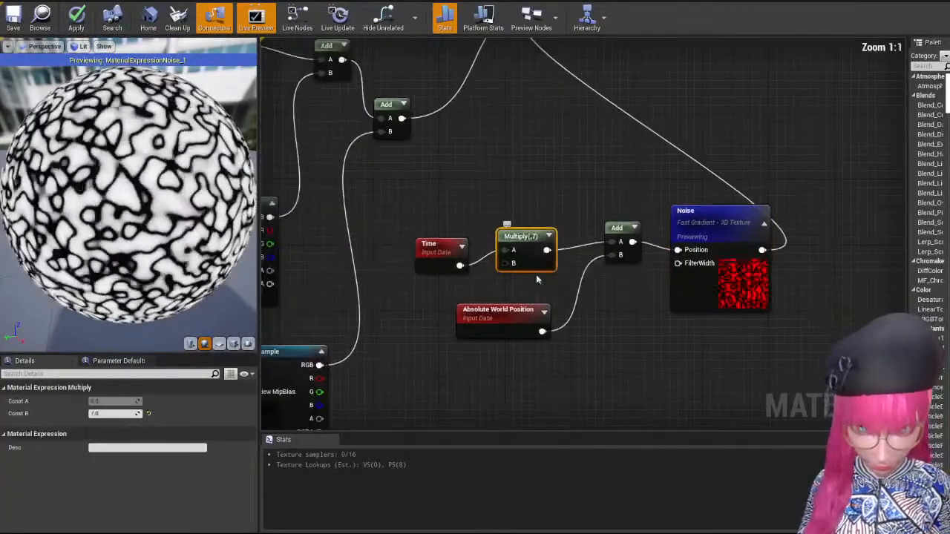
Try a Const B of 0.2 on the Multiply node scaling Time, and restore it to 7.
mouse_move(124, 413)
left_mouse_down()
mouse_move(112, 413)
mouse_move(123, 413)
left_mouse_up()
left_click(124, 413)
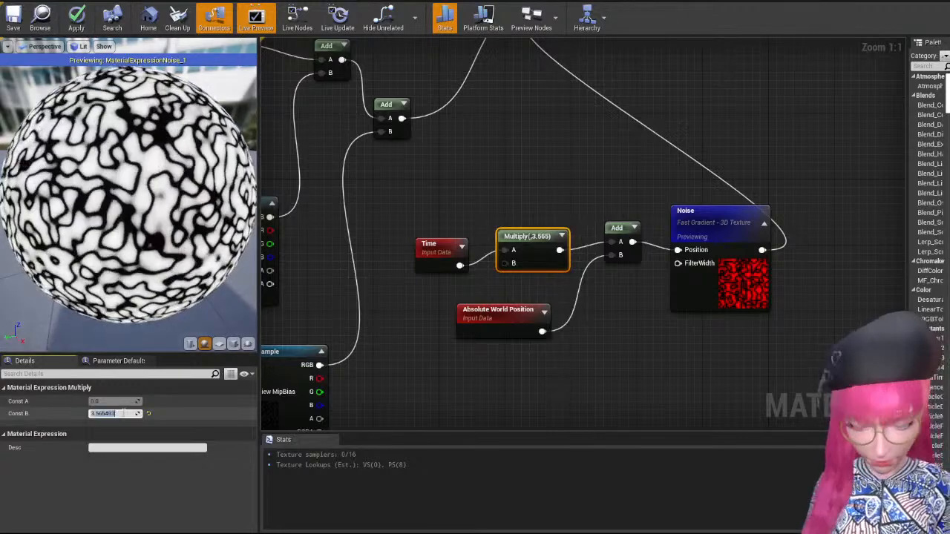
type("0.2")
key("Return")
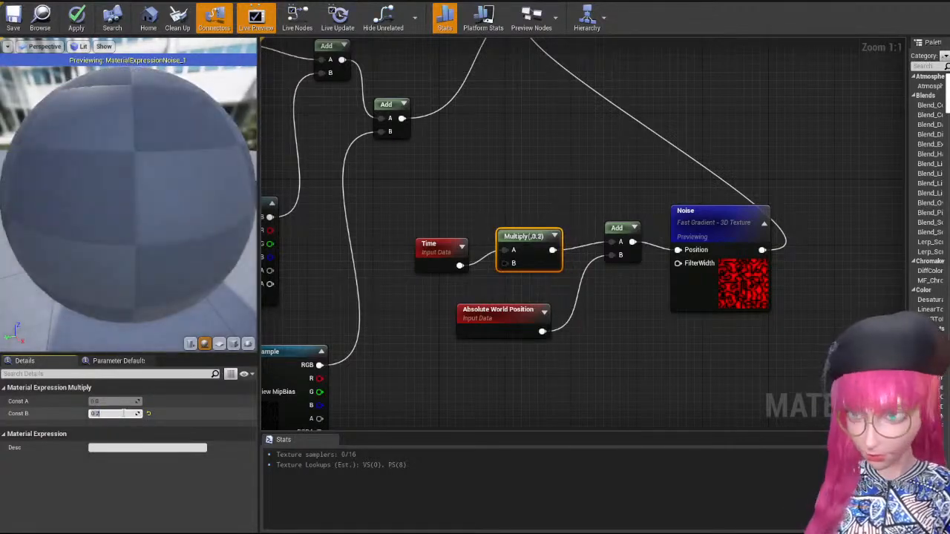
type("7")
key("Return")
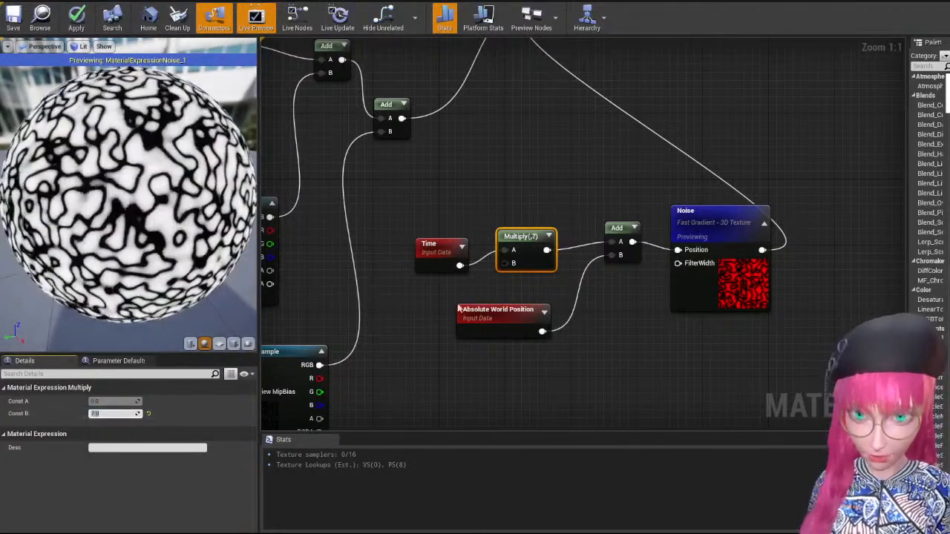
Try a Level Scale of 0.5 on the Noise node, set it to 0.1, and check the pattern on the preview sphere.
left_click(708, 230)
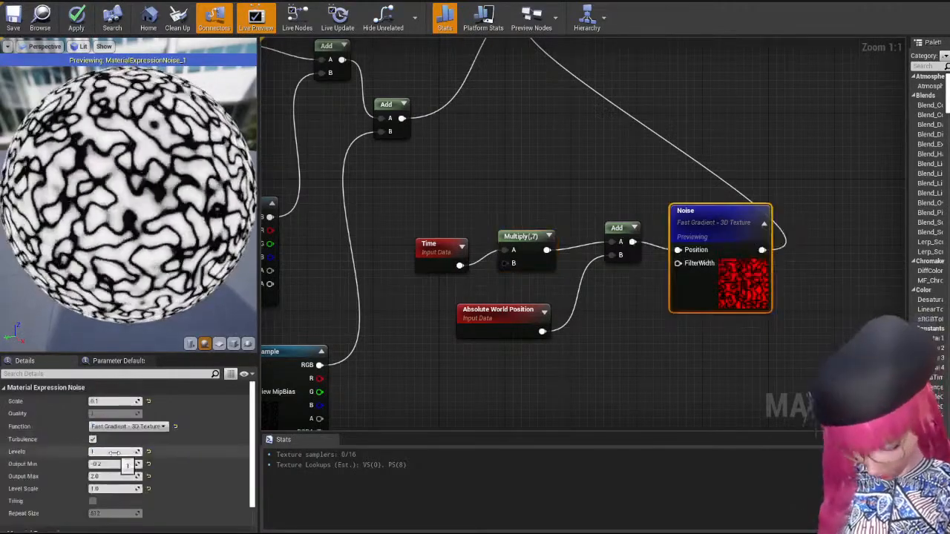
left_click(113, 488)
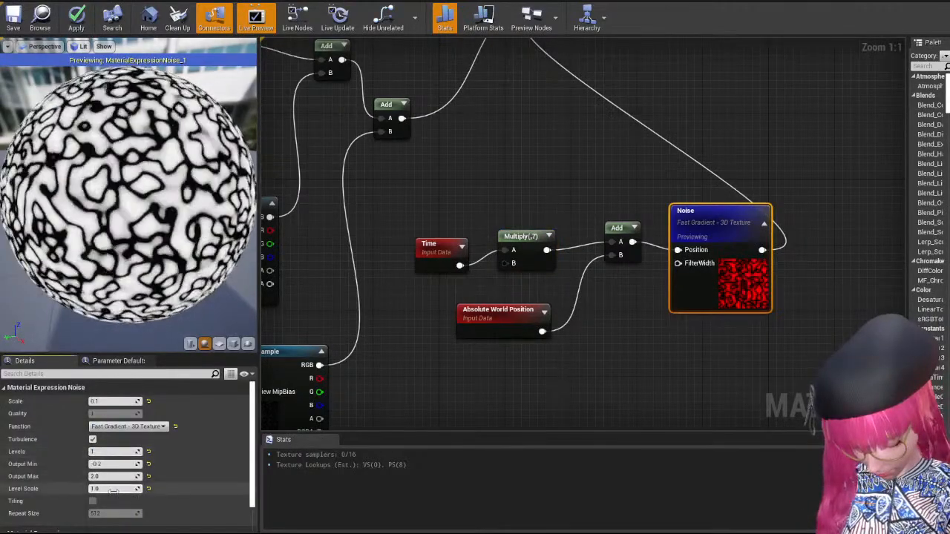
type("0.5")
key("Return")
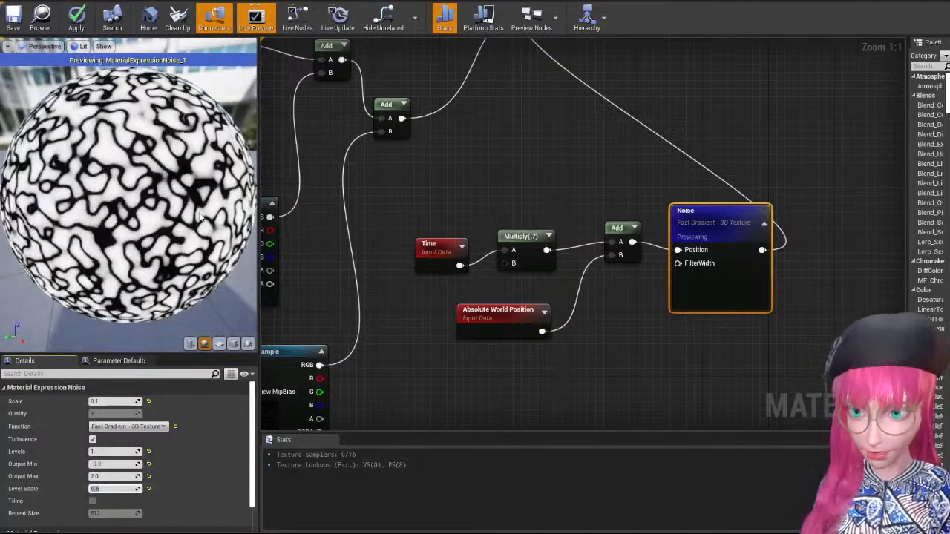
left_click(119, 490)
type("0.1")
key("Return")
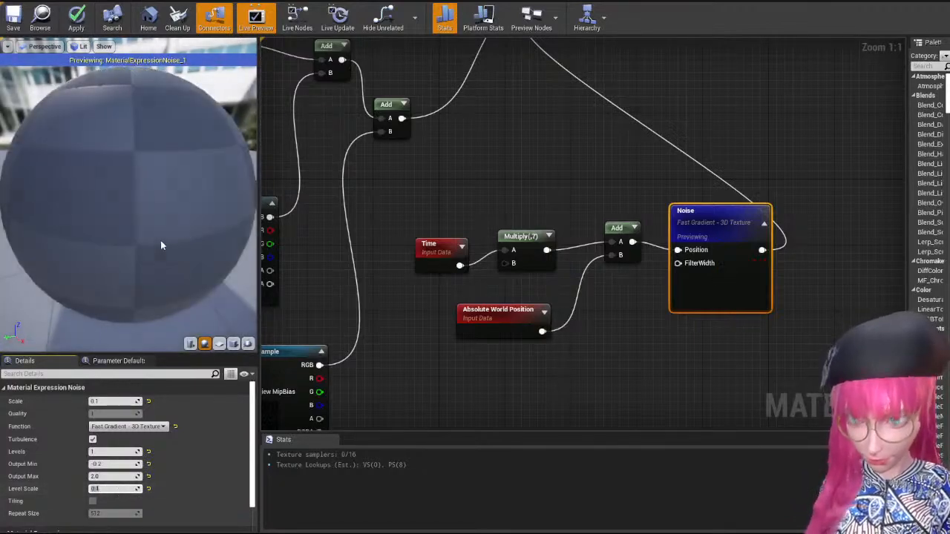
scroll(198, 233, "down", 3)
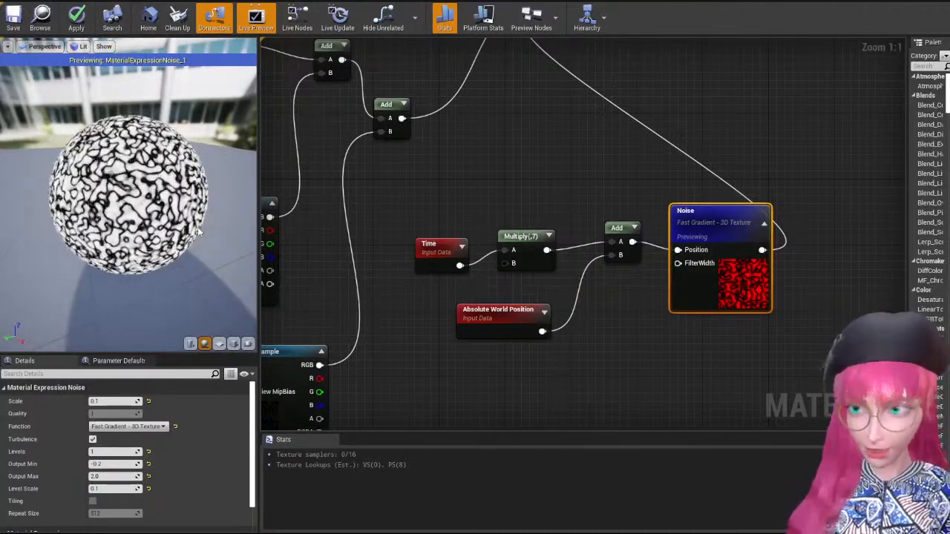
scroll(215, 112, "up", 4)
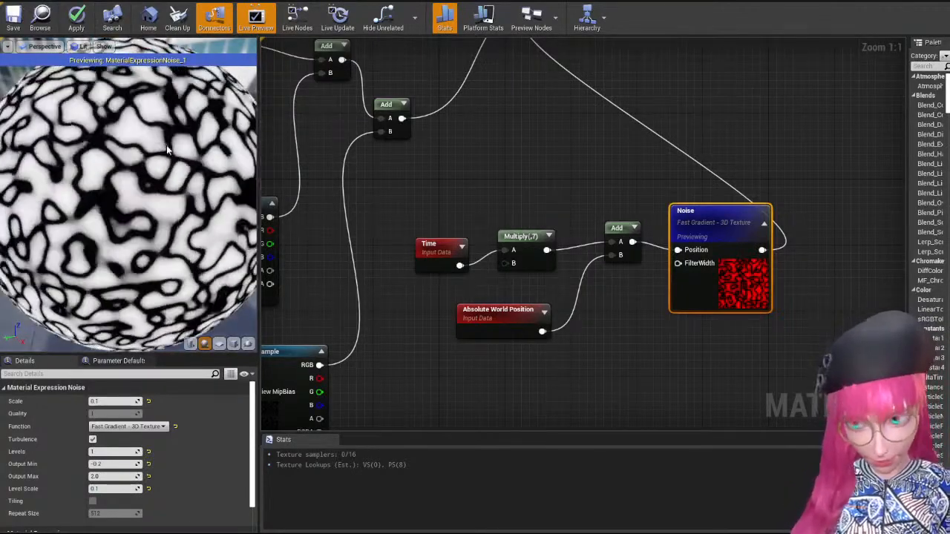
scroll(215, 111, "down", 4)
left_click_drag(215, 111, 238, 113)
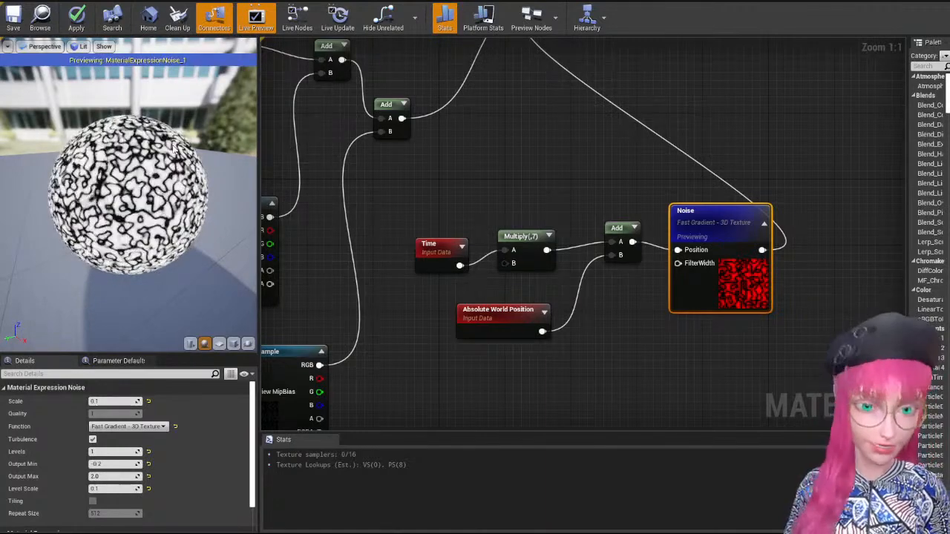
Try Scale values of 1, 0.05 and 0.01 on the Noise node.
right_click_drag(425, 129, 433, 242)
scroll(433, 240, "down", 1)
left_click(115, 401)
type("1")
key("Return")
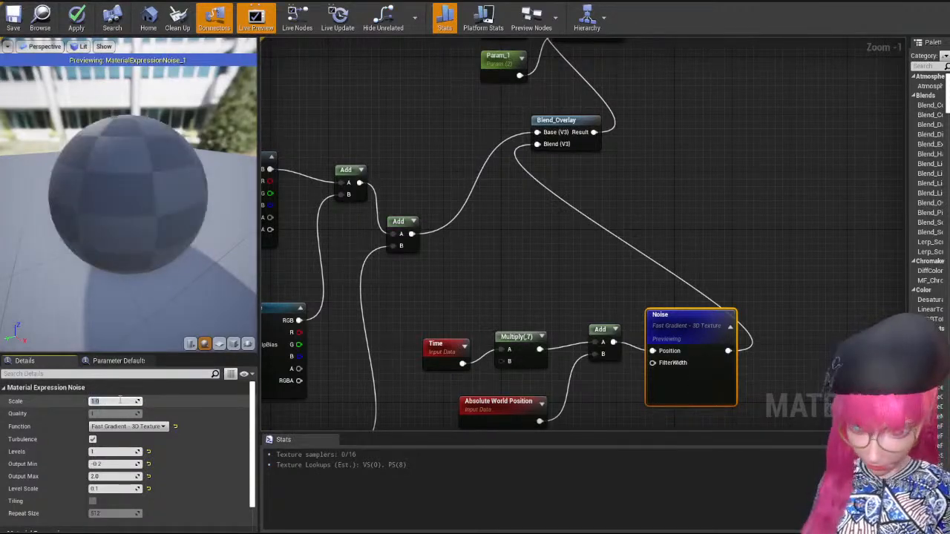
type("0.05")
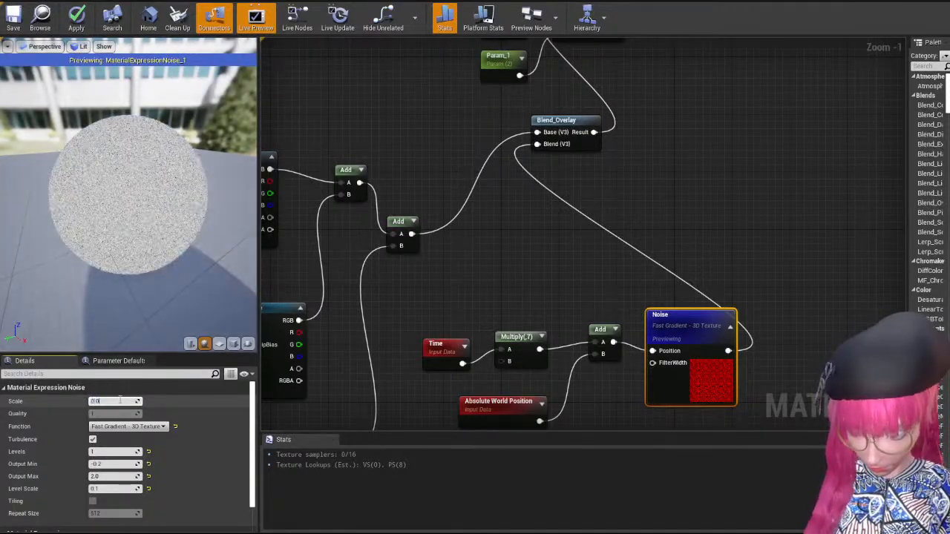
key("Return")
type("0.01")
key("Return")
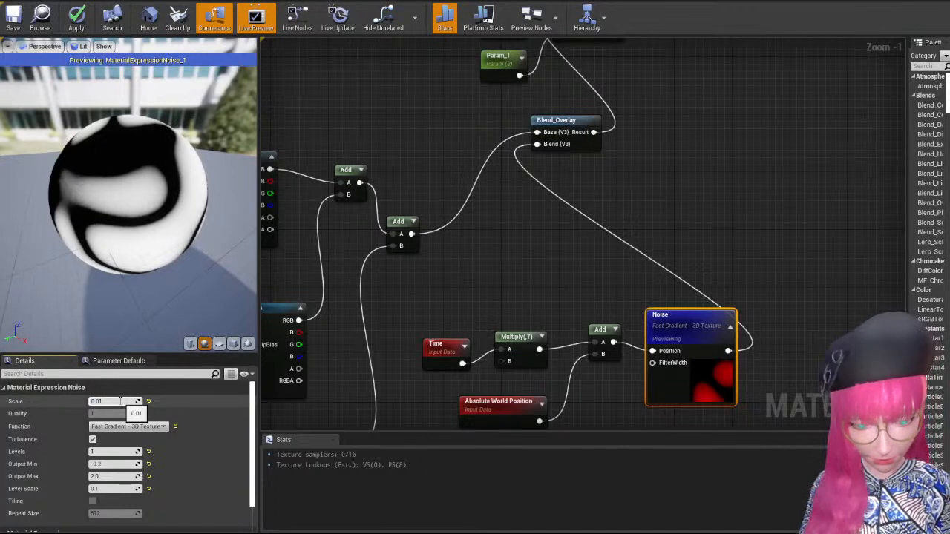
Set the Noise node's Scale to 0.02 after trying 0.05, and inspect the larger pattern on the preview sphere.
type("0.05")
key("Return")
type("0.02")
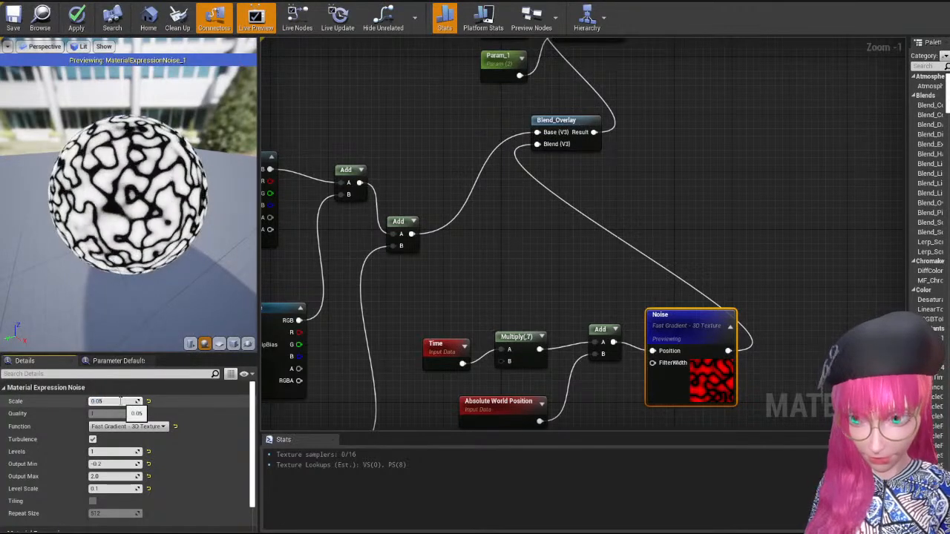
key("Return")
left_click_drag(146, 225, 238, 206)
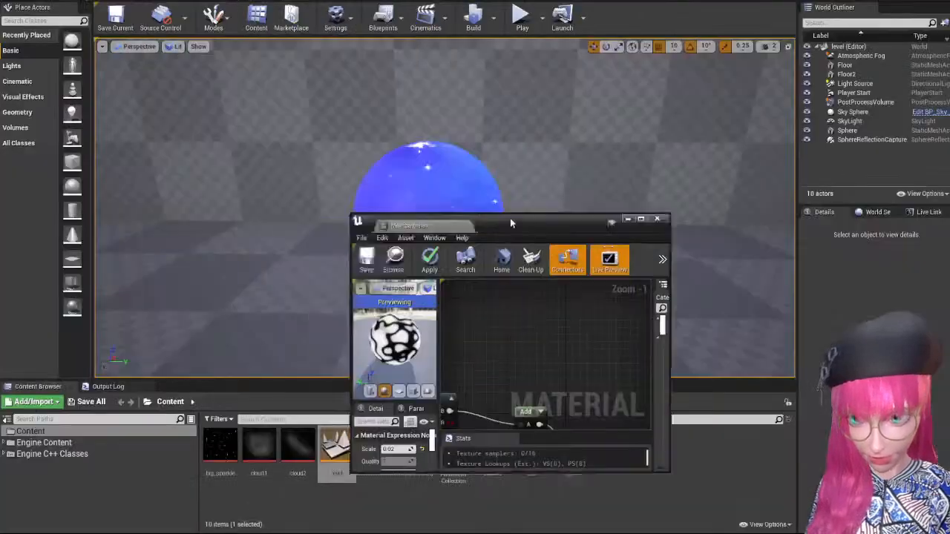
left_click_drag(510, 217, 671, 249)
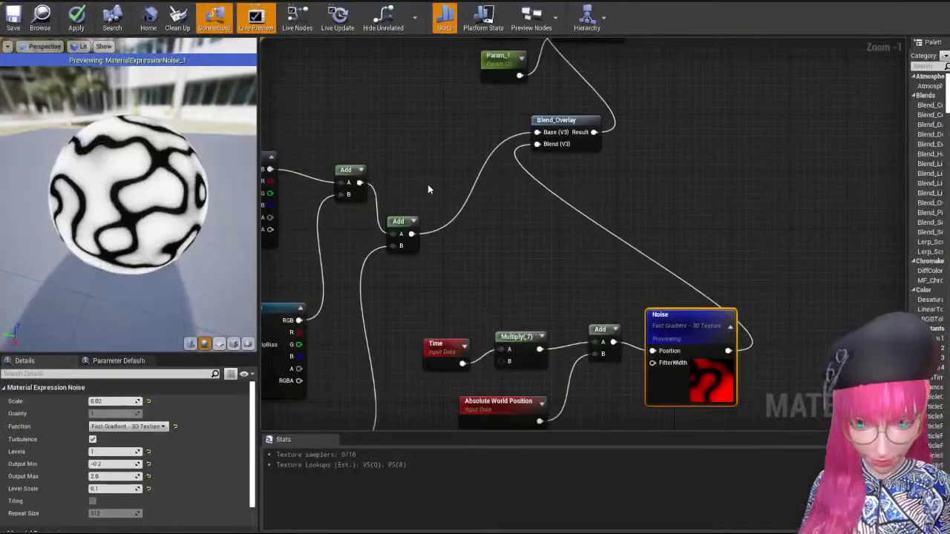
scroll(465, 155, "down", 1)
scroll(97, 173, "up", 4)
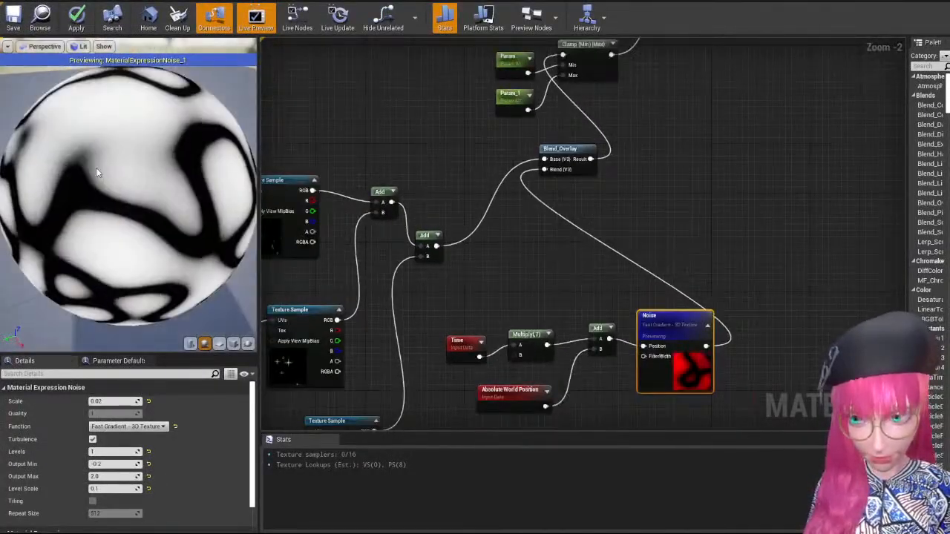
Open the sparkle texture from the lowest Texture Sample and examine its individual stars close up.
right_click_drag(551, 223, 657, 151)
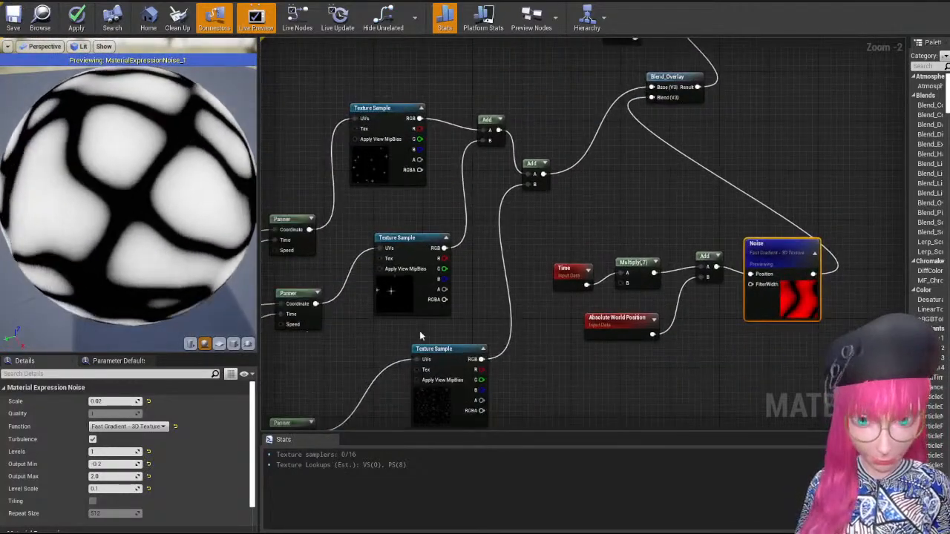
left_click(430, 364)
double_click(113, 500)
scroll(364, 218, "up", 1)
scroll(312, 148, "up", 1)
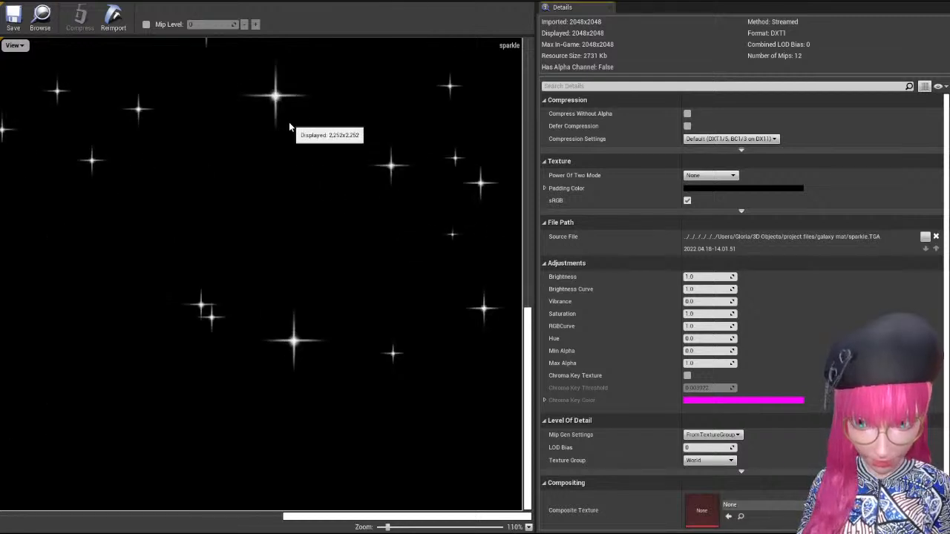
scroll(279, 354, "up", 3)
scroll(159, 250, "up", 3)
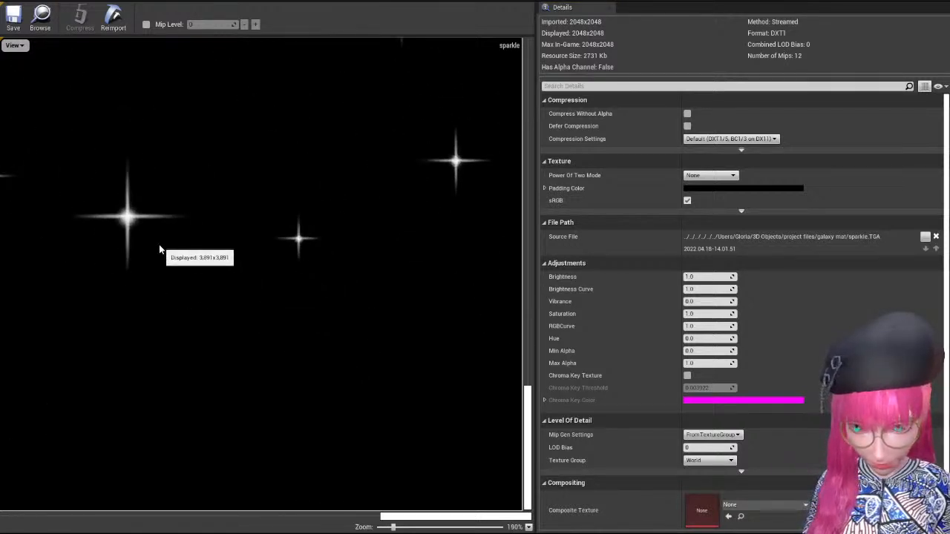
right_click_drag(247, 239, 356, 266)
scroll(218, 244, "up", 1)
scroll(196, 217, "up", 1)
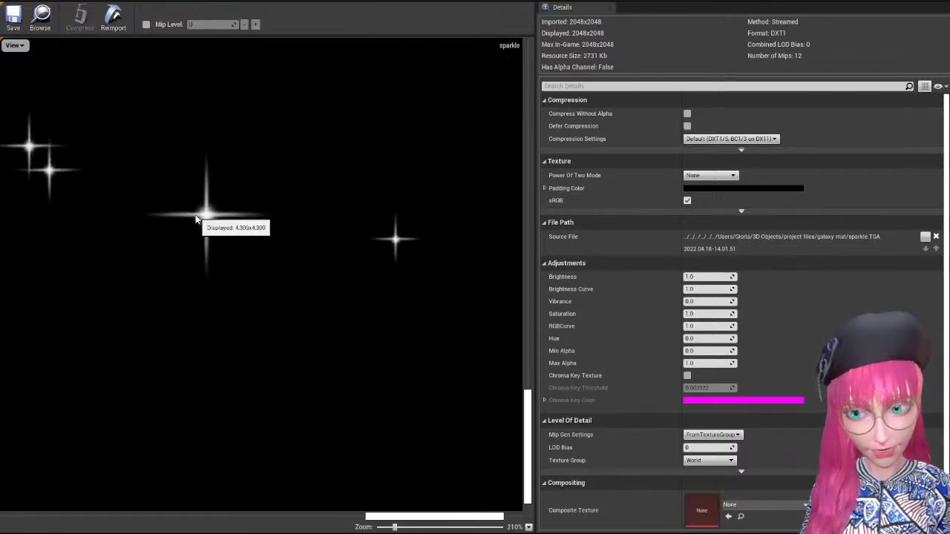
right_click_drag(209, 224, 283, 276)
scroll(284, 275, "up", 3)
scroll(173, 206, "up", 3)
scroll(205, 182, "up", 2)
right_click_drag(208, 188, 271, 259)
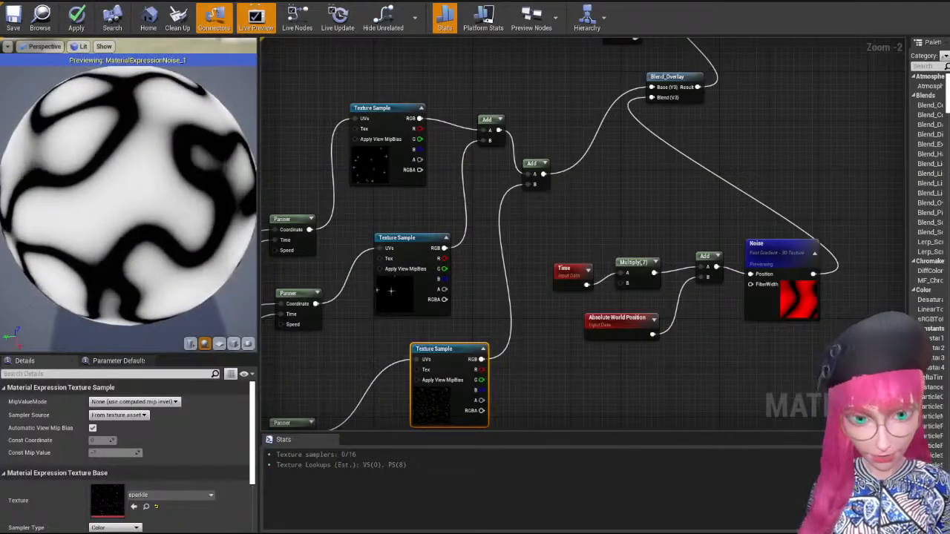
Return to the material graph and tidy the Time, Multiply(,7) and Absolute World Position nodes feeding the noise's Add node.
scroll(618, 198, "up", 3)
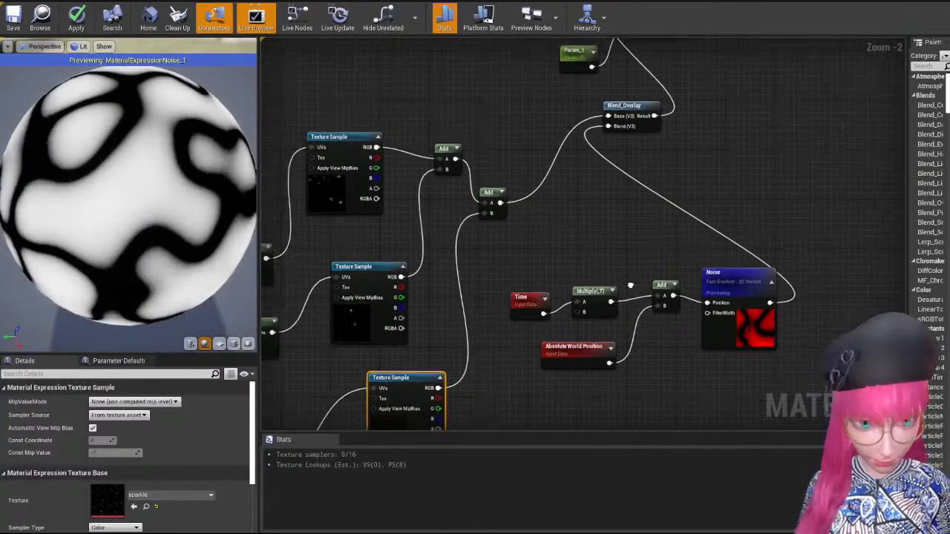
left_click(635, 201)
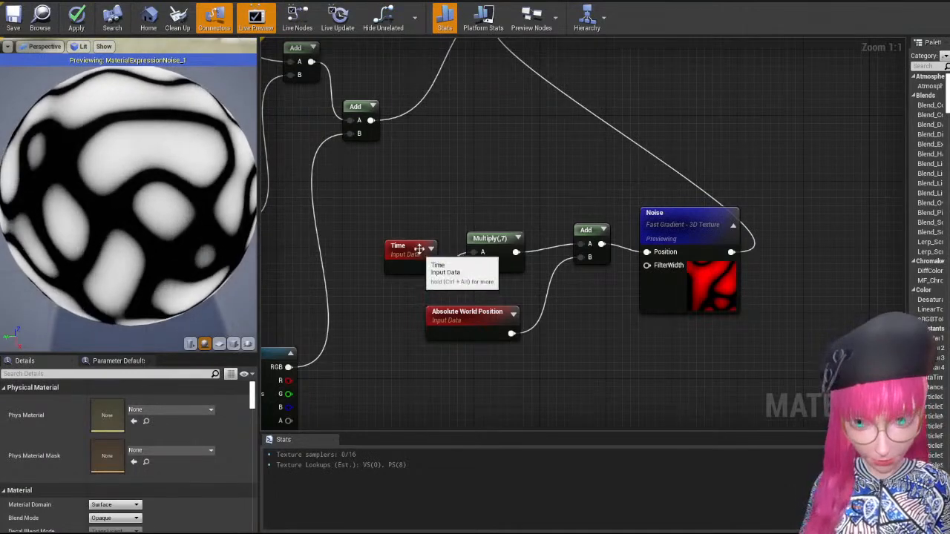
left_click_drag(411, 249, 410, 241)
left_click(603, 183)
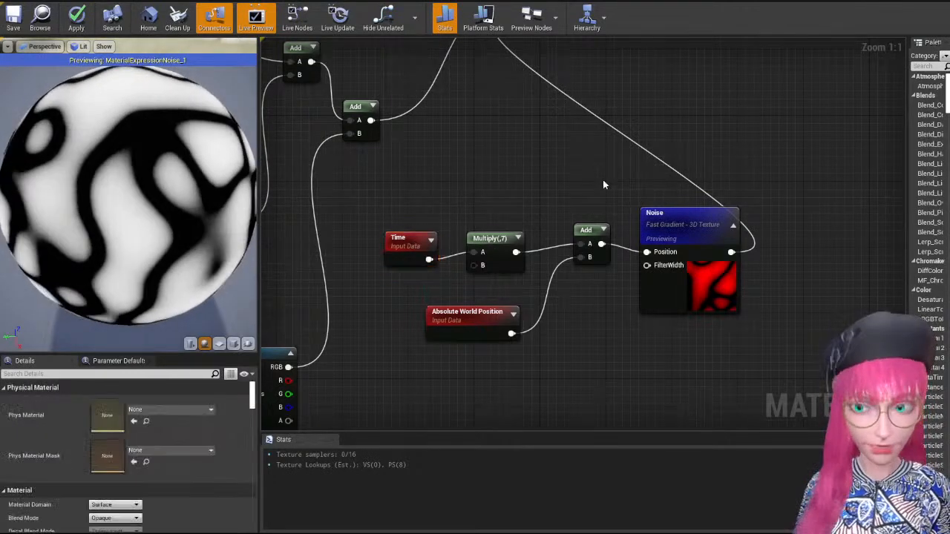
mouse_move(496, 239)
left_mouse_down()
mouse_move(510, 254)
mouse_move(511, 246)
left_mouse_up()
left_click(541, 209)
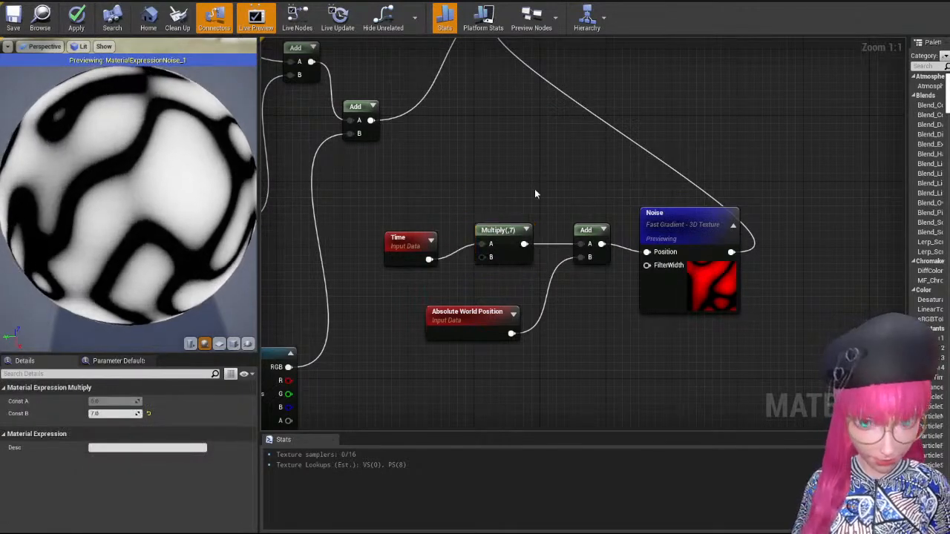
left_click(535, 187)
left_click_drag(463, 331, 458, 296)
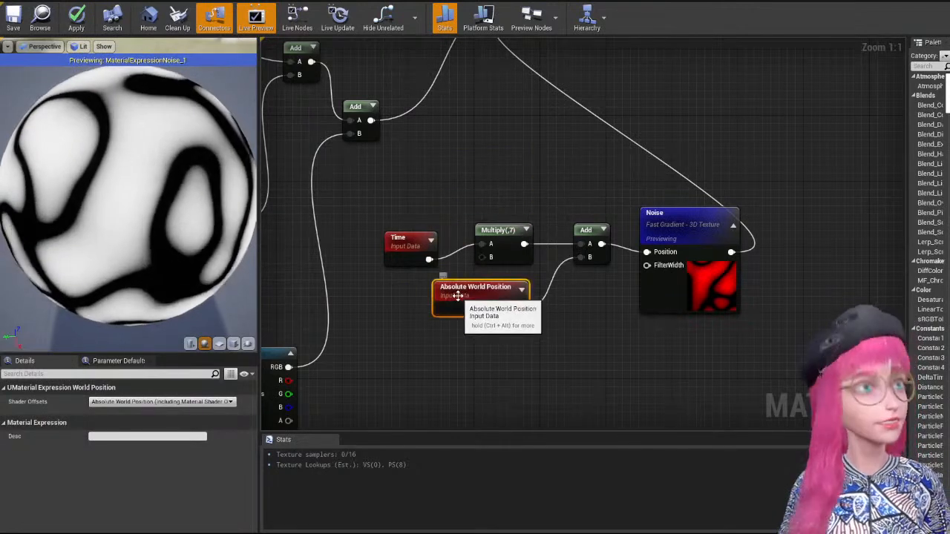
Examine the previewed noise pattern from several angles on the sphere and on the cylinder.
scroll(134, 204, "down", 5)
left_click_drag(133, 204, 185, 296)
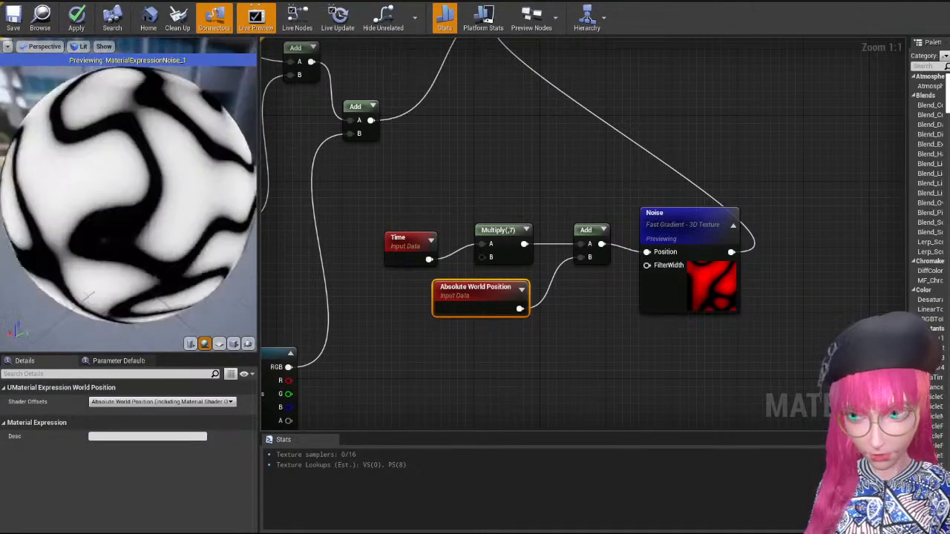
scroll(151, 195, "down", 5)
left_click_drag(150, 195, 178, 212)
scroll(172, 158, "up", 4)
left_click_drag(172, 158, 169, 124)
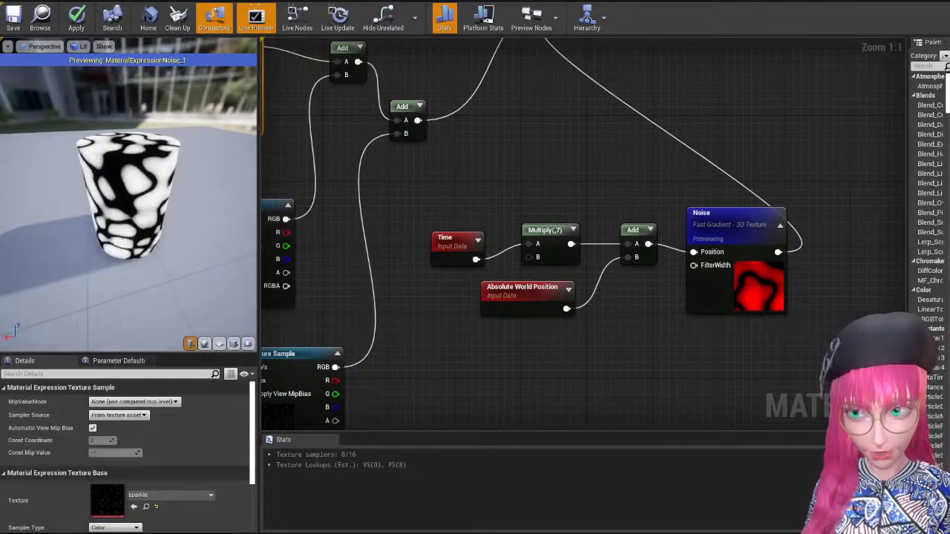
mouse_move(172, 158)
left_mouse_down()
mouse_move(209, 165)
mouse_move(185, 162)
left_mouse_up()
Preview the Blend_Overlay node on the sphere, and examine how its result feeds the Clamp and Multiply(,15) nodes.
right_click_drag(599, 153, 585, 307)
right_click(584, 152)
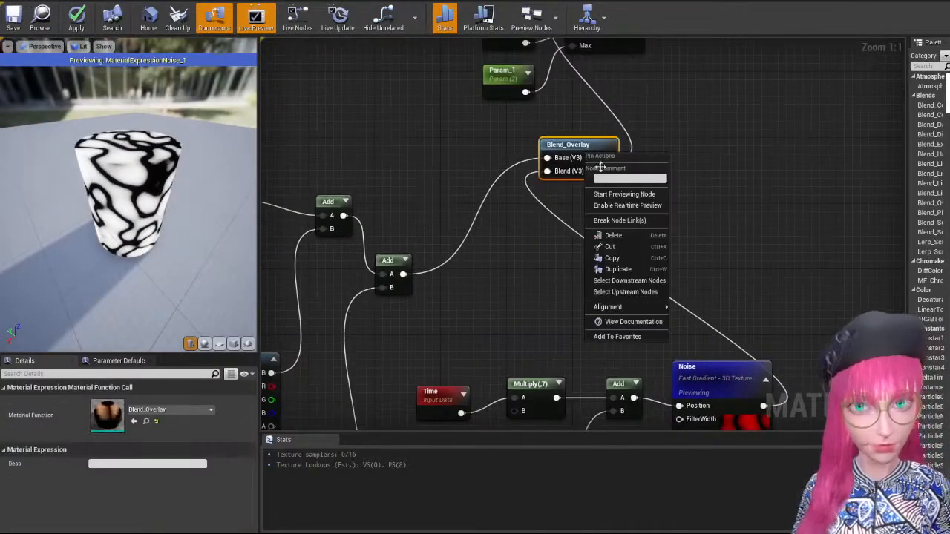
left_click(620, 195)
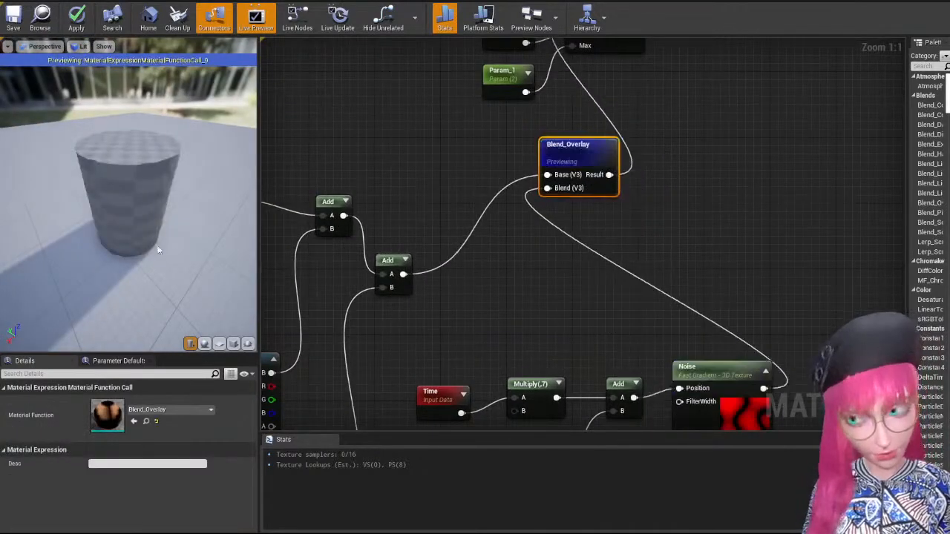
left_click(205, 344)
scroll(165, 227, "down", 2)
scroll(165, 227, "up", 5)
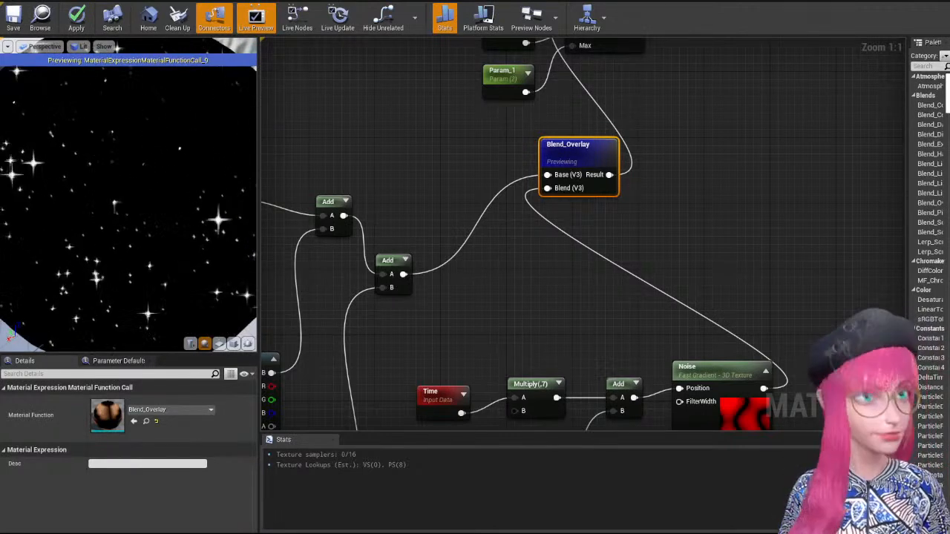
scroll(649, 222, "down", 3)
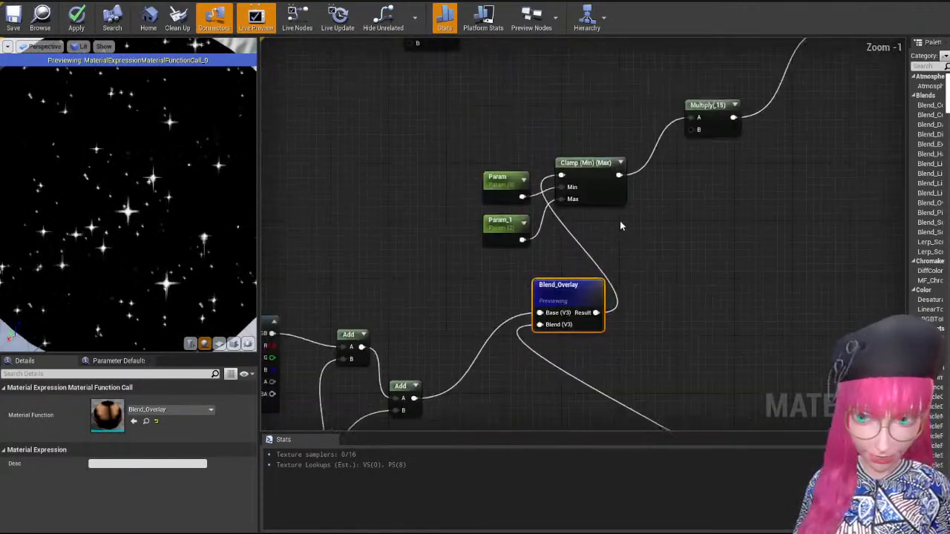
scroll(232, 188, "down", 5)
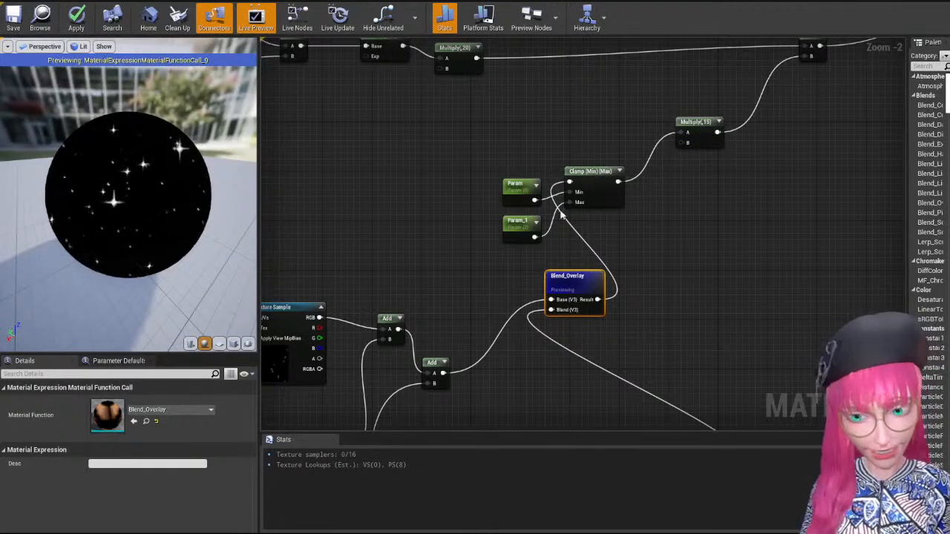
right_click_drag(617, 182, 624, 213)
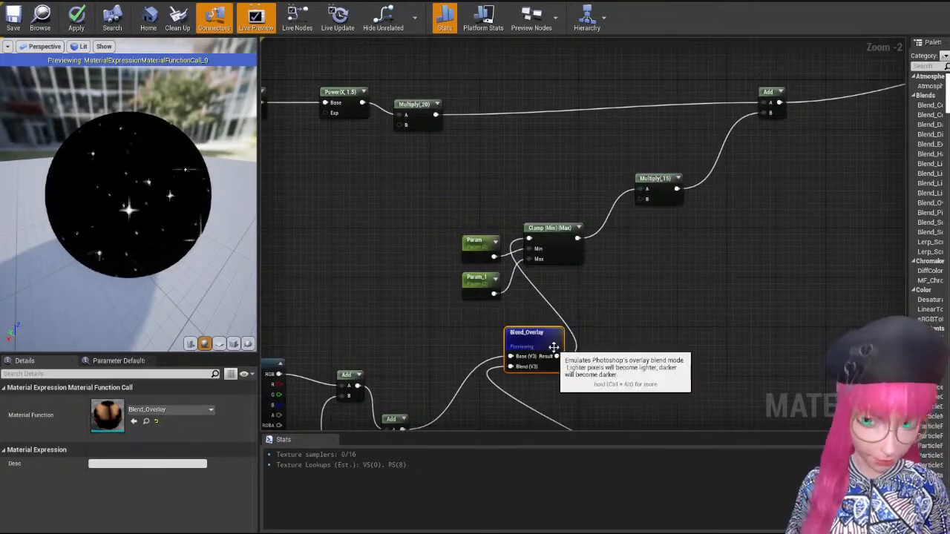
Connect the Blend_Overlay result directly to Multiply(,15), bypassing the Clamp, and preview Multiply(,15) and the final Add node on the sphere.
left_click_drag(557, 357, 645, 190)
right_click(658, 193)
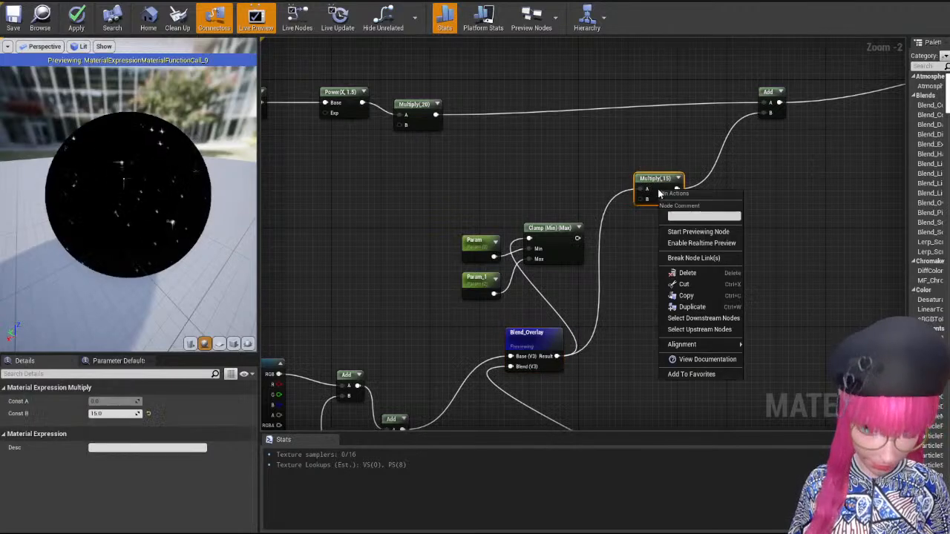
left_click(701, 242)
right_click(773, 95)
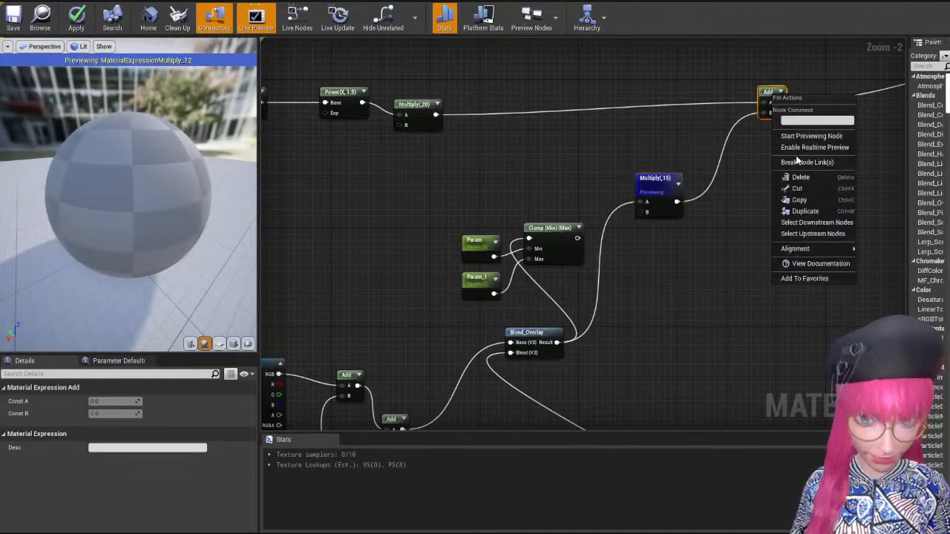
left_click(792, 133)
right_click_drag(792, 133, 619, 217)
scroll(620, 216, "down", 1)
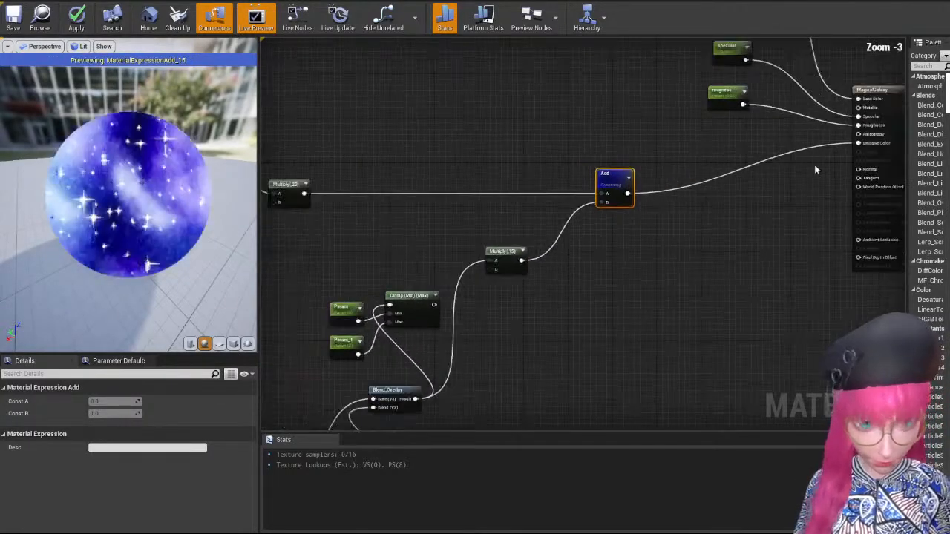
scroll(185, 184, "up", 5)
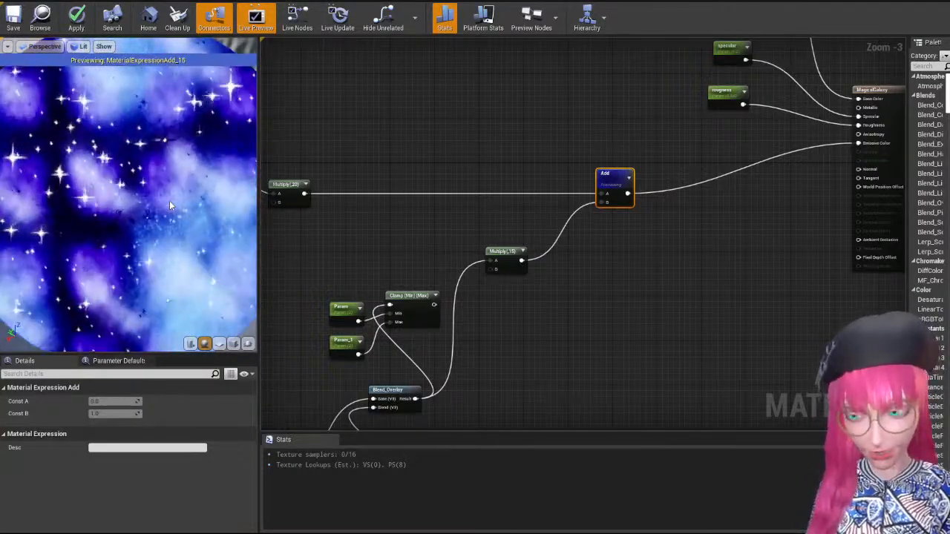
right_click_drag(416, 271, 537, 170)
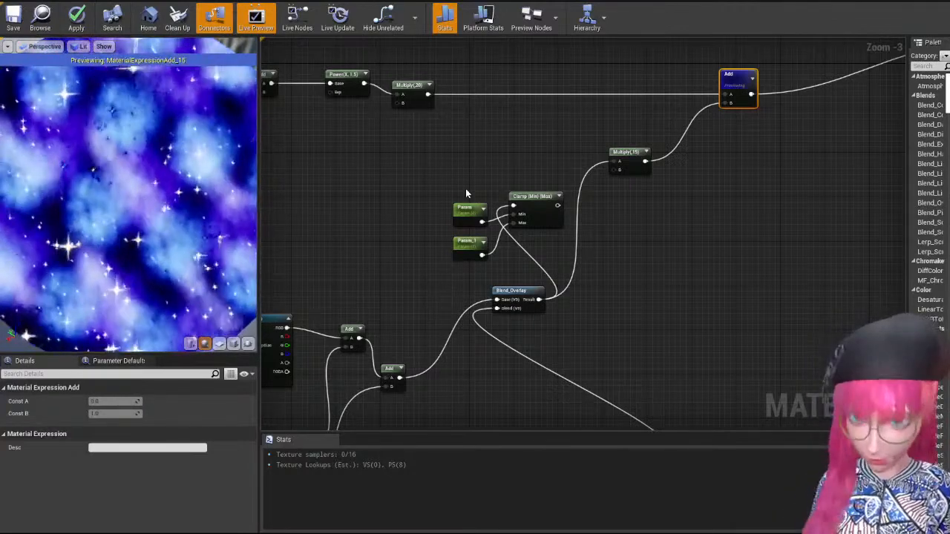
Reconnect the Clamp output to input A of Multiply(,15), and reposition the Clamp, Param and Param_1 nodes as a compact group.
scroll(548, 213, "up", 3)
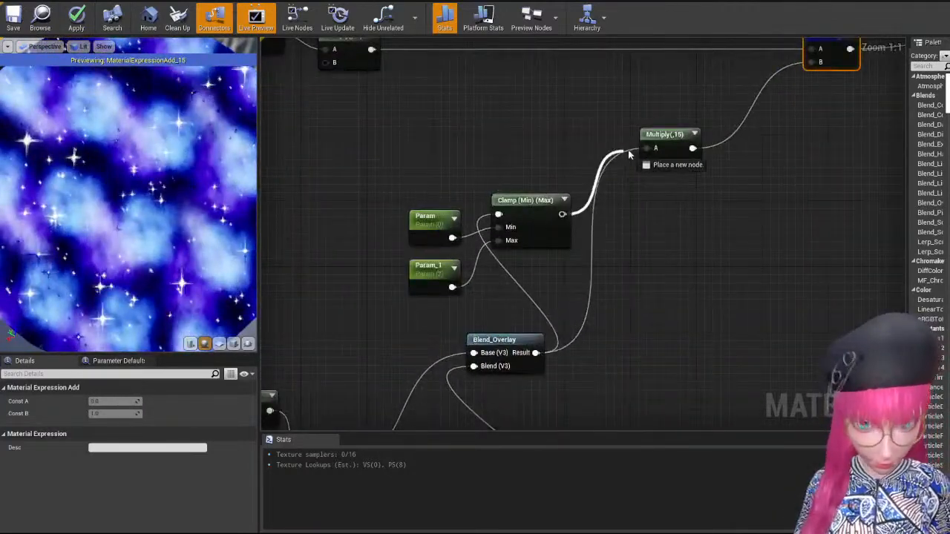
right_click_drag(532, 162, 570, 156)
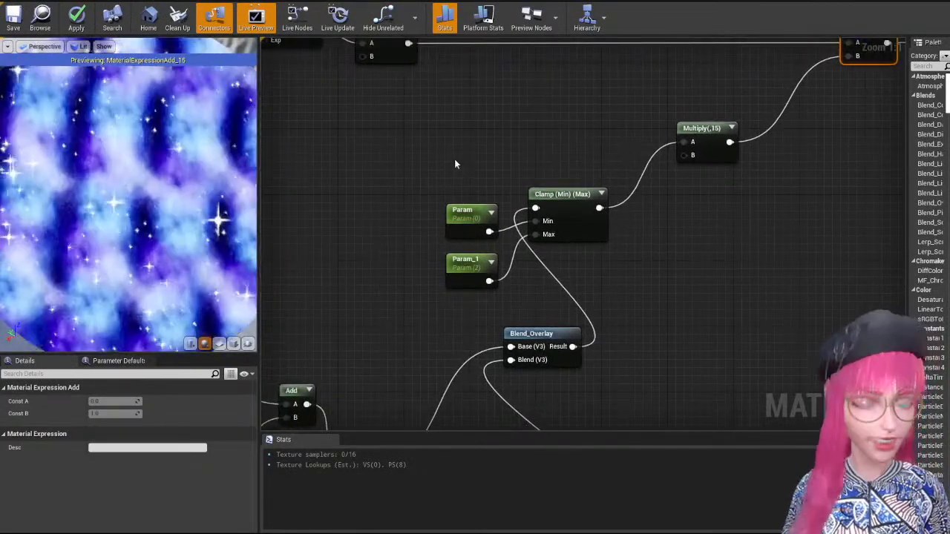
left_click_drag(578, 227, 612, 243)
left_click(539, 214)
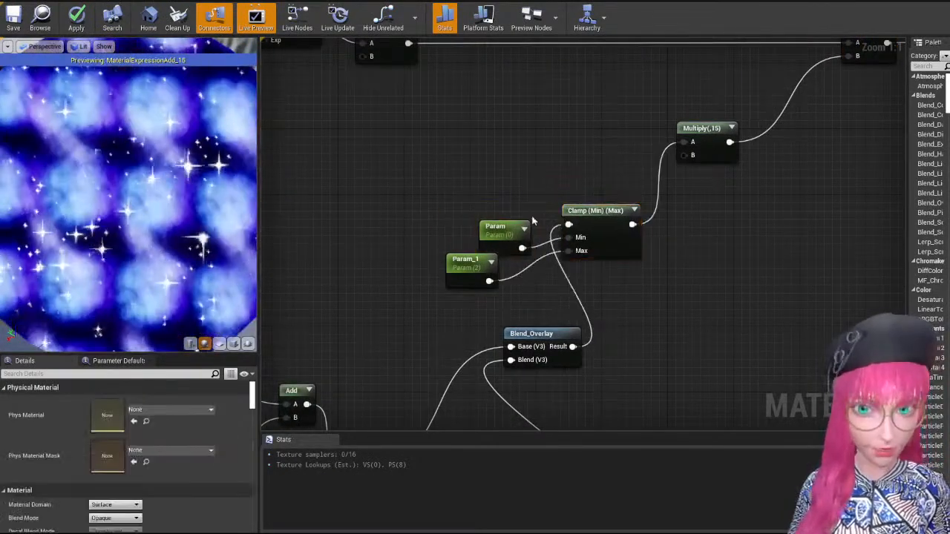
left_click_drag(470, 270, 494, 278)
left_click(516, 190)
left_click_drag(496, 226, 496, 218)
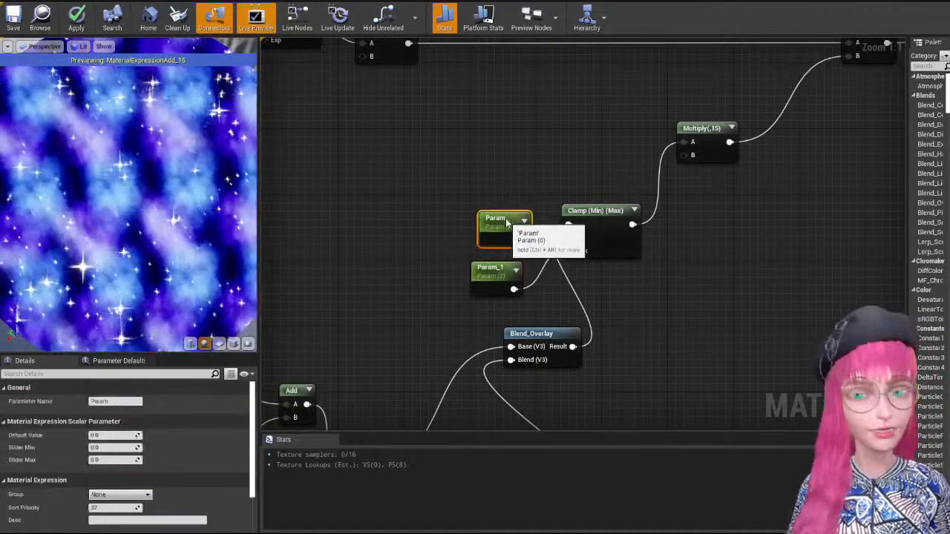
left_click(543, 179)
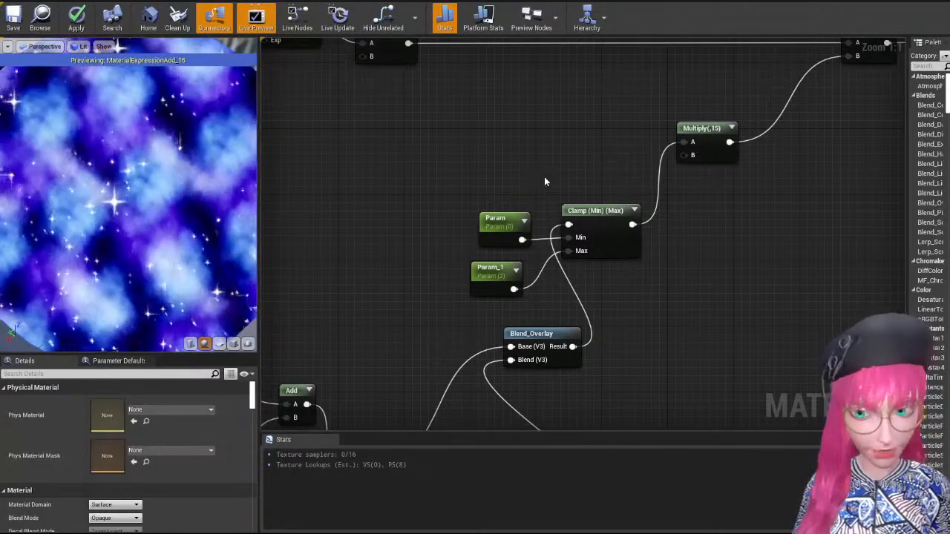
Inspect the Param node feeding the Clamp's Min and align the Param_1 node directly beneath it.
left_click(516, 221)
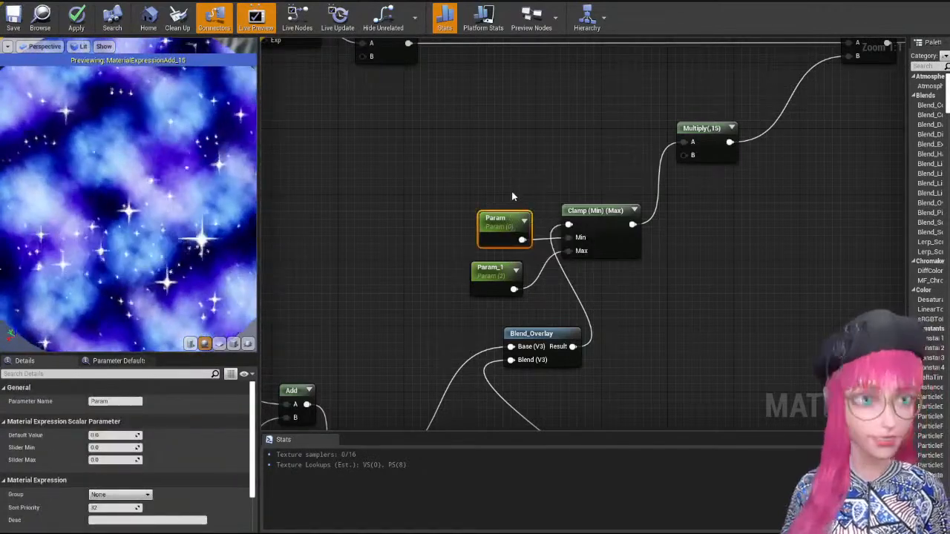
left_click(525, 171)
left_click(525, 221)
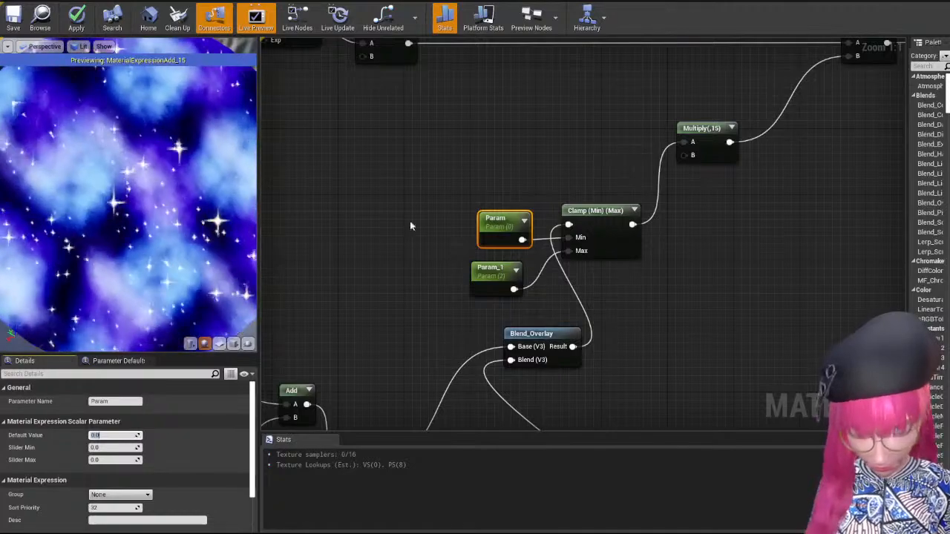
left_click(580, 153)
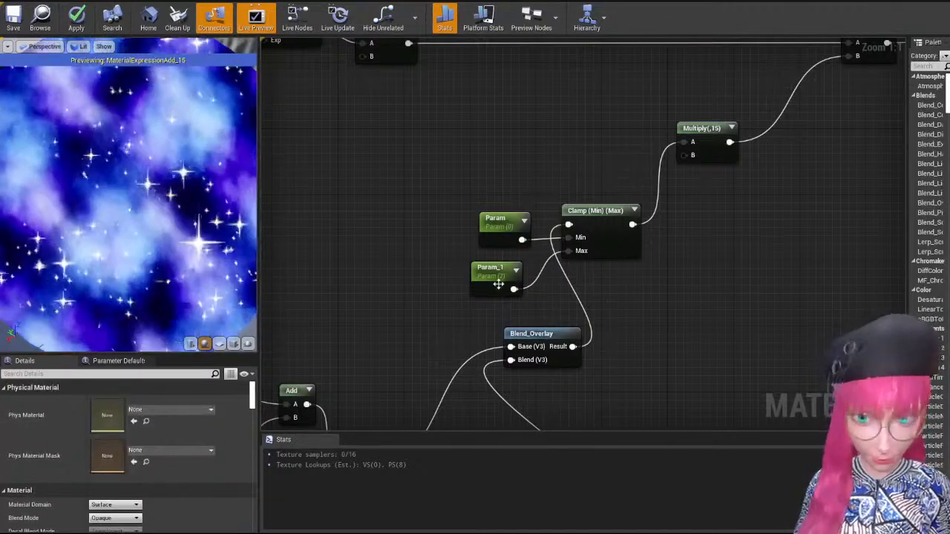
left_click_drag(493, 276, 501, 276)
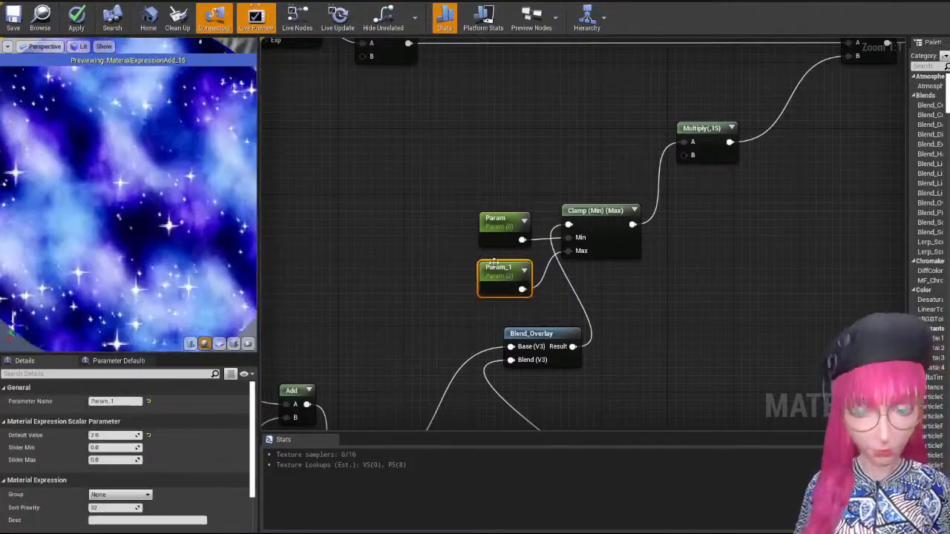
Examine the final Add result on the whole sphere, and preview the Multiply(,15) node to view only the brightened sparkles.
right_click_drag(579, 134, 526, 196)
left_click(567, 217)
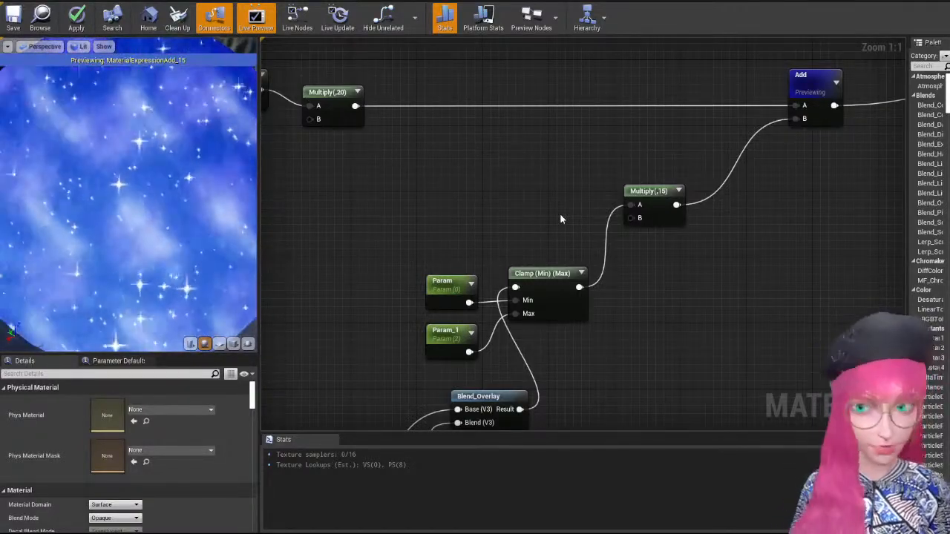
left_click_drag(169, 172, 165, 191)
scroll(166, 187, "down", 5)
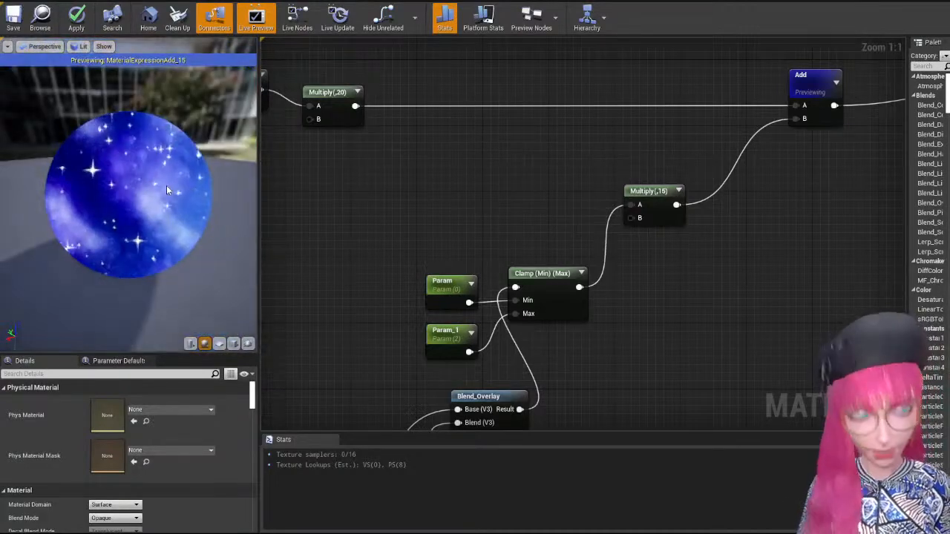
right_click_drag(694, 156, 484, 235)
scroll(594, 216, "down", 3)
scroll(521, 232, "up", 1)
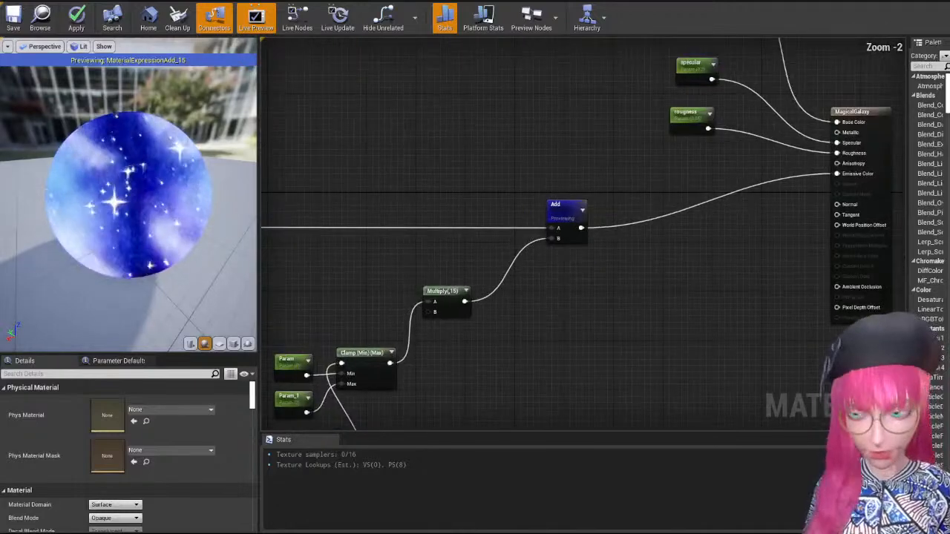
right_click(445, 292)
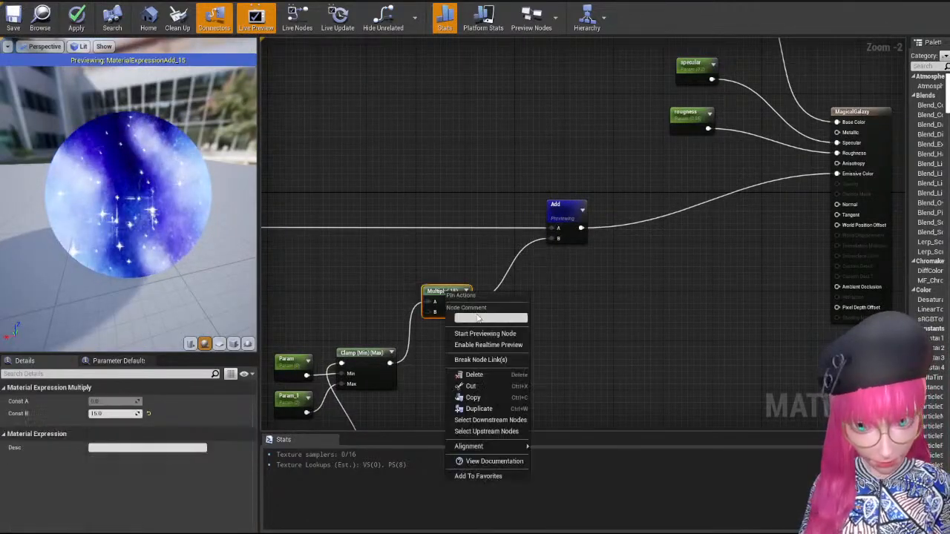
left_click(480, 334)
right_click_drag(430, 245, 633, 269)
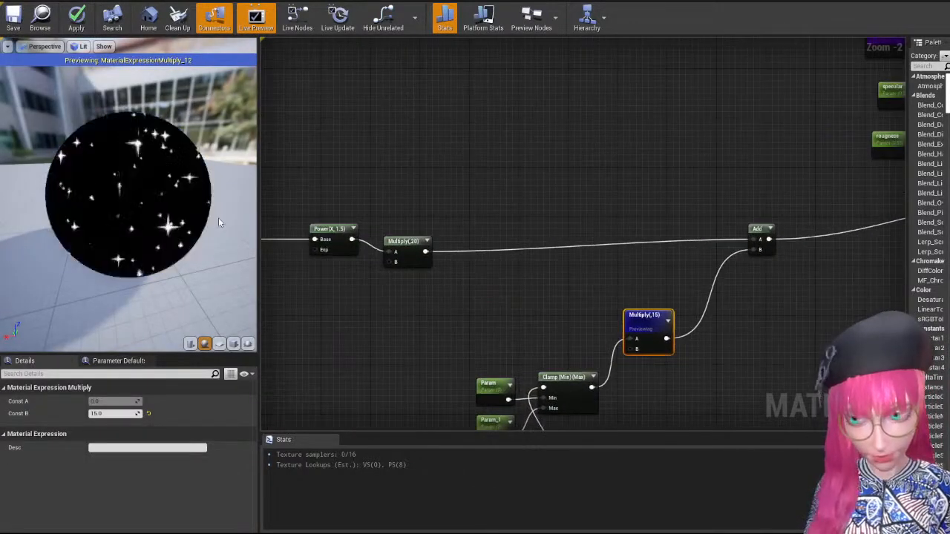
left_click_drag(344, 153, 163, 223)
Preview the final Add node on the sphere and examine how it feeds the MagicalGalaxy node's Emissive Color.
left_click_drag(821, 154, 706, 178)
right_click(739, 232)
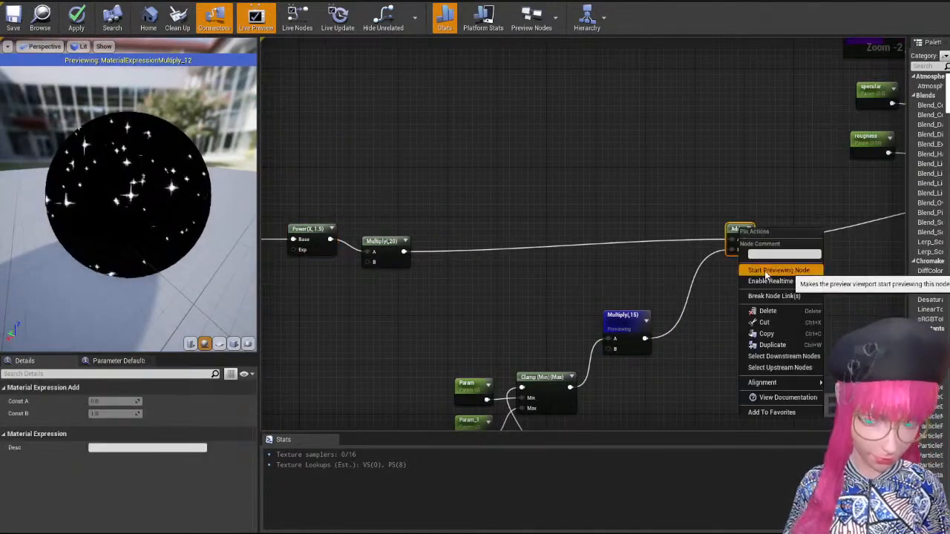
left_click(772, 270)
scroll(591, 145, "down", 1)
right_click_drag(591, 146, 521, 145)
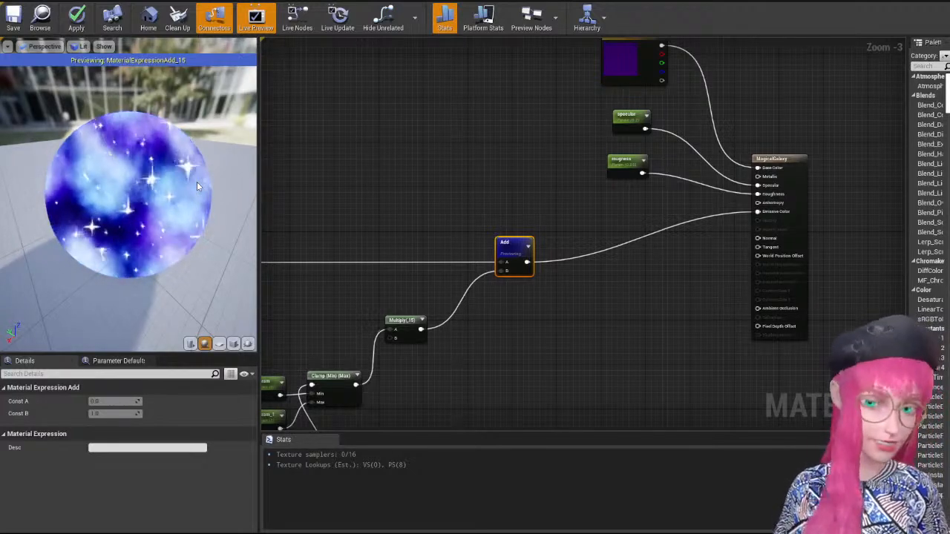
left_click(781, 129)
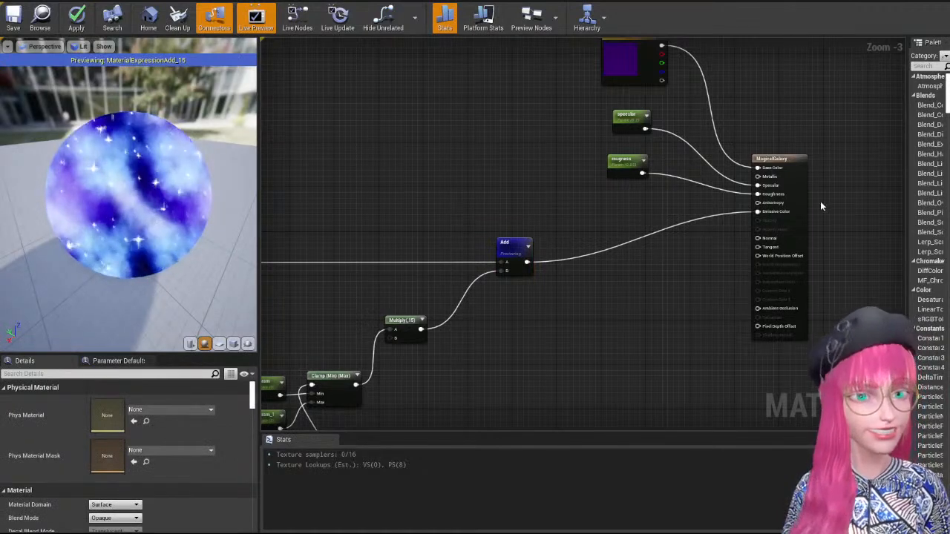
right_click_drag(942, 92, 892, 103)
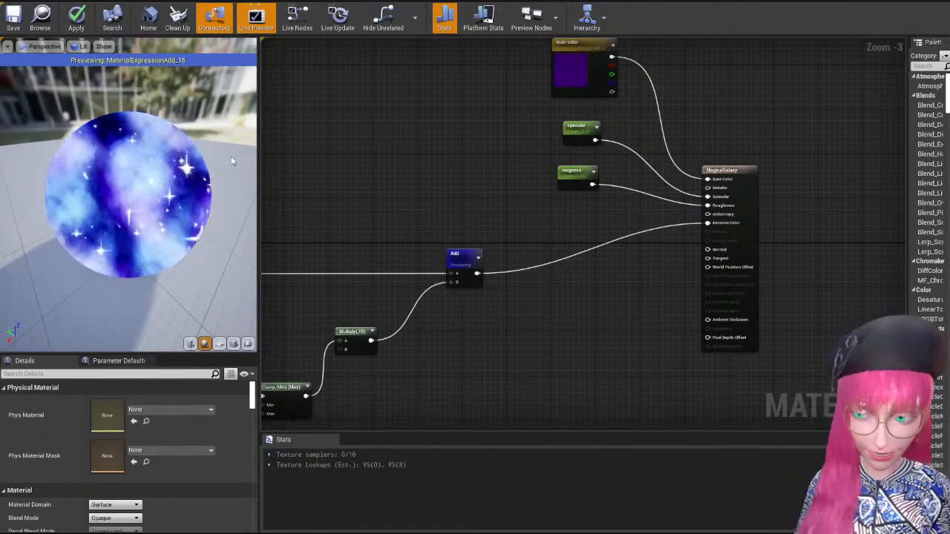
Save the MagicalGalaxy material and examine its galaxy preview on the sphere from several angles.
left_click_drag(232, 160, 185, 156)
left_click(13, 16)
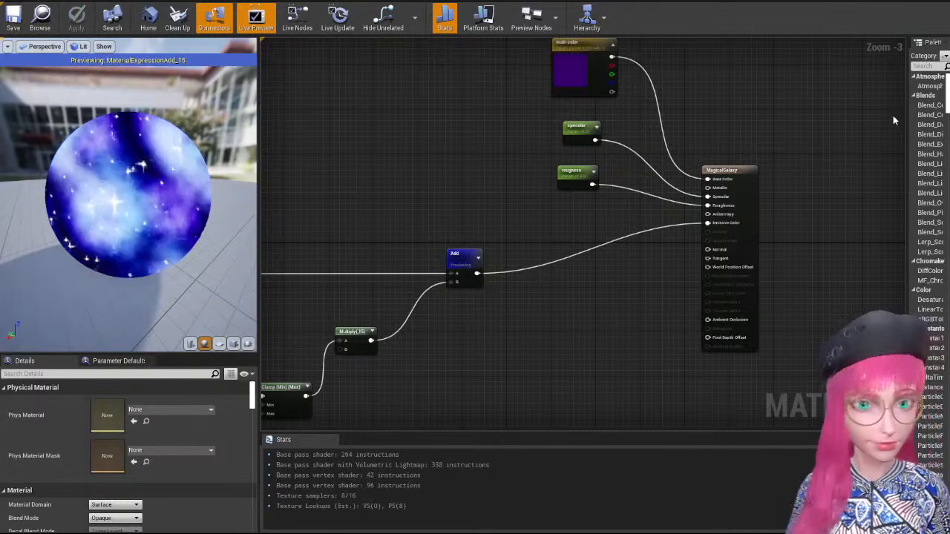
right_click_drag(780, 139, 842, 156)
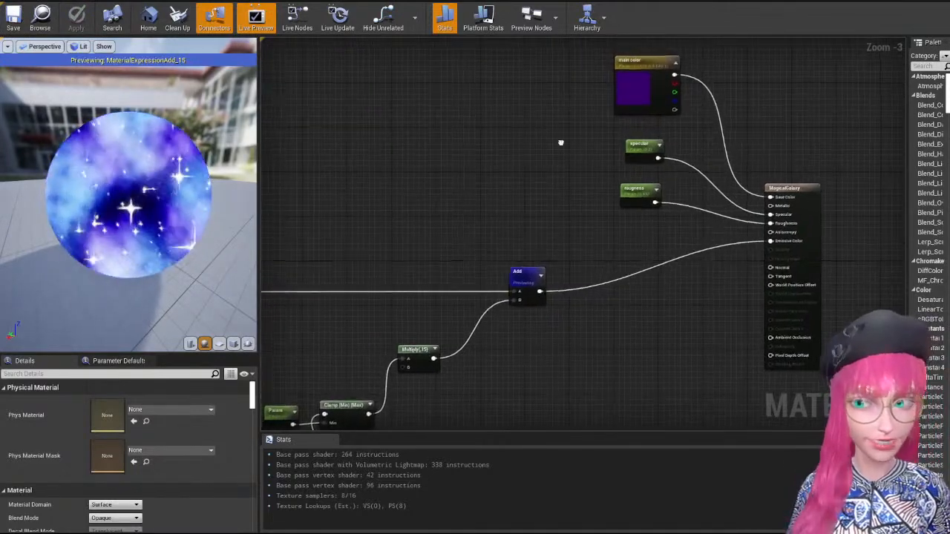
right_click_drag(559, 142, 571, 146)
left_click_drag(189, 154, 229, 133)
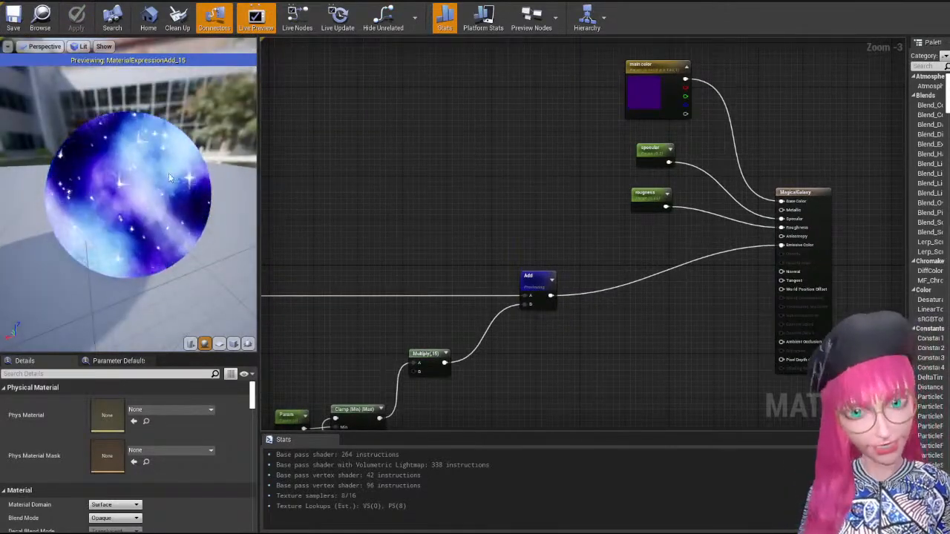
left_click_drag(198, 172, 191, 169)
Nudge the col1 color parameter node slightly so it sits neatly beneath the Power node in its cloud branch.
right_click_drag(483, 278, 590, 185)
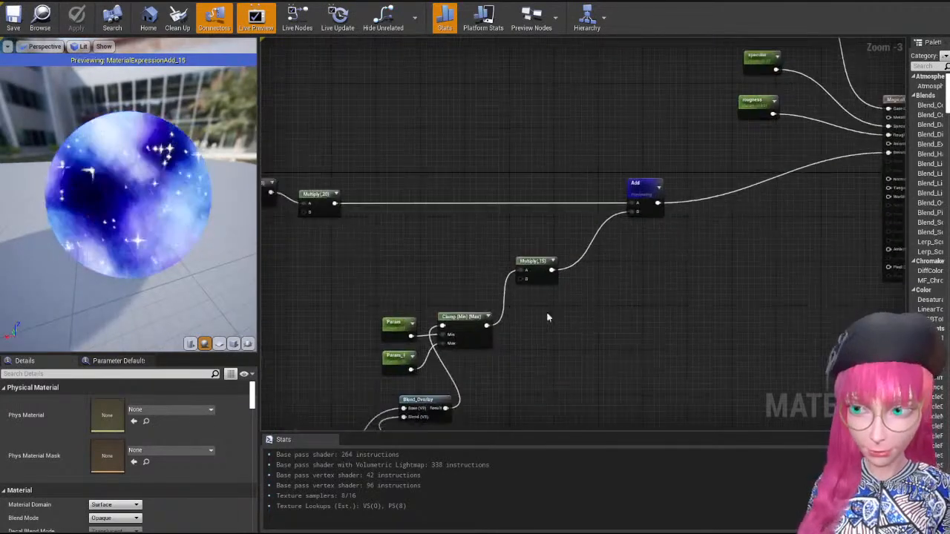
right_click_drag(519, 341, 595, 169)
right_click_drag(625, 377, 716, 285)
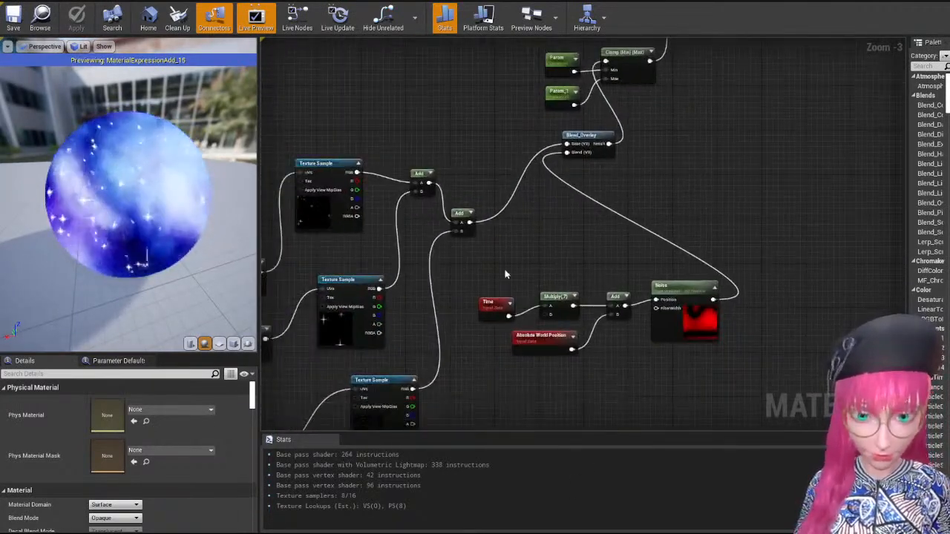
scroll(508, 273, "down", 2)
right_click_drag(507, 273, 686, 245)
left_click_drag(587, 377, 604, 371)
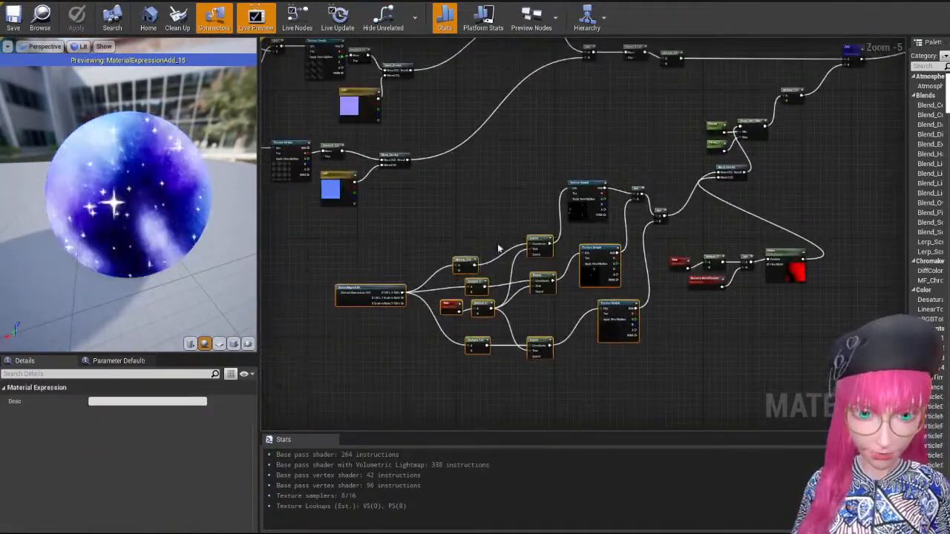
left_click_drag(352, 200, 400, 261)
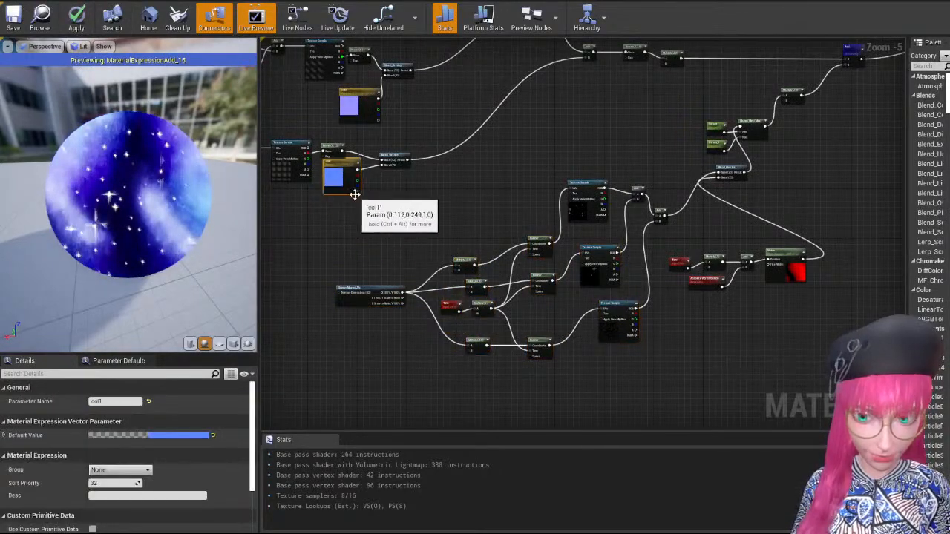
left_click_drag(355, 195, 358, 198)
Shift the sparkle branch's coordinate, Time, Multiply and Panner nodes upward and bring the lowest Texture Sample closer to its Panner.
left_click_drag(553, 364, 537, 303)
left_click(584, 332)
left_click_drag(616, 337, 588, 335)
left_click(669, 357)
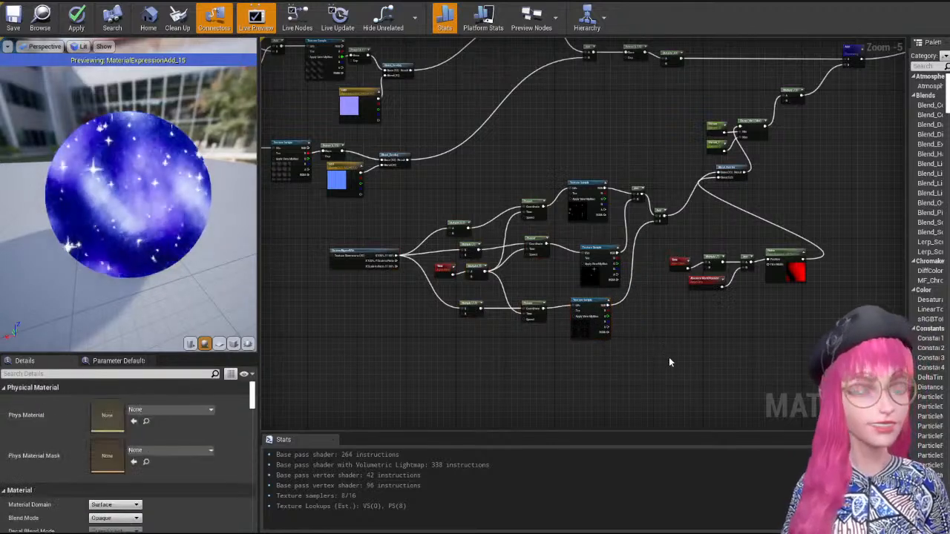
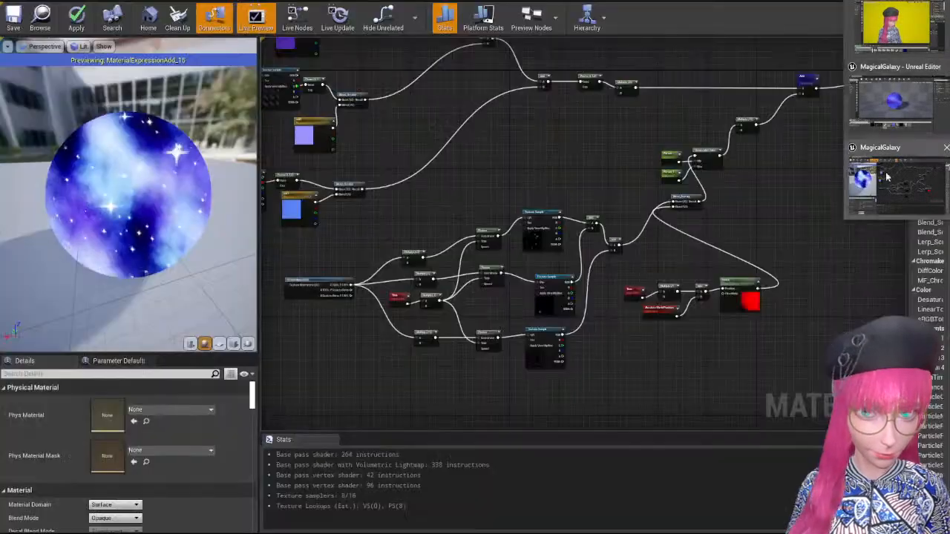
Close the MagicalGalaxy material with its changes applied, and save the modified asset while closing the Unreal Editor.
right_click_drag(553, 192, 623, 296)
scroll(594, 215, "down", 2)
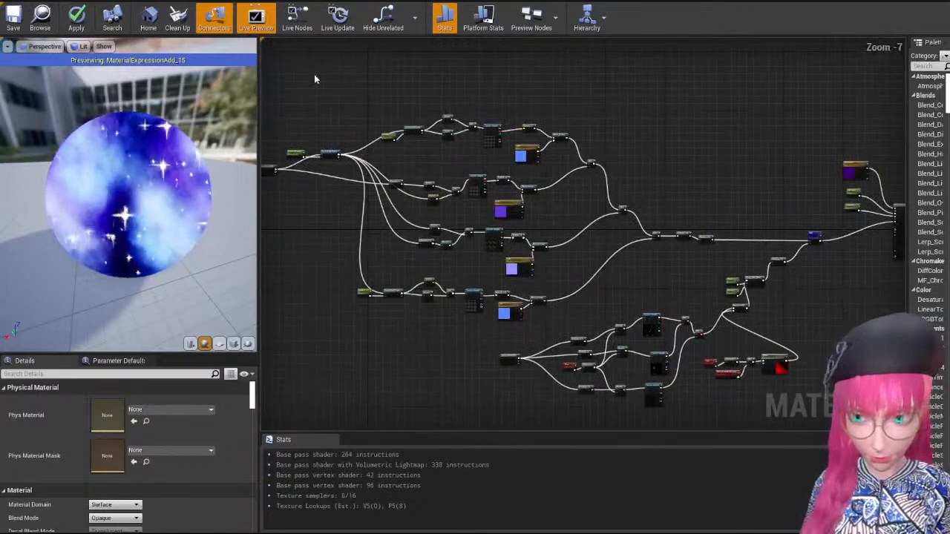
left_click(943, 2)
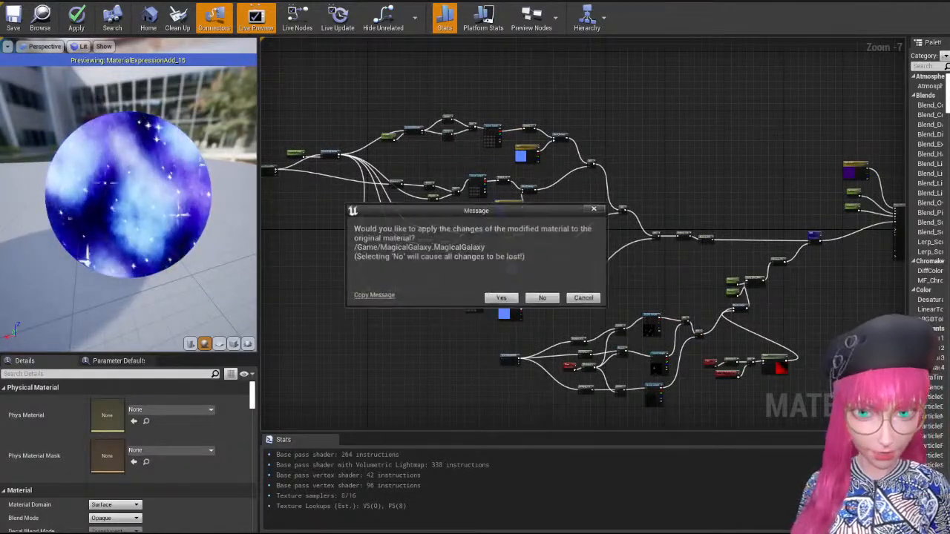
left_click(511, 301)
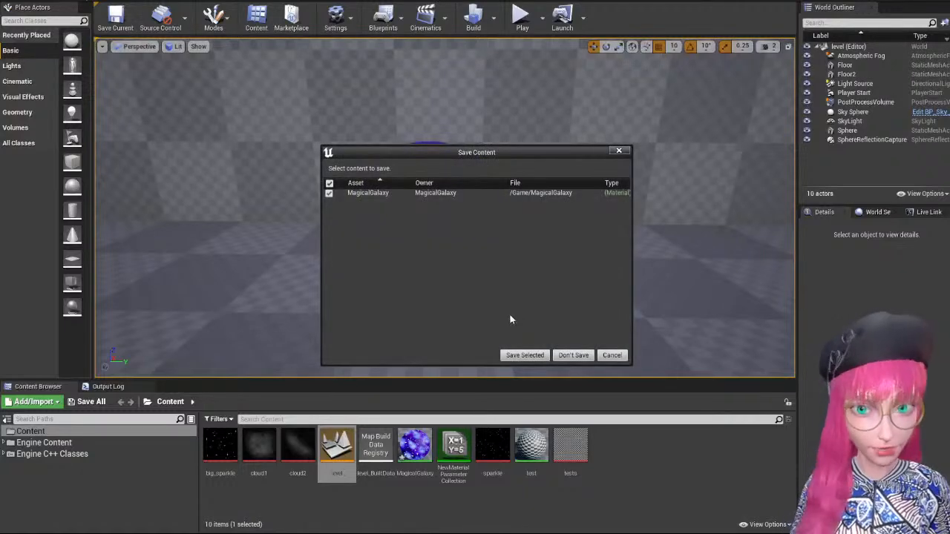
left_click(523, 356)
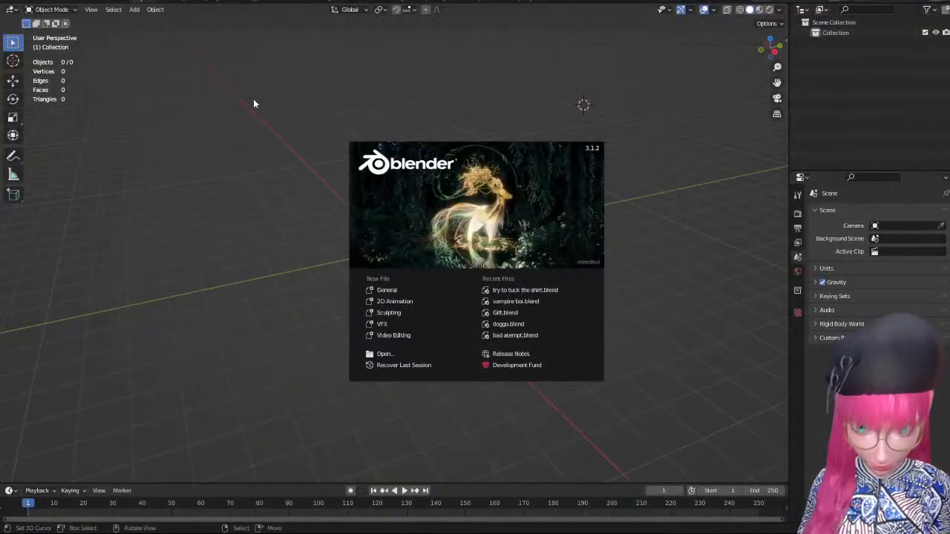
Switch to Blender, dismiss the splash screen and start opening a file from the bookmarked "cool stuff" folder.
left_click(253, 103)
left_click(20, 2)
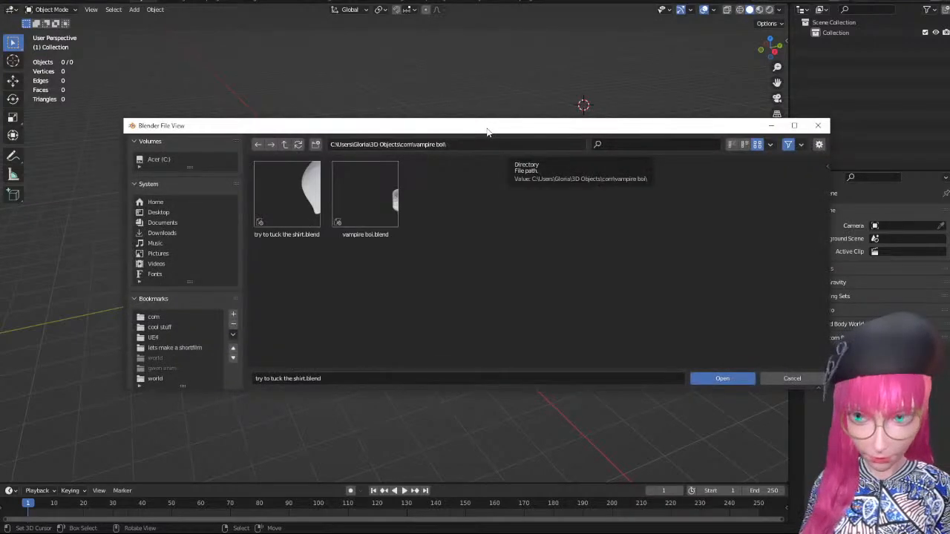
left_click_drag(487, 129, 494, 120)
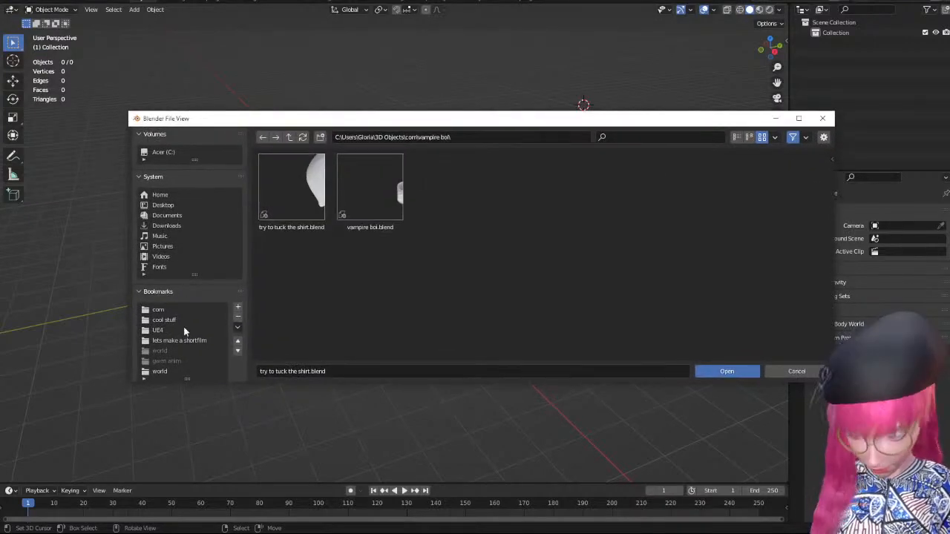
left_click(164, 320)
Look through the subfolders of "cool stuff" for the holographic shader project.
left_click(369, 187)
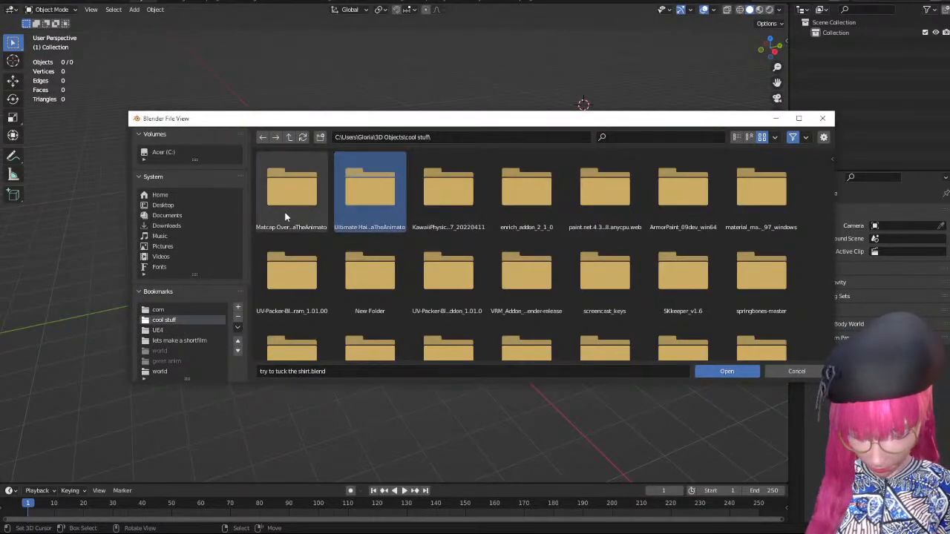
left_click(287, 215)
left_click(383, 190)
left_click(466, 185)
left_click(614, 186)
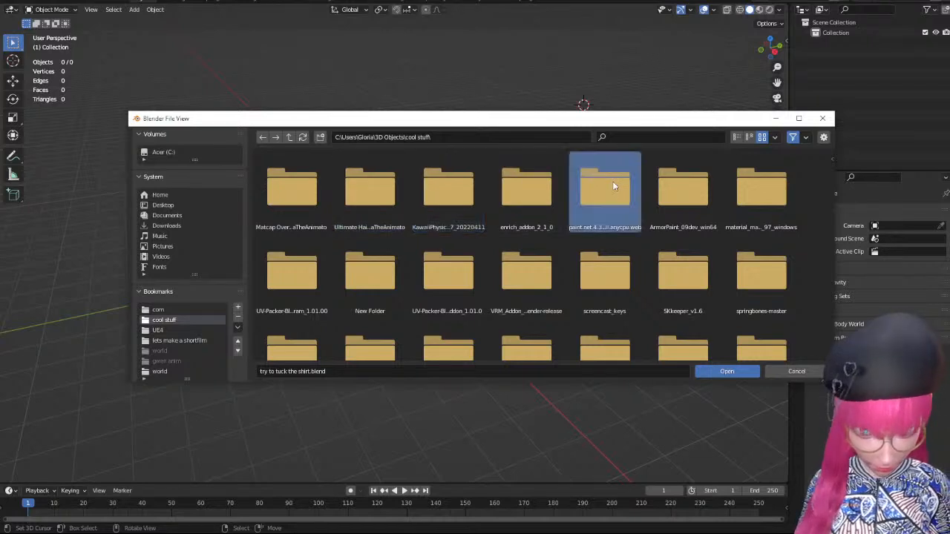
left_click(681, 185)
left_click(772, 184)
scroll(772, 184, "down", 1)
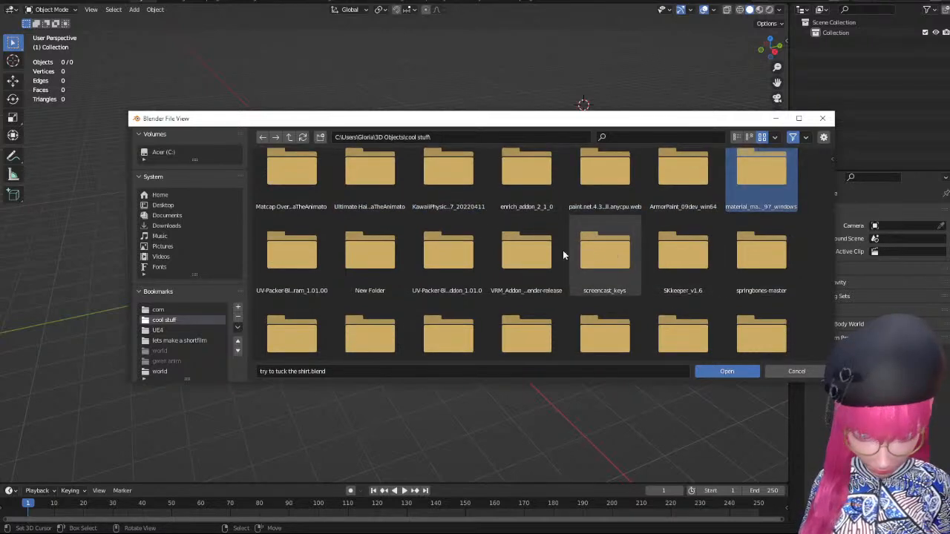
scroll(301, 236, "down", 4)
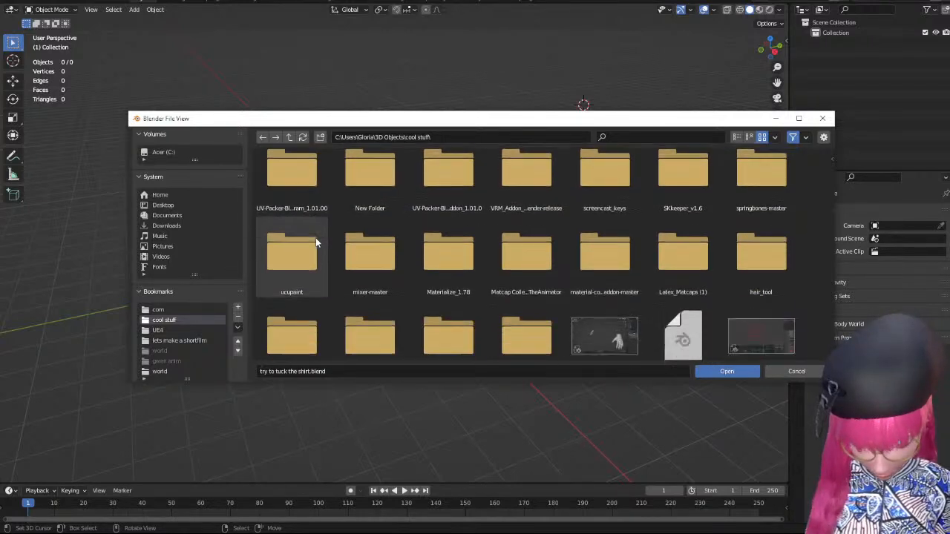
scroll(315, 243, "down", 1)
left_click(522, 228)
left_click(600, 231)
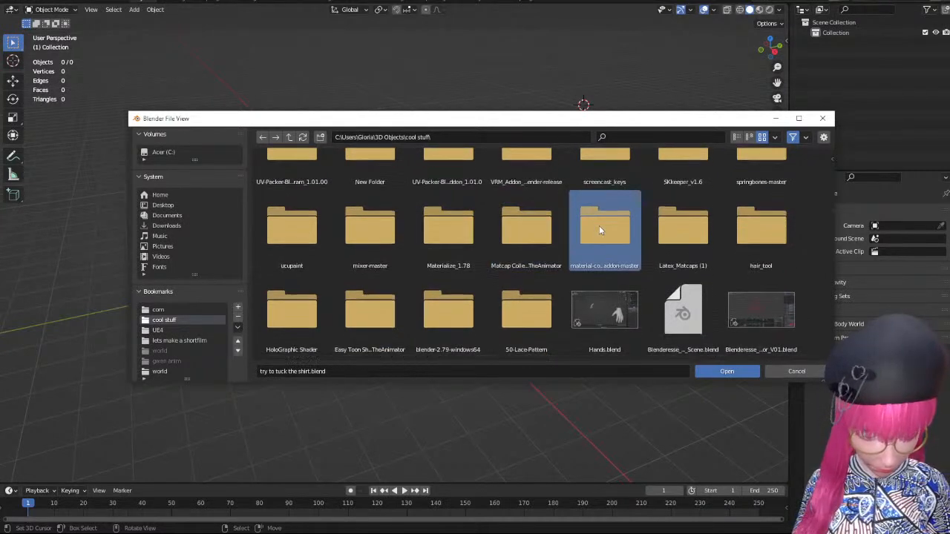
Open HoloGraphic Shader.blend from the nested HoloGraphic Shader folder.
double_click(284, 325)
double_click(302, 188)
left_click(302, 189)
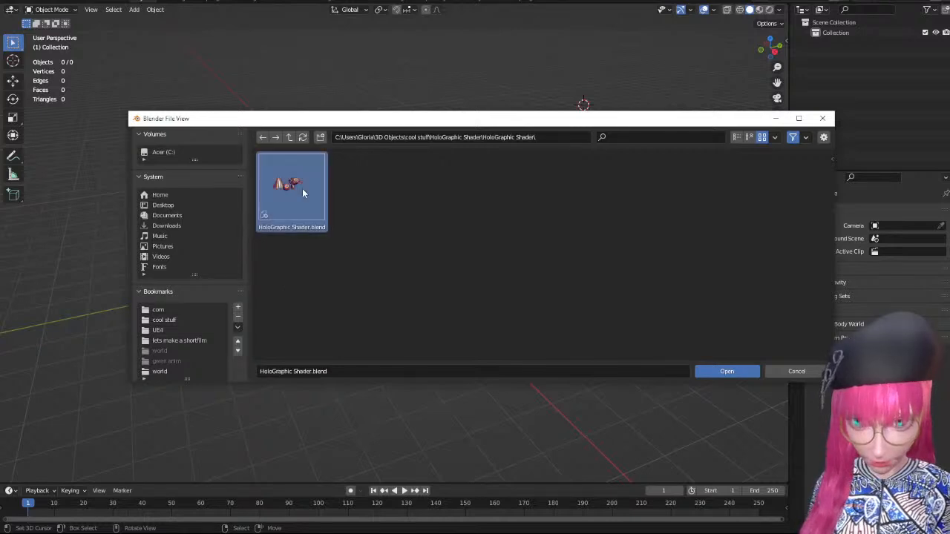
left_click(731, 374)
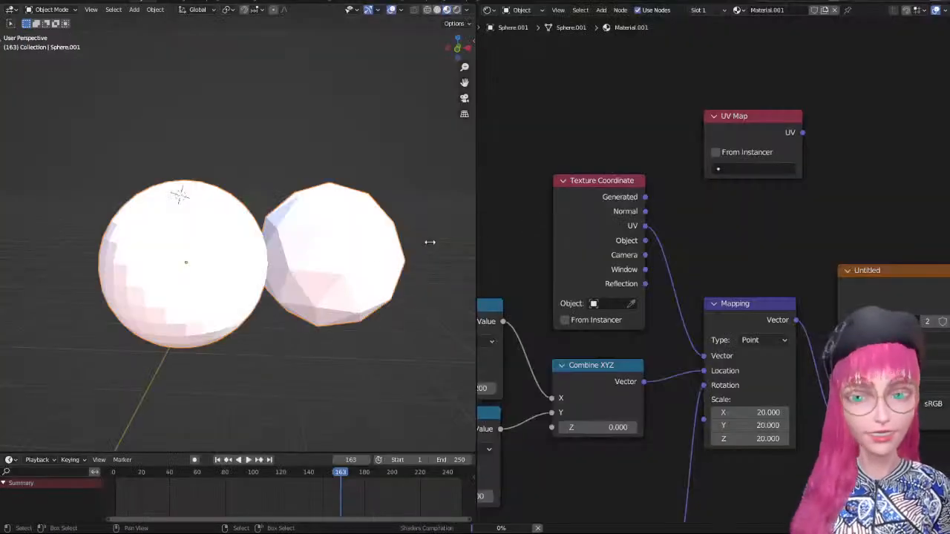
Select the Suzanne monkey head and frame it to examine its holographic material beside the cone and sphere.
mouse_move(396, 235)
middle_mouse_down()
mouse_move(364, 269)
mouse_move(315, 232)
mouse_move(328, 245)
mouse_move(389, 245)
mouse_move(361, 262)
middle_mouse_up()
scroll(362, 267, "up", 2)
scroll(389, 247, "up", 3)
scroll(388, 247, "down", 8)
scroll(712, 278, "down", 2)
scroll(747, 256, "down", 1)
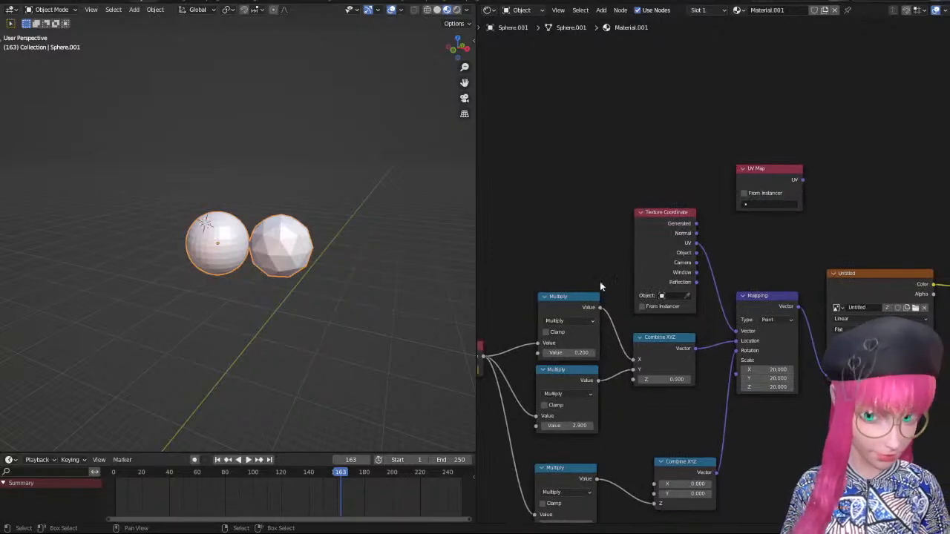
scroll(259, 274, "down", 6)
middle_click_drag(260, 274, 96, 293)
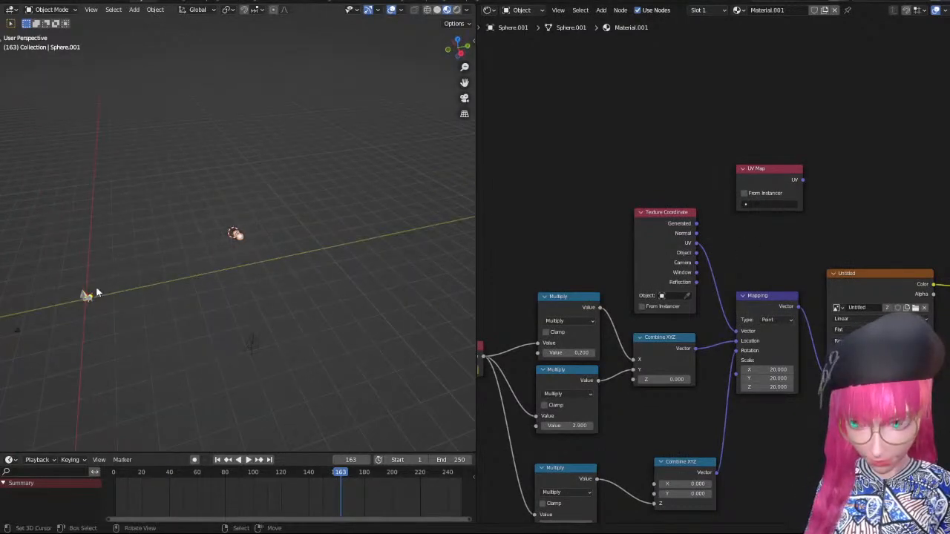
left_click(95, 292)
key("grave")
left_click(185, 316)
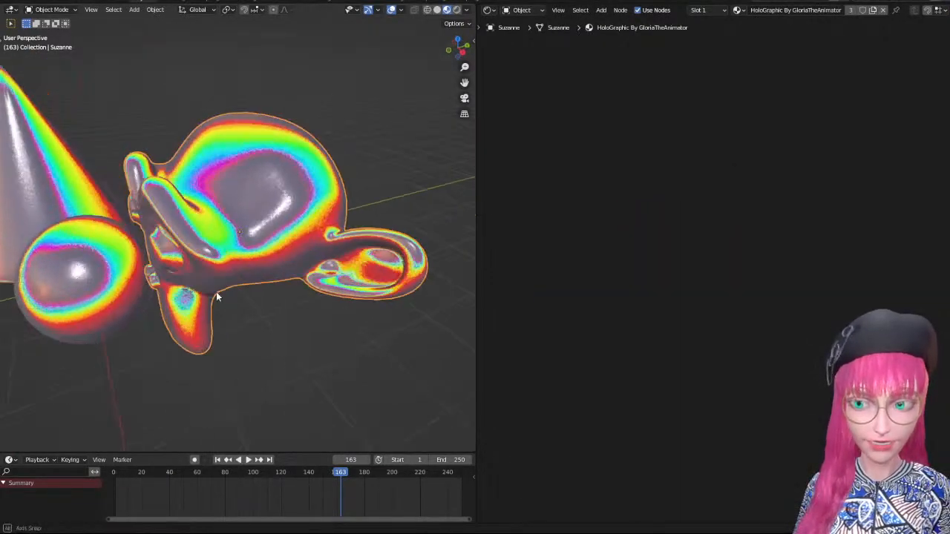
scroll(273, 236, "down", 4)
middle_click_drag(217, 296, 306, 221)
scroll(288, 259, "up", 1)
Select the sun light and move it to a new spot near the holographic objects.
left_click(418, 146)
middle_click_drag(420, 145, 372, 174)
scroll(372, 174, "down", 5)
middle_click_drag(423, 193, 426, 274)
scroll(412, 208, "down", 2)
scroll(426, 274, "down", 3)
key("g")
left_click(34, 334)
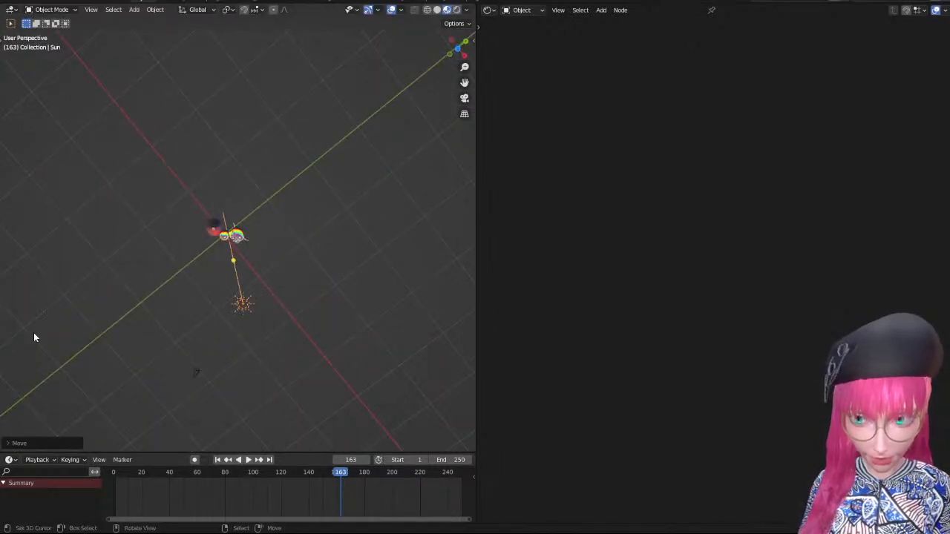
Rotate the sun light freely twice with trackball rotation to shift the highlights across the cone, sphere and monkey head.
scroll(312, 276, "up", 2)
middle_click_drag(323, 277, 364, 215)
scroll(218, 257, "up", 2)
scroll(284, 240, "up", 3)
scroll(363, 215, "up", 2)
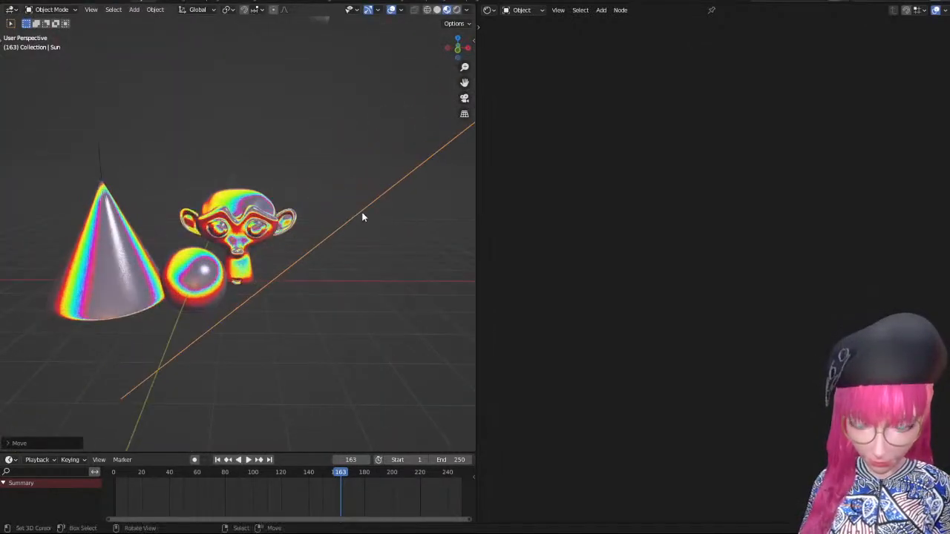
key("r")
key("r")
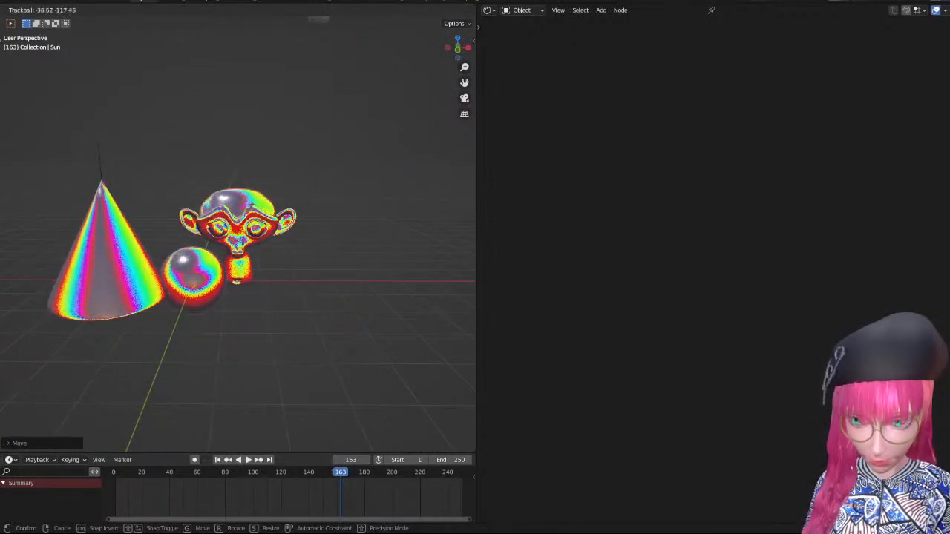
left_click(237, 200)
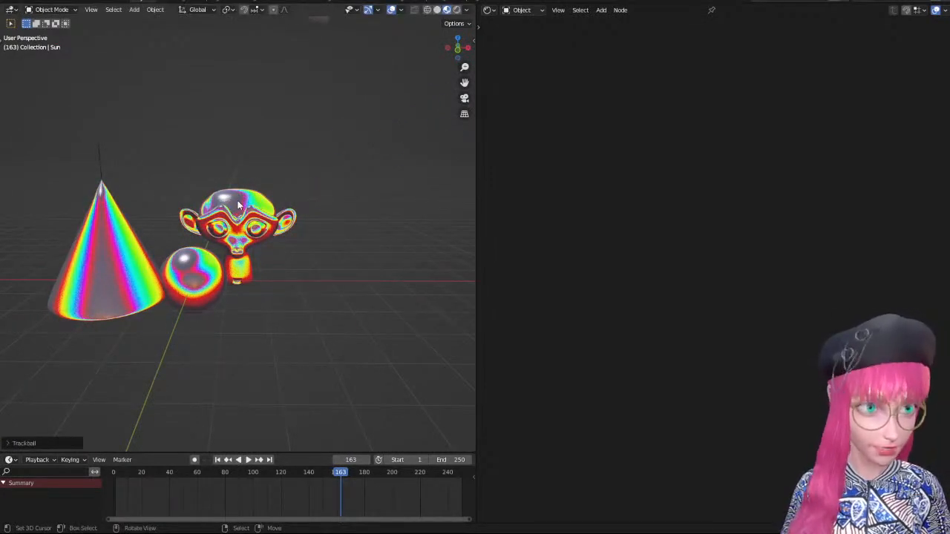
key("r")
key("r")
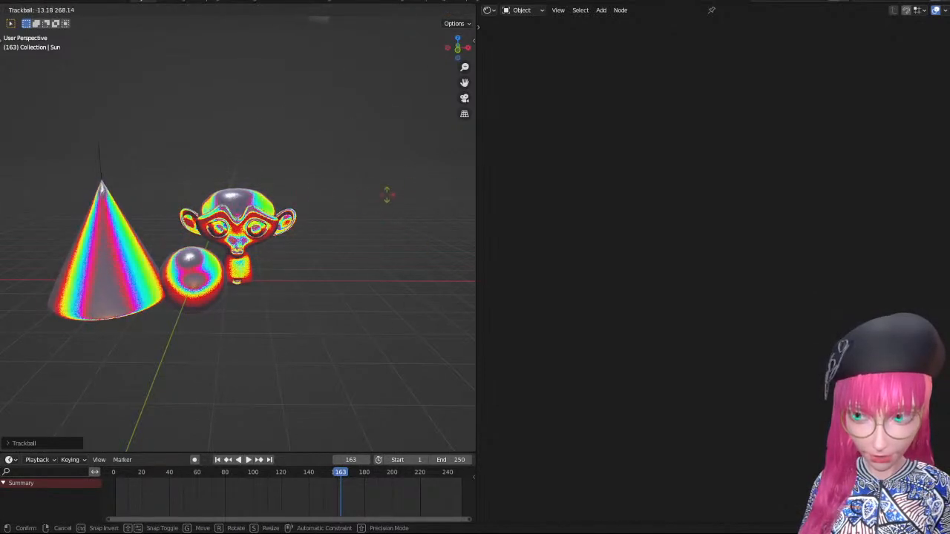
left_click(265, 201)
Re-aim the sun light with a plain and a trackball rotation, and examine the rainbow bands up close.
scroll(269, 202, "down", 4)
middle_click_drag(270, 201, 405, 212)
key("r")
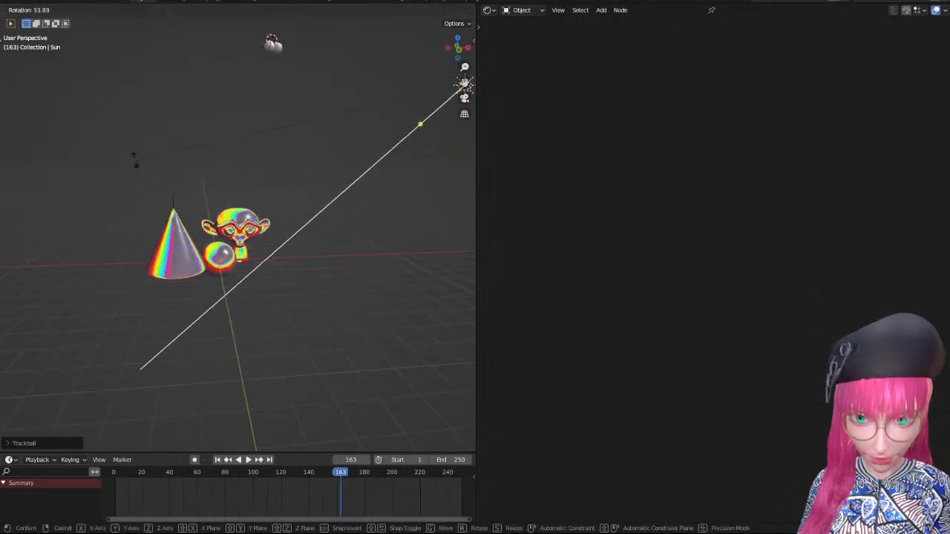
key("r")
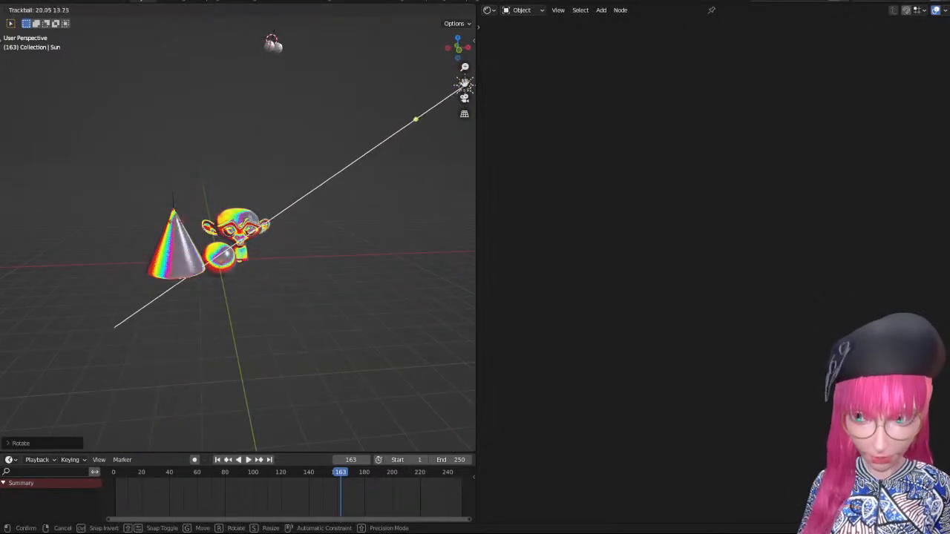
left_click(253, 228)
scroll(252, 229, "up", 4)
mouse_move(252, 229)
middle_mouse_down()
mouse_move(183, 257)
mouse_move(264, 237)
middle_mouse_up()
scroll(223, 247, "up", 3)
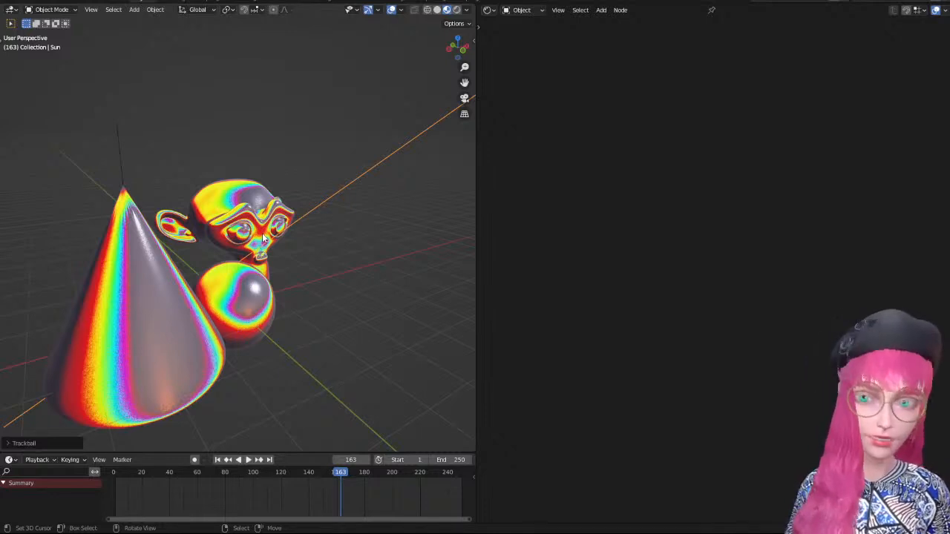
middle_click_drag(245, 227, 205, 316)
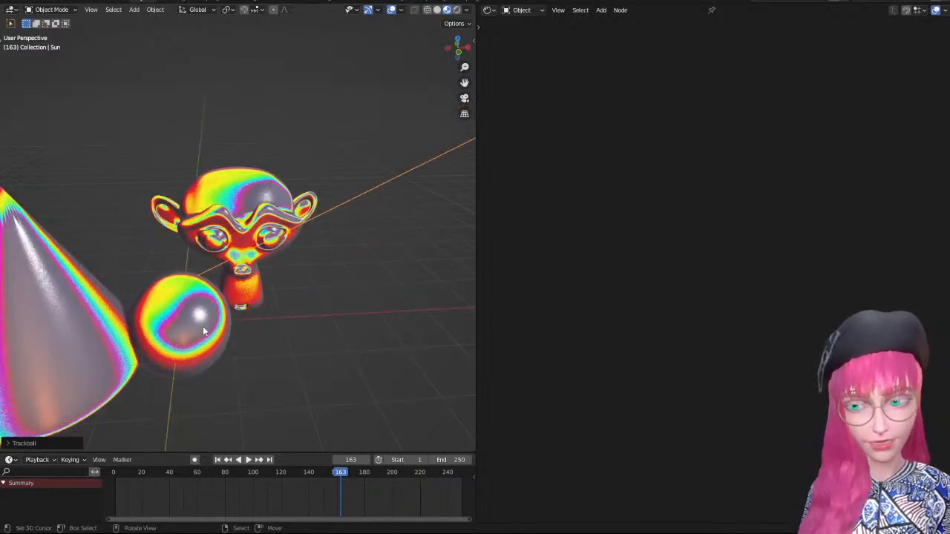
Rotate the sun light through three more trackball directions to demonstrate how the holographic colors react to the light.
key("r")
key("r")
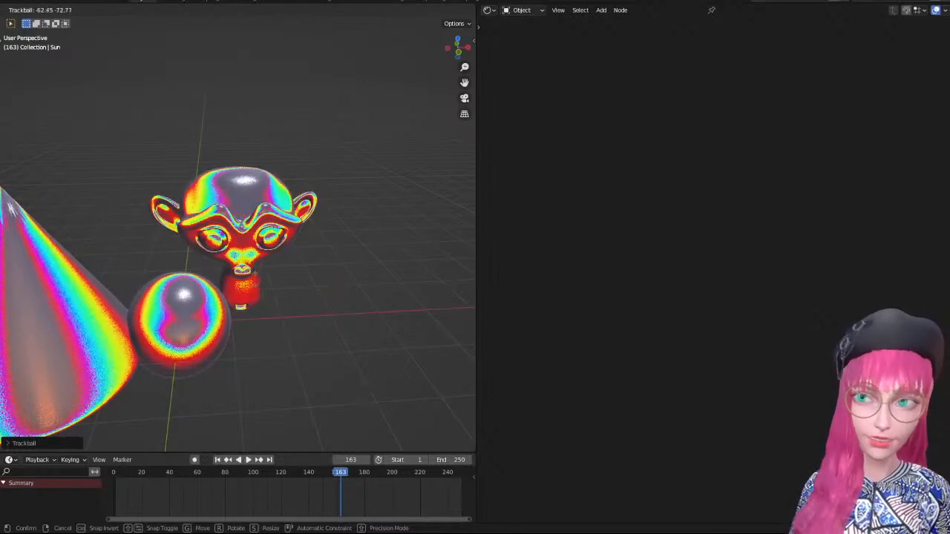
left_click(250, 290)
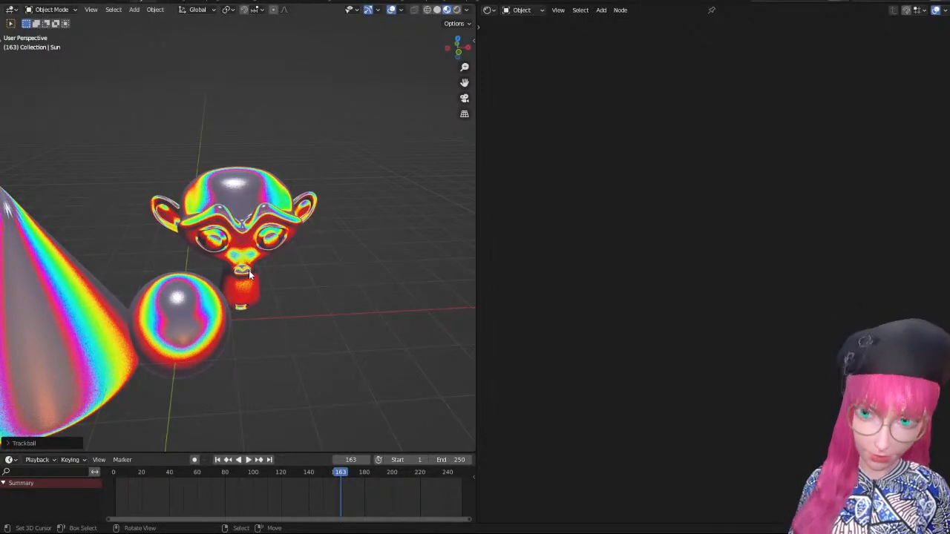
key("r")
key("r")
left_click(141, 297)
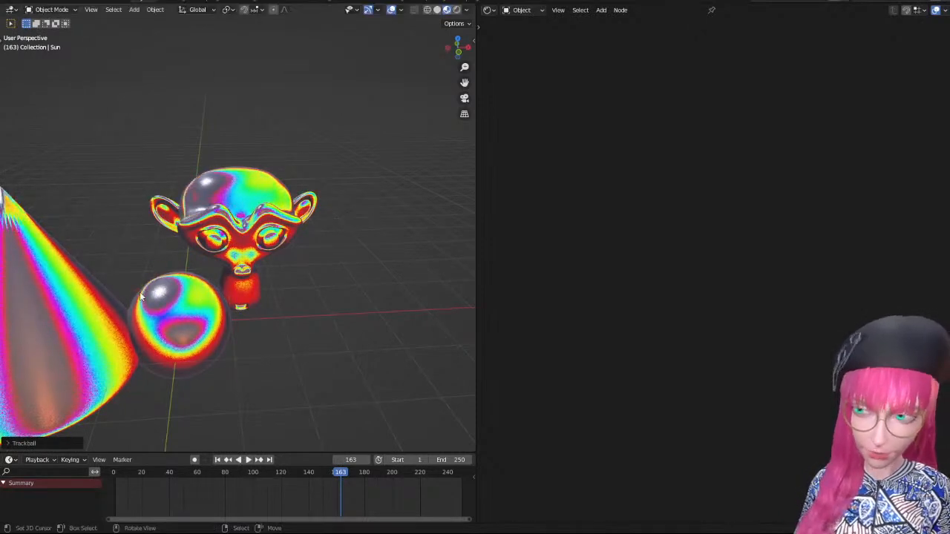
middle_click_drag(139, 292, 387, 271)
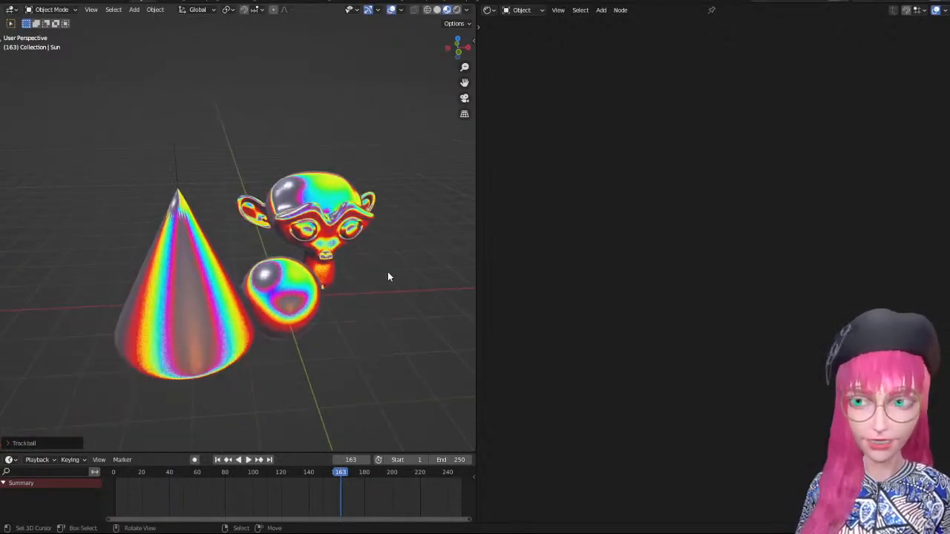
key("r")
key("r")
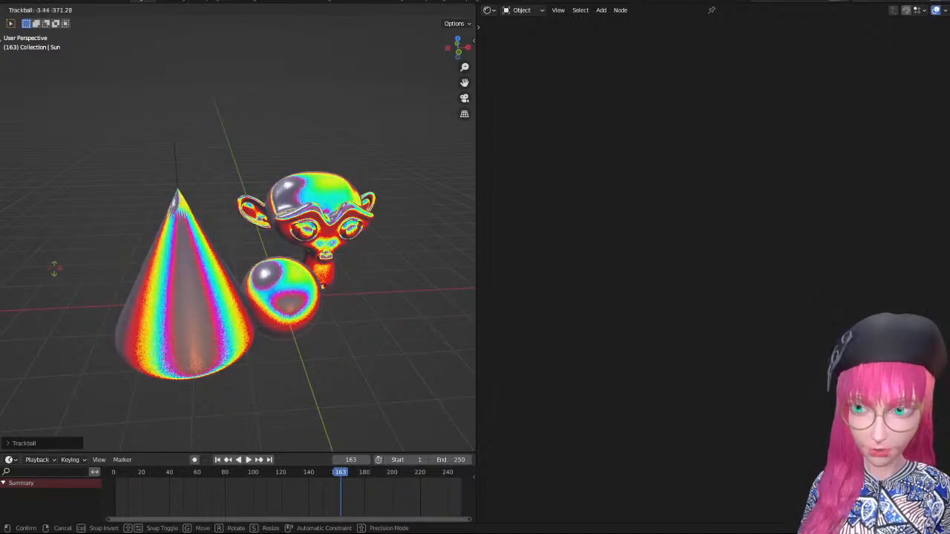
left_click(319, 225)
Delete the sun light from the scene and select the Suzanne monkey head.
scroll(318, 225, "down", 4)
key("Delete")
scroll(318, 223, "down", 2)
right_click(283, 221)
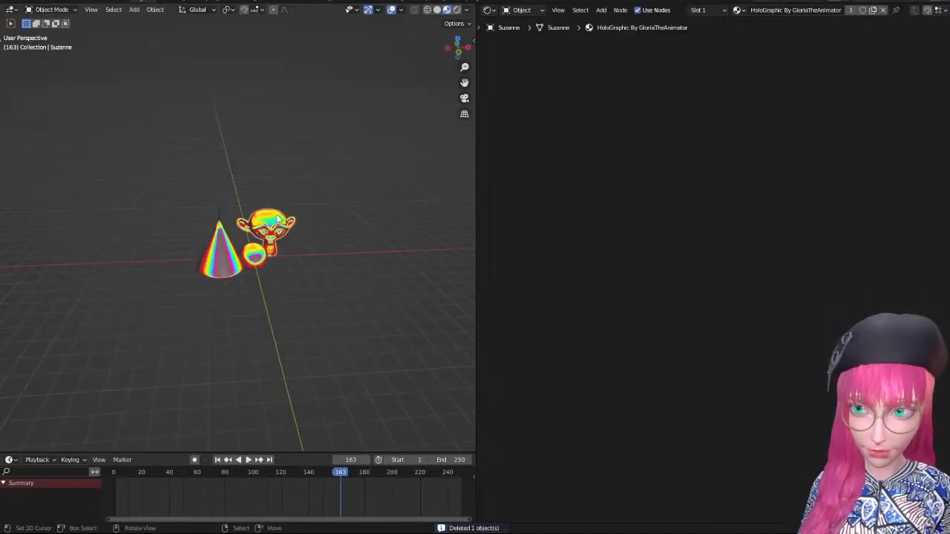
Set the environment lighting strength in the viewport shading options to 0.
middle_click_drag(283, 222, 406, 209)
scroll(405, 210, "up", 1)
key("a")
middle_click_drag(329, 201, 221, 194)
scroll(221, 195, "up", 2)
key("alt+a")
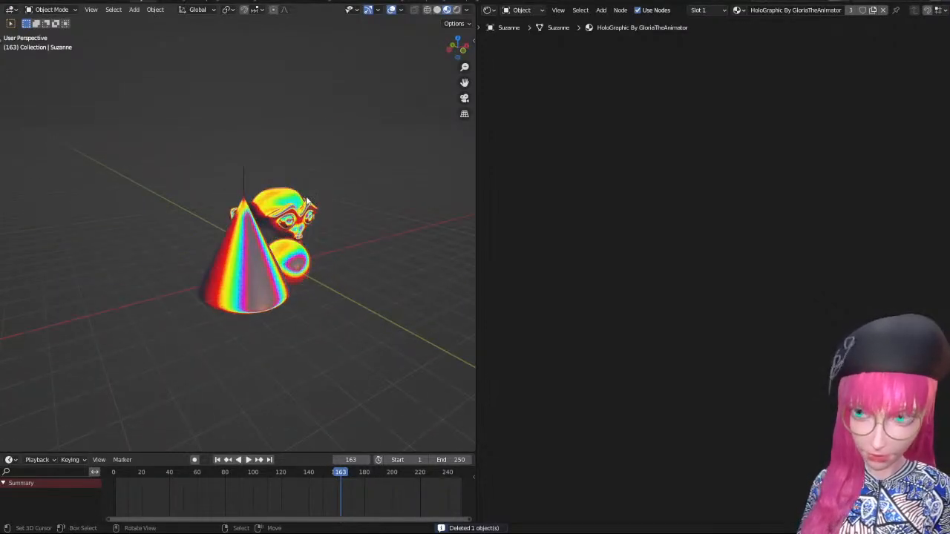
middle_click_drag(305, 192, 253, 204)
scroll(252, 209, "down", 3)
left_click(467, 11)
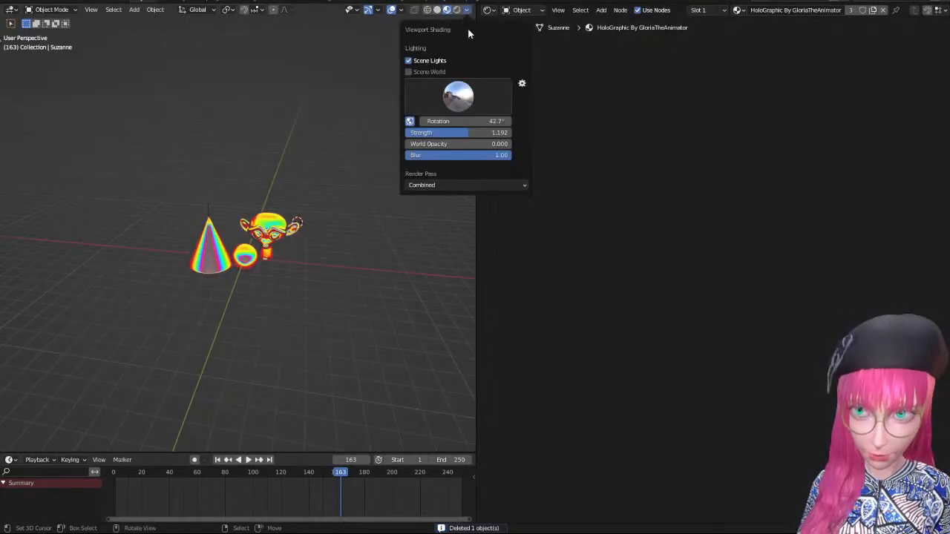
left_click_drag(457, 132, 420, 132)
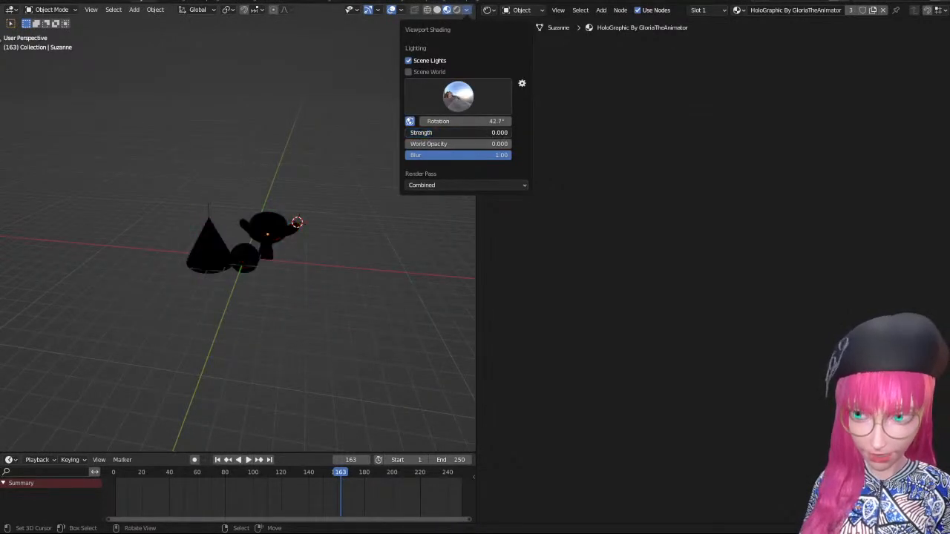
Add a sun light at the 3D cursor and aim it at the objects with a trackball rotation.
middle_click_drag(178, 175, 247, 162)
scroll(247, 162, "up", 3)
key("shift+a")
mouse_move(237, 288)
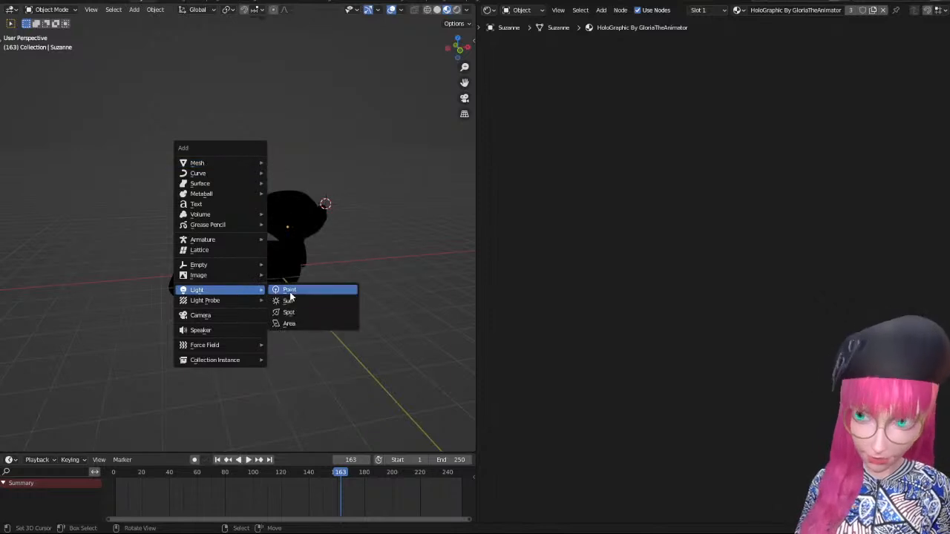
left_click(299, 301)
key("r")
key("r")
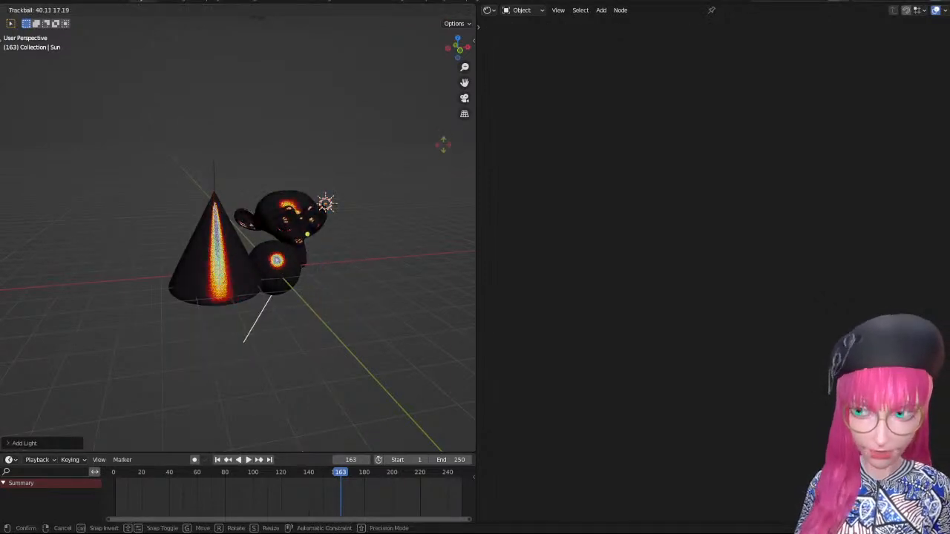
key("Return")
Change the node editor area to the Properties editor and set the sun light's strength to 50.
left_click(486, 10)
left_click(799, 62)
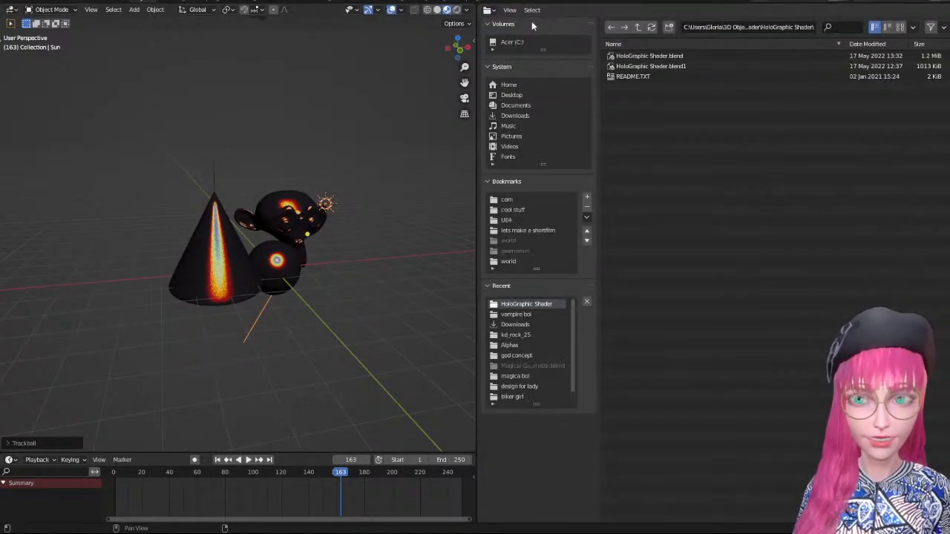
left_click(487, 10)
left_click(795, 49)
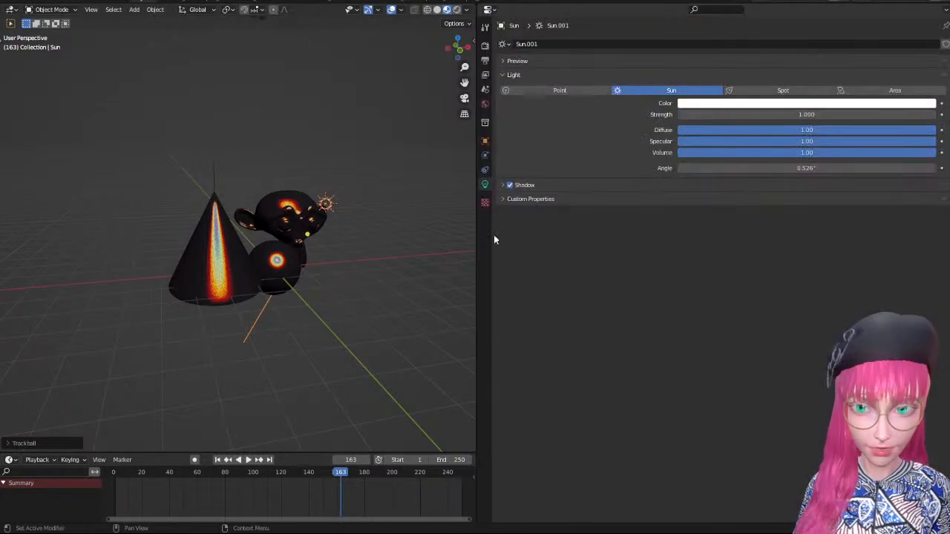
left_click(767, 115)
type("50")
key("Return")
Lower the sun light's strength to 20, 10 and 5 in turn to compare the rainbow bands.
left_click(767, 115)
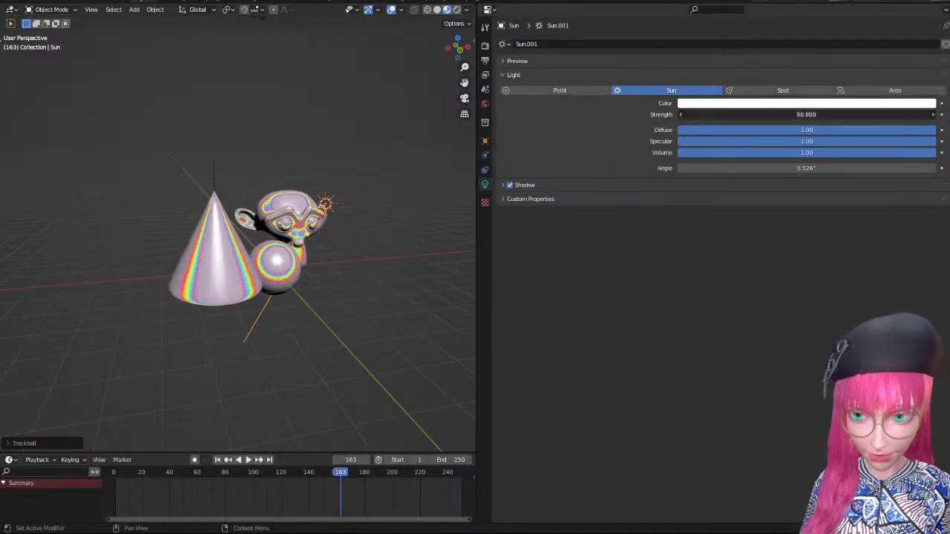
type("20")
key("Return")
left_click(767, 115)
type("10")
key("Return")
left_click(767, 115)
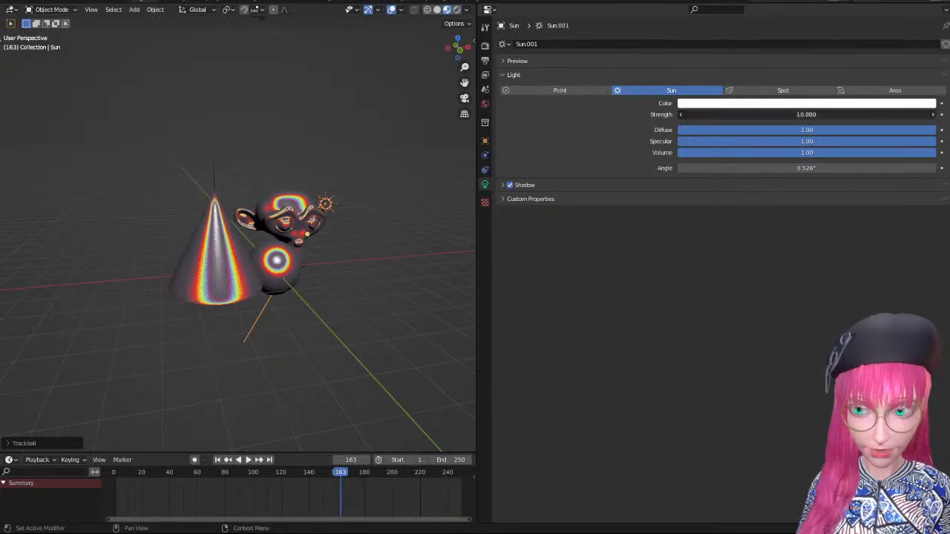
type("5")
key("Return")
Set the sun light's strength to 0.1 and inspect the shading on the objects up close.
left_click(767, 115)
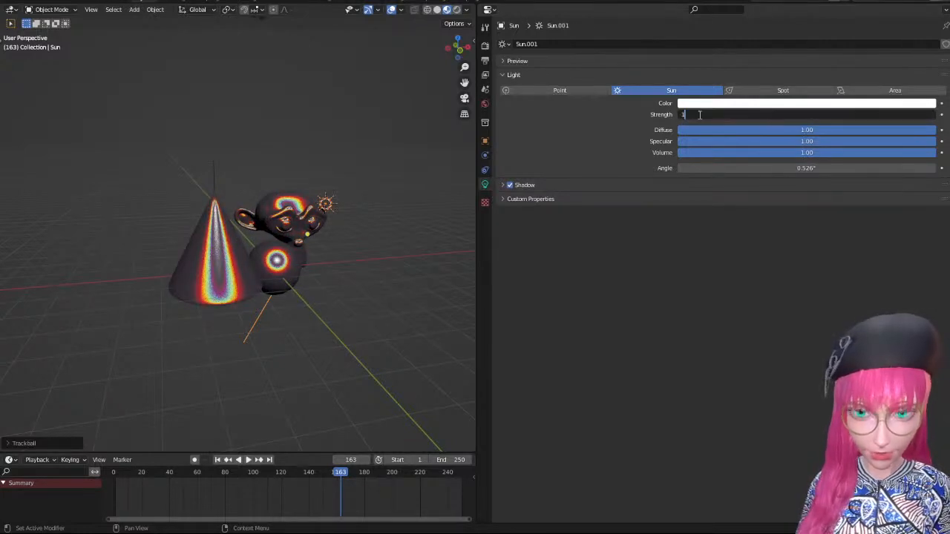
type("0.1")
key("Return")
scroll(388, 195, "up", 7)
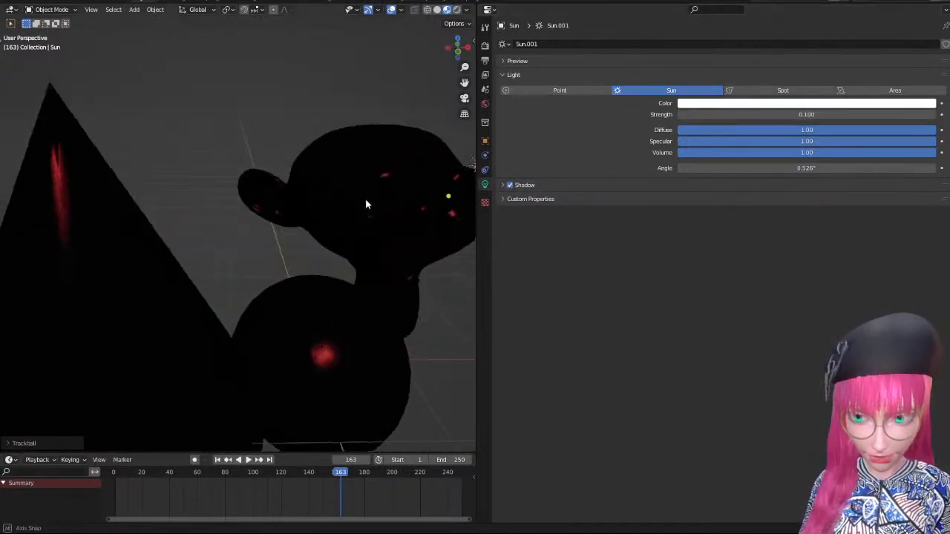
middle_click_drag(365, 198, 361, 168)
scroll(361, 168, "down", 2)
Raise the sun light's strength to 4 and to 5 to compare the holographic effect.
left_click(831, 114)
type("4")
key("Return")
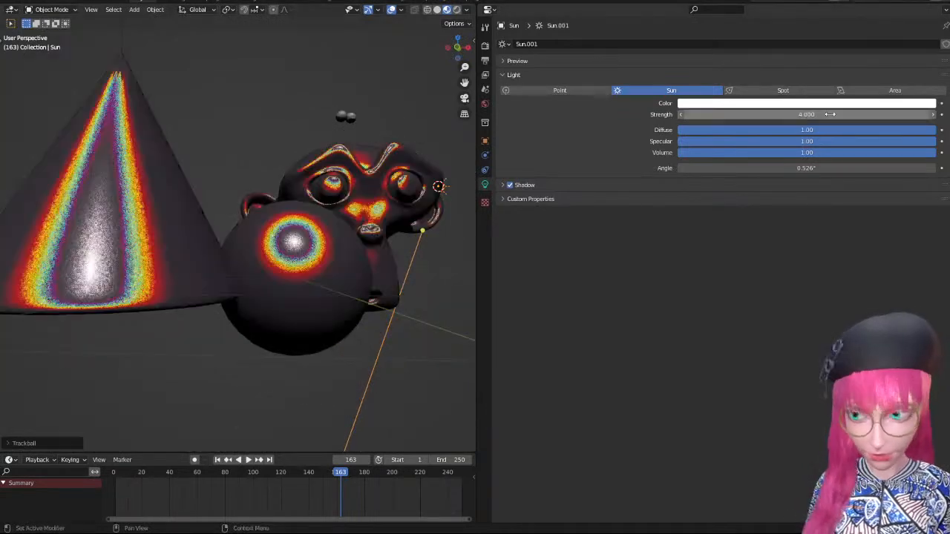
left_click(831, 114)
type("5")
key("Return")
Set the sun light's strength to 20 and re-aim the light with a trackball rotation.
left_click(831, 114)
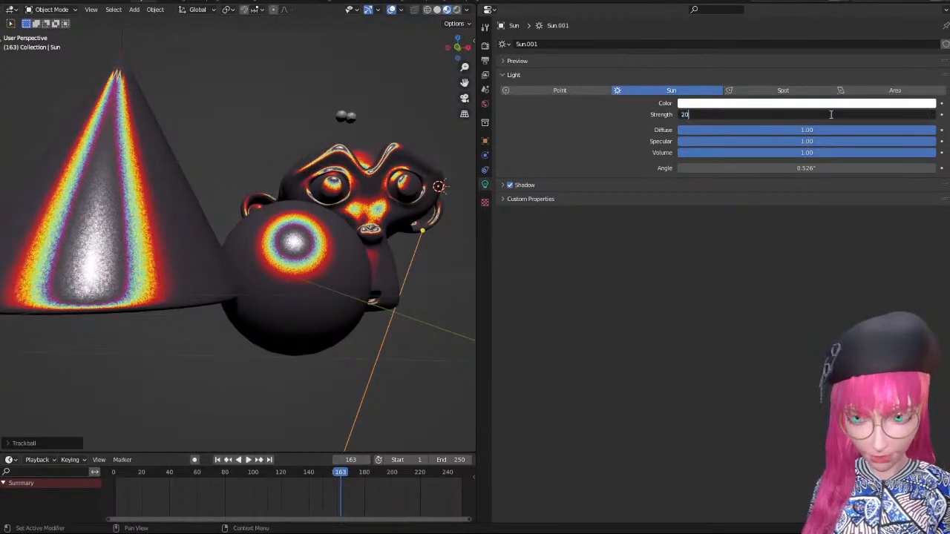
type("20")
key("Return")
scroll(305, 132, "down", 4)
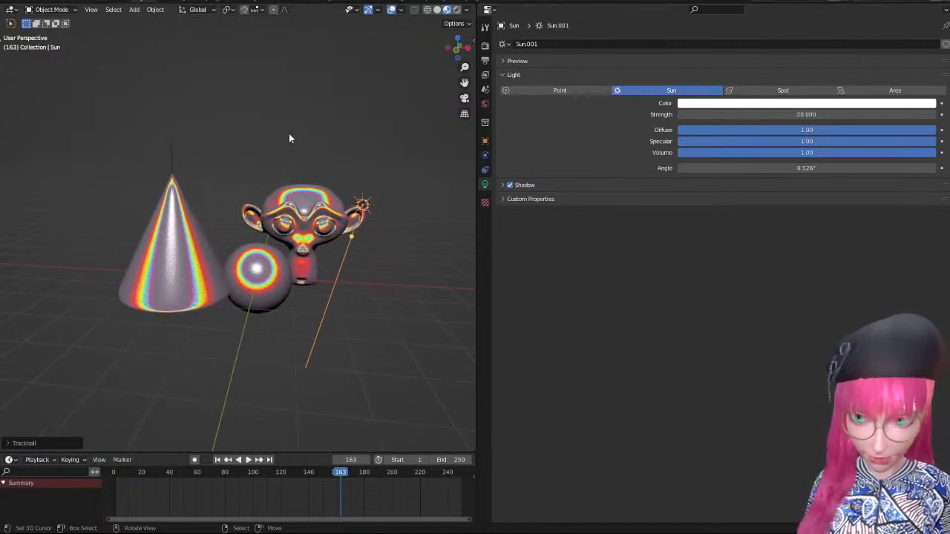
key("r")
key("r")
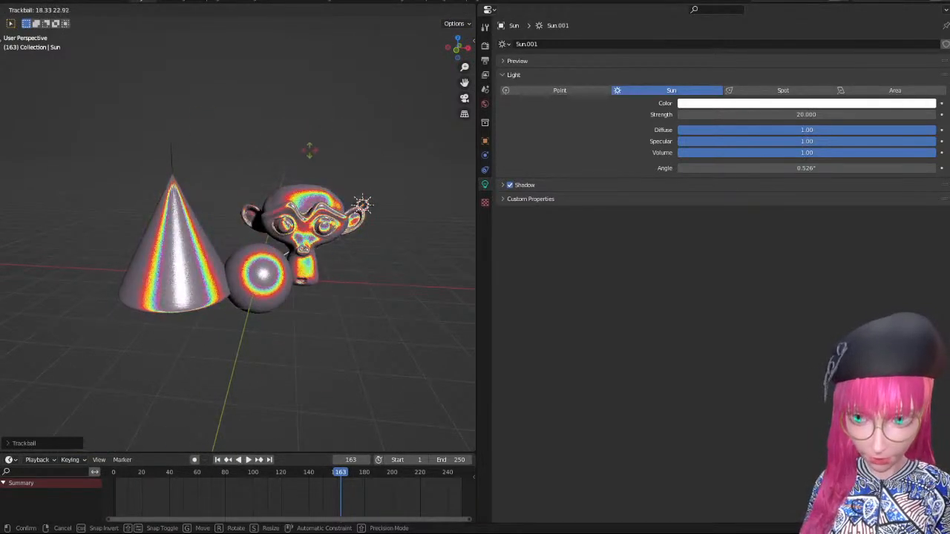
left_click(269, 132)
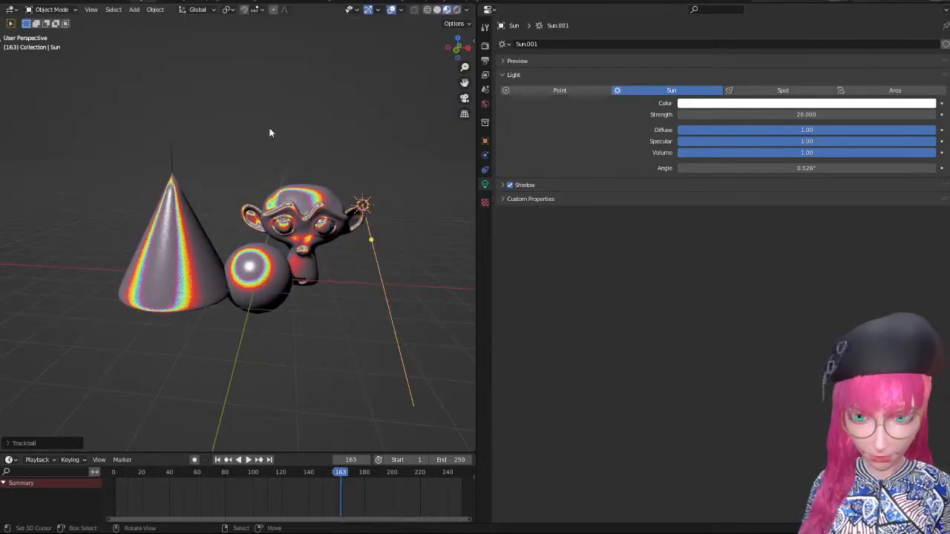
Change the Properties area back to the Shader Editor, select Suzanne, and enter the holographic material's node group.
left_click(487, 9)
left_click(487, 9)
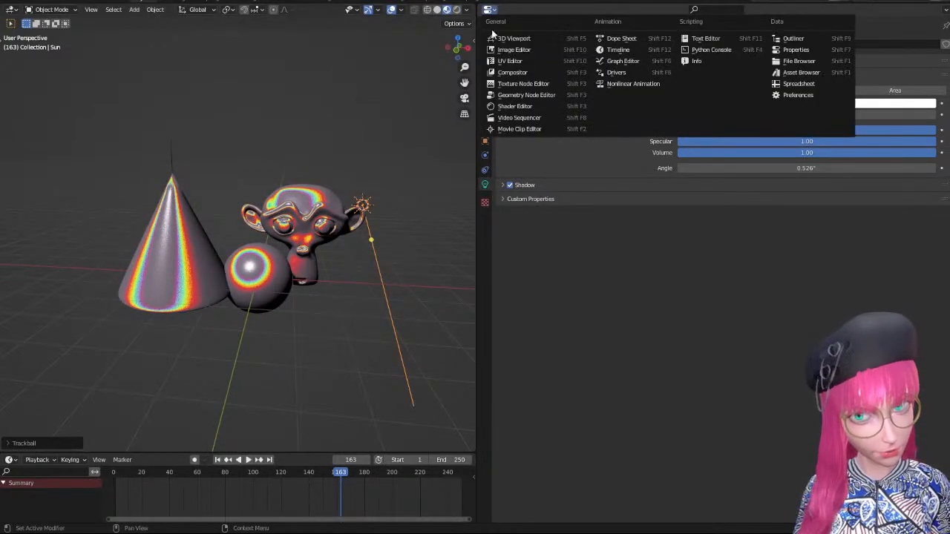
left_click(514, 106)
left_click(367, 217)
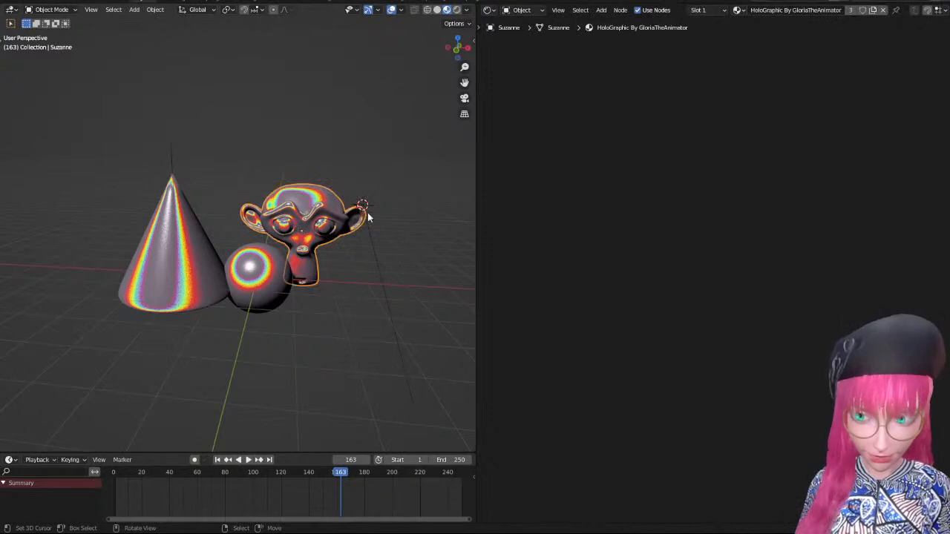
scroll(616, 208, "up", 7)
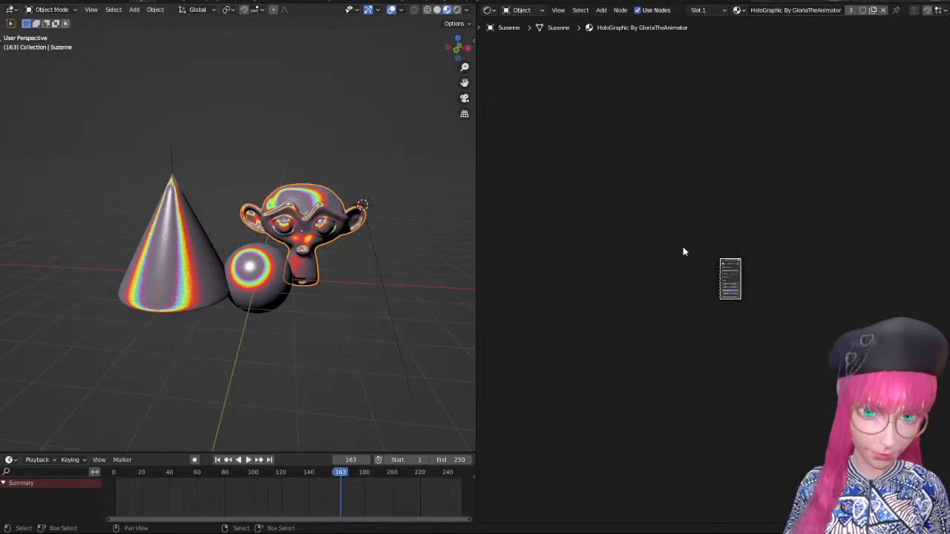
key("Caps_Lock")
key("Tab")
Examine the node network inside the holographic group, from the inputs to the Material Output.
scroll(751, 251, "down", 3)
scroll(750, 252, "down", 1)
middle_click_drag(795, 271, 808, 168)
left_click(738, 178)
scroll(836, 165, "down", 2)
scroll(809, 172, "up", 1)
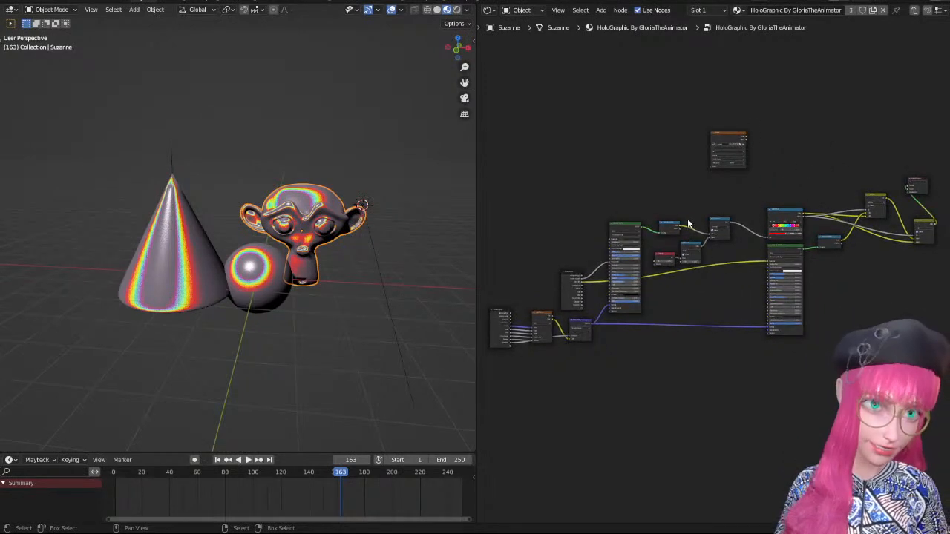
middle_click_drag(600, 240, 624, 220)
scroll(620, 243, "up", 1)
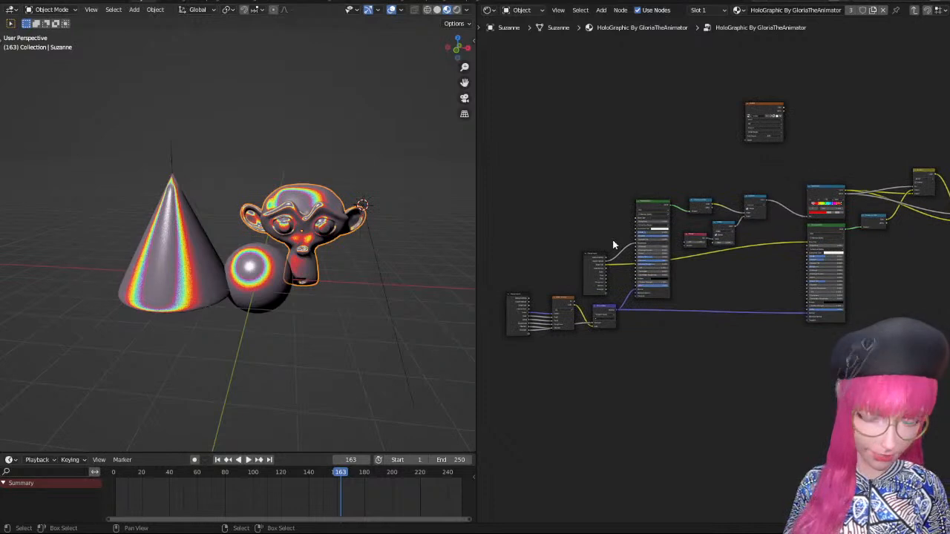
middle_click_drag(577, 279, 673, 282)
middle_click_drag(945, 222, 757, 260)
scroll(773, 258, "up", 1)
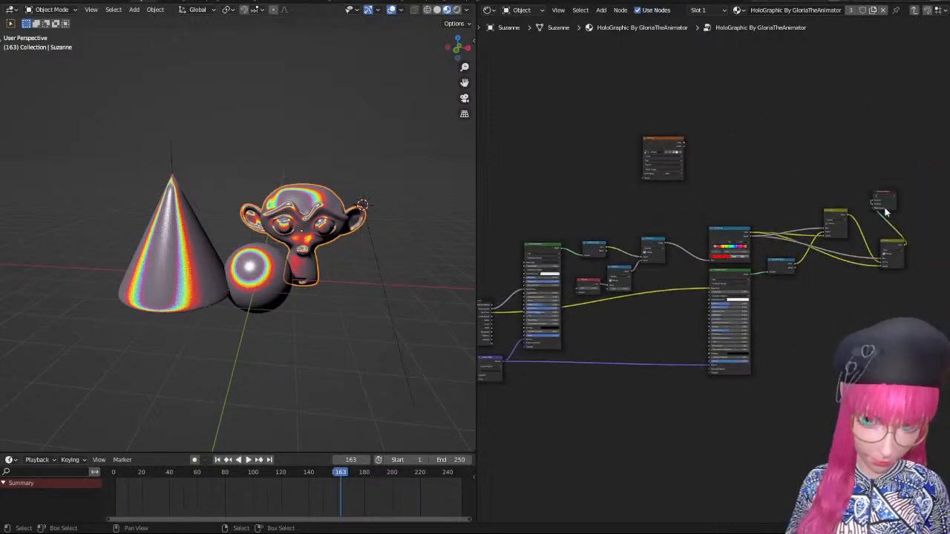
Move the Material Output above the first Principled BSDF and connect that shader's BSDF output to its Surface input.
left_click_drag(888, 196, 640, 196)
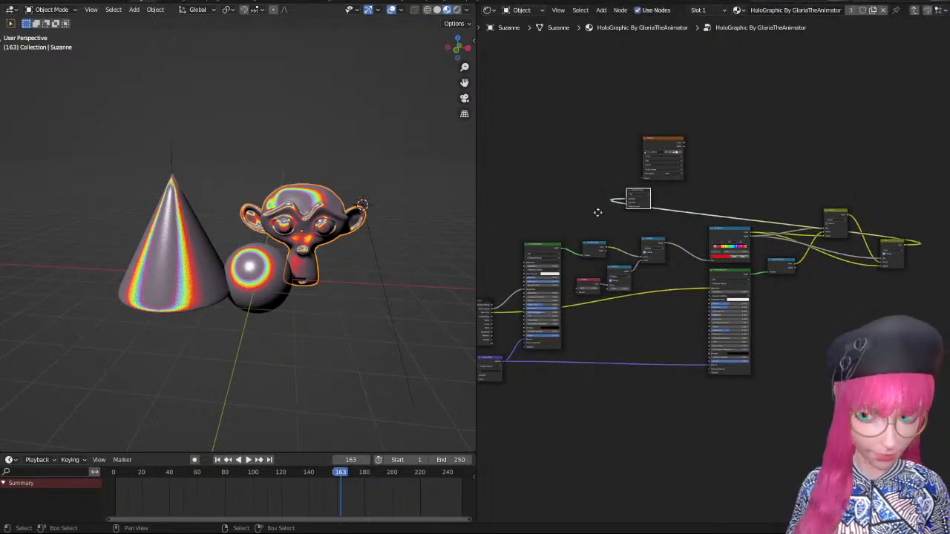
scroll(763, 199, "up", 3)
scroll(757, 206, "down", 2)
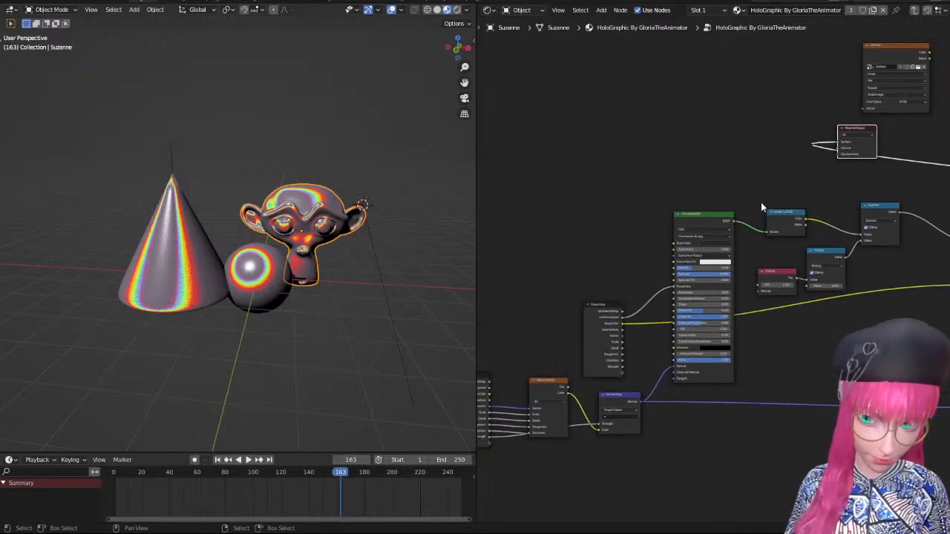
left_click_drag(737, 225, 858, 143)
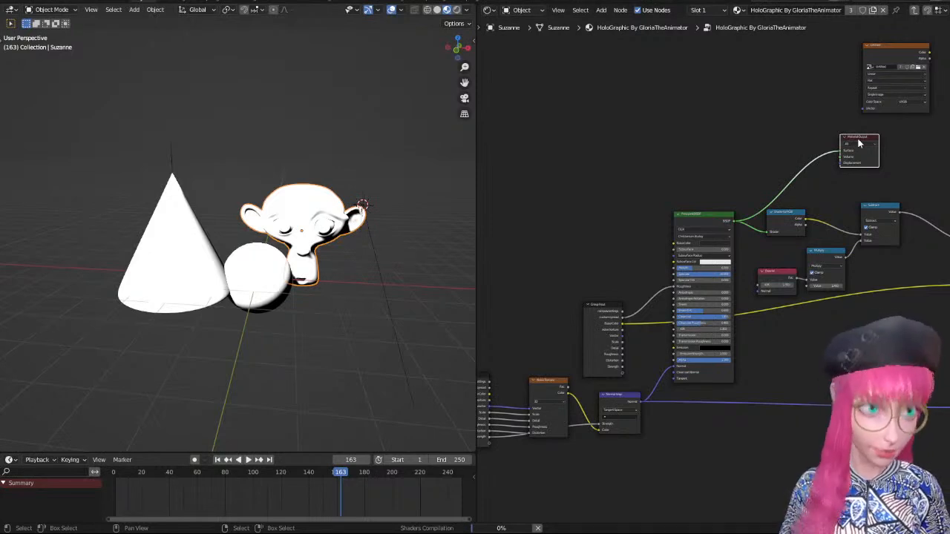
Examine the plain Principled BSDF shading on the objects and the settings of that node.
scroll(275, 245, "up", 3)
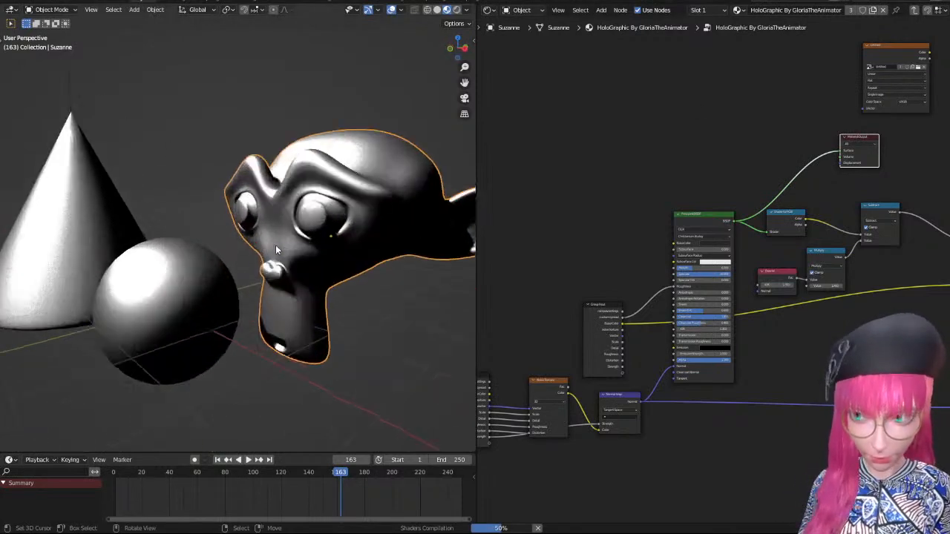
middle_click_drag(275, 245, 322, 292)
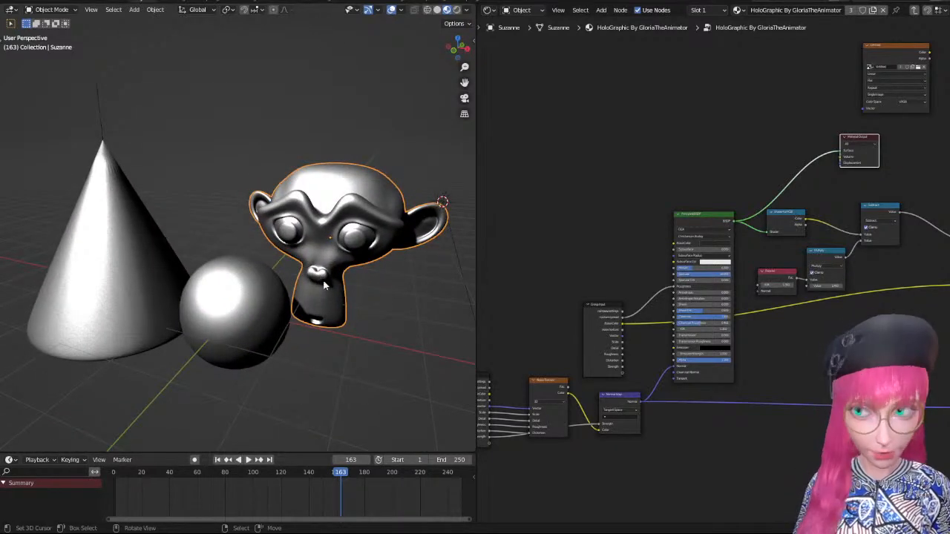
middle_click_drag(324, 286, 393, 282)
scroll(687, 170, "up", 5)
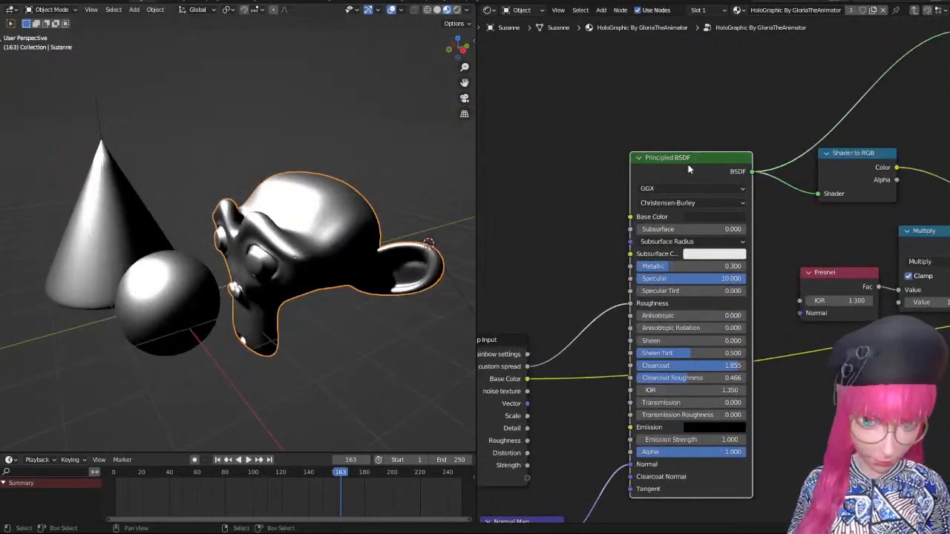
scroll(688, 171, "down", 2)
middle_click_drag(662, 240, 680, 208)
scroll(746, 150, "down", 1)
scroll(720, 178, "up", 2)
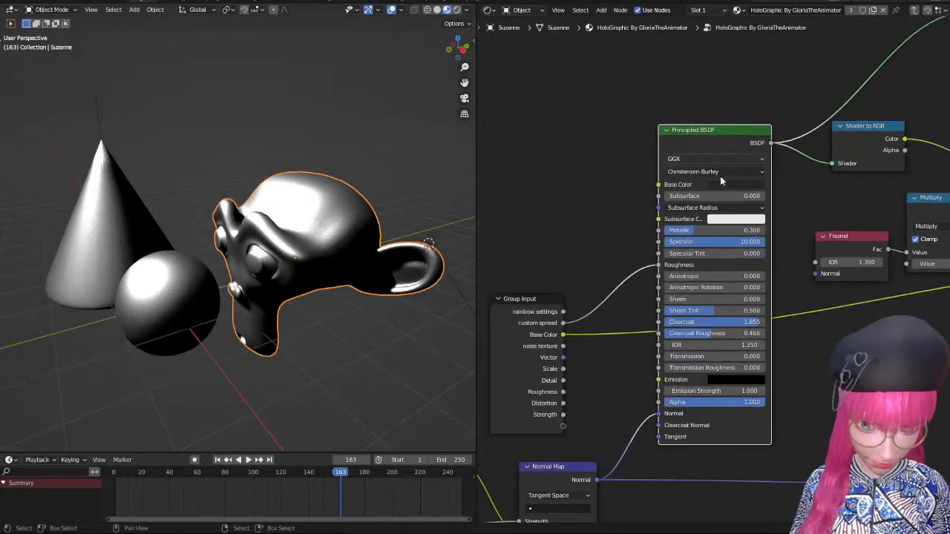
middle_click_drag(720, 178, 723, 138)
scroll(708, 203, "up", 1)
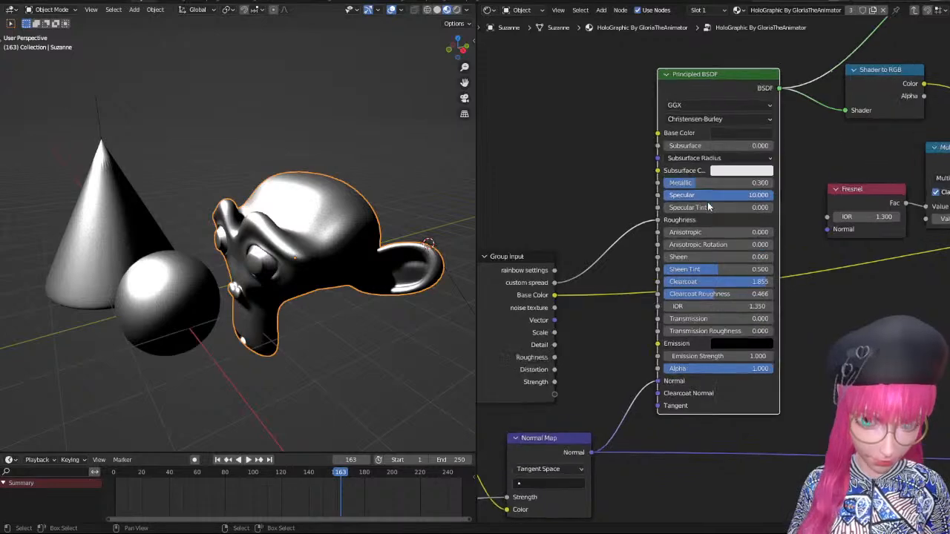
scroll(708, 202, "up", 1)
middle_click_drag(334, 276, 397, 270)
middle_click_drag(745, 86, 739, 121)
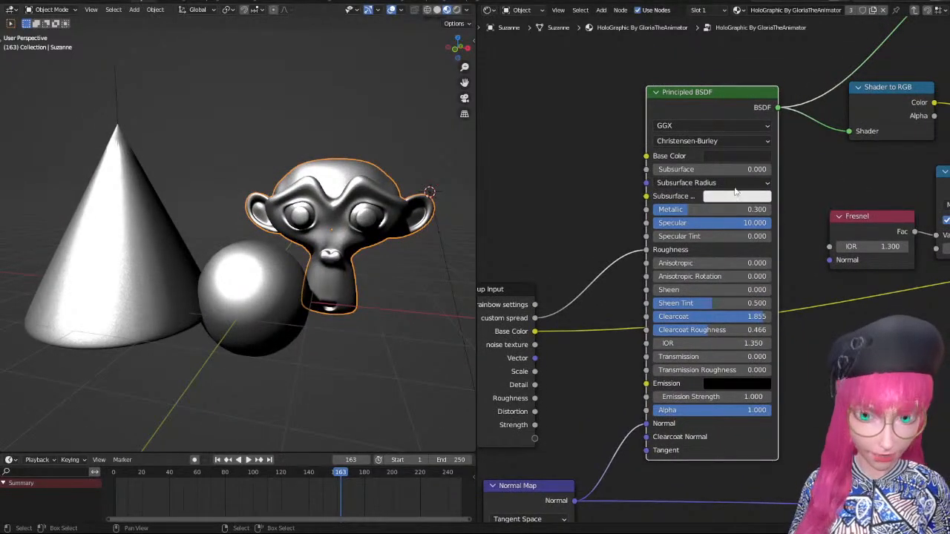
Try Specular values of 1 and 100 on the first Principled BSDF, and restore it to 10.
left_click(717, 223)
type("1")
key("Return")
left_click(718, 224)
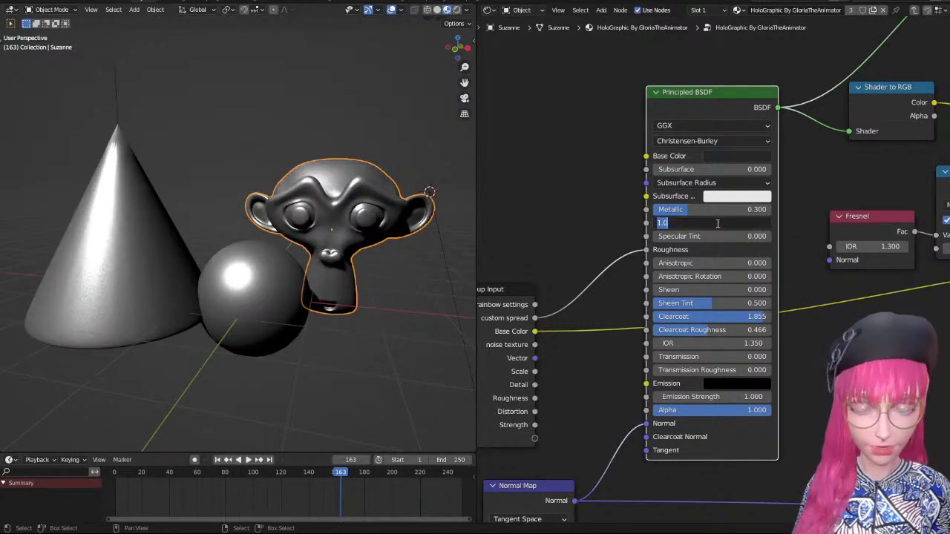
type("100")
key("Return")
key("ctrl+z")
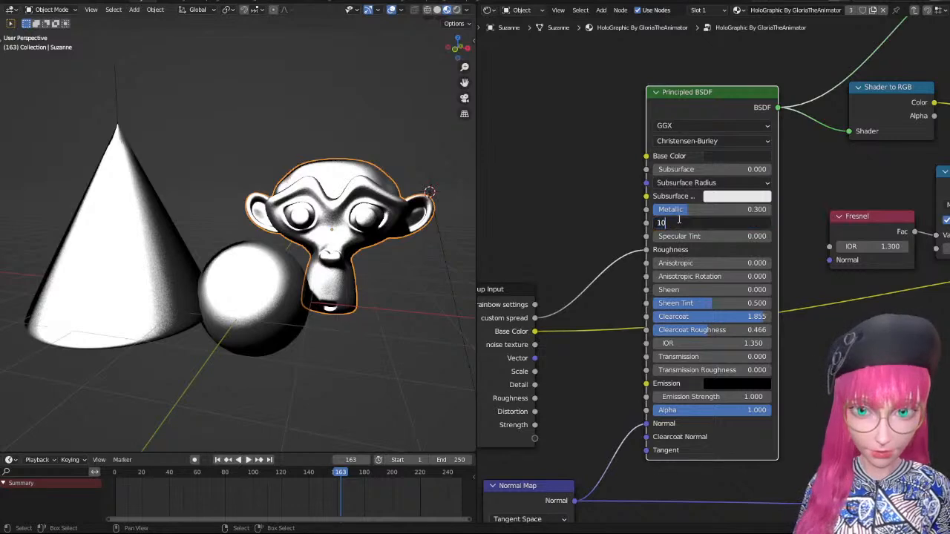
Examine the highlights from several angles and the Shader to RGB, Fresnel, Multiply and Subtract nodes after the Principled BSDF.
middle_click_drag(221, 272, 260, 232)
scroll(834, 206, "down", 2)
middle_click_drag(835, 206, 687, 306)
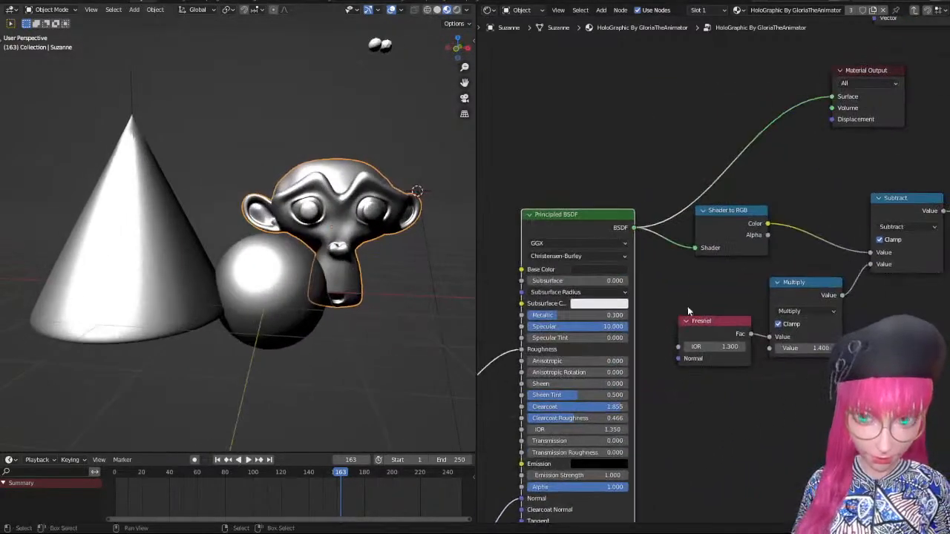
scroll(687, 306, "down", 2)
mouse_move(305, 260)
middle_mouse_down()
mouse_move(282, 250)
mouse_move(262, 276)
mouse_move(299, 246)
middle_mouse_up()
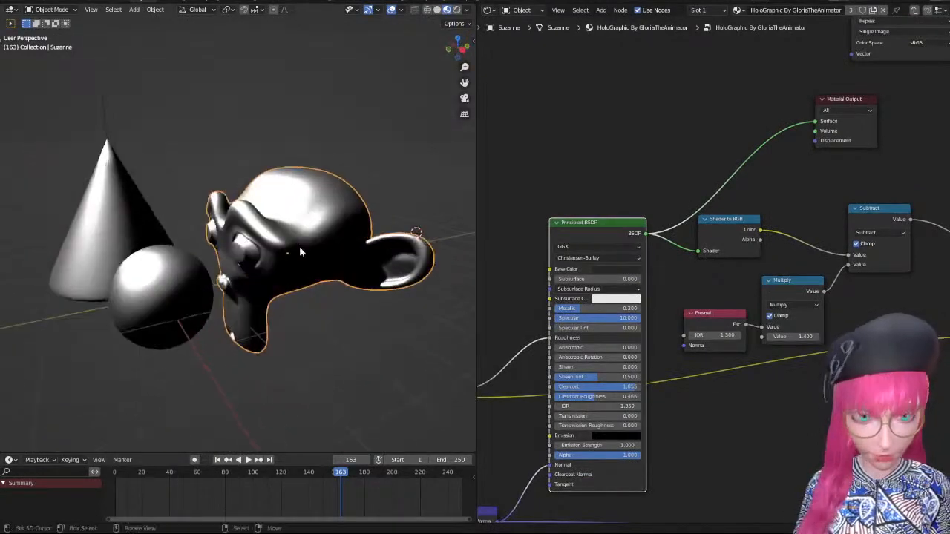
scroll(679, 228, "down", 1)
middle_click_drag(679, 228, 509, 250)
middle_click_drag(358, 239, 341, 218)
middle_click_drag(757, 201, 728, 212)
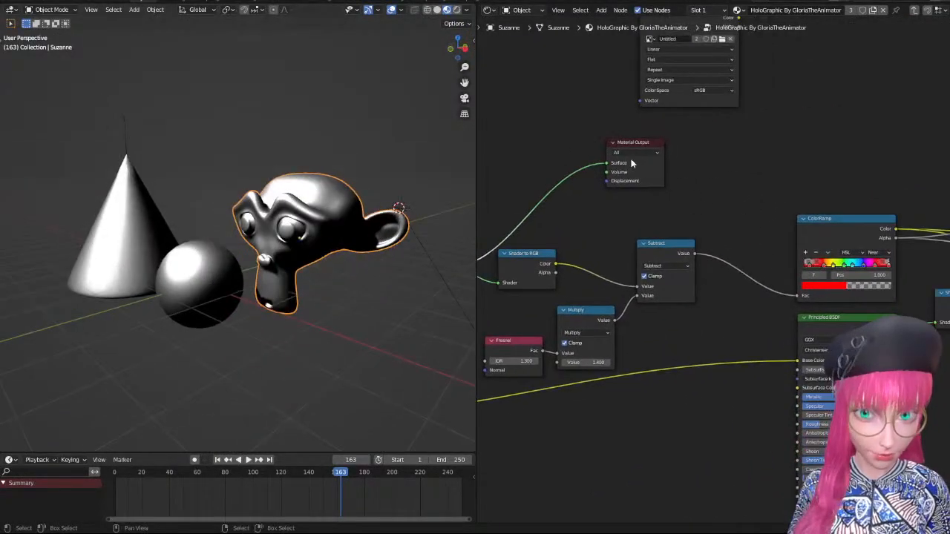
Replace the Material Output's Surface link with the Fresnel node's Fac output and inspect the effect on the objects.
left_click_drag(633, 144, 661, 142)
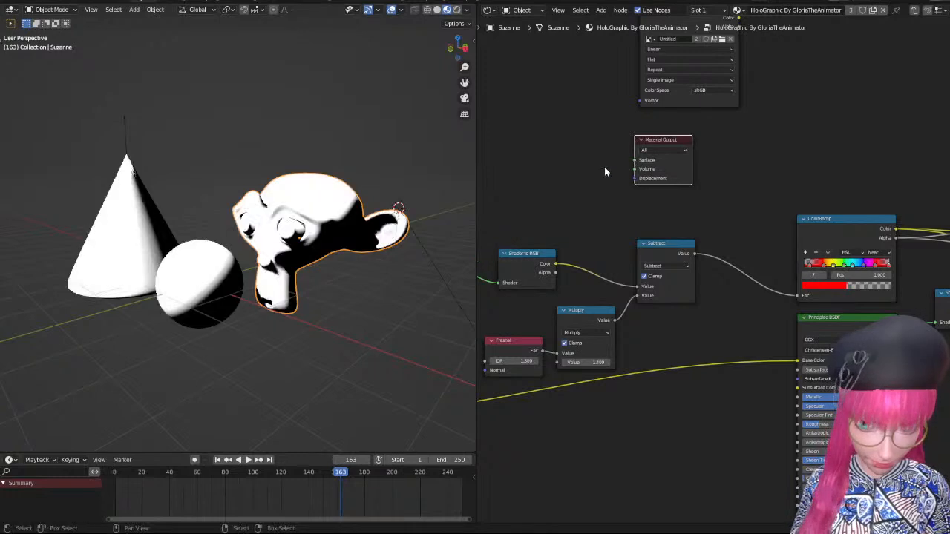
middle_click_drag(604, 166, 640, 158)
left_click_drag(669, 157, 578, 343)
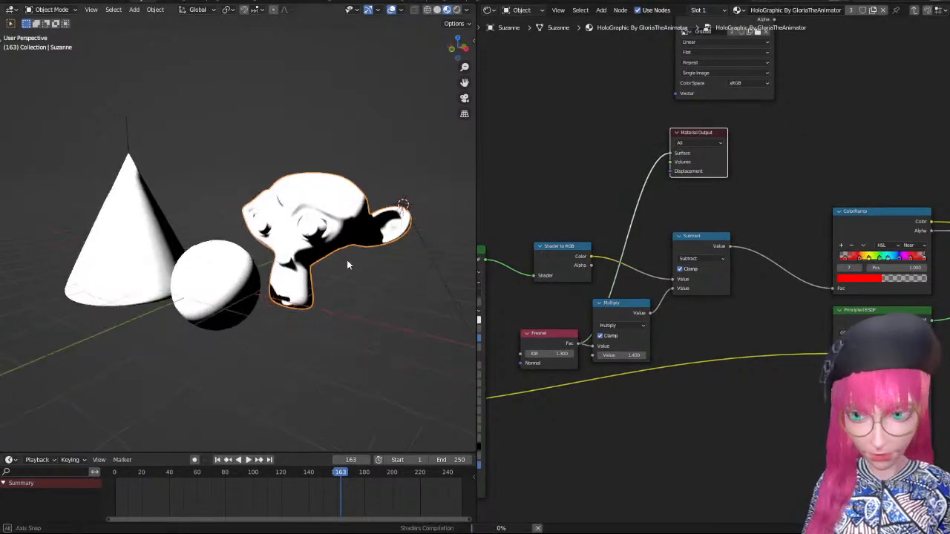
mouse_move(347, 259)
middle_mouse_down()
mouse_move(437, 254)
mouse_move(400, 282)
mouse_move(365, 261)
middle_mouse_up()
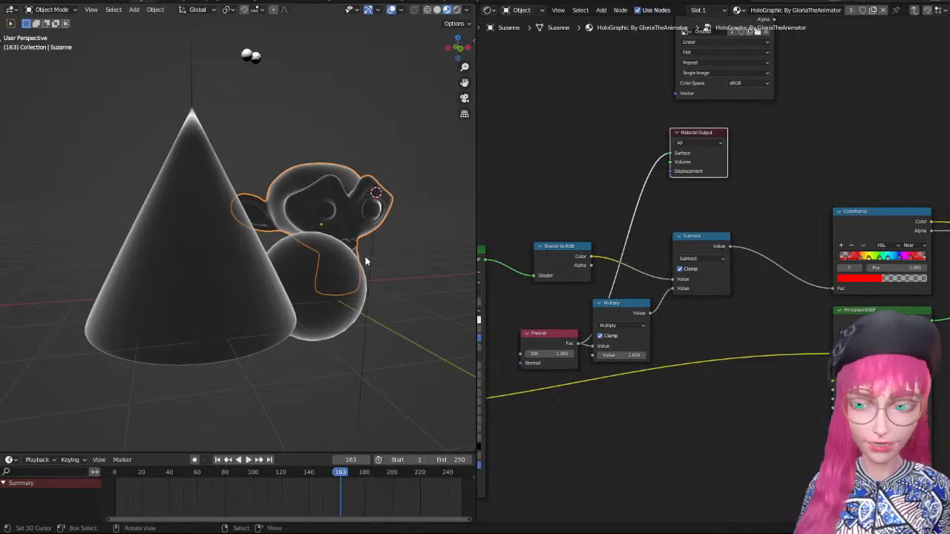
Preview the Multiply node on the models by connecting its Value output to the Material Output's Surface.
middle_click_drag(365, 256, 321, 244)
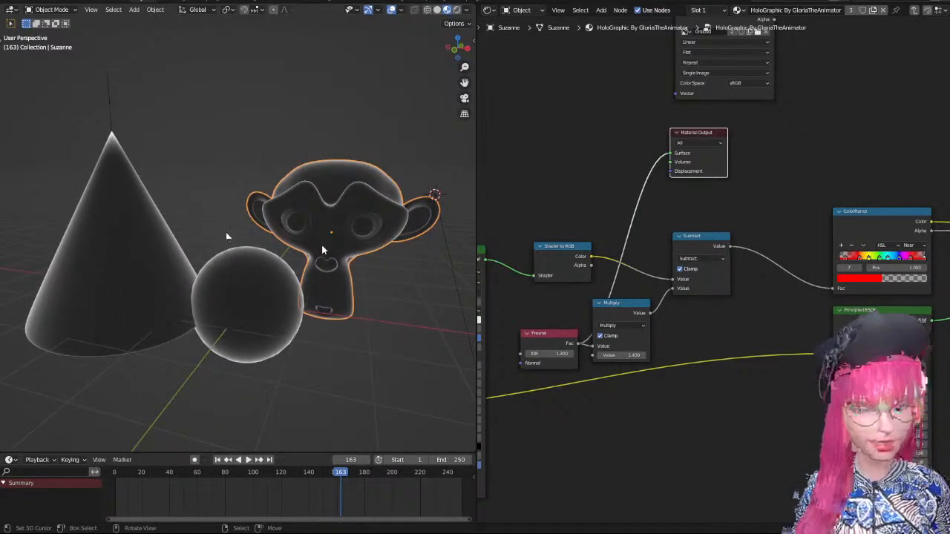
middle_click_drag(321, 250, 330, 196)
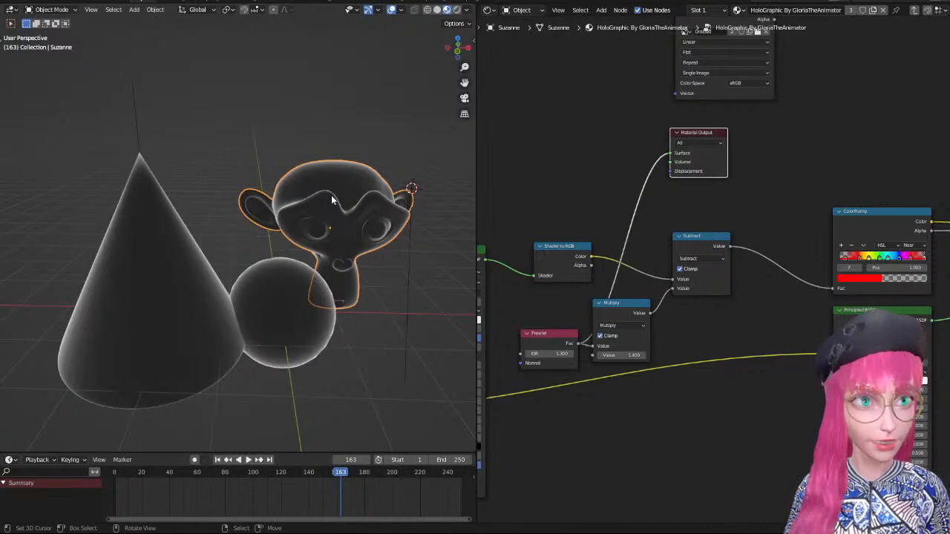
middle_click_drag(680, 190, 661, 175)
scroll(659, 186, "up", 1)
left_click(624, 301)
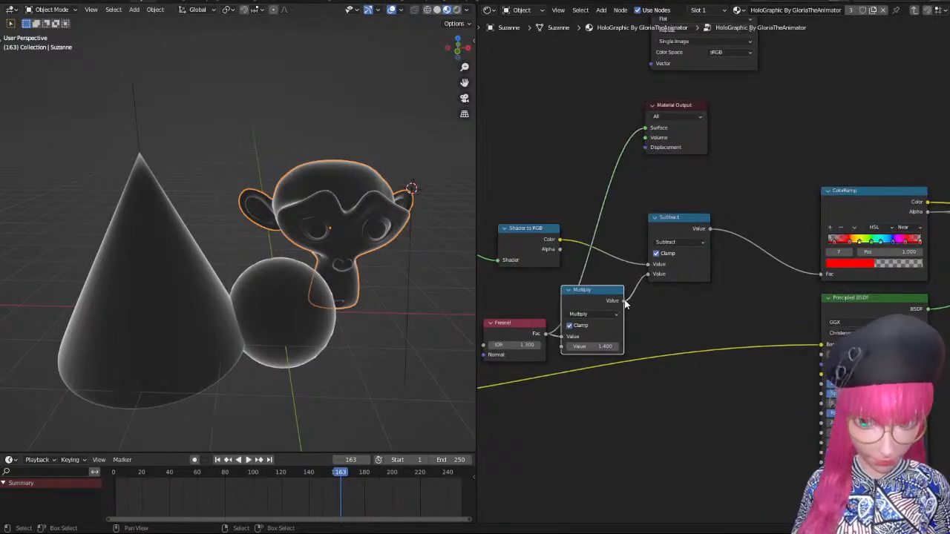
mouse_move(624, 300)
left_mouse_down()
mouse_move(643, 128)
mouse_move(639, 140)
mouse_move(631, 134)
mouse_move(646, 128)
left_mouse_up()
middle_click_drag(353, 251, 341, 217)
scroll(341, 217, "up", 1)
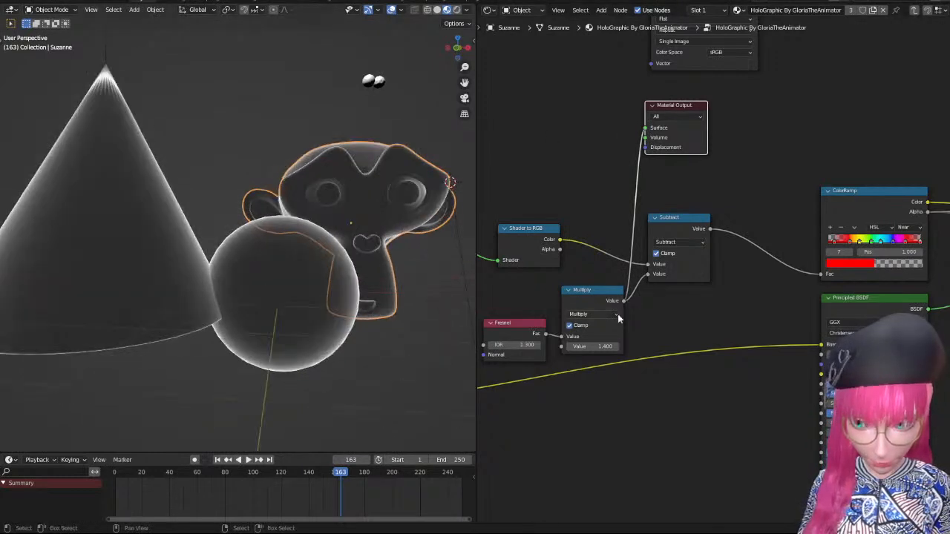
middle_click_drag(403, 290, 376, 306)
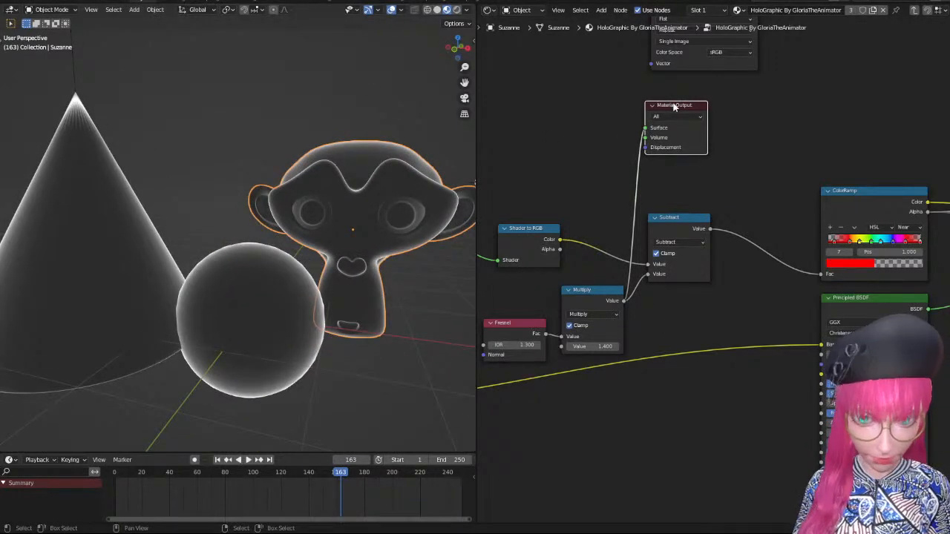
Move the Material Output above the Subtract node and preview Subtract's Value through the Surface input.
mouse_move(674, 106)
left_mouse_down()
mouse_move(731, 115)
mouse_move(704, 137)
left_mouse_up()
middle_click_drag(571, 184, 611, 174)
middle_click_drag(322, 253, 369, 234)
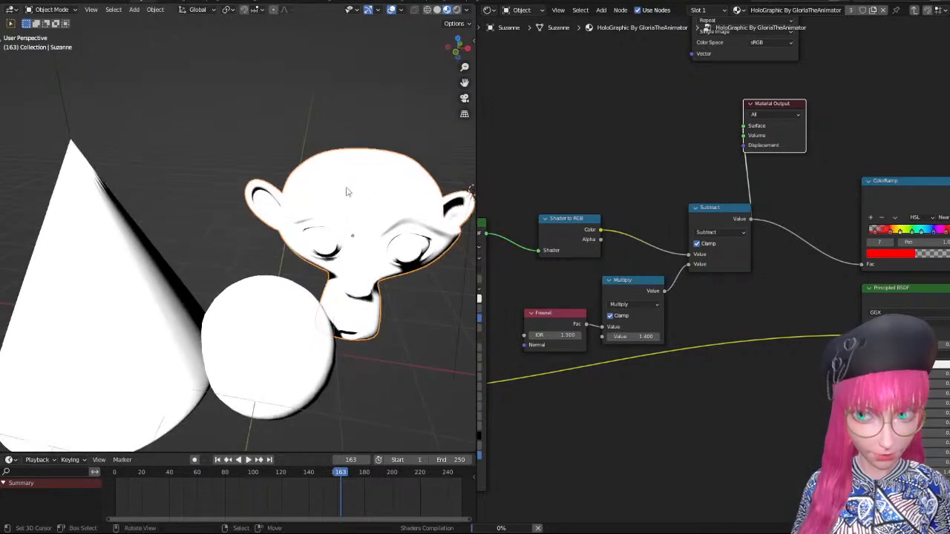
middle_click_drag(349, 237, 397, 217)
middle_click_drag(341, 227, 321, 212)
scroll(320, 212, "up", 2)
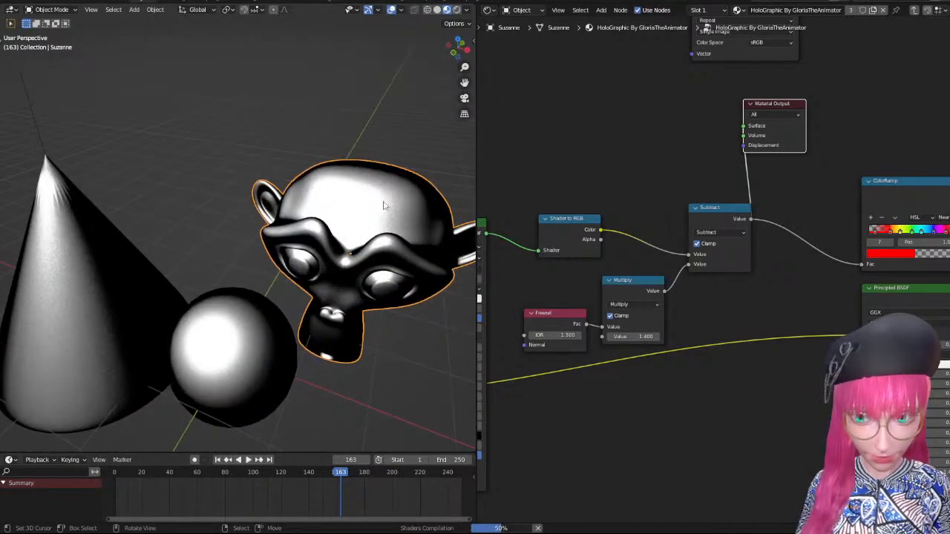
middle_click_drag(384, 203, 263, 234)
scroll(263, 234, "down", 2)
Connect the Shader to RGB node's Color to the Material Output's Surface and inspect the shading on the models.
left_click_drag(601, 230, 743, 126)
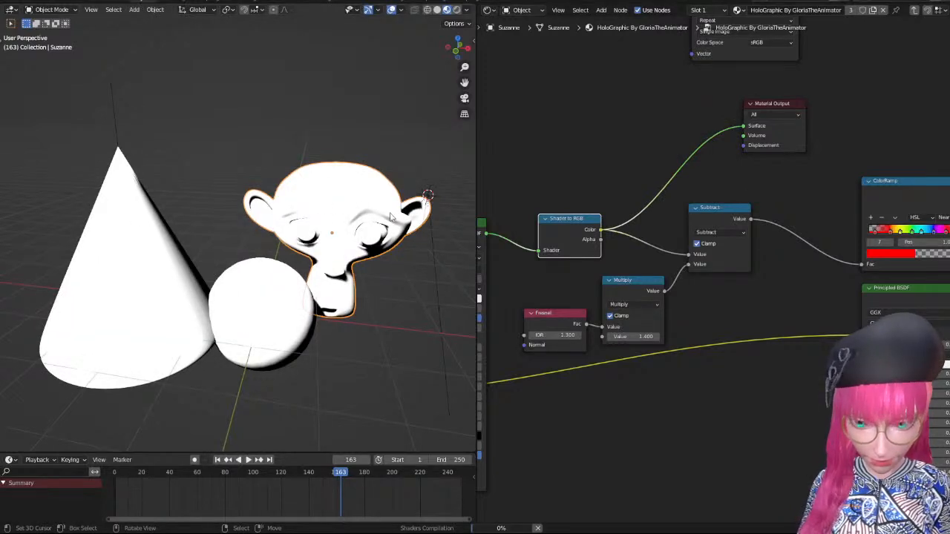
mouse_move(393, 218)
middle_mouse_down()
mouse_move(235, 253)
mouse_move(401, 223)
mouse_move(381, 221)
middle_mouse_up()
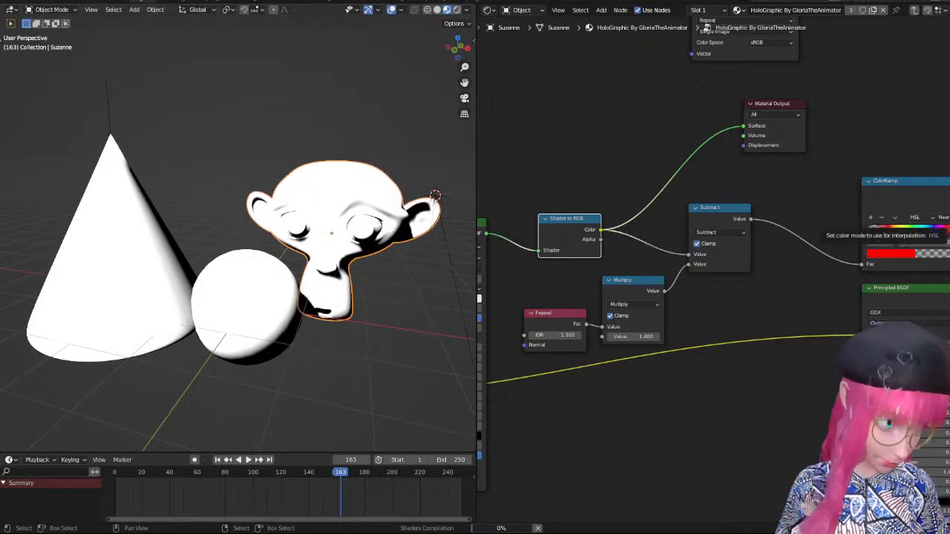
scroll(209, 250, "up", 1)
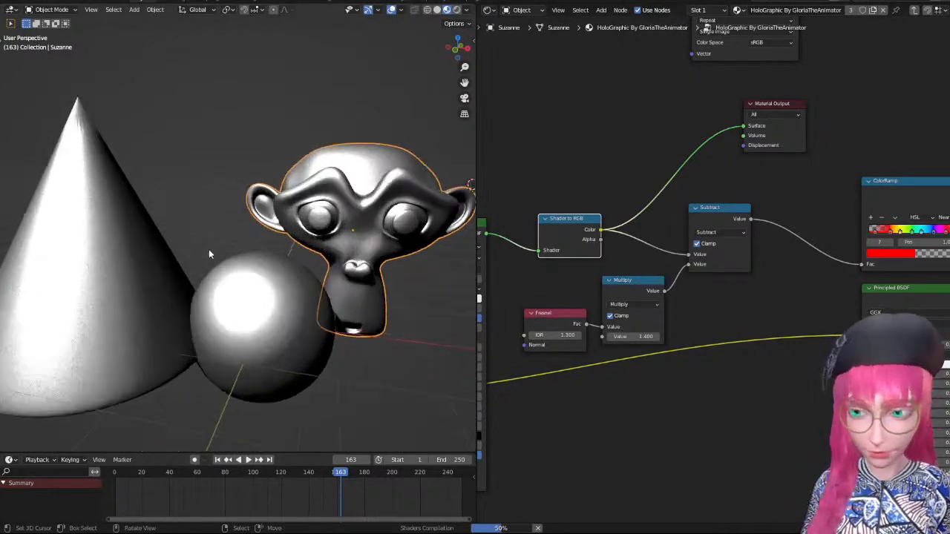
mouse_move(299, 238)
middle_mouse_down()
mouse_move(288, 257)
mouse_move(395, 169)
mouse_move(231, 247)
mouse_move(82, 222)
middle_mouse_up()
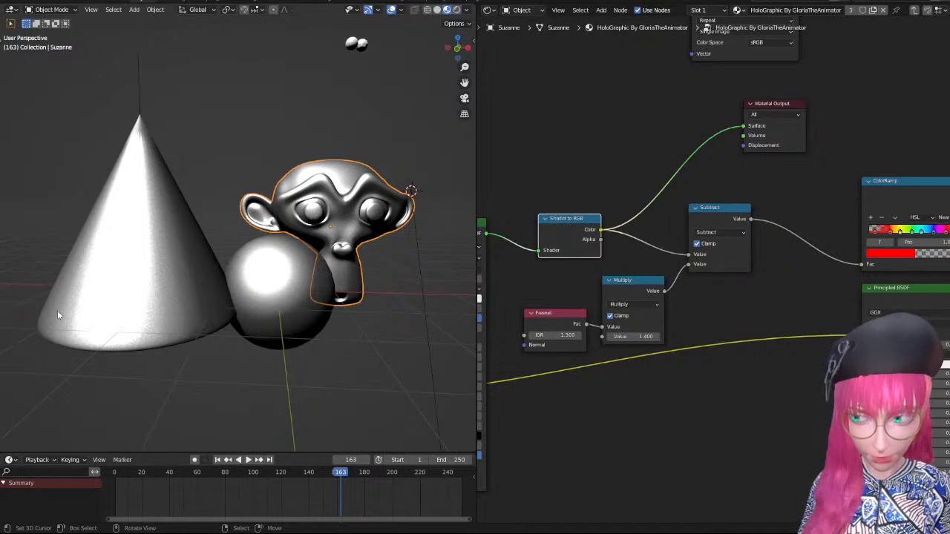
middle_click_drag(328, 187, 386, 205)
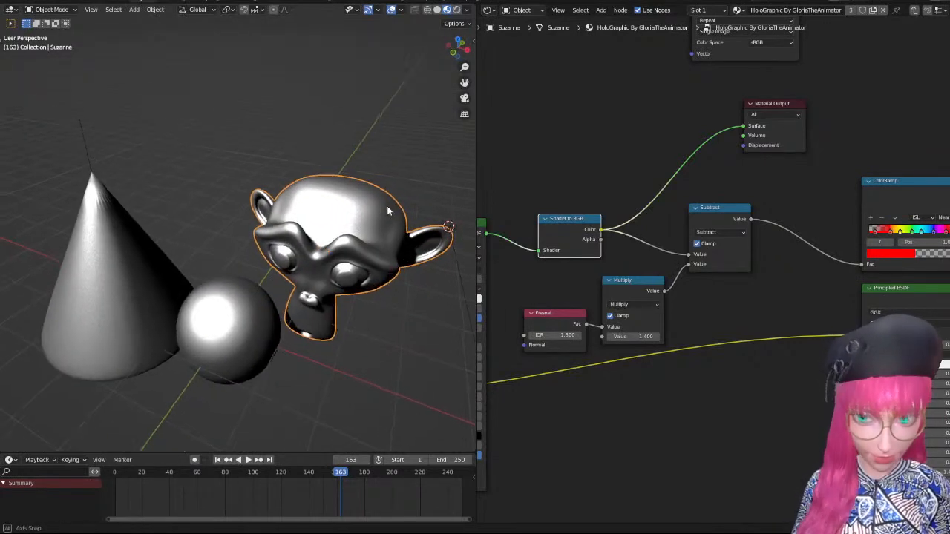
scroll(391, 204, "up", 4)
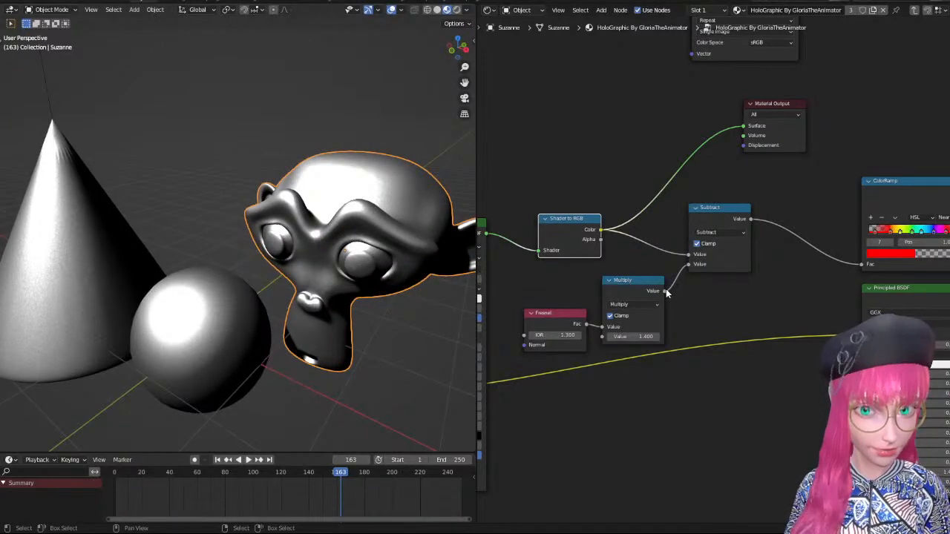
Reconnect the Subtract node's Value to the Material Output's Surface and inspect the models from several angles.
left_click(632, 287)
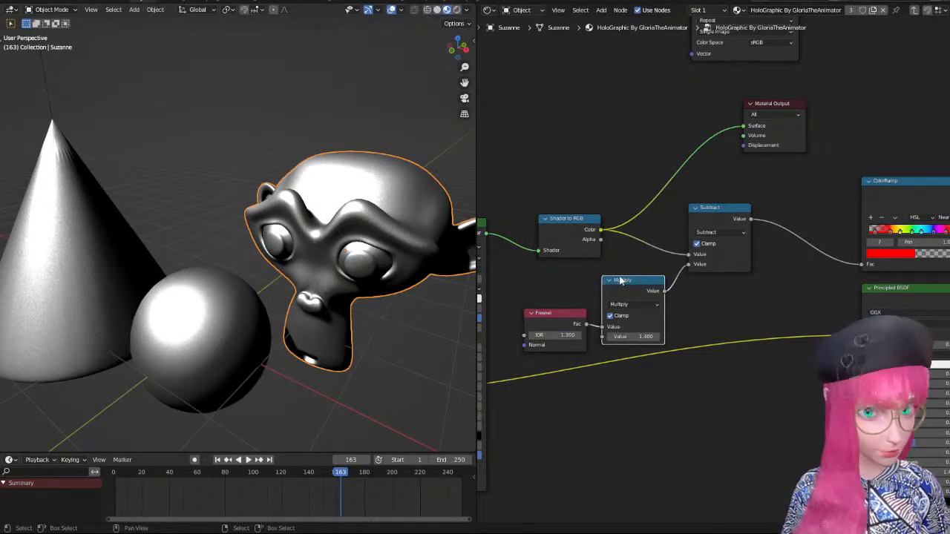
middle_click_drag(791, 203, 772, 237)
left_click(738, 226)
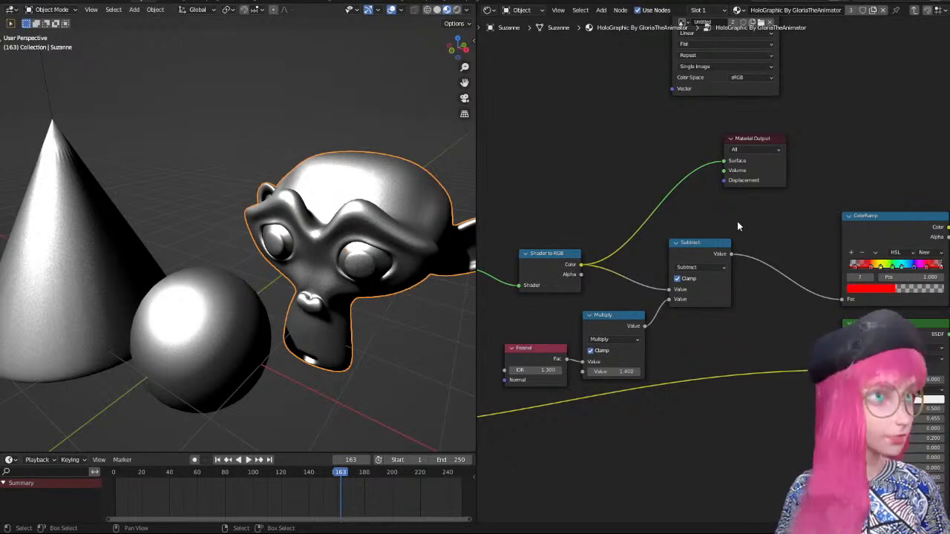
mouse_move(731, 254)
left_mouse_down()
mouse_move(733, 175)
mouse_move(724, 160)
left_mouse_up()
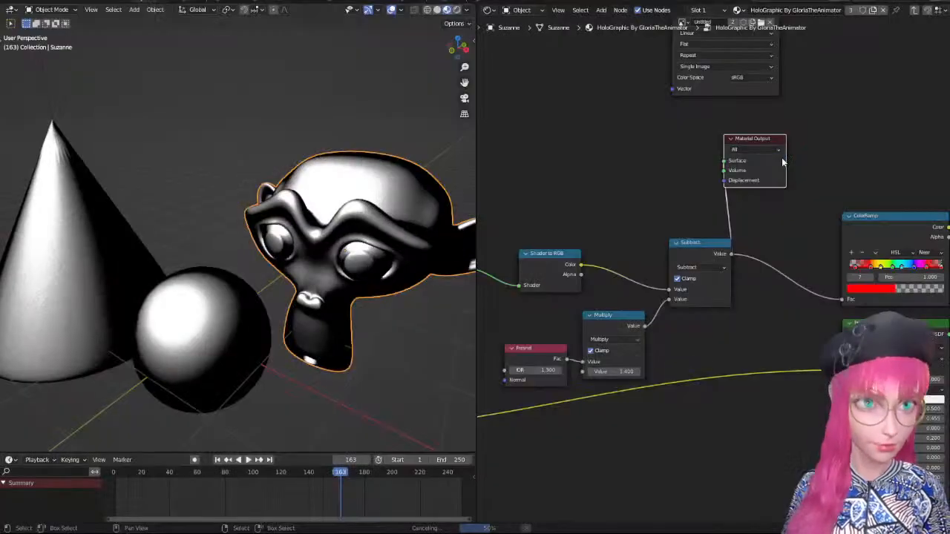
middle_click_drag(369, 206, 372, 248)
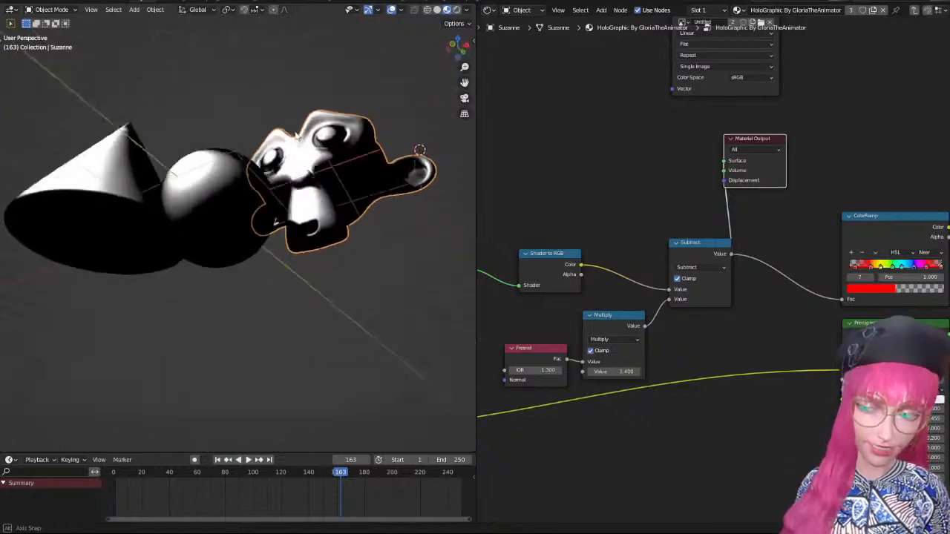
scroll(757, 210, "down", 1)
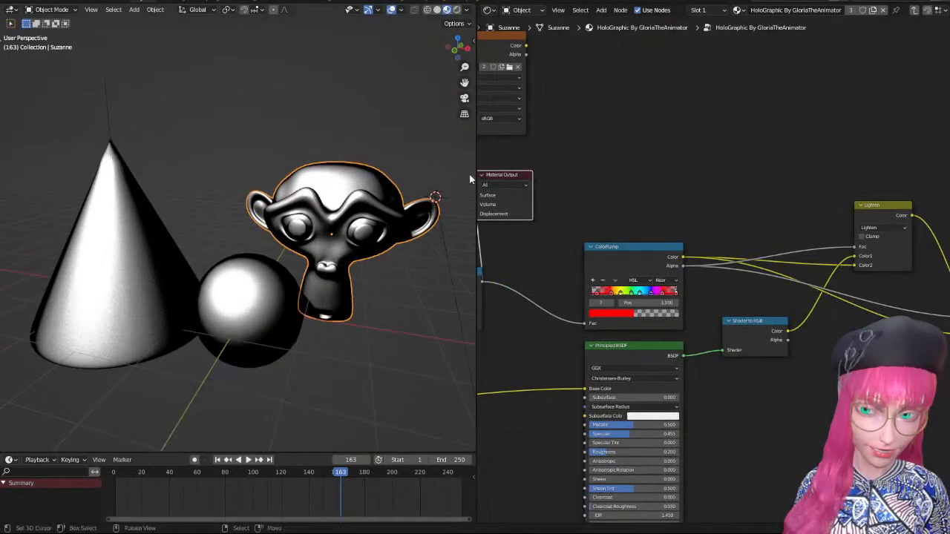
Move the Material Output above the ColorRamp and connect the ramp's Color to Surface to preview the rainbow bands.
left_click_drag(506, 171, 649, 170)
middle_click_drag(297, 245, 393, 154)
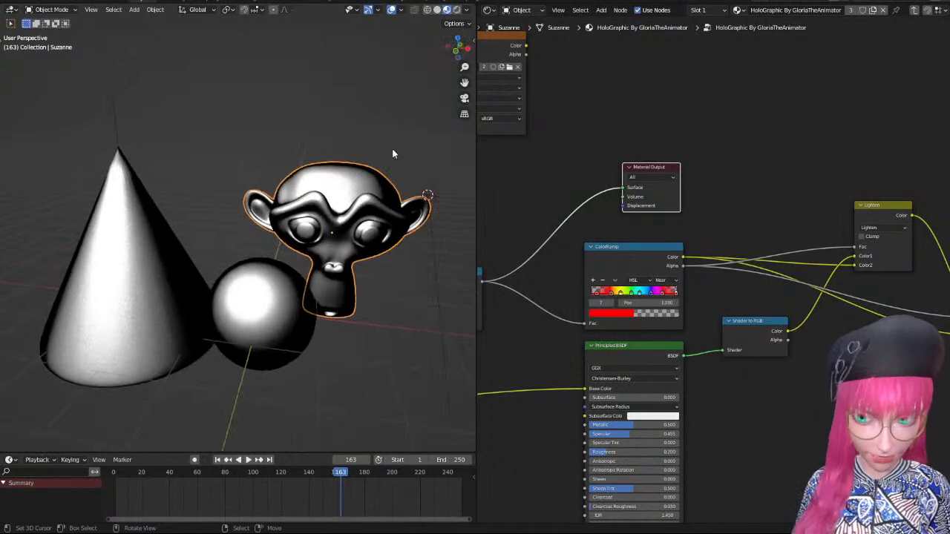
middle_click_drag(183, 222, 150, 238)
scroll(150, 238, "up", 1)
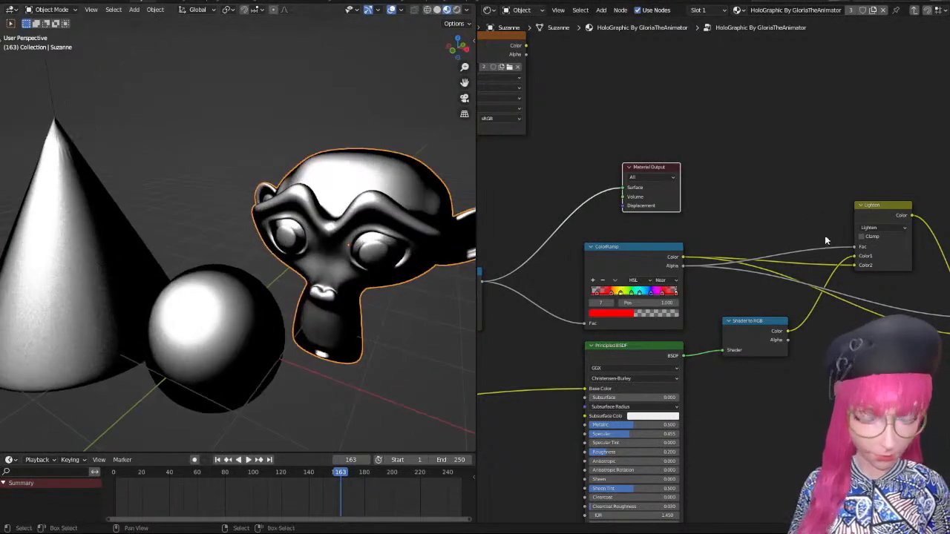
scroll(680, 247, "up", 1)
middle_click_drag(680, 247, 589, 231)
left_click_drag(591, 242, 674, 141)
middle_click_drag(371, 185, 345, 192)
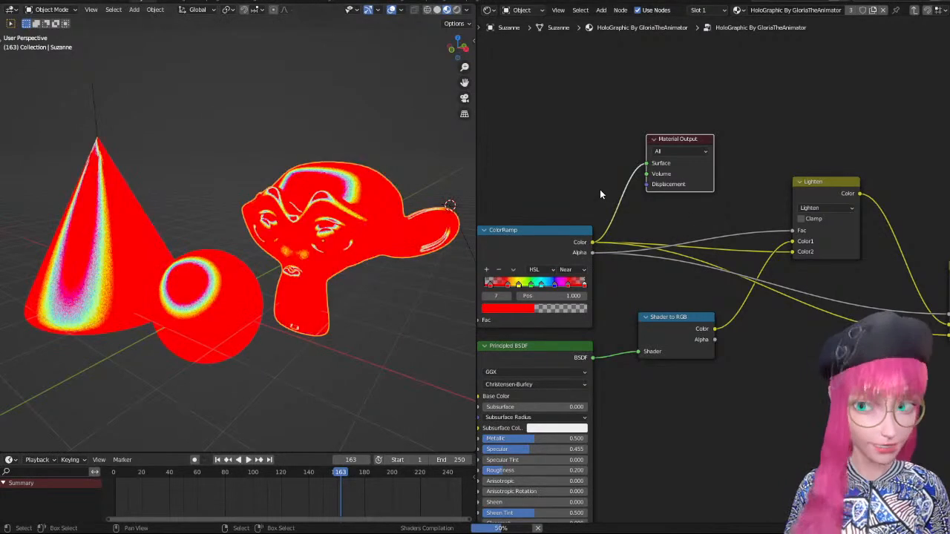
middle_click_drag(75, 242, 78, 312)
middle_click_drag(137, 306, 239, 245)
scroll(299, 275, "up", 3)
middle_click_drag(299, 275, 264, 280)
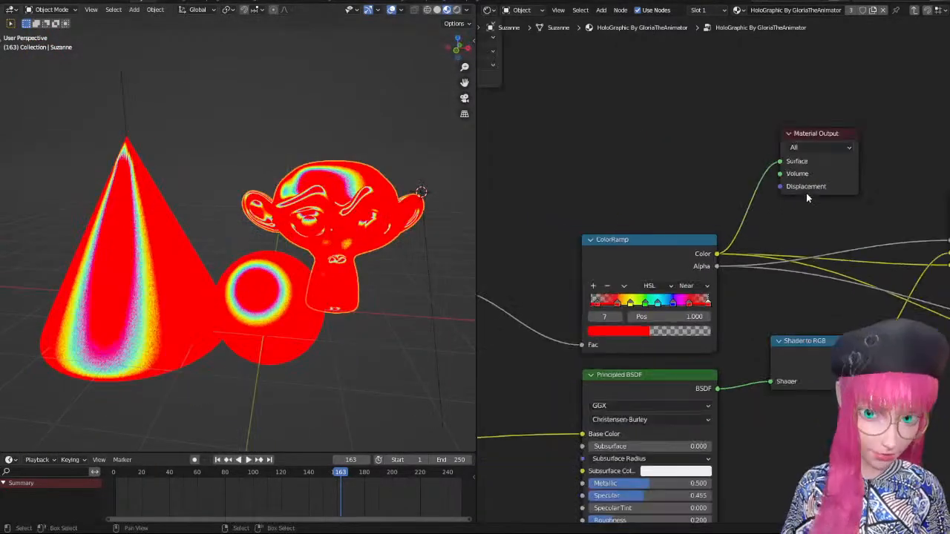
Examine the ColorRamp's rainbow stops up close and select its first colour stop.
scroll(806, 193, "down", 1)
middle_click_drag(806, 193, 738, 202)
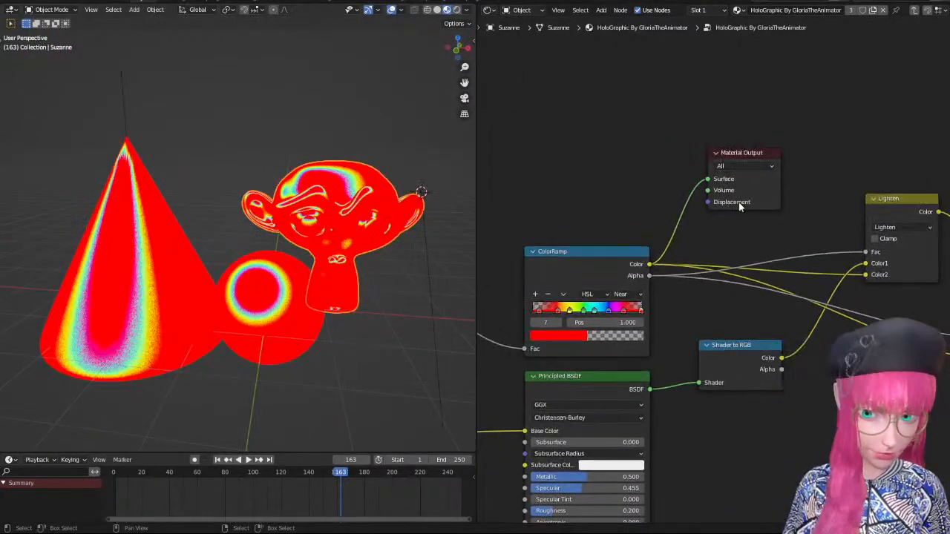
scroll(634, 308, "up", 7)
middle_click_drag(559, 365, 612, 343)
scroll(612, 343, "down", 1)
middle_click_drag(763, 209, 682, 287)
scroll(682, 287, "down", 1)
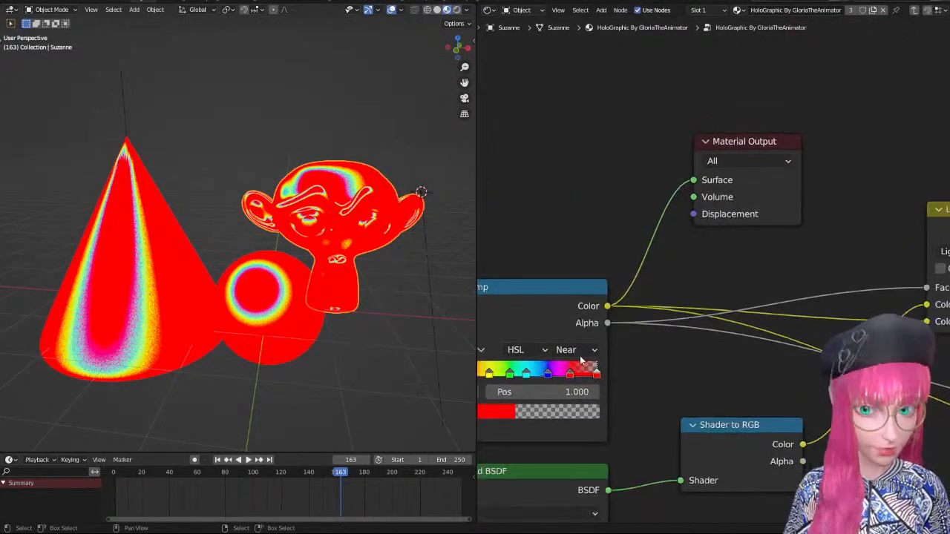
middle_click_drag(592, 422, 749, 368)
scroll(632, 339, "up", 1)
left_click(598, 319)
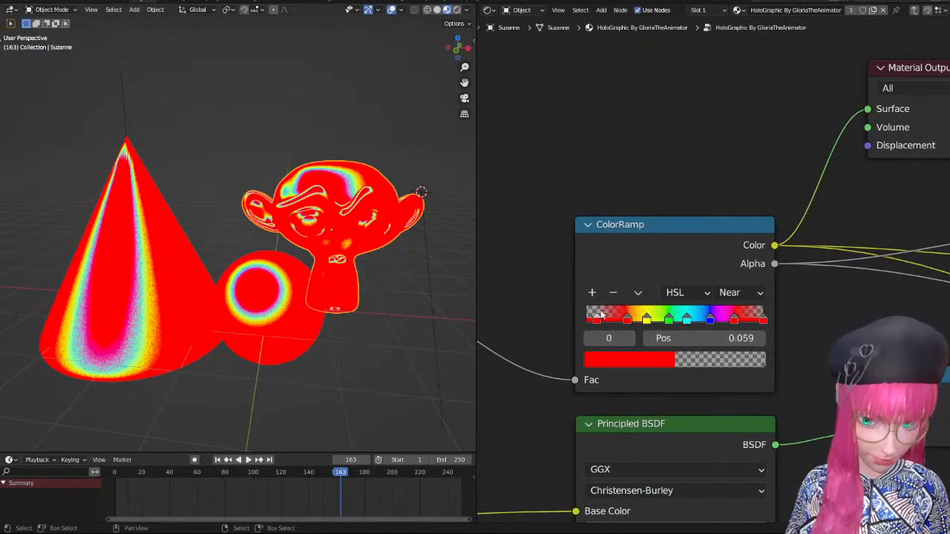
scroll(774, 276, "down", 1)
middle_click_drag(773, 277, 680, 322)
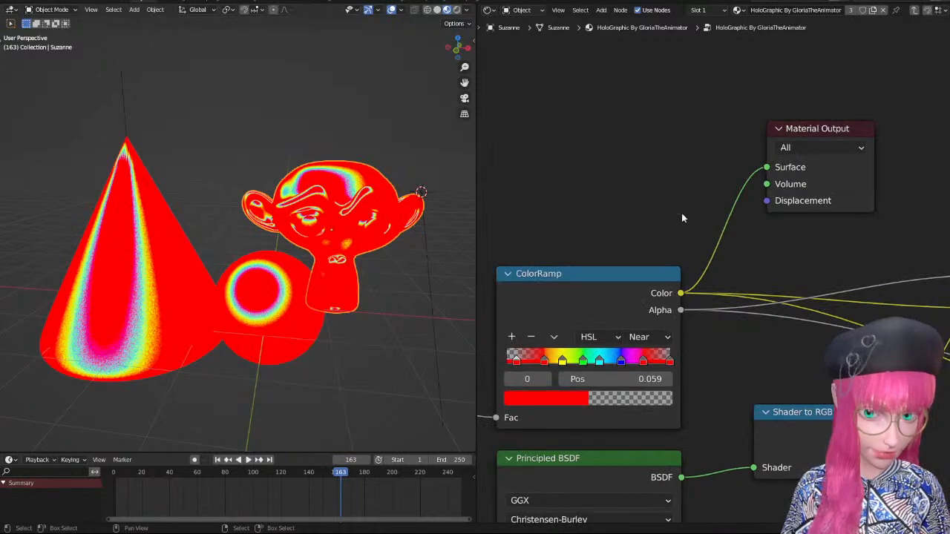
Move the Material Output above the Lighten node and connect Lighten's Color to its Surface input.
scroll(681, 212, "down", 3)
middle_click_drag(726, 163, 609, 166)
scroll(686, 199, "down", 1)
left_click_drag(627, 147, 873, 107)
left_click_drag(832, 210, 828, 134)
scroll(730, 311, "down", 1)
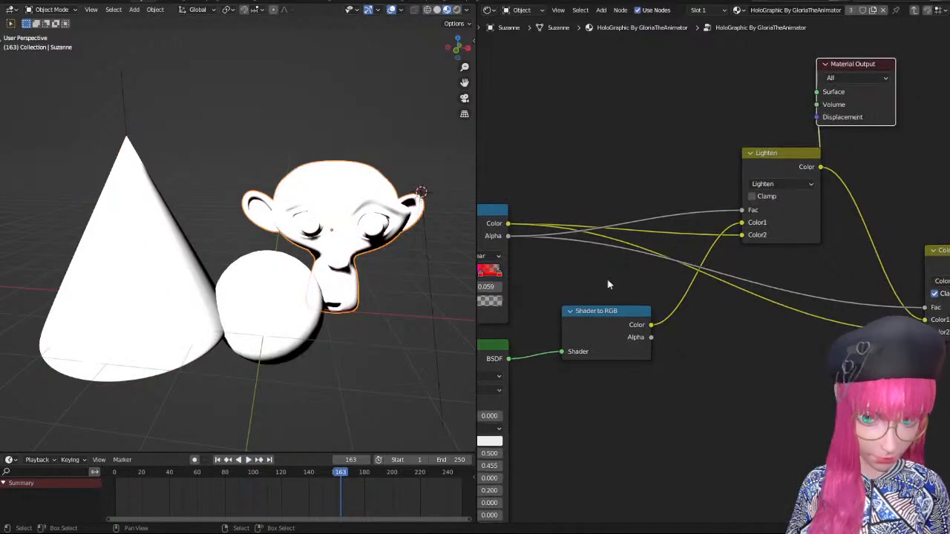
middle_click_drag(370, 268, 358, 266)
middle_click_drag(668, 227, 702, 196)
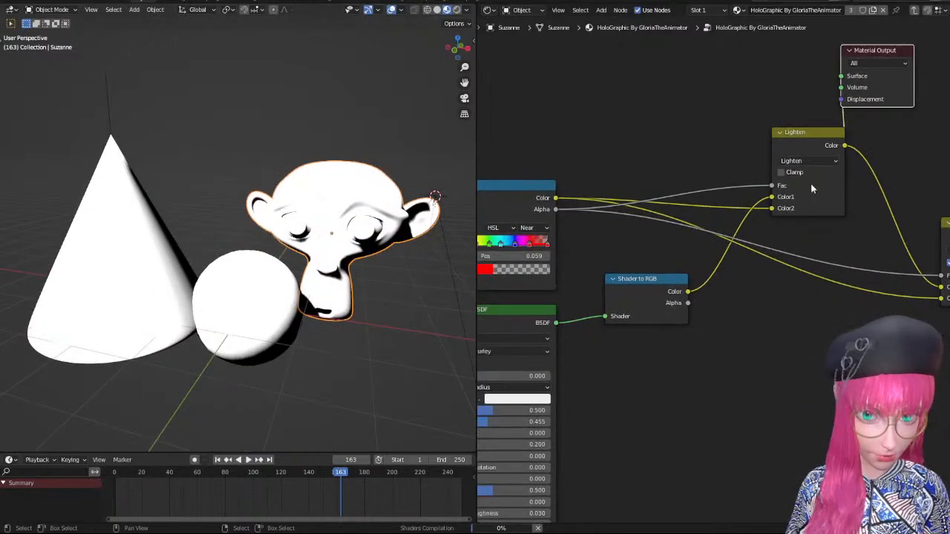
Review the Lighten preview, leave the node group and set its Base Color to deep blue with hue 0.665.
middle_click_drag(673, 270, 790, 203)
scroll(807, 210, "down", 3)
scroll(791, 203, "down", 3)
middle_click_drag(694, 236, 826, 229)
scroll(686, 245, "down", 2)
middle_click_drag(730, 245, 621, 276)
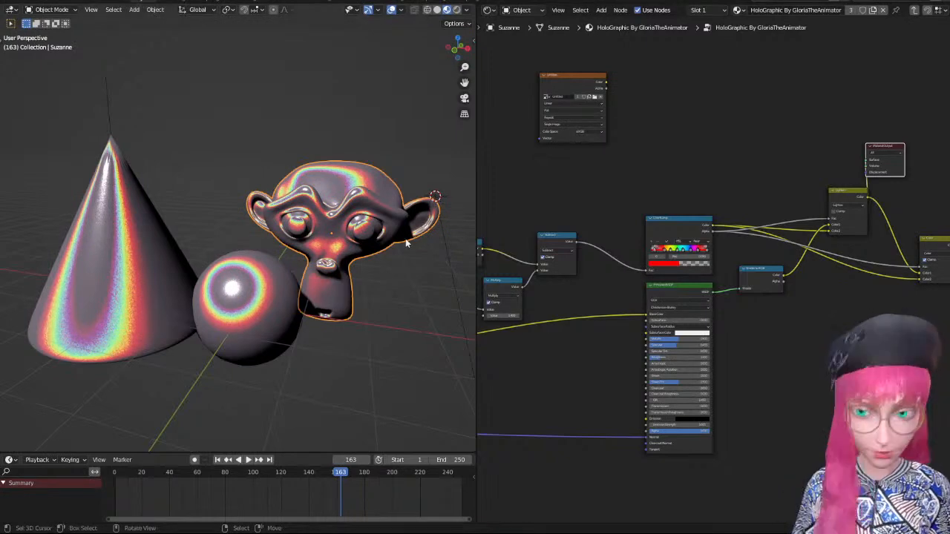
middle_click_drag(392, 228, 412, 234)
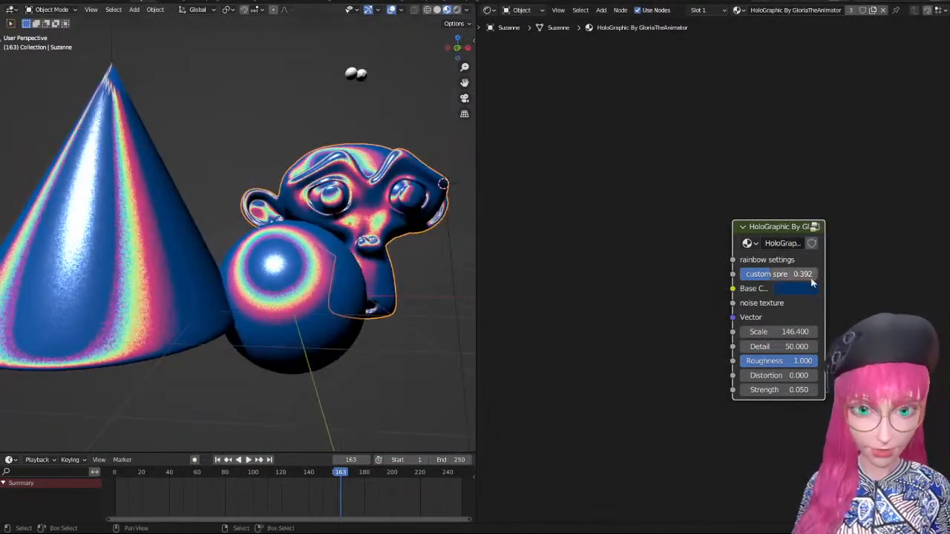
left_click(801, 290)
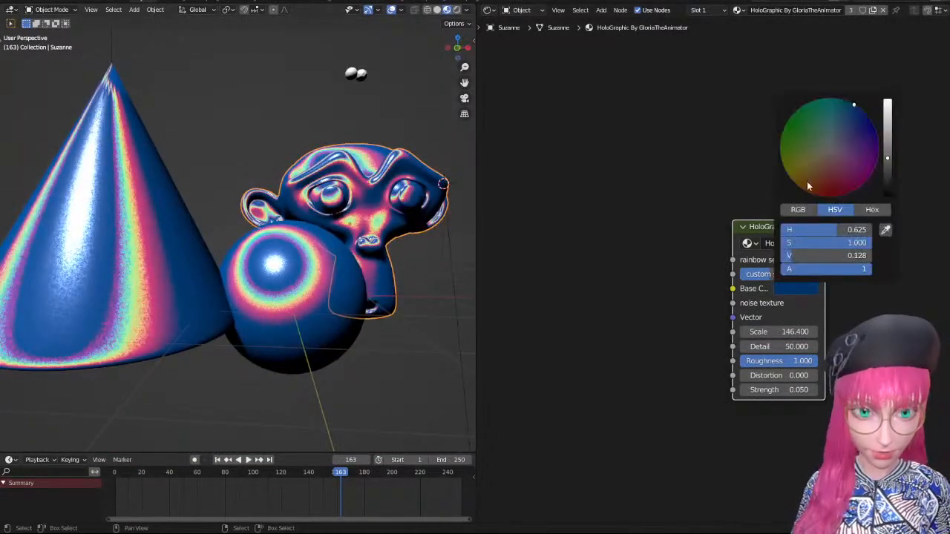
left_click_drag(806, 183, 825, 170)
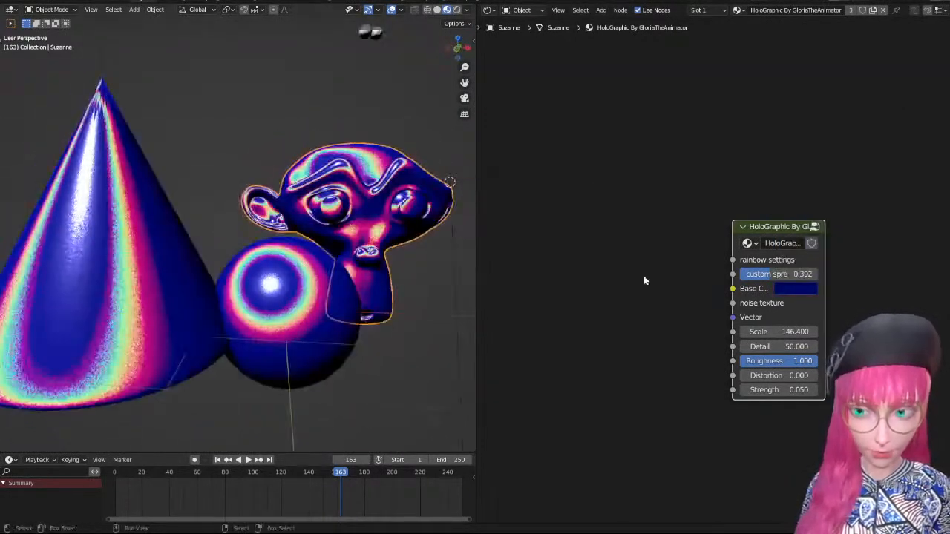
Change the holographic group's Base Color to a light greyish mauve and check it on the models.
left_click(795, 289)
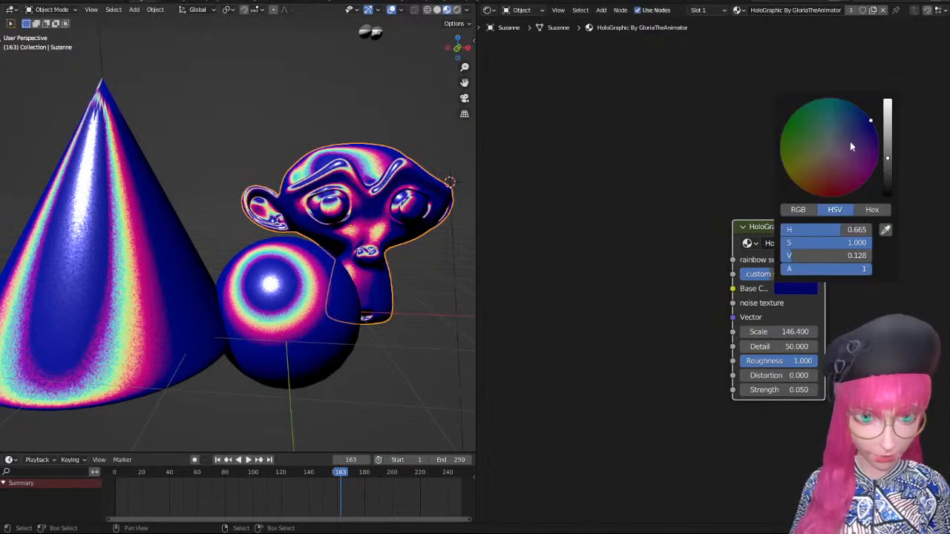
left_click(889, 147)
left_click_drag(839, 129, 833, 153)
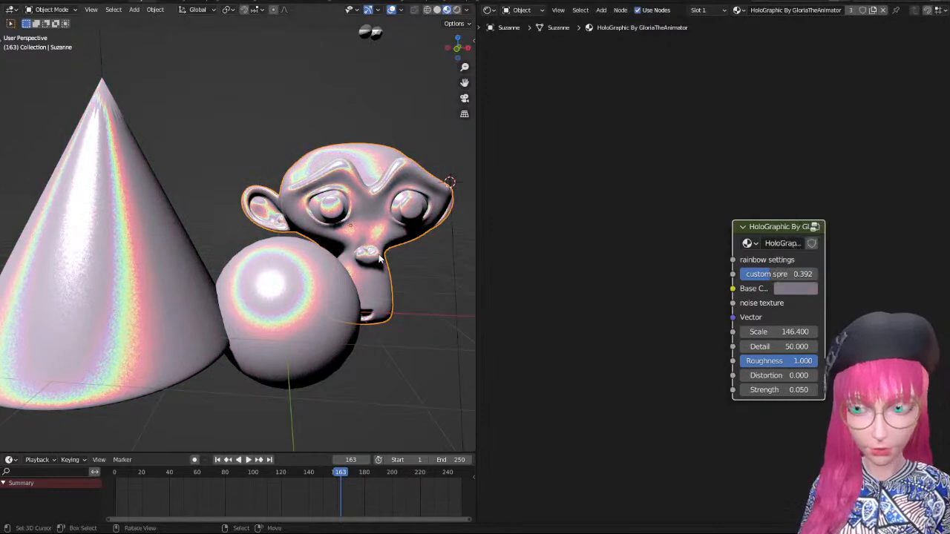
middle_click_drag(392, 261, 349, 275)
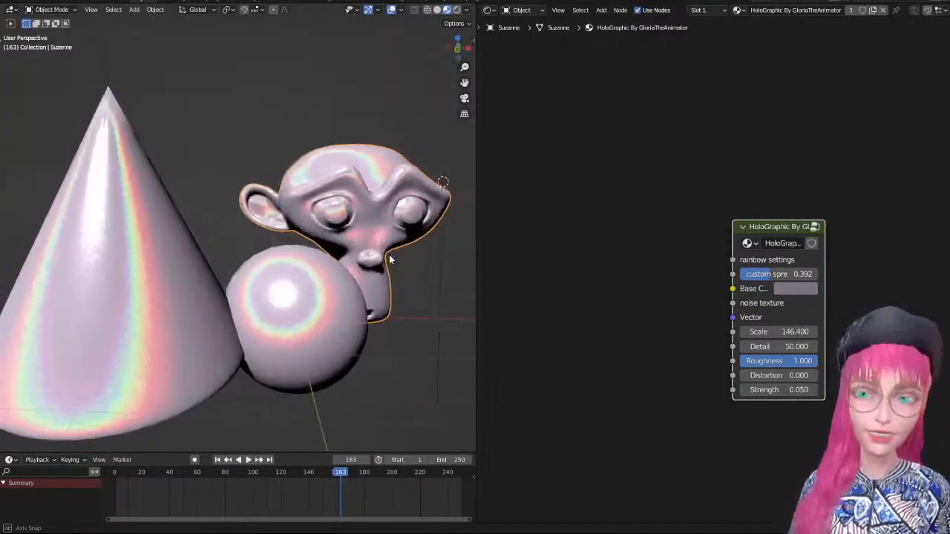
Open the holographic node group and move the Material Output beyond the Lighten node, above the Color mix node.
key("Tab")
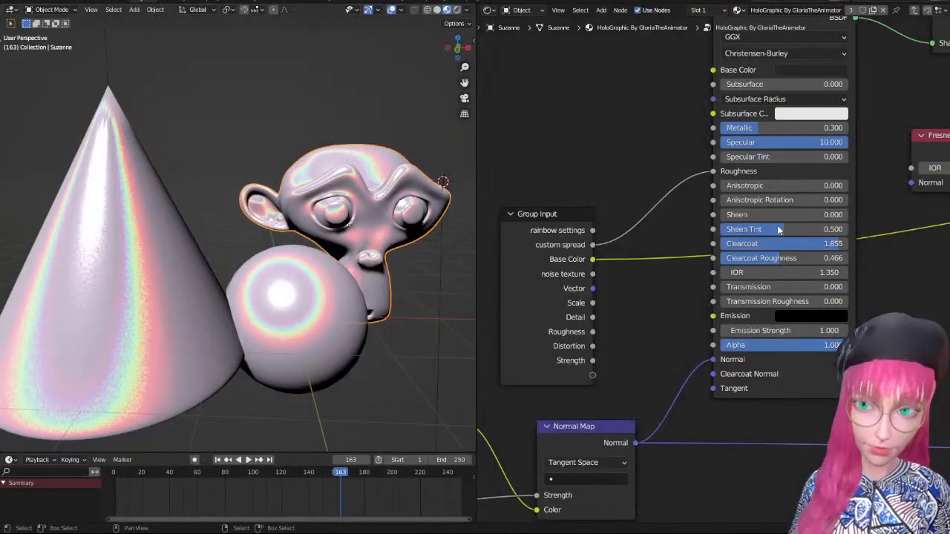
scroll(849, 188, "down", 5)
middle_click_drag(712, 224, 553, 265)
scroll(702, 245, "up", 4)
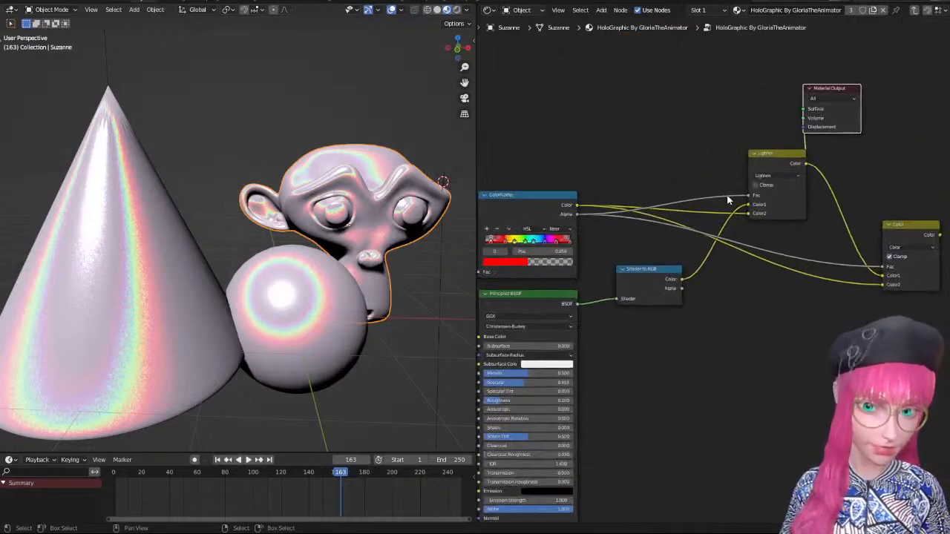
scroll(801, 236, "down", 1)
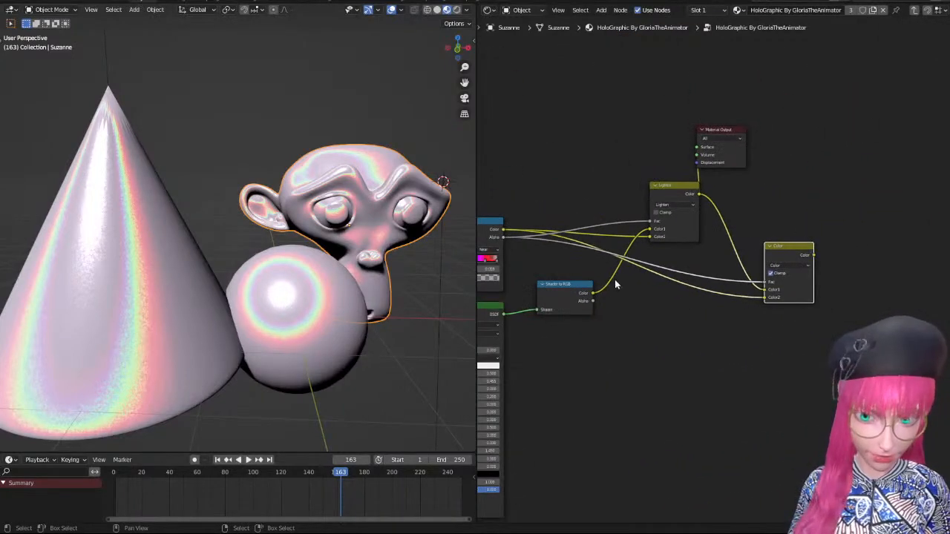
scroll(614, 279, "up", 3)
scroll(593, 256, "down", 2)
middle_click_drag(707, 258, 617, 281)
scroll(637, 265, "up", 1)
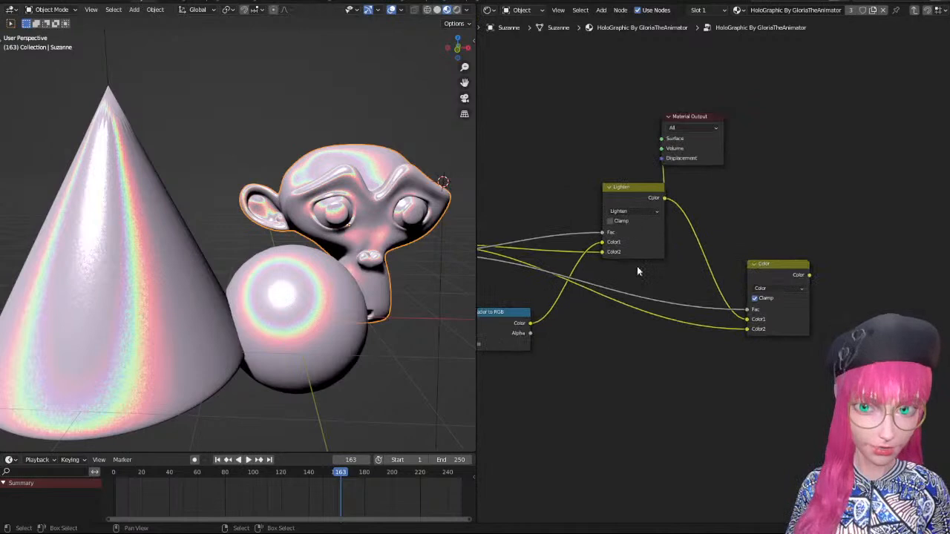
left_click_drag(686, 119, 791, 146)
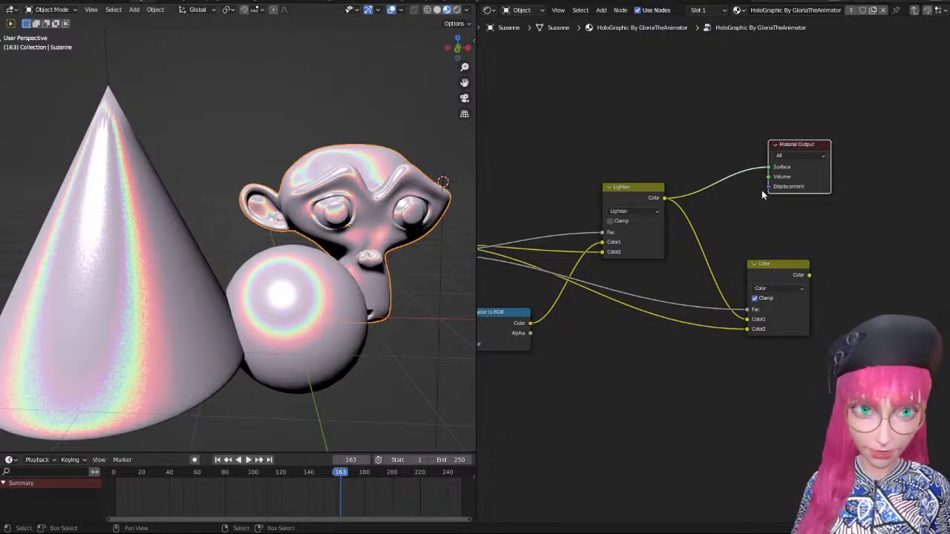
Review the ColorRamp links and connect the Color mix node's Color output to the Material Output's Surface input.
middle_click_drag(610, 217, 828, 215)
scroll(727, 260, "down", 1)
left_click(593, 257)
middle_click_drag(621, 244, 588, 268)
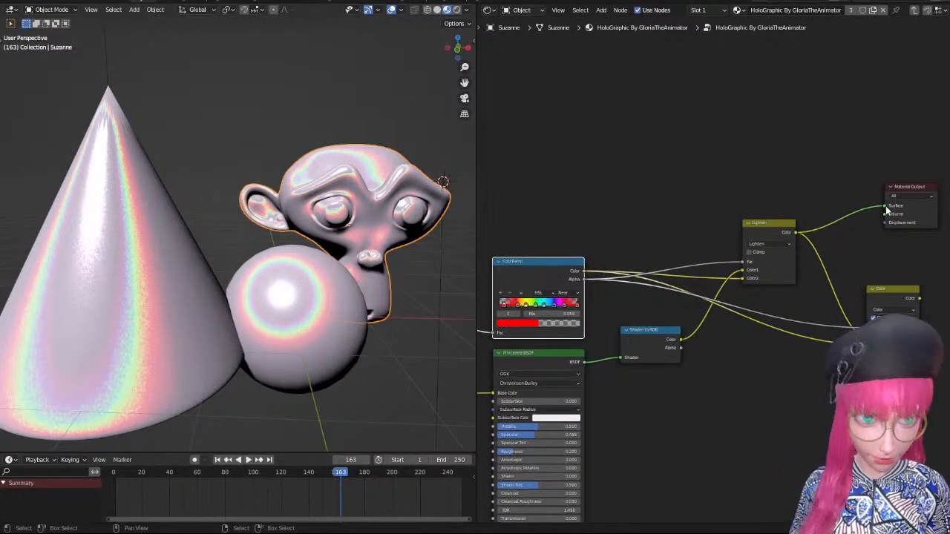
left_click_drag(918, 291, 885, 205)
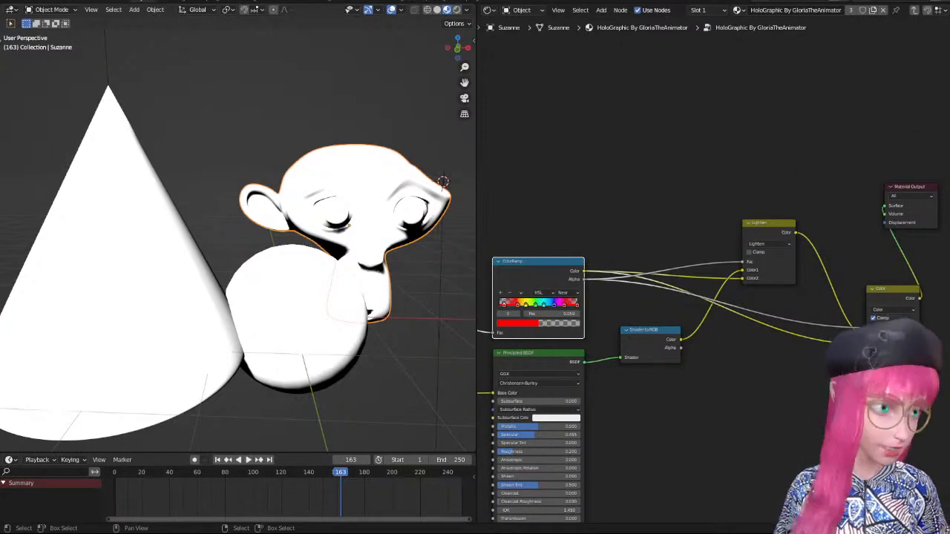
key("ctrl+z")
Inspect the Color mix preview on the cone, sphere and monkey head from several angles.
middle_click_drag(401, 249, 364, 259)
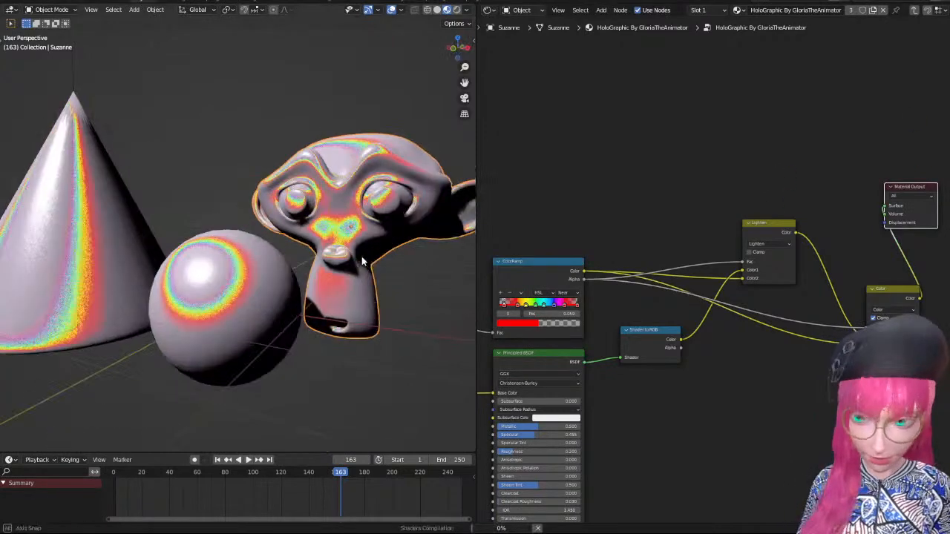
scroll(297, 256, "down", 3)
middle_click_drag(278, 257, 256, 235)
scroll(256, 235, "up", 4)
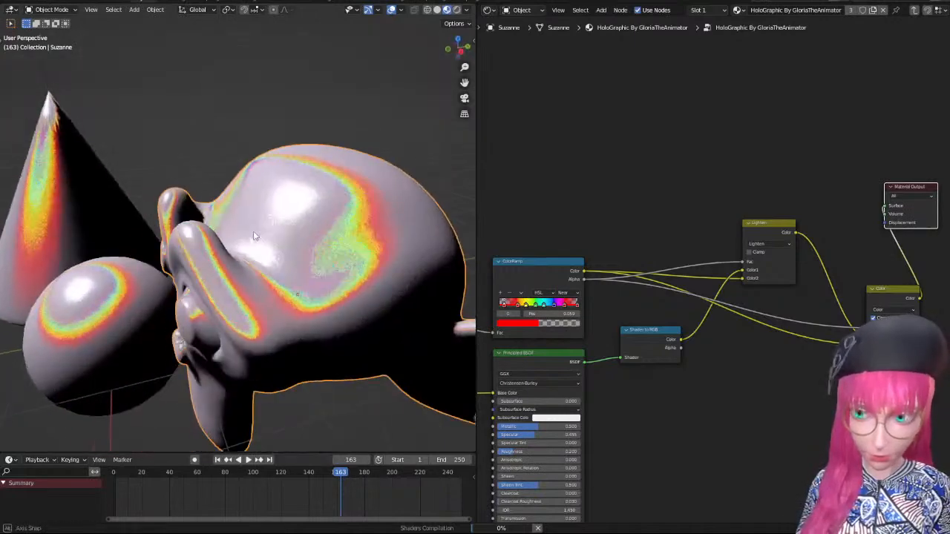
middle_click_drag(268, 279, 354, 269)
scroll(339, 265, "down", 3)
Trace the ColorRamp's Color and Alpha links through the Lighten and Color mix nodes and compare the effect on the models.
middle_click_drag(643, 247, 687, 205)
scroll(687, 204, "up", 3)
scroll(575, 271, "up", 3)
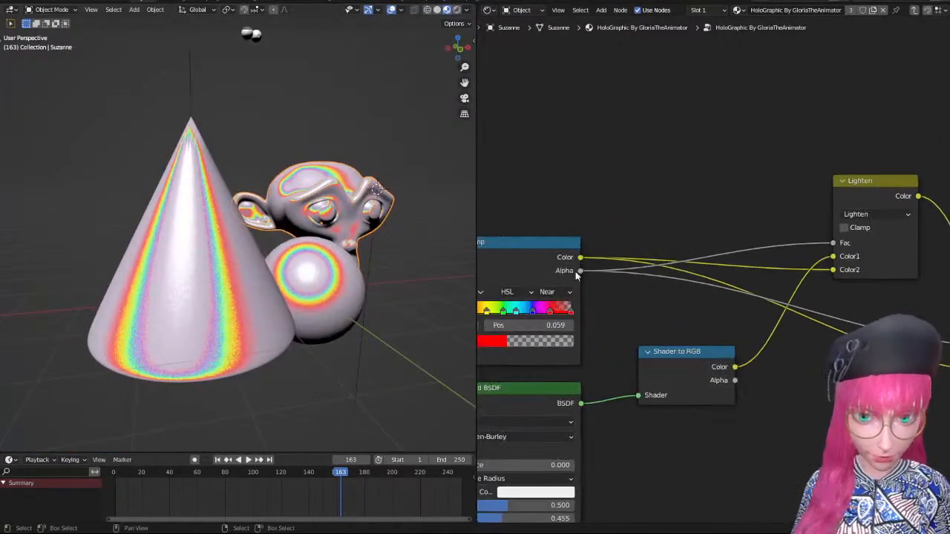
scroll(645, 261, "down", 3)
middle_click_drag(601, 264, 496, 284)
middle_click_drag(262, 284, 196, 282)
scroll(308, 287, "up", 2)
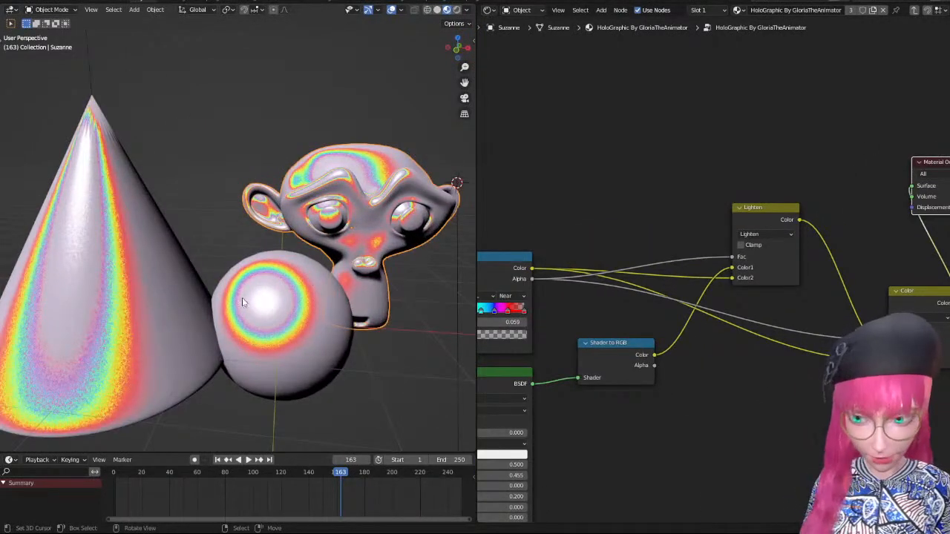
middle_click_drag(718, 185, 791, 163)
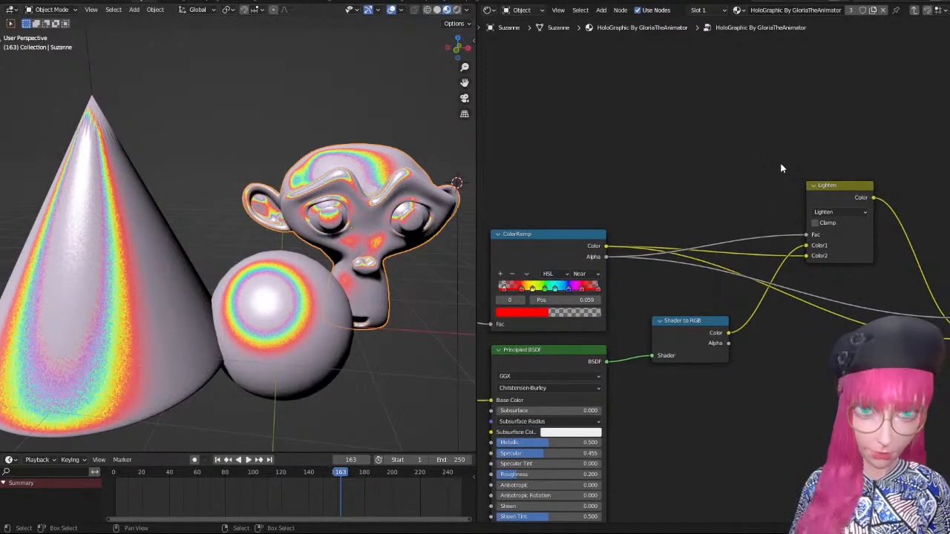
middle_click_drag(799, 211, 659, 250)
scroll(662, 250, "down", 1)
middle_click_drag(756, 242, 666, 241)
scroll(618, 256, "up", 2)
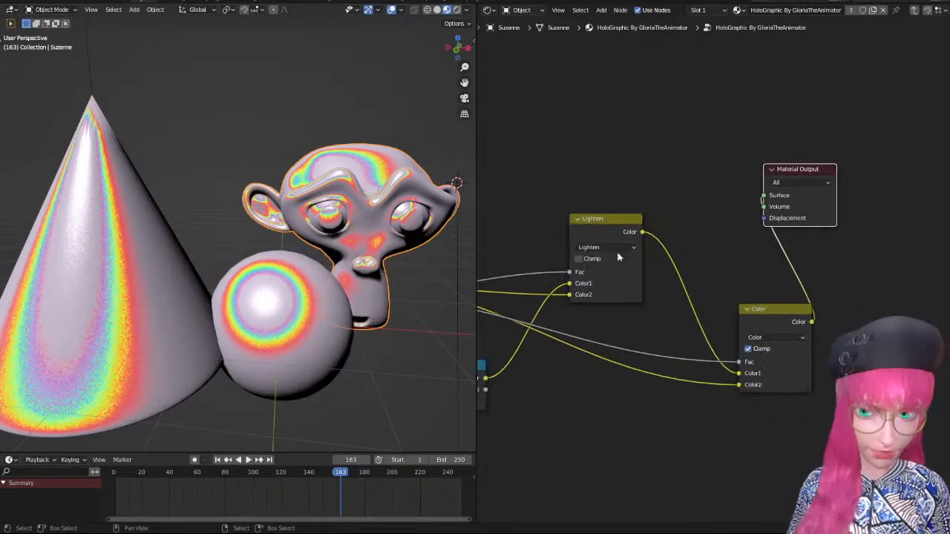
middle_click_drag(278, 285, 295, 267)
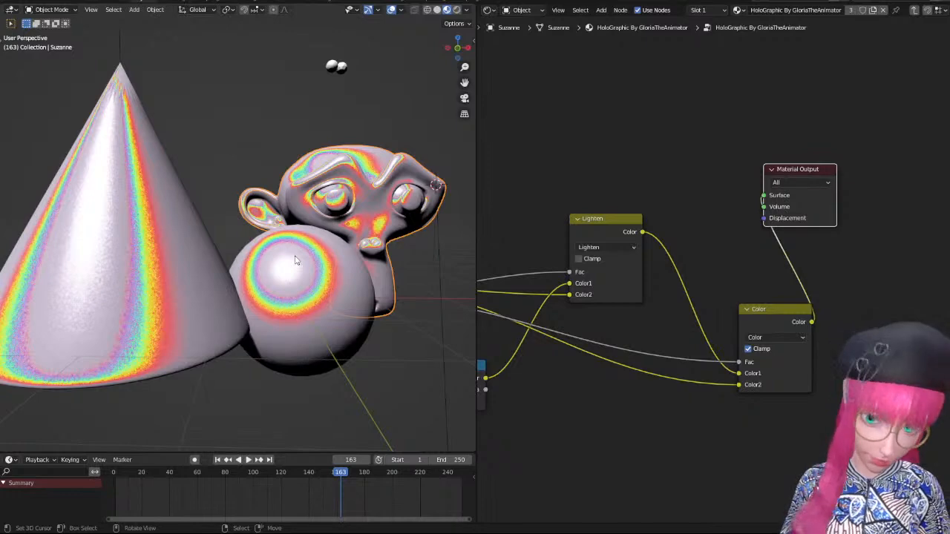
middle_click_drag(359, 346, 282, 308)
scroll(291, 304, "up", 3)
scroll(283, 307, "down", 1)
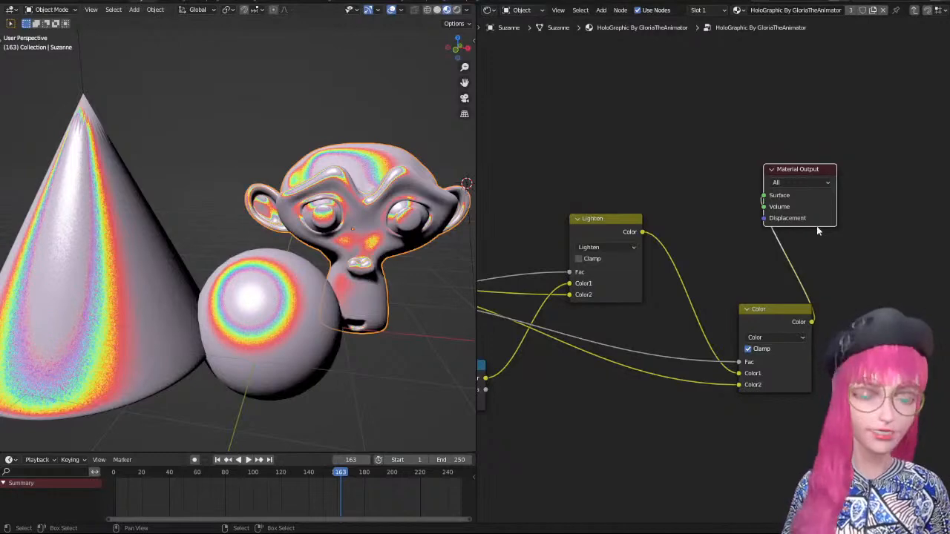
Leave the node group and set its Base Color to a more neutral, slightly warm grey.
key("Tab")
scroll(753, 291, "up", 2)
left_click(816, 294)
left_click_drag(772, 134, 758, 116)
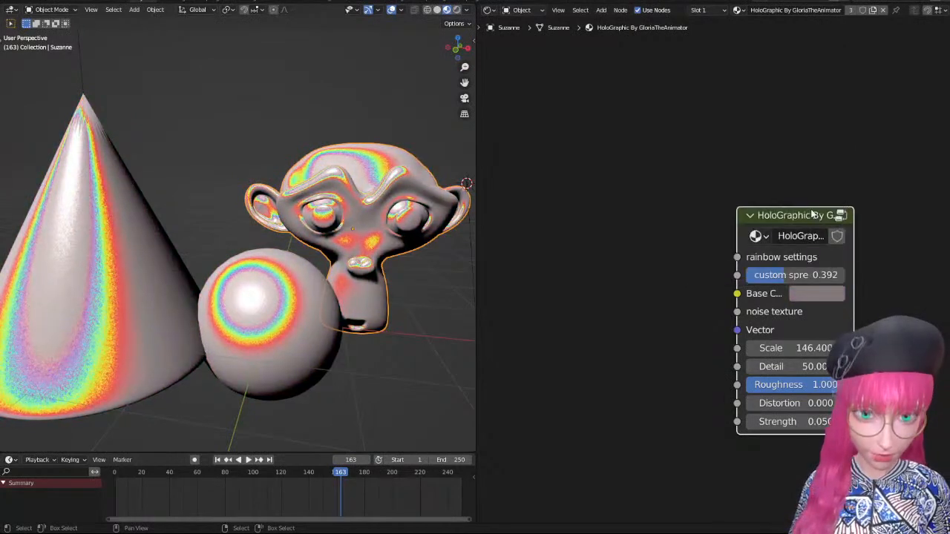
Enter the holographic node group and examine how the Noise Texture feeds the Normal Map near the Group Input.
key("Tab")
scroll(764, 236, "down", 5)
middle_click_drag(546, 390, 871, 318)
scroll(870, 318, "down", 1)
middle_click_drag(650, 328, 867, 339)
scroll(867, 339, "down", 1)
middle_click_drag(653, 379, 797, 303)
scroll(672, 303, "up", 9)
scroll(733, 333, "up", 4)
middle_click_drag(796, 362, 754, 324)
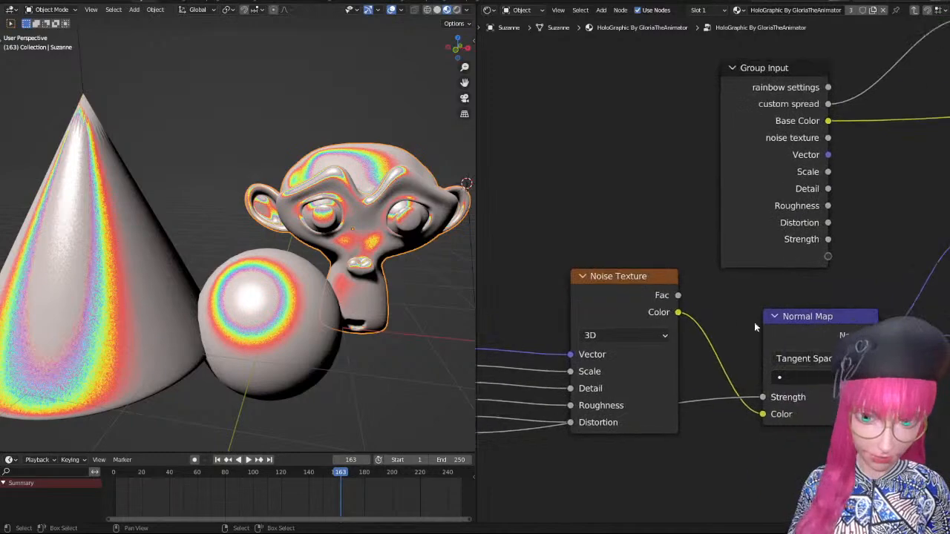
left_click(770, 321)
Return to the group's exposed settings, set the noise Strength to 0 and inspect the rainbow bands on the models.
key("Tab")
scroll(313, 302, "up", 5)
scroll(359, 320, "down", 2)
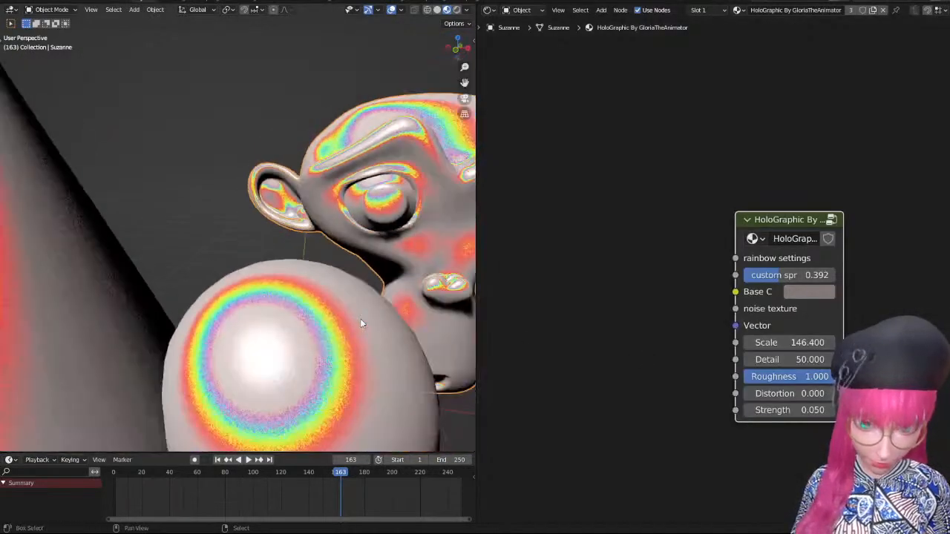
middle_click_drag(360, 320, 350, 279)
left_click_drag(786, 410, 733, 412)
left_click(786, 410)
left_click(748, 410)
left_click(715, 400)
scroll(318, 256, "down", 8)
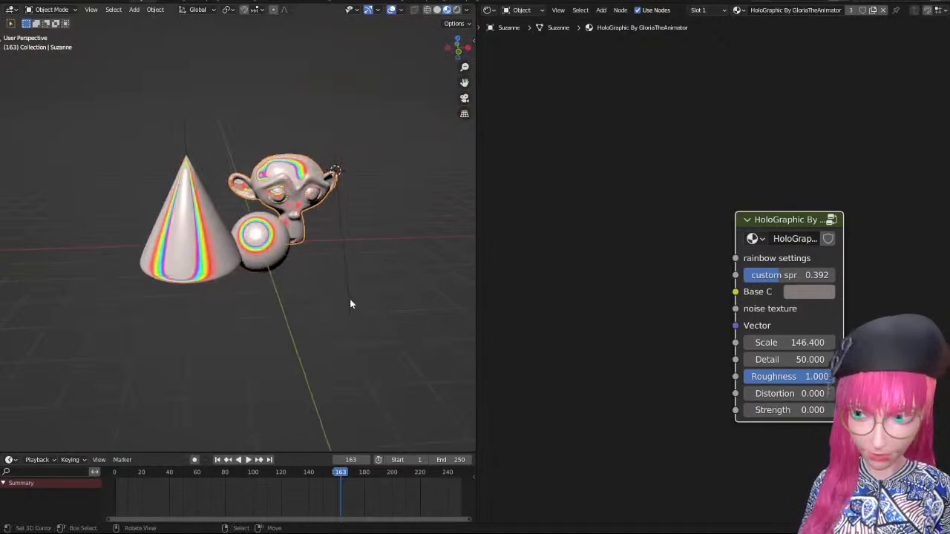
middle_click_drag(349, 304, 339, 218)
scroll(358, 210, "up", 4)
scroll(358, 210, "down", 4)
scroll(339, 218, "up", 5)
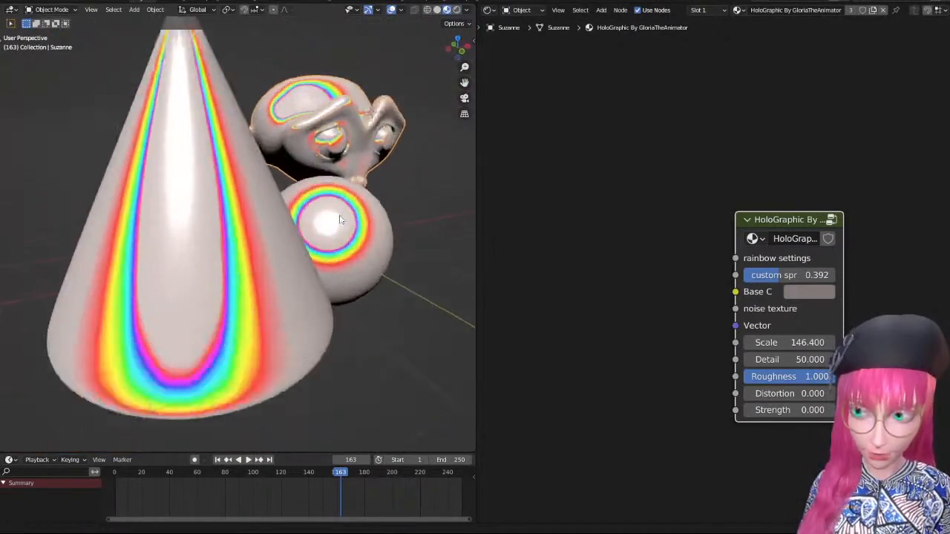
Try a noise Strength of 0.1, return it to 0.05 and check the grain on the models.
left_click(829, 412)
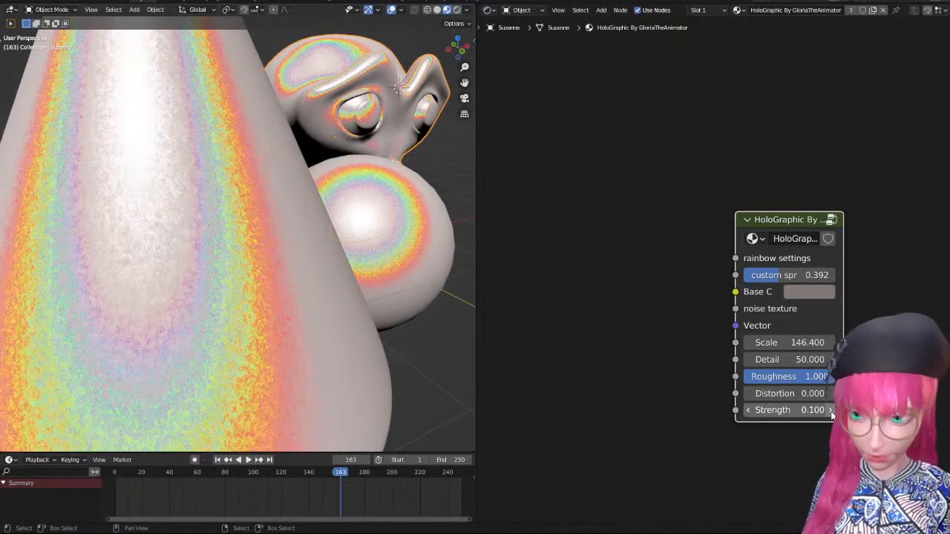
double_click(795, 410)
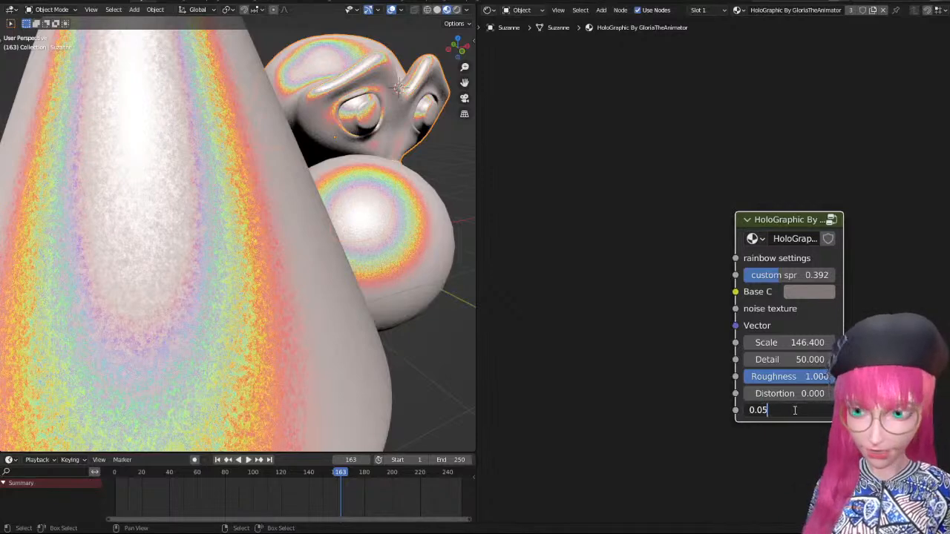
key("Return")
scroll(304, 263, "down", 6)
middle_click_drag(303, 263, 270, 282)
scroll(270, 282, "up", 3)
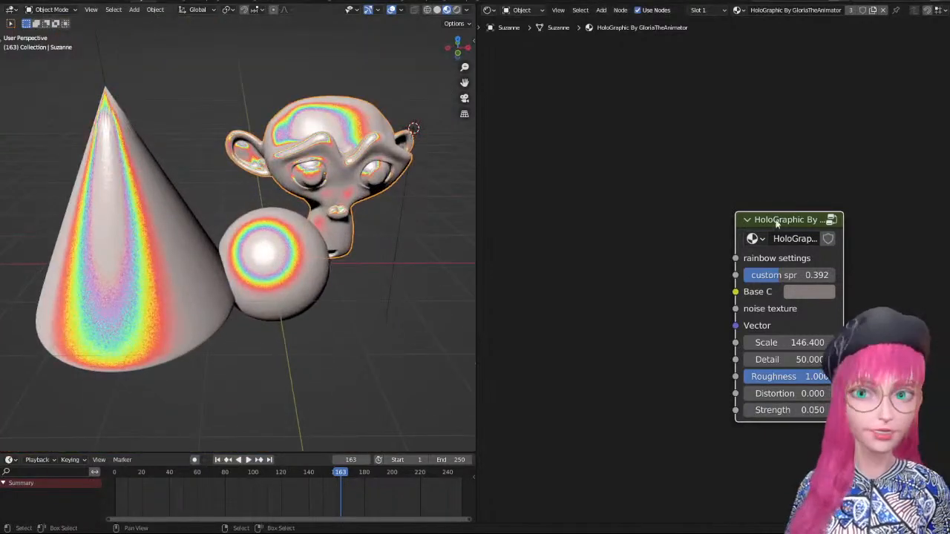
Reopen the node group, place the Material Output just after the Color mix node and view the finished material.
key("Tab")
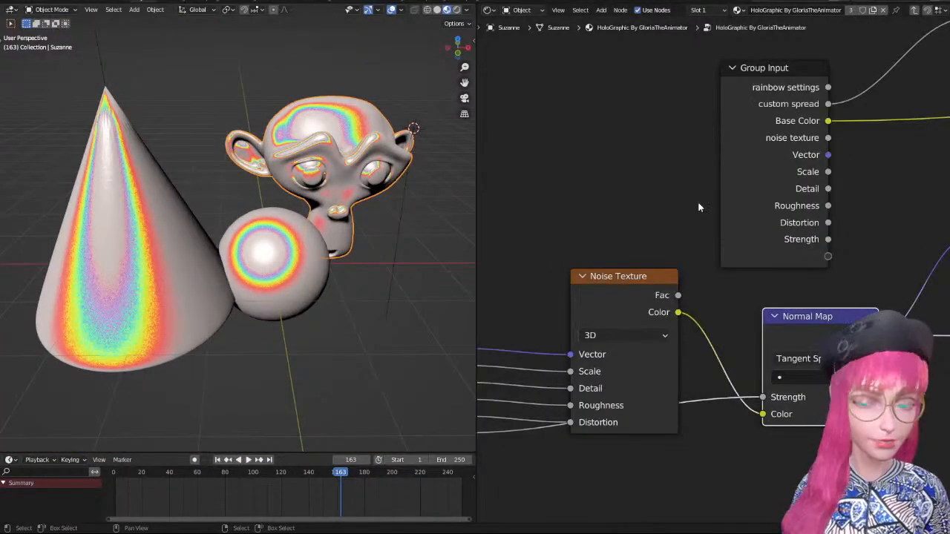
scroll(699, 206, "down", 6)
middle_click_drag(698, 206, 758, 251)
scroll(757, 251, "down", 1)
left_click(893, 198)
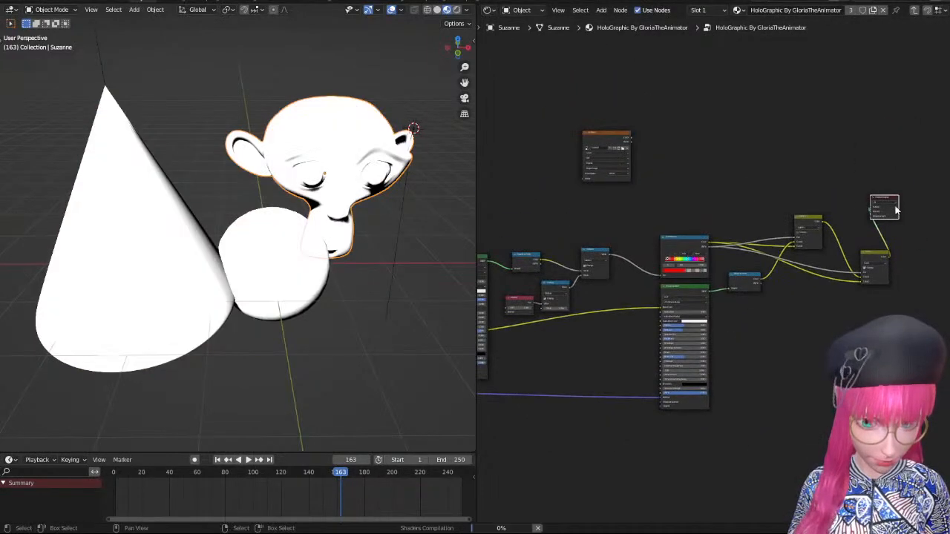
left_click_drag(886, 200, 912, 235)
left_click(902, 222)
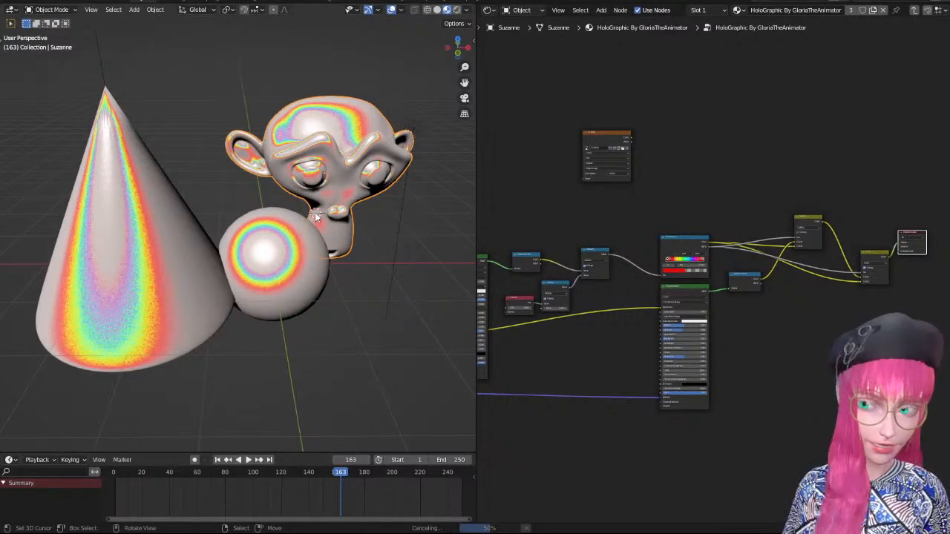
middle_click_drag(175, 224, 215, 283)
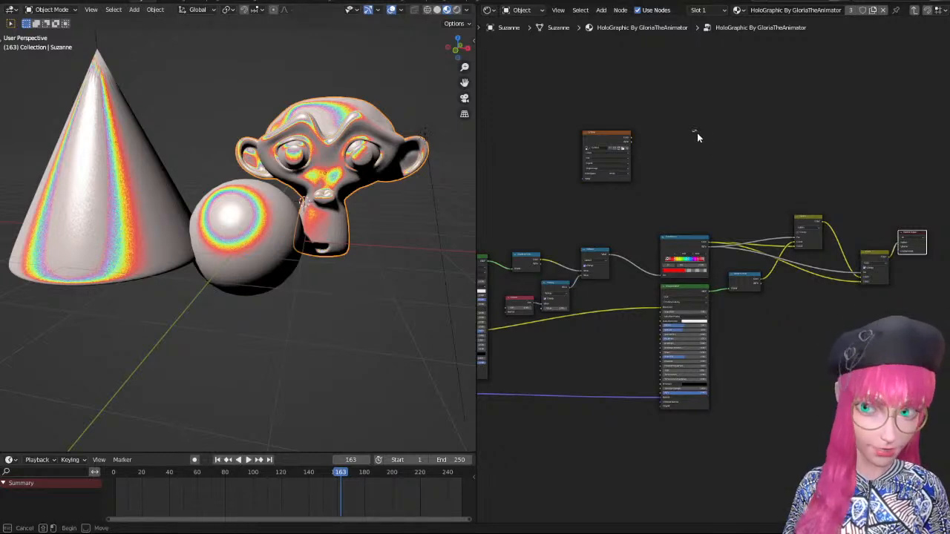
Open glass shader.blend, saving the changes to HoloGraphic Shader.blend before closing it.
left_click(744, 119)
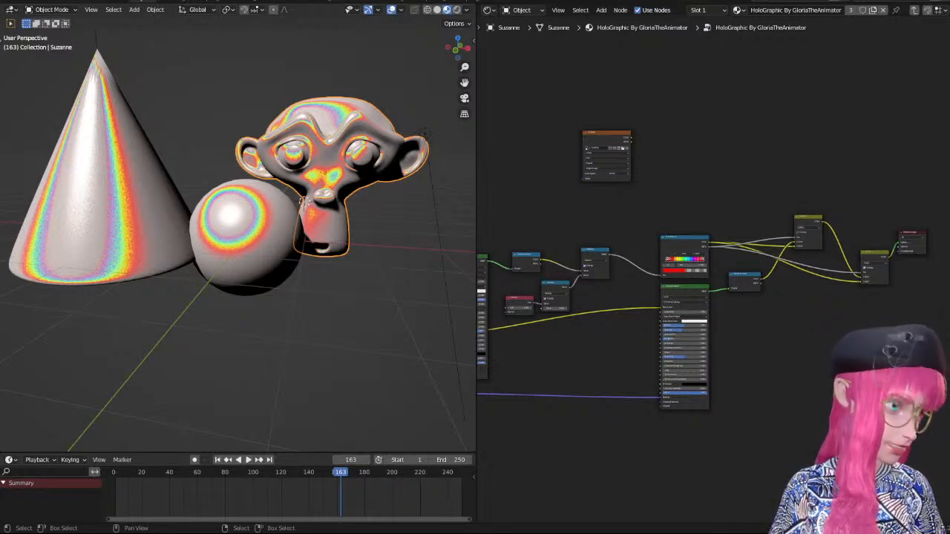
left_click_drag(946, 118, 800, 165)
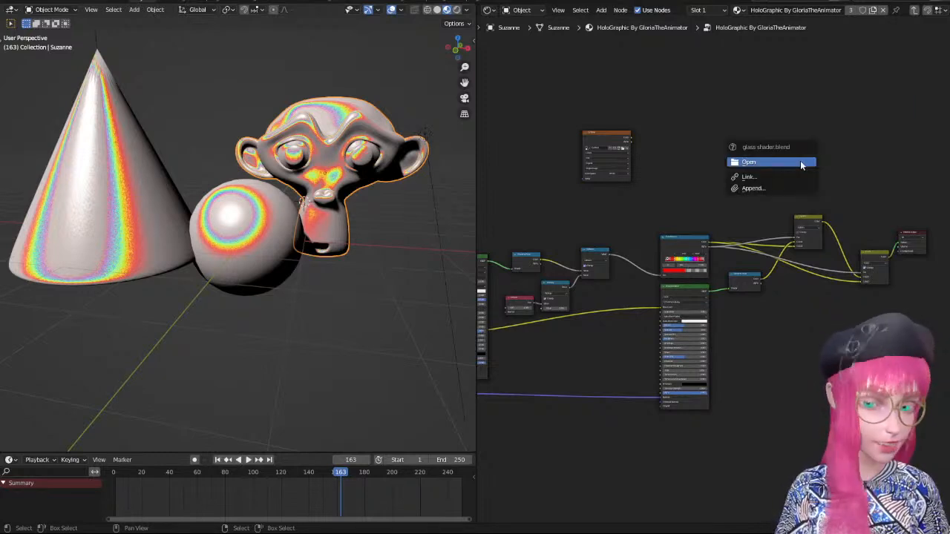
left_click(800, 164)
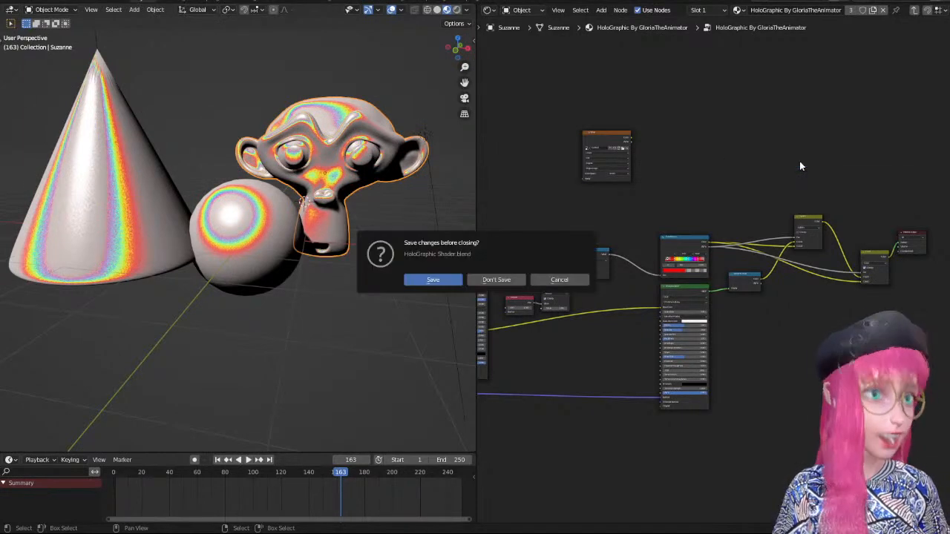
left_click(442, 279)
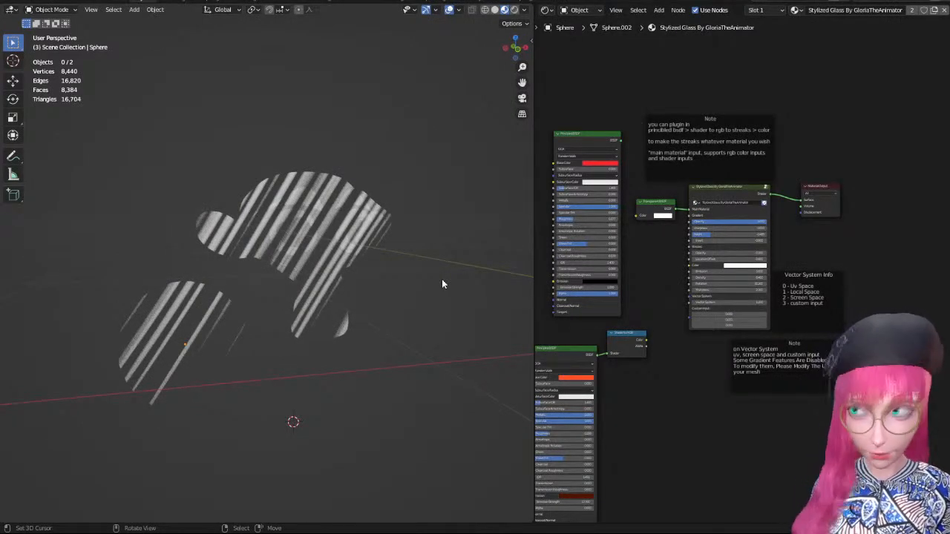
Inspect the stylized glass streaks on the monkey head and sphere, and examine the Stylized Glass group's settings and notes.
left_click(338, 263)
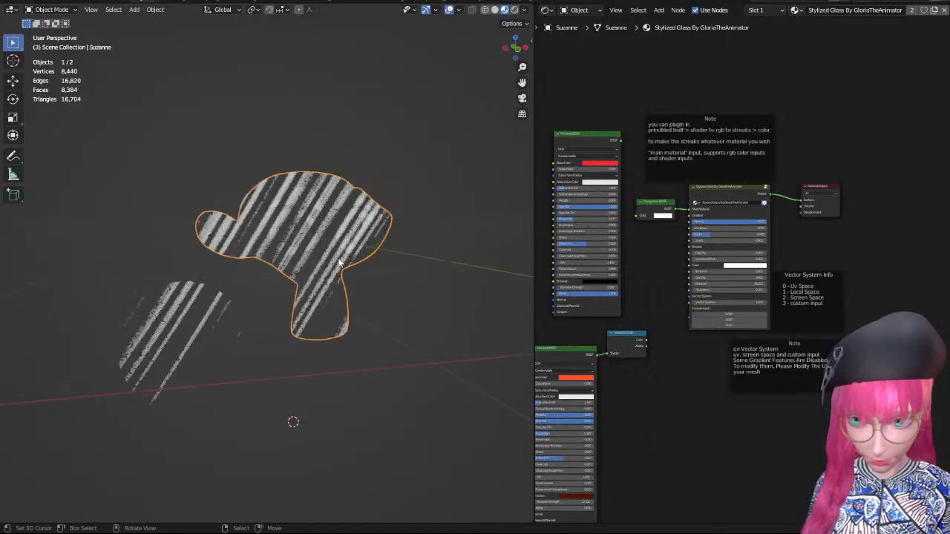
scroll(340, 260, "down", 2)
left_click(399, 200)
middle_click_drag(352, 234, 344, 262)
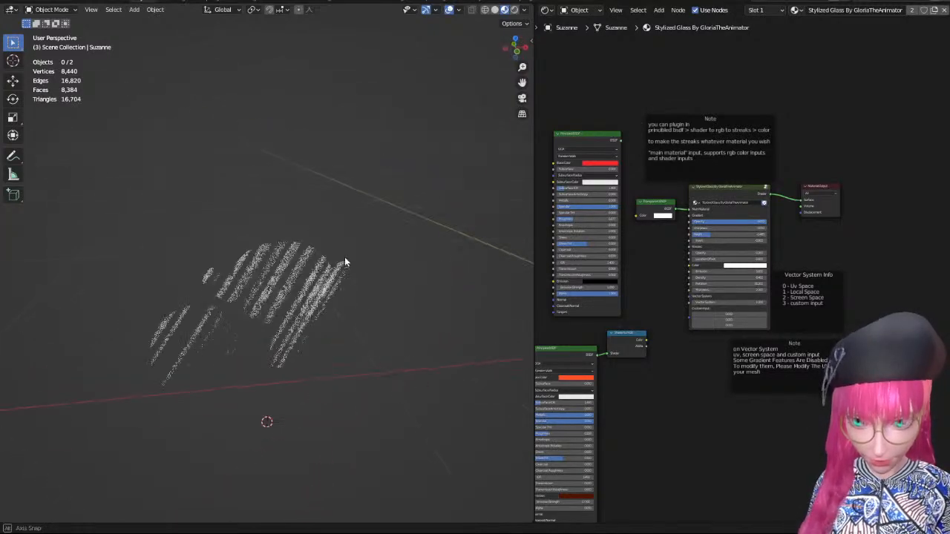
left_click(299, 273)
key("grave")
left_click(360, 301)
middle_click_drag(363, 304, 397, 271)
left_click(397, 271)
scroll(704, 249, "up", 1)
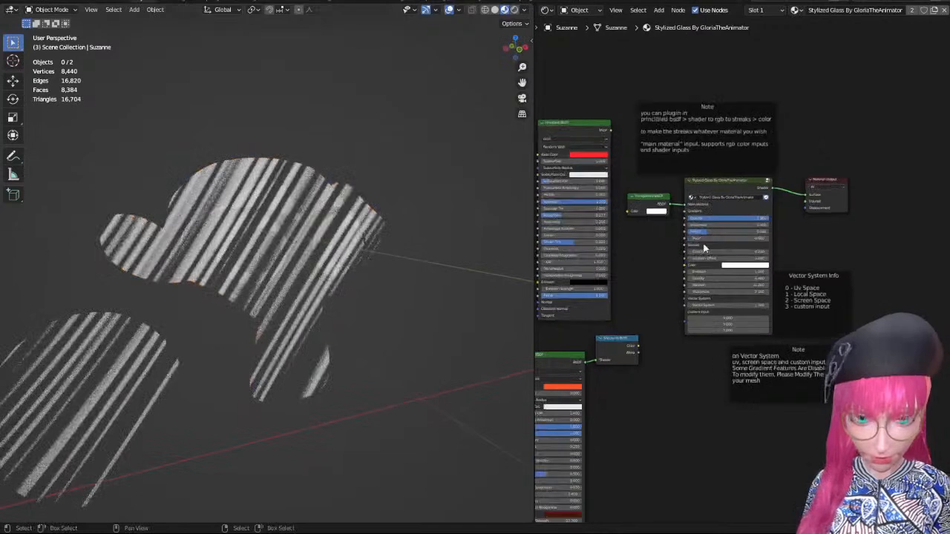
scroll(722, 171, "up", 3)
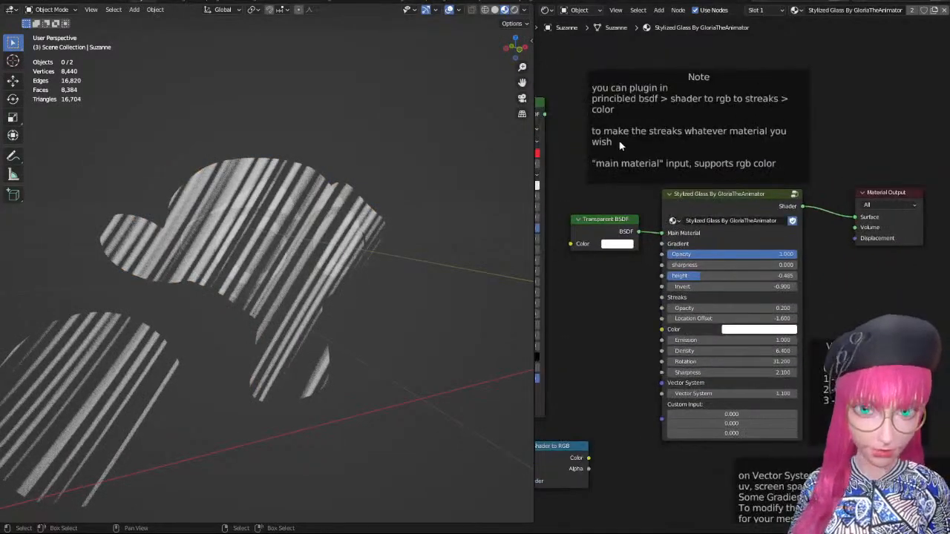
In the Stylized Glass node, set gradient sharpness 5.522 and height -0.470, plus streak Opacity 0, Location Offset -8.1, Emission 3.6 and Density 1.4.
scroll(740, 271, "down", 2)
scroll(761, 282, "up", 3)
middle_click_drag(892, 334, 852, 270)
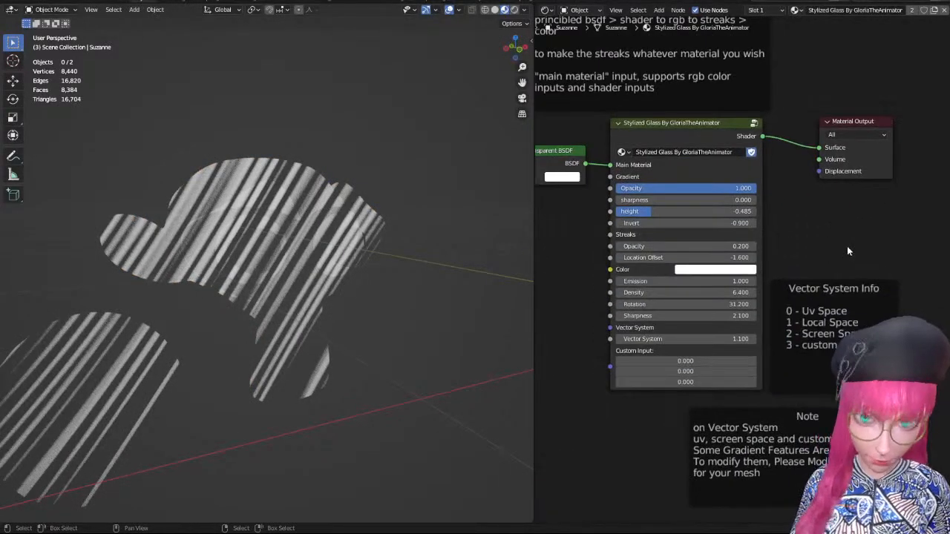
mouse_move(681, 247)
left_mouse_down()
mouse_move(742, 247)
mouse_move(673, 247)
left_mouse_up()
mouse_move(647, 200)
left_mouse_down()
mouse_move(752, 201)
mouse_move(647, 200)
mouse_move(700, 200)
mouse_move(651, 211)
left_mouse_up()
scroll(504, 208, "down", 1)
middle_click_drag(373, 241, 359, 229)
left_click_drag(686, 281, 720, 281)
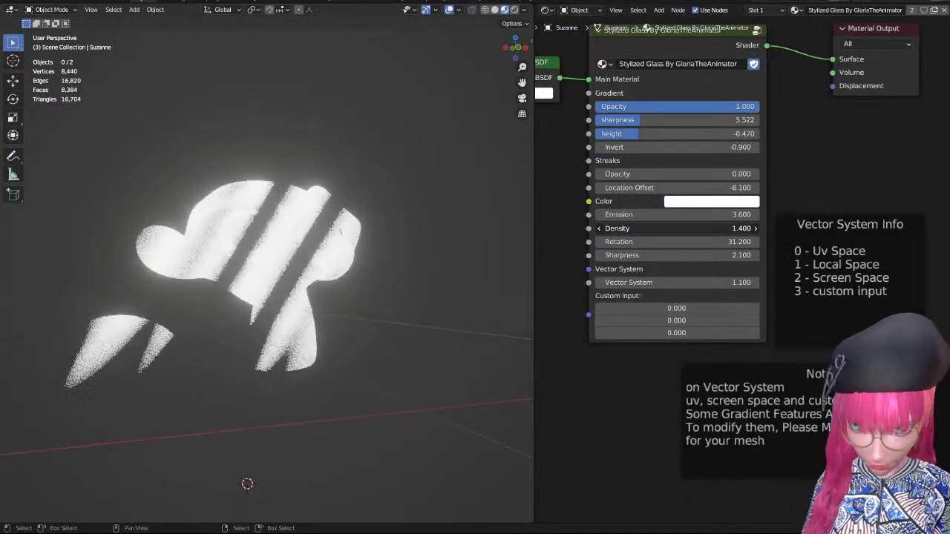
Raise the streak Sharpness to 7.0 and set the gradient height to -0.455 on the Stylized Glass node.
mouse_move(677, 254)
left_mouse_down()
mouse_move(734, 255)
mouse_move(709, 255)
left_mouse_up()
middle_click_drag(678, 217, 690, 282)
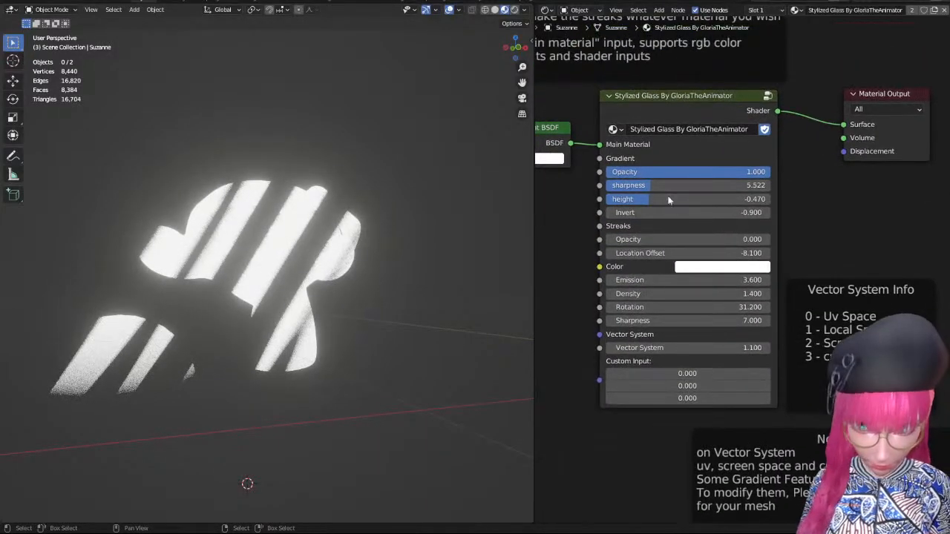
left_click_drag(670, 199, 671, 200)
Try moving the monkey head to check its streaks, cancel the move and save glass shader.blend.
scroll(253, 237, "down", 2)
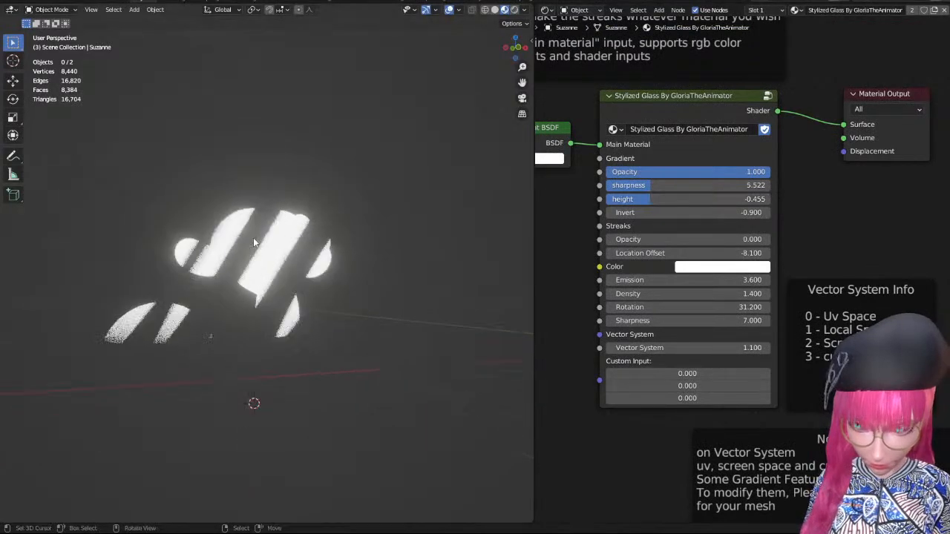
right_click(312, 240)
key("g")
right_click(343, 286)
middle_click_drag(346, 280, 413, 274)
key("ctrl+s")
scroll(418, 254, "down", 2)
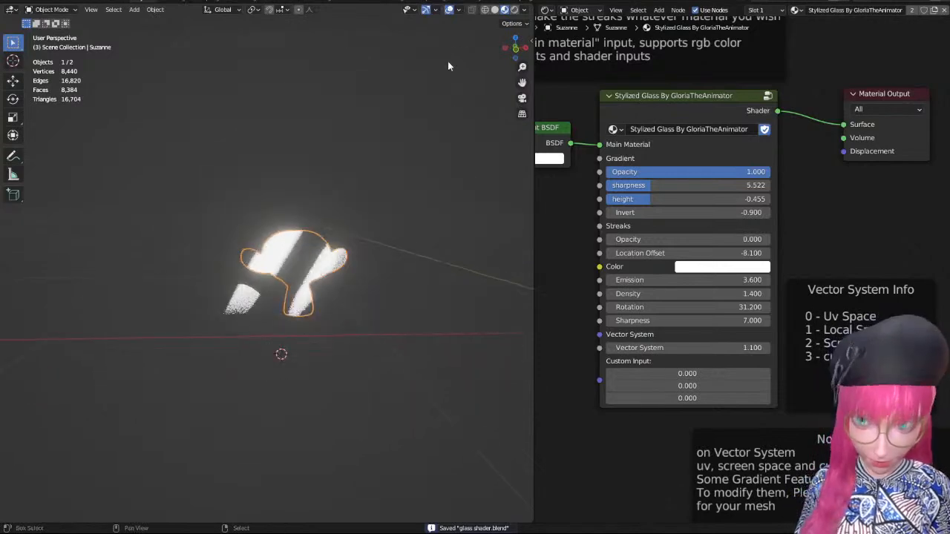
key("shift+a")
mouse_move(439, 18)
left_click(494, 17)
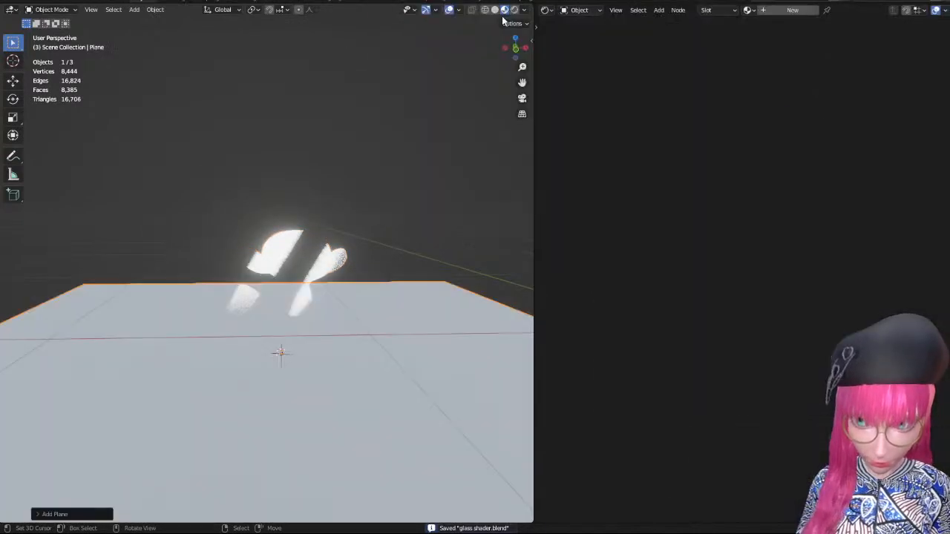
middle_click_drag(433, 192, 407, 211)
key("Delete")
Switch the viewport to solid shading and view the monkey head and sphere without the glass material.
scroll(401, 217, "up", 3)
left_click(305, 260)
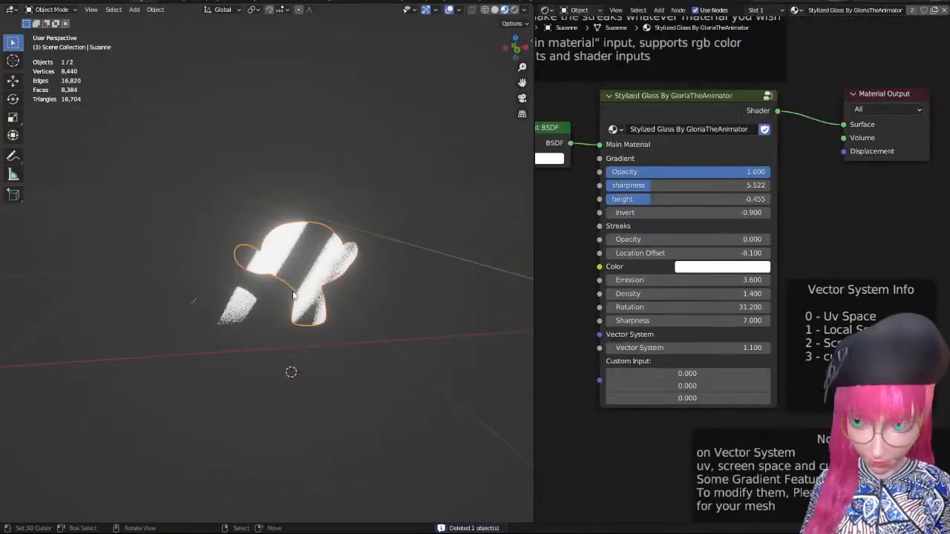
middle_click_drag(215, 305, 234, 315)
scroll(234, 316, "up", 3)
left_click(494, 10)
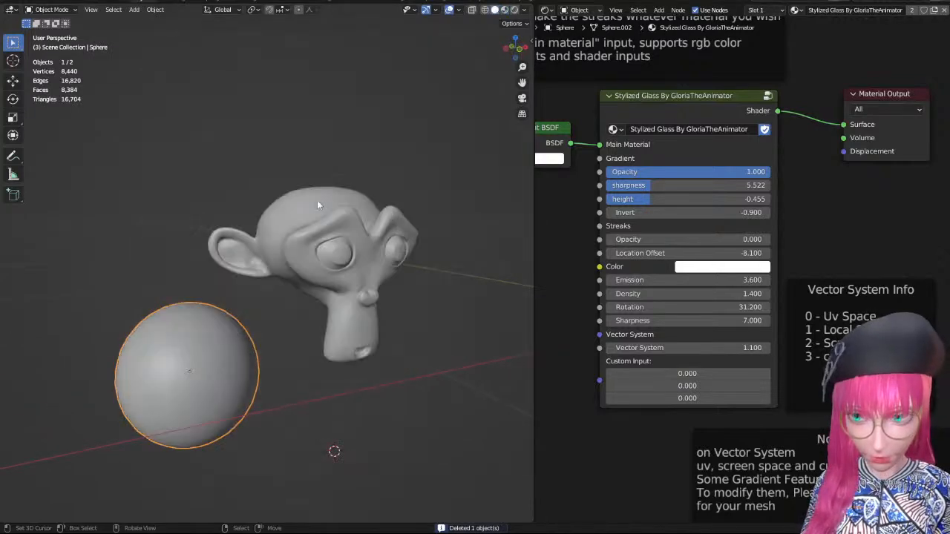
middle_click_drag(317, 199, 360, 233)
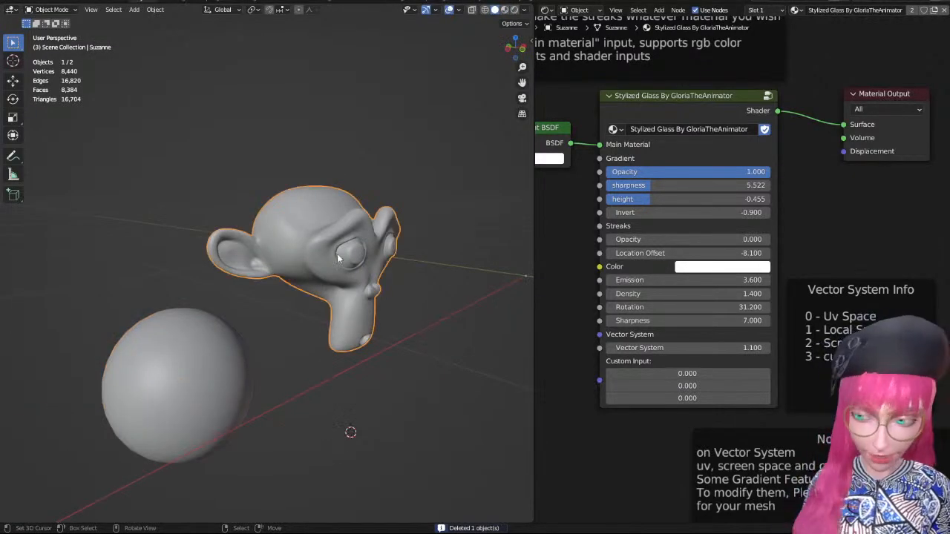
left_click(230, 338)
middle_click_drag(245, 322, 354, 242)
Add a cube, scale it to about 0.18 and place it behind the monkey head.
key("shift+a")
mouse_move(354, 242)
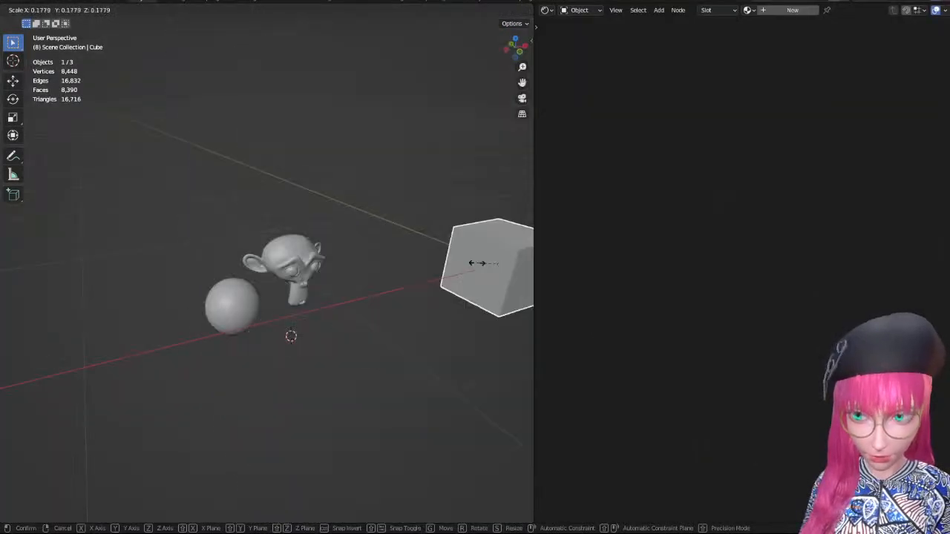
left_click(477, 263)
key("g")
left_click(325, 225)
Add a torus, scale it down and place it beside the cube, clear of the monkey head and sphere.
key("shift+a")
mouse_move(325, 224)
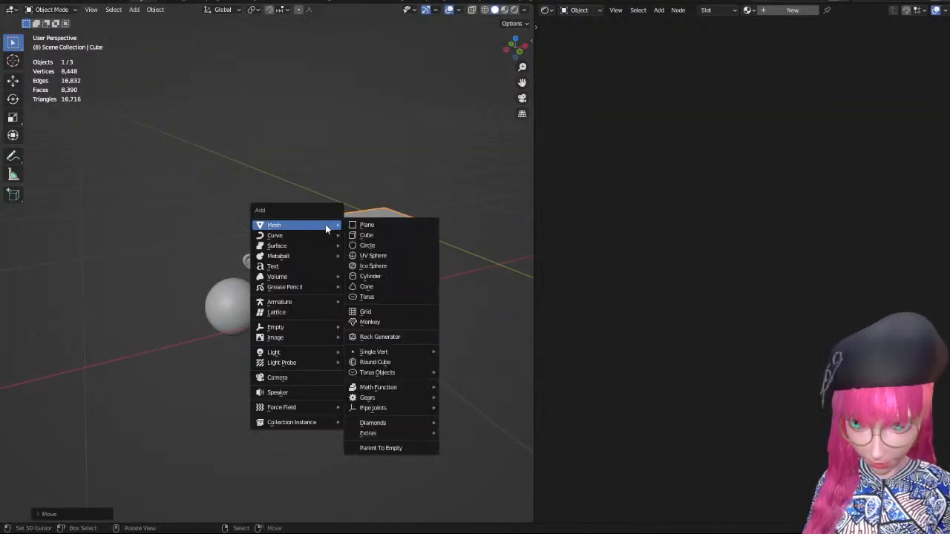
left_click(393, 298)
key("s")
left_click(289, 280)
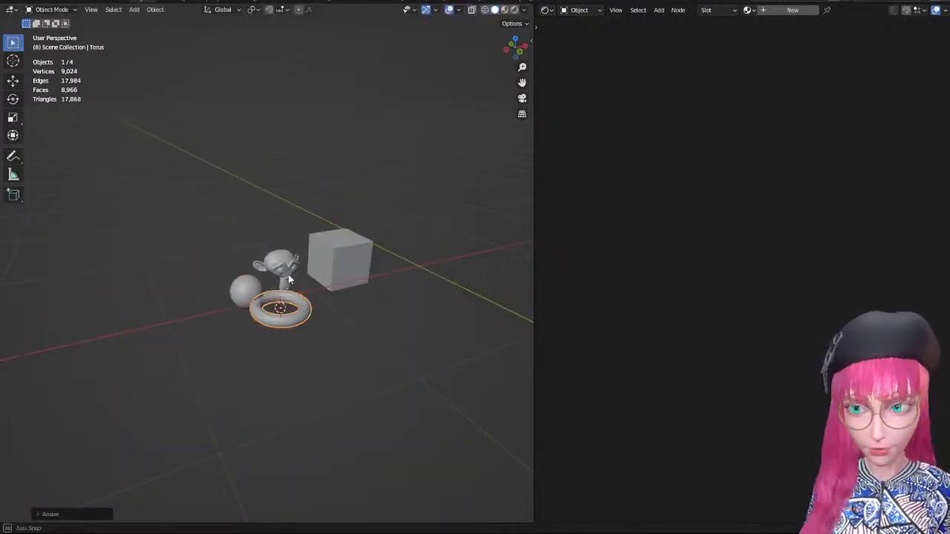
middle_click_drag(290, 280, 331, 280)
scroll(333, 274, "up", 3)
key("g")
left_click(235, 168)
middle_click_drag(238, 194, 296, 171)
key("g")
left_click(251, 232)
middle_click_drag(251, 232, 311, 215)
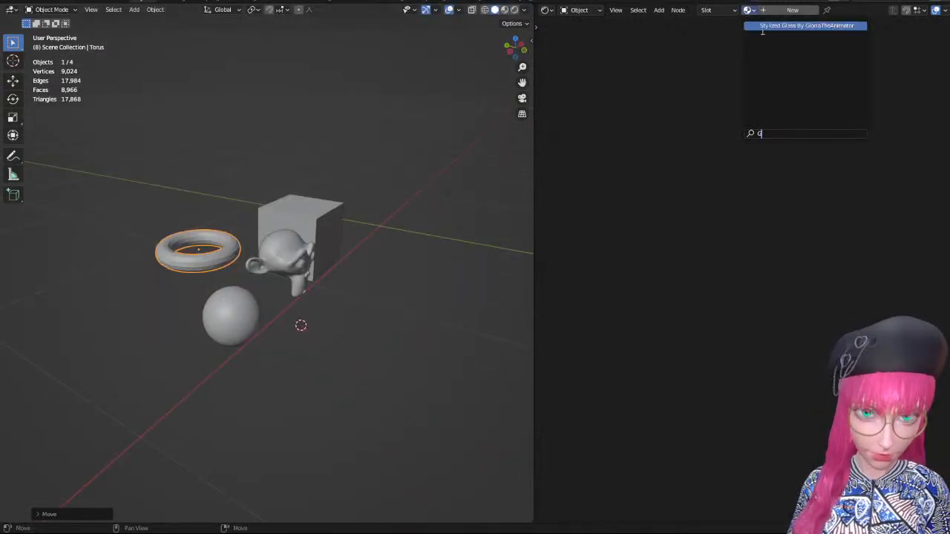
Assign the existing Stylized Glass material to the torus and the cube.
left_click(762, 27)
left_click(348, 216)
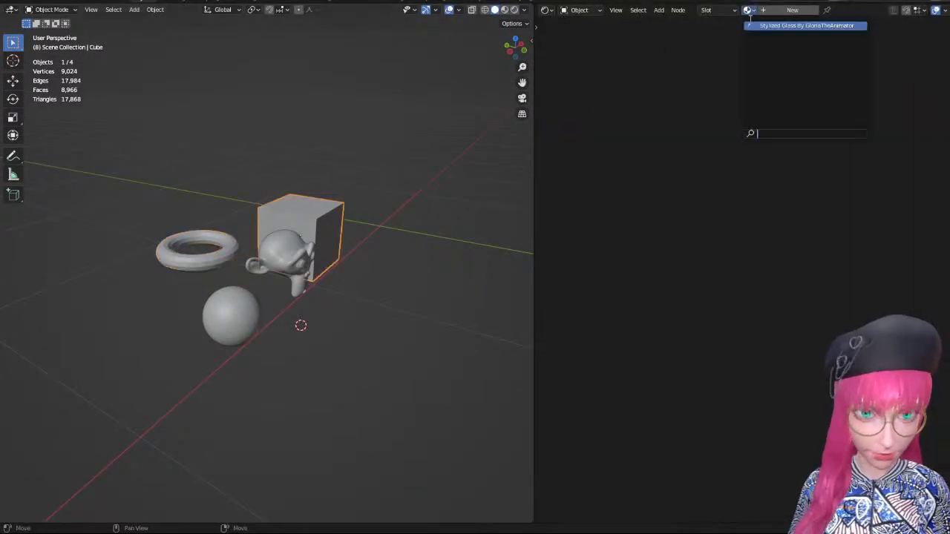
left_click(752, 26)
Switch the viewport to material preview and inspect the glass streaks on the cube, torus, monkey head and sphere.
scroll(475, 60, "up", 1)
left_click(504, 10)
mouse_move(350, 195)
middle_mouse_down()
mouse_move(282, 161)
mouse_move(360, 182)
mouse_move(335, 236)
mouse_move(429, 170)
middle_mouse_up()
key("alt+a")
key("a")
left_click(315, 334)
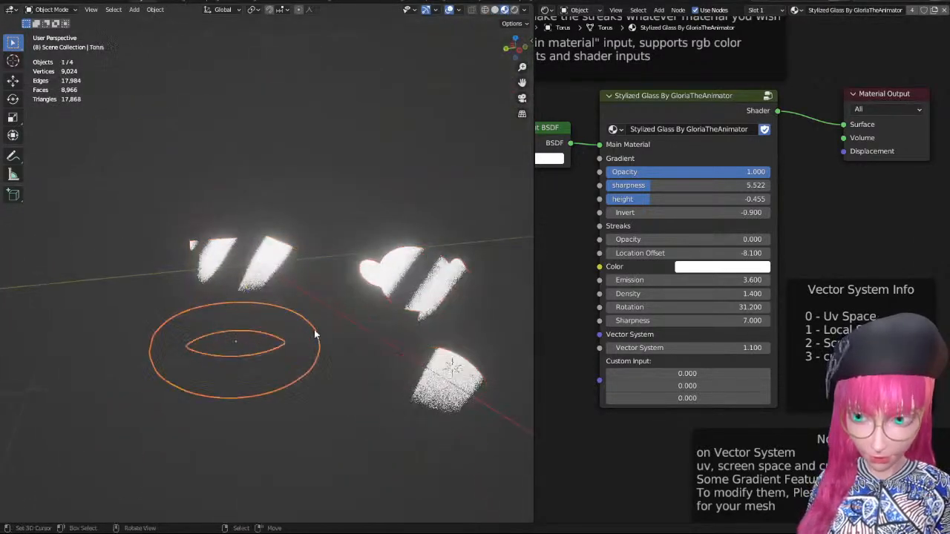
middle_click_drag(314, 333, 446, 259)
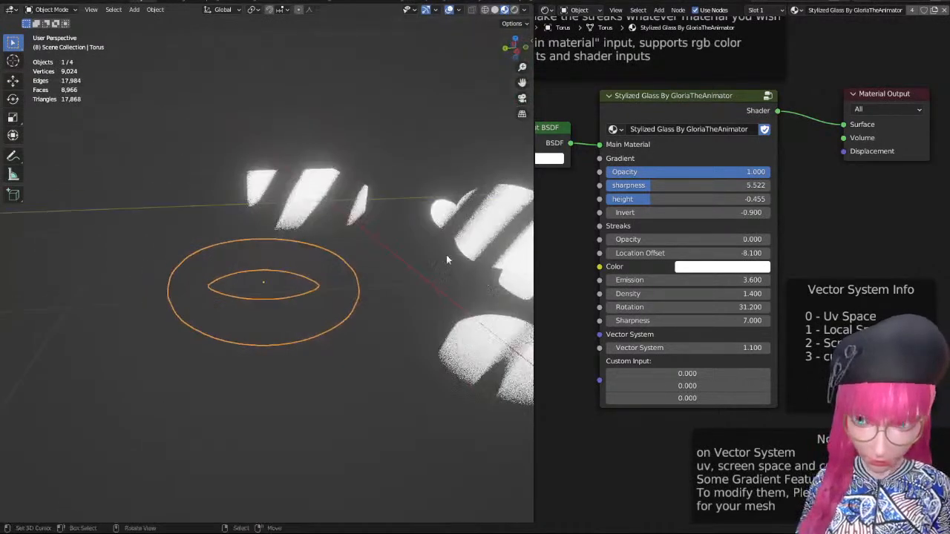
Try moving the torus, check it in Edit Mode and delete it from the scene.
key("g")
right_click(478, 106)
key("Tab")
key("Tab")
middle_click_drag(426, 171, 404, 323)
key("Delete")
Check how the streaks behave while the monkey head is moved, cancelling each move.
left_click(328, 300)
key("g")
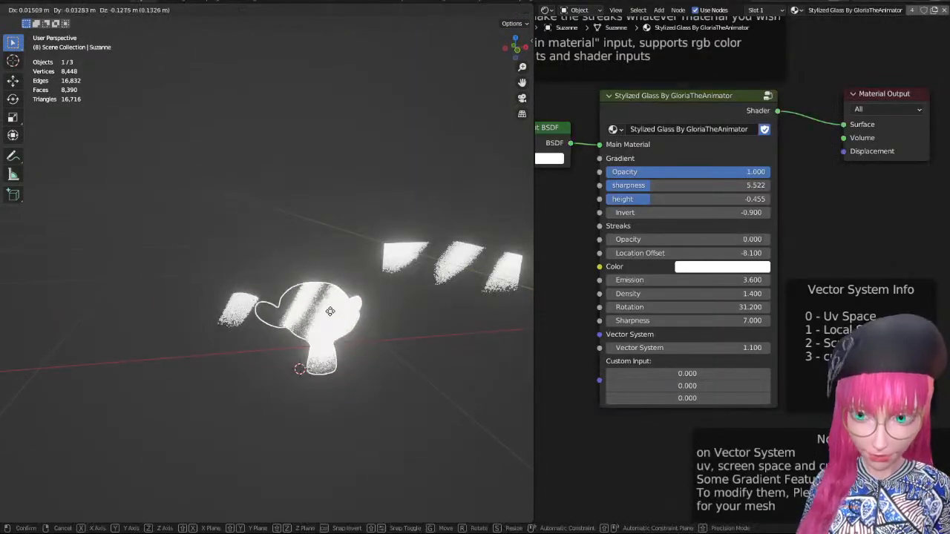
key("Escape")
key("Tab")
mouse_move(376, 196)
middle_mouse_down()
mouse_move(370, 270)
mouse_move(385, 288)
mouse_move(367, 193)
mouse_move(373, 174)
mouse_move(374, 256)
mouse_move(380, 158)
mouse_move(379, 265)
mouse_move(369, 228)
middle_mouse_up()
key("Tab")
key("g")
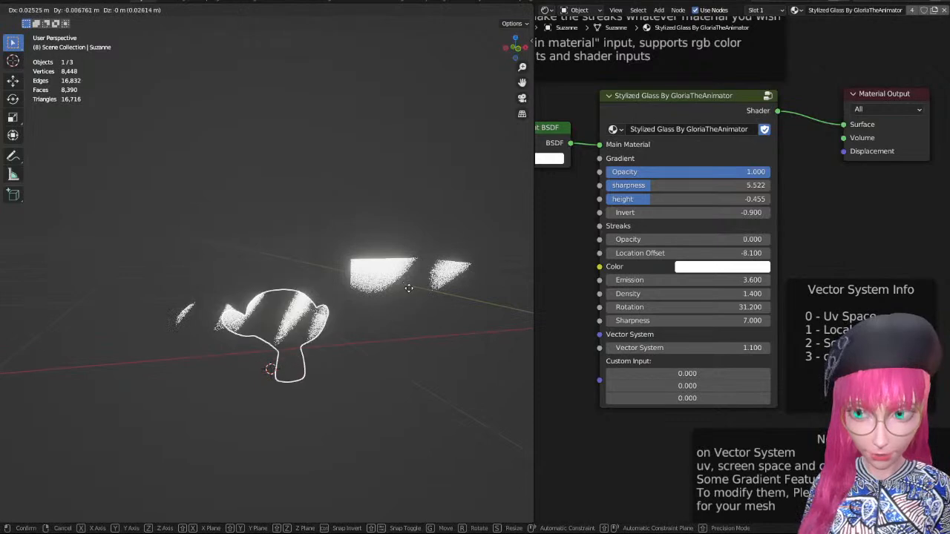
right_click(402, 146)
Open the Stylized Glass node group and delete its output node at the end of the chain.
left_click(654, 98)
key("Tab")
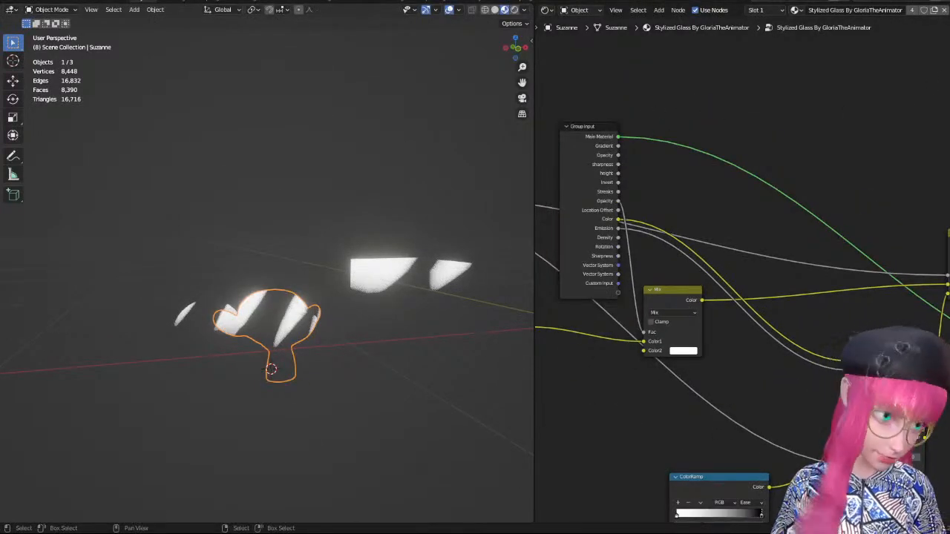
scroll(752, 202, "down", 3)
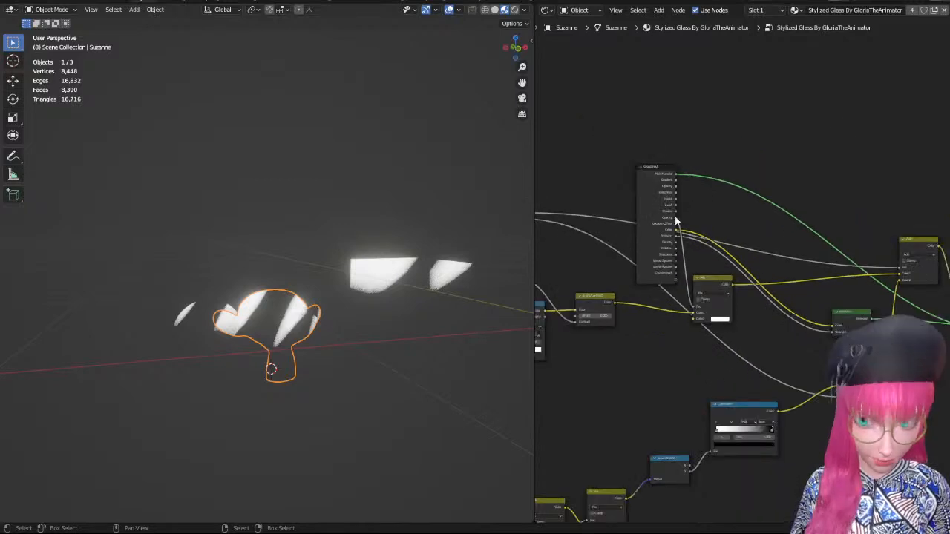
scroll(665, 218, "down", 4)
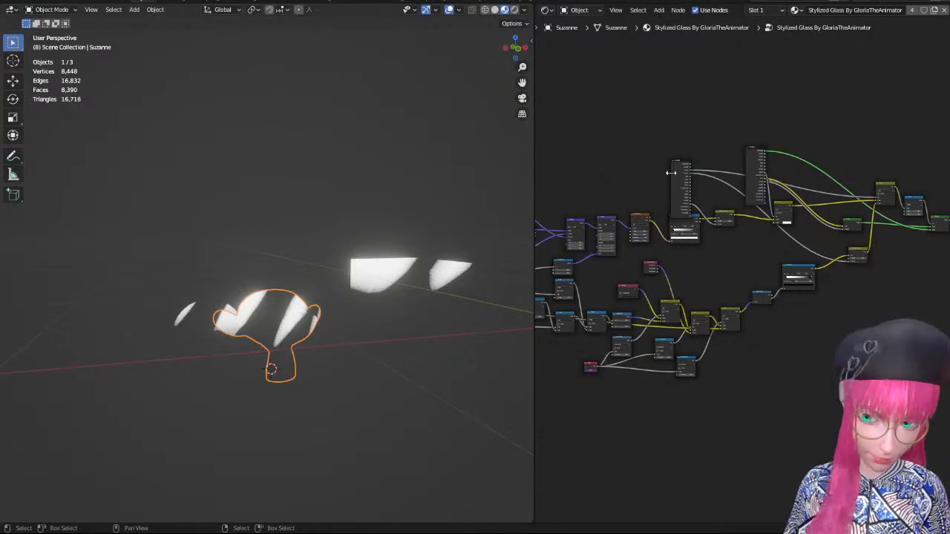
scroll(804, 232, "up", 2)
left_click_drag(841, 233, 837, 231)
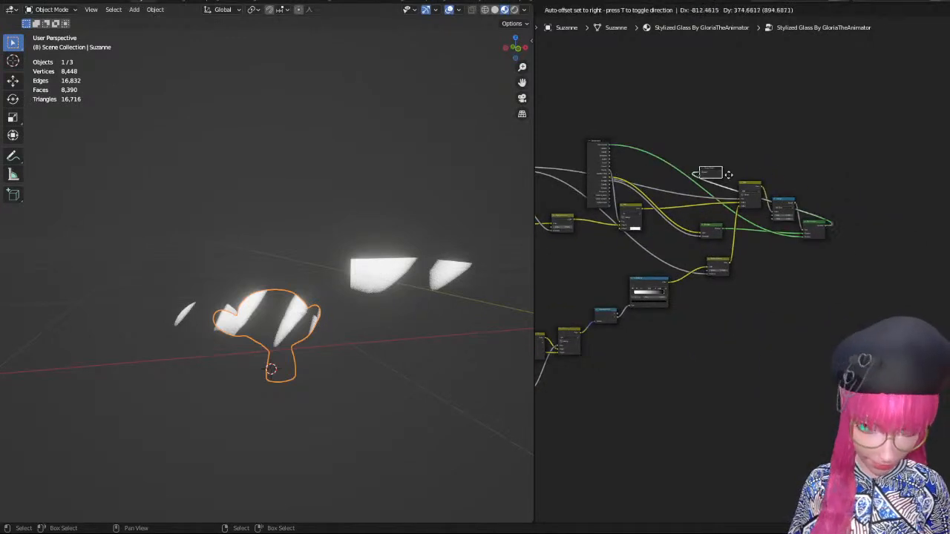
left_click_drag(729, 175, 836, 191)
key("x")
middle_click_drag(735, 165, 853, 165)
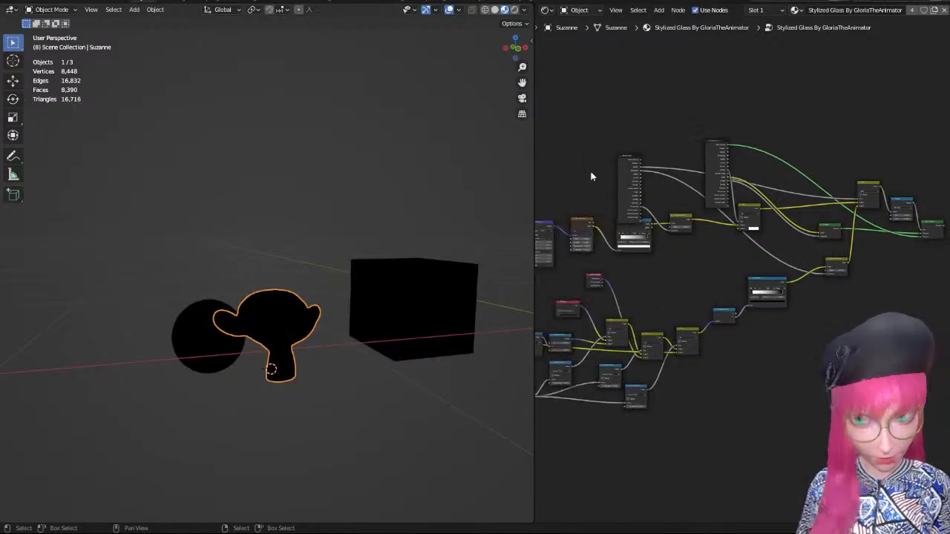
Add a Material Output node inside the group, in the empty area above the node chain.
middle_click_drag(590, 176, 760, 180)
key("shift+a")
left_click(721, 126)
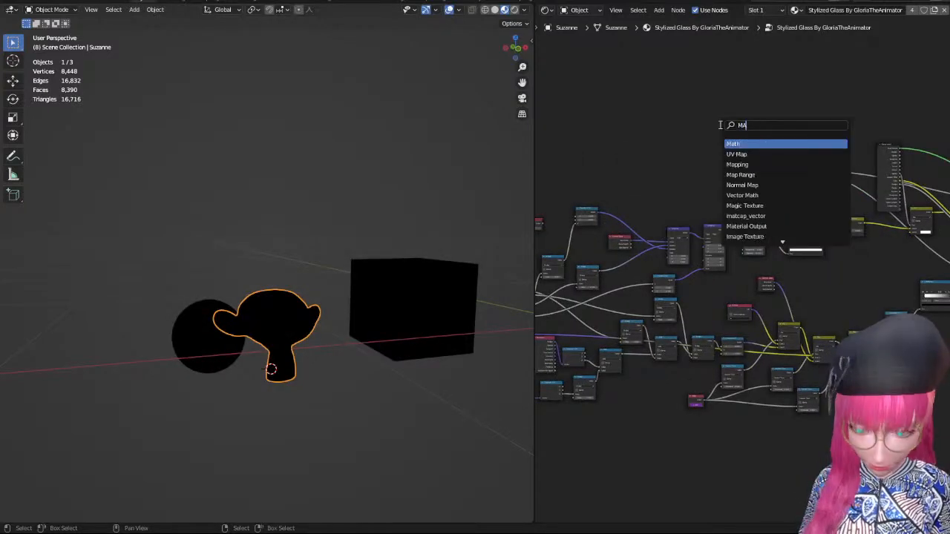
type("MATERIAL")
key("Return")
left_click(720, 125)
Move the new Material Output node above the Noise Texture, beside the Group Input node.
scroll(715, 115, "up", 6)
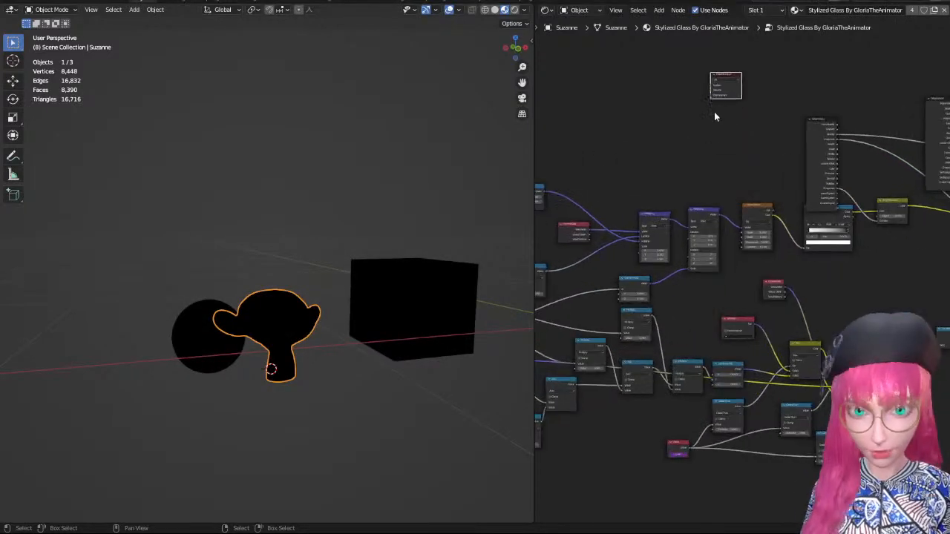
middle_click_drag(699, 100, 836, 117)
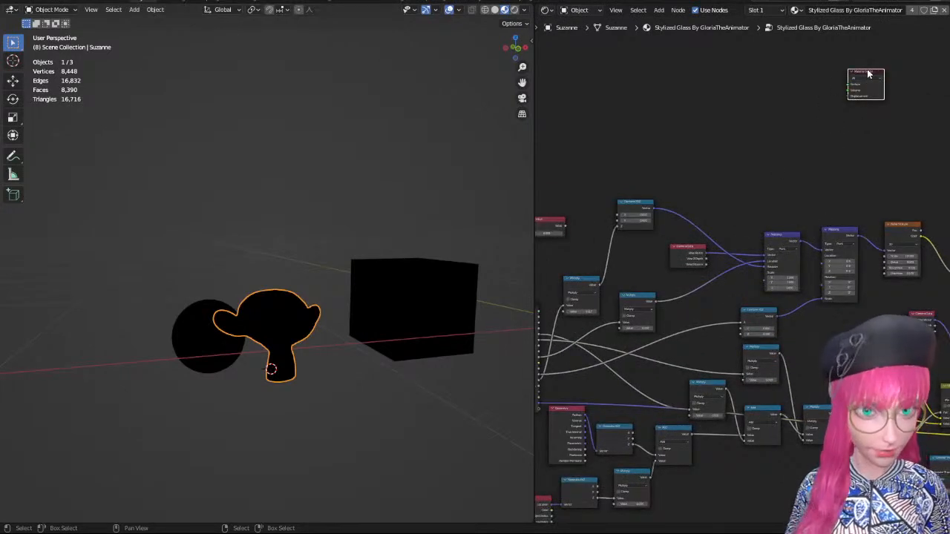
left_click_drag(868, 73, 804, 146)
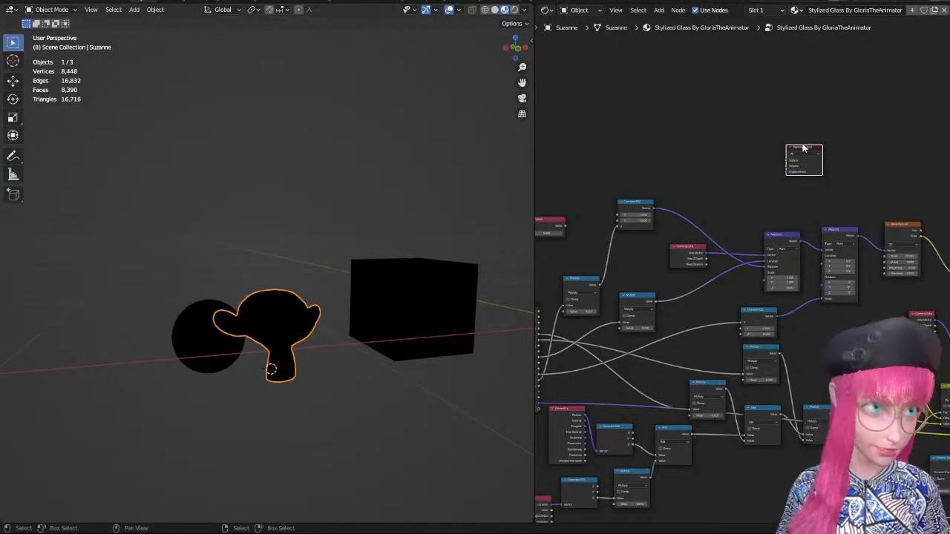
middle_click_drag(802, 148, 694, 199)
left_click_drag(706, 184, 817, 192)
middle_click_drag(816, 192, 752, 193)
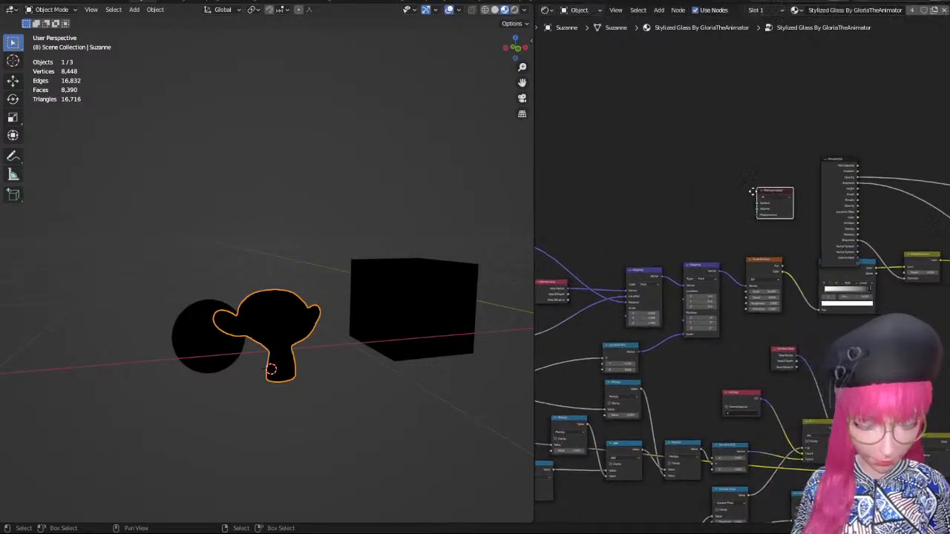
scroll(750, 193, "up", 4)
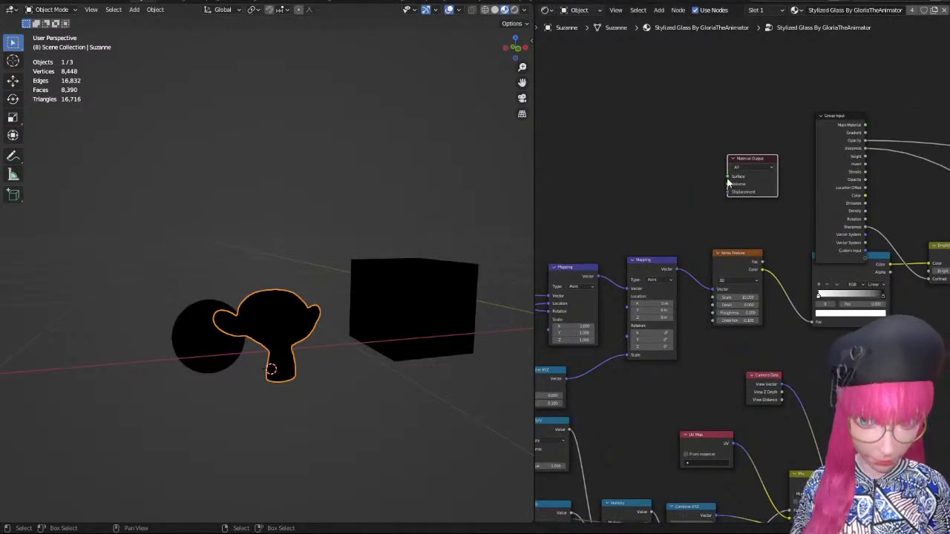
Connect the Noise Texture's Color to the Material Output's Surface and reposition the output next to the Group Input node.
middle_click_drag(639, 259, 841, 214)
scroll(837, 218, "down", 2)
middle_click_drag(651, 259, 854, 281)
scroll(777, 270, "up", 2)
left_click_drag(811, 199, 820, 216)
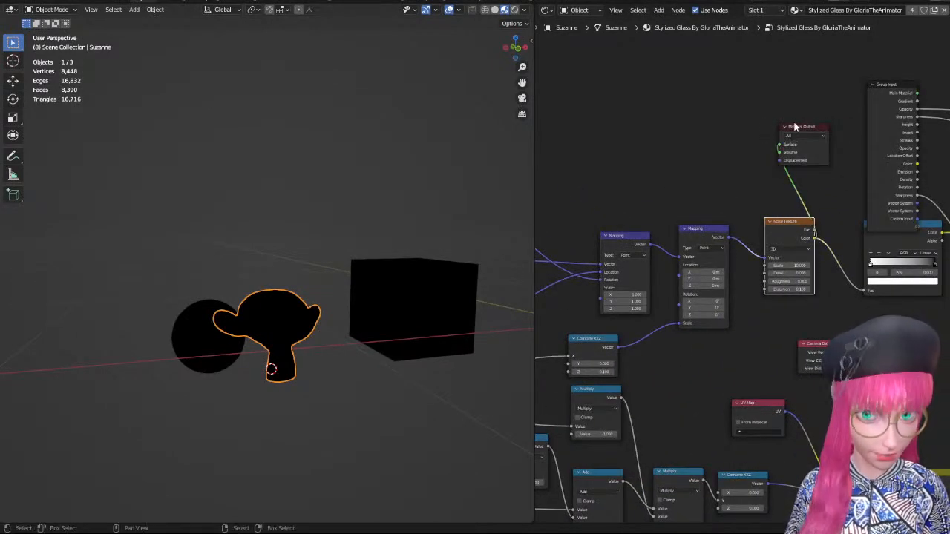
left_click_drag(806, 133, 845, 160)
middle_click_drag(827, 167, 740, 186)
scroll(739, 185, "up", 4)
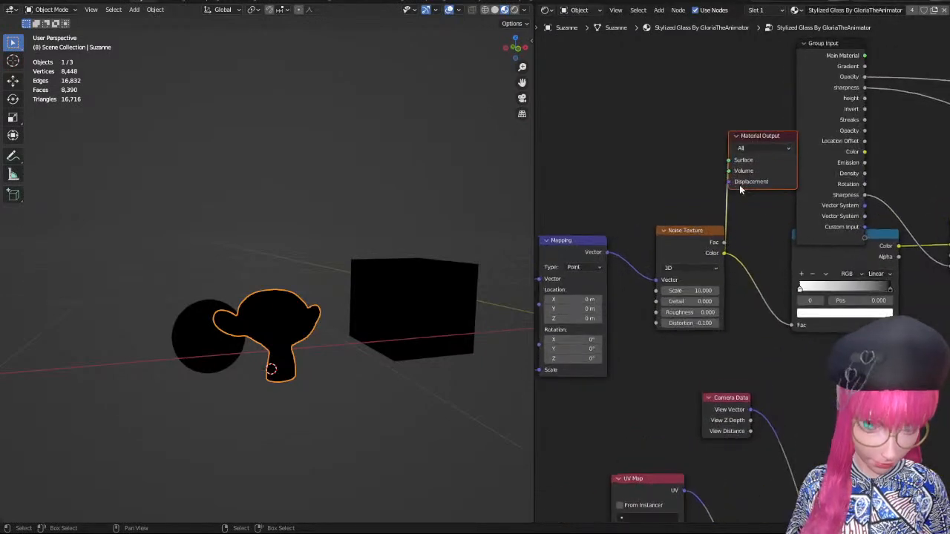
Leave the group, delete the outer Material Output node and reopen the Stylized Glass group.
scroll(785, 124, "down", 3)
key("Tab")
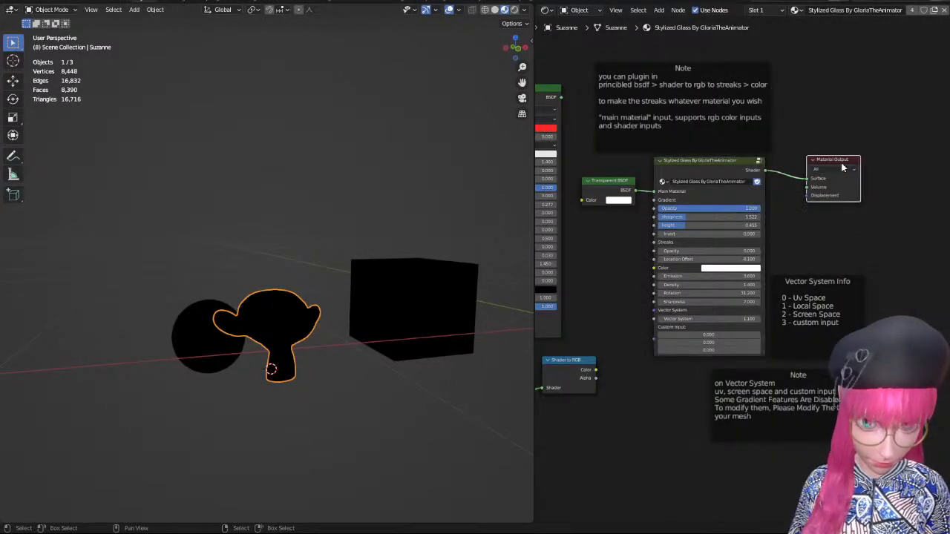
key("x")
left_click(743, 168)
key("Tab")
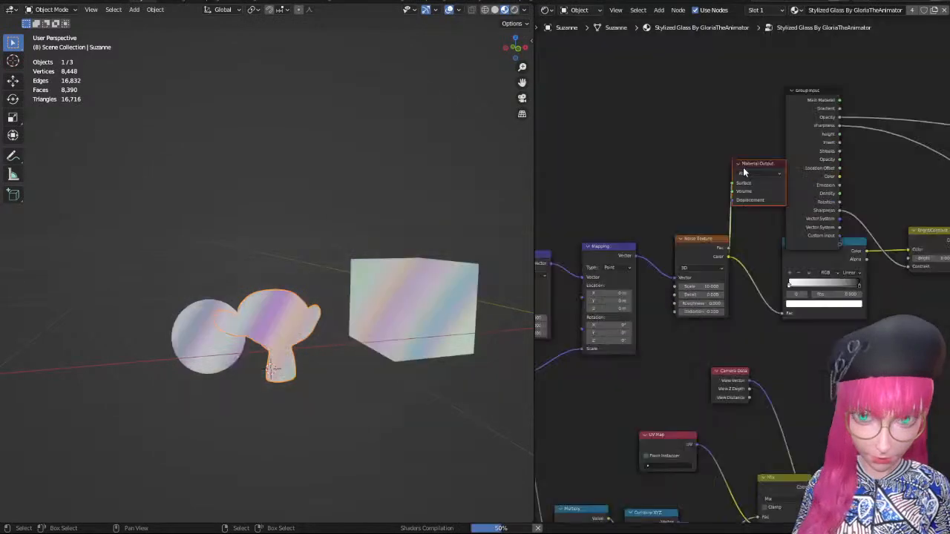
Examine the coloured noise streaks on the models and the colour ramp and Bright/Contrast nodes that follow the Noise Texture.
middle_click_drag(726, 183, 733, 185)
scroll(718, 263, "up", 3)
middle_click_drag(319, 308, 373, 289)
scroll(403, 333, "up", 4)
scroll(384, 333, "down", 3)
scroll(398, 293, "up", 2)
middle_click_drag(805, 267, 653, 282)
scroll(654, 283, "up", 1)
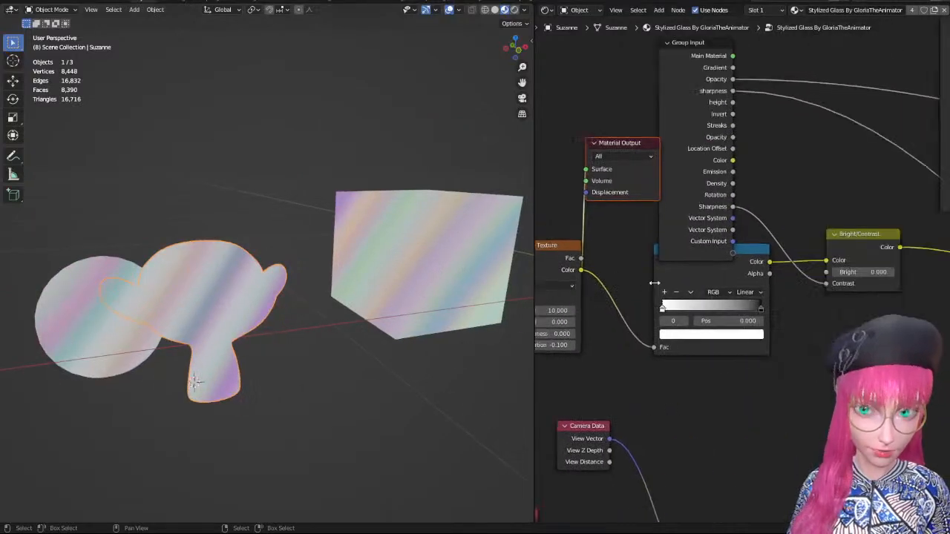
scroll(653, 283, "down", 1)
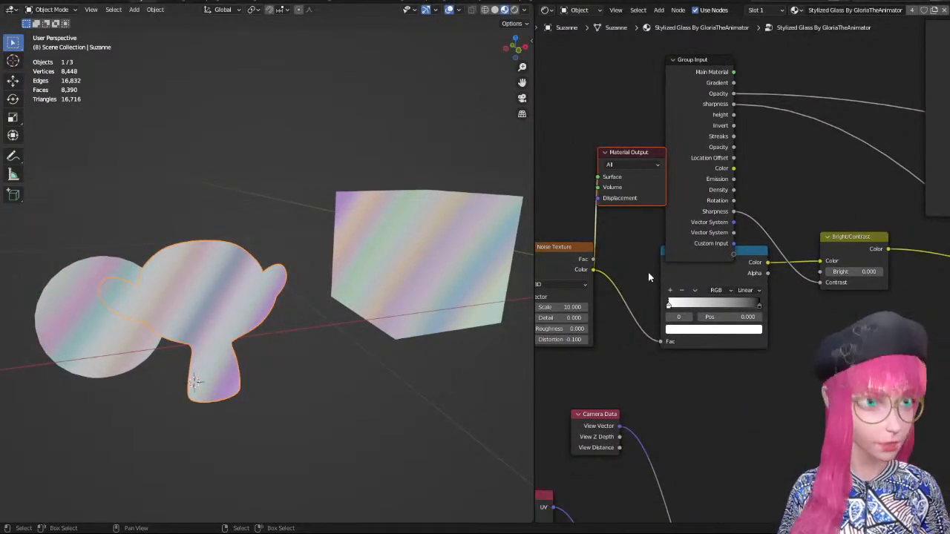
Move the Group Input node clear of the ColorRamp and inspect the coloured streaks on the models from several angles.
scroll(749, 262, "down", 1)
left_click_drag(734, 222, 760, 198)
middle_click_drag(312, 252, 338, 250)
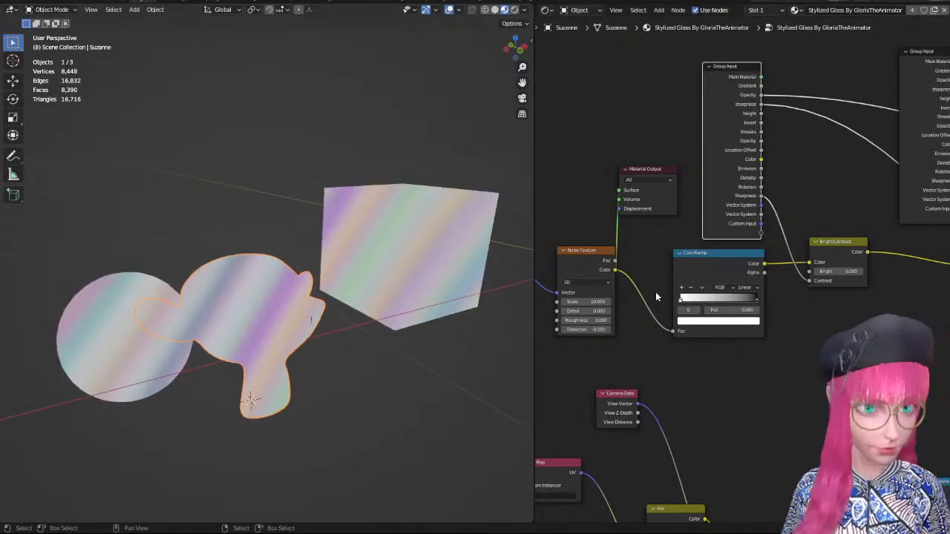
middle_click_drag(356, 290, 141, 290)
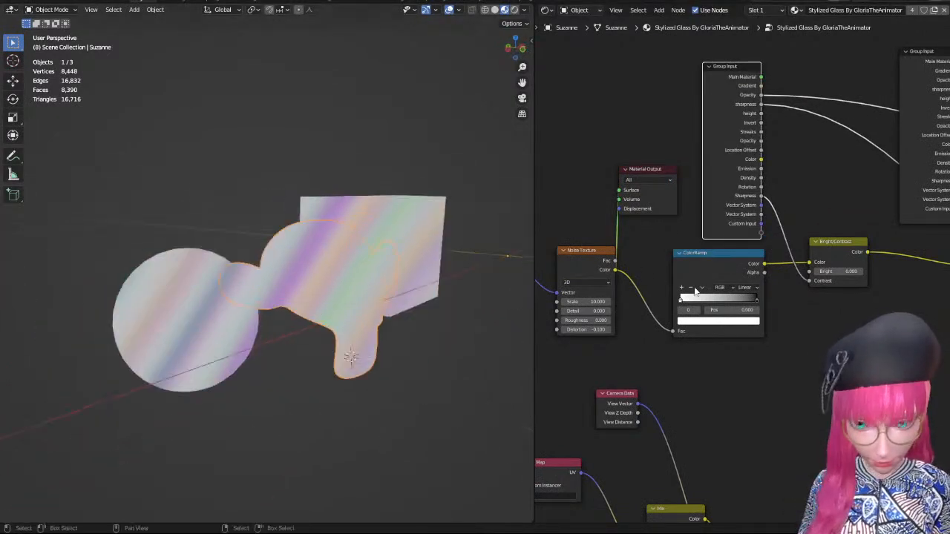
middle_click_drag(625, 285, 735, 285)
middle_click_drag(445, 291, 415, 297)
Examine the Camera Data node whose View Vector feeds the Mapping node, and compare the streaks on the models from different views.
middle_click_drag(573, 227, 865, 175)
scroll(744, 261, "up", 6)
mouse_move(631, 215)
left_mouse_down()
mouse_move(615, 221)
mouse_move(622, 223)
left_mouse_up()
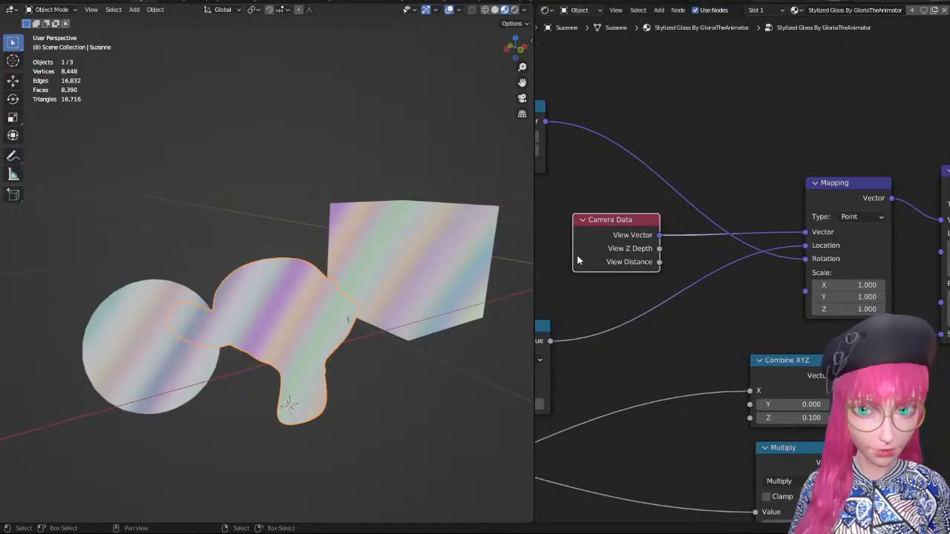
left_click_drag(578, 259, 591, 250)
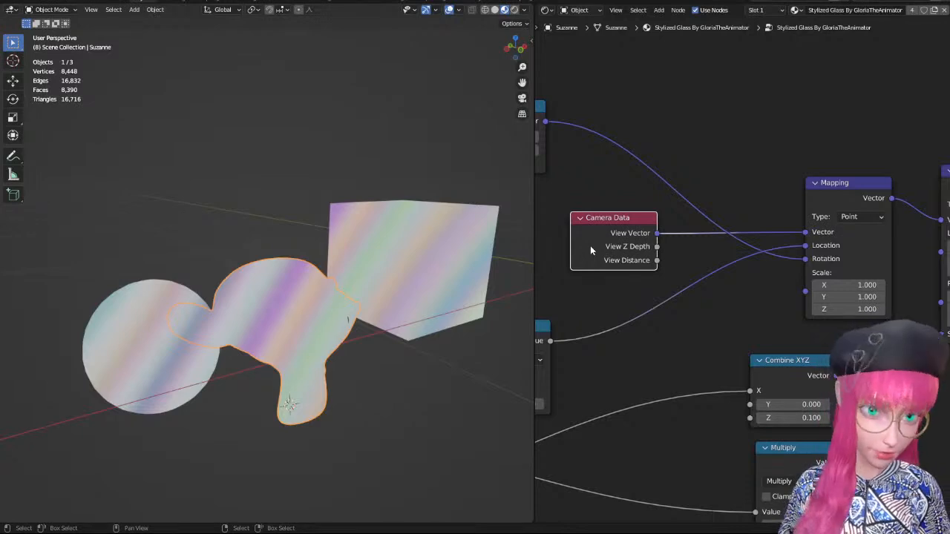
middle_click_drag(441, 249, 398, 233)
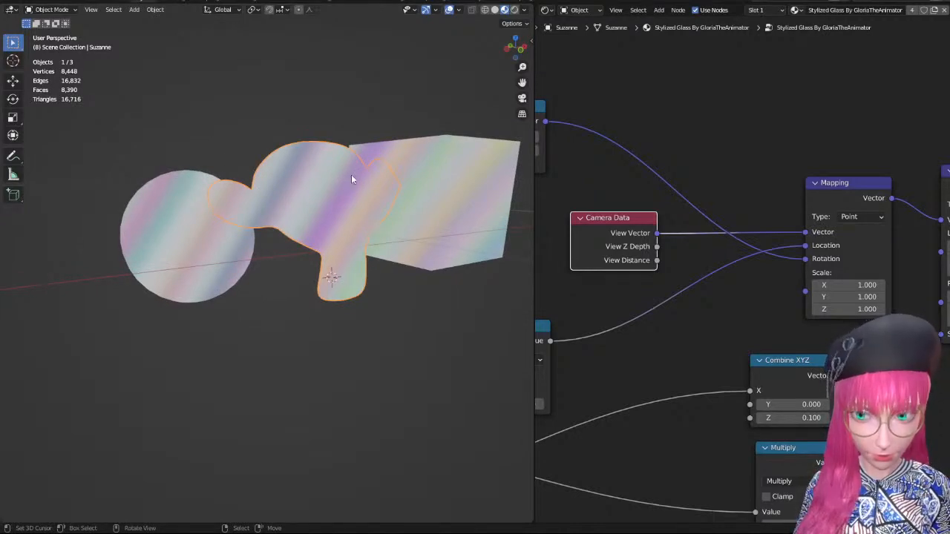
middle_click_drag(352, 174, 369, 164)
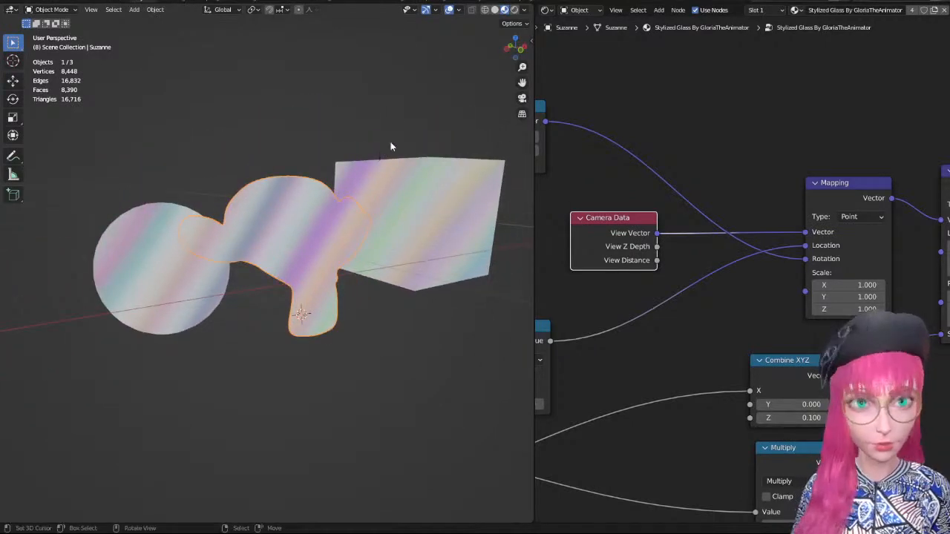
Trace the Combine XYZ and Multiply nodes before the Mapping node back to the Group Input's Rotation and Location Offset.
scroll(697, 176, "down", 2)
scroll(701, 218, "up", 1)
middle_click_drag(453, 238, 393, 304)
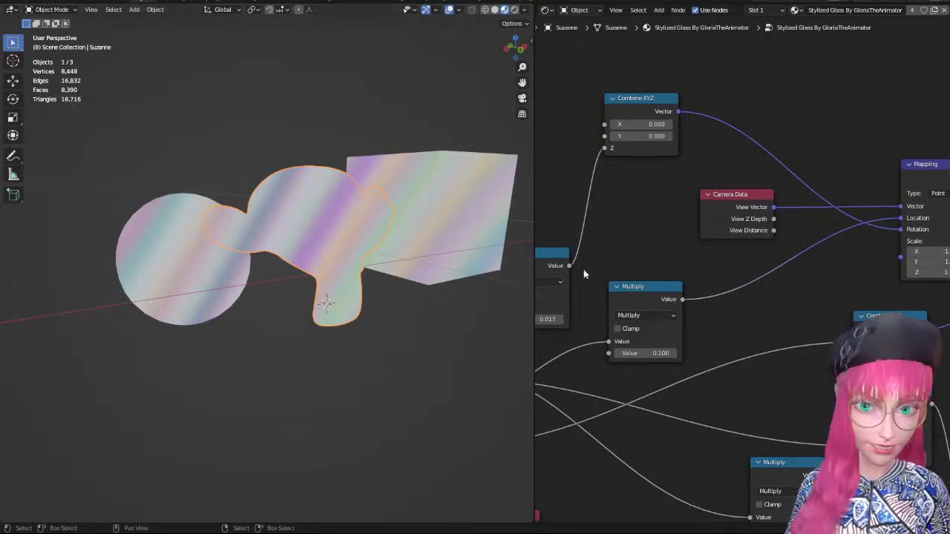
scroll(644, 208, "down", 2)
scroll(725, 191, "up", 3)
middle_click_drag(647, 208, 733, 179)
scroll(712, 195, "down", 3)
scroll(694, 217, "up", 2)
scroll(694, 221, "up", 1)
middle_click_drag(694, 221, 710, 187)
scroll(665, 365, "up", 1)
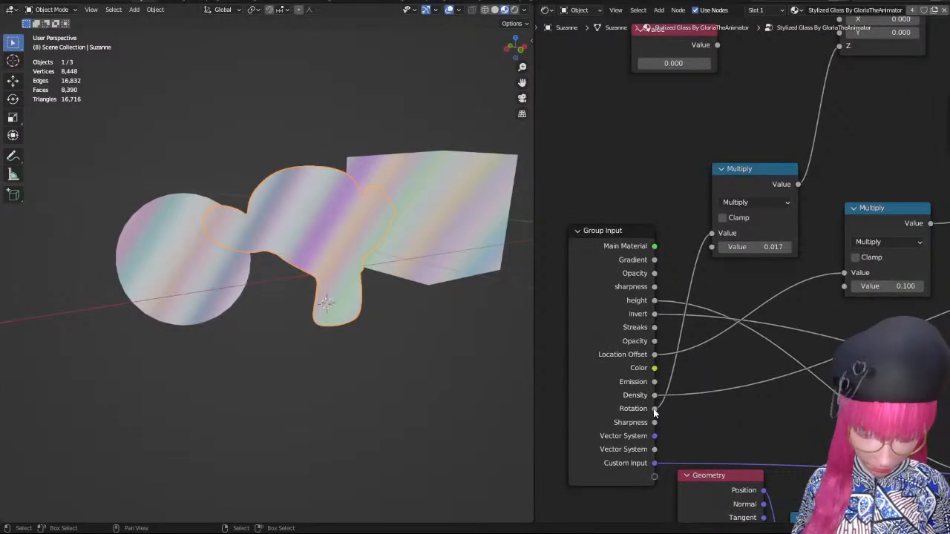
Leave the group, try a different streak Rotation on the Stylized Glass node and reopen the group.
key("Tab")
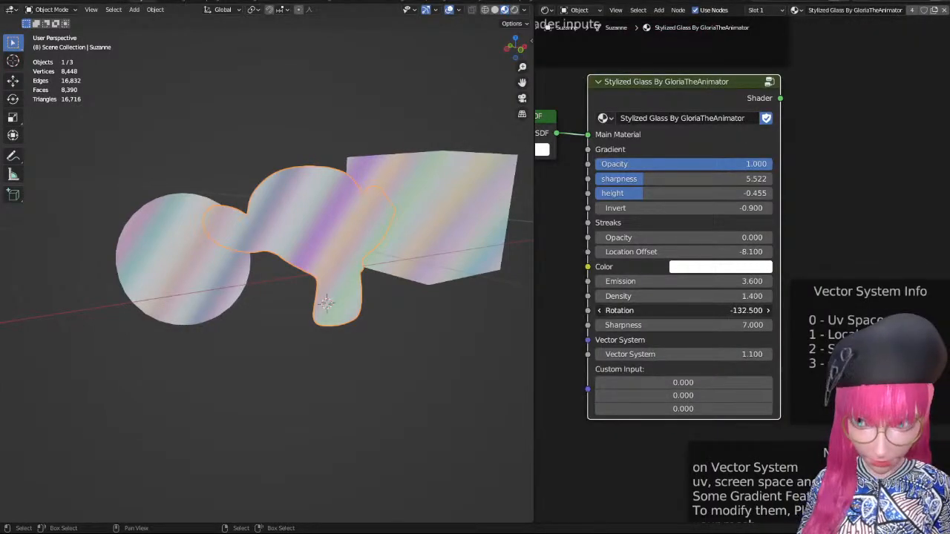
left_click_drag(688, 310, 740, 310)
key("Tab")
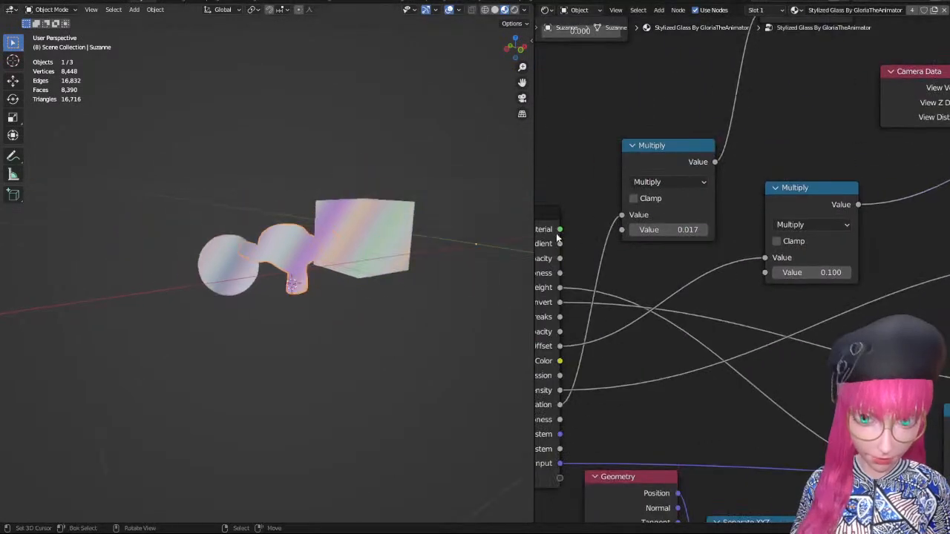
Examine how the Multiply and Combine XYZ nodes drive the Mapping node's Location and Rotation alongside the Camera Data vector.
middle_click_drag(695, 174, 694, 267)
scroll(391, 253, "up", 4)
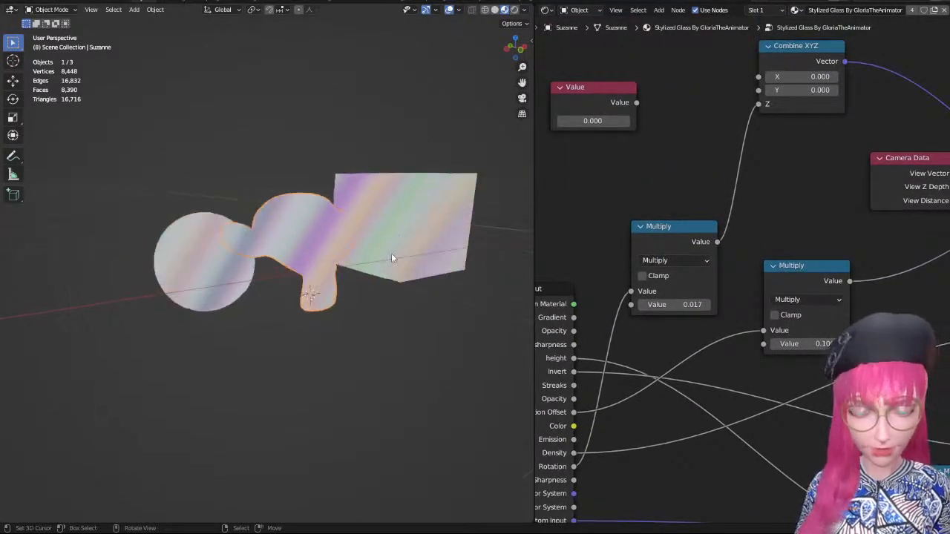
middle_click_drag(391, 253, 348, 254)
scroll(816, 251, "down", 1)
middle_click_drag(817, 251, 777, 265)
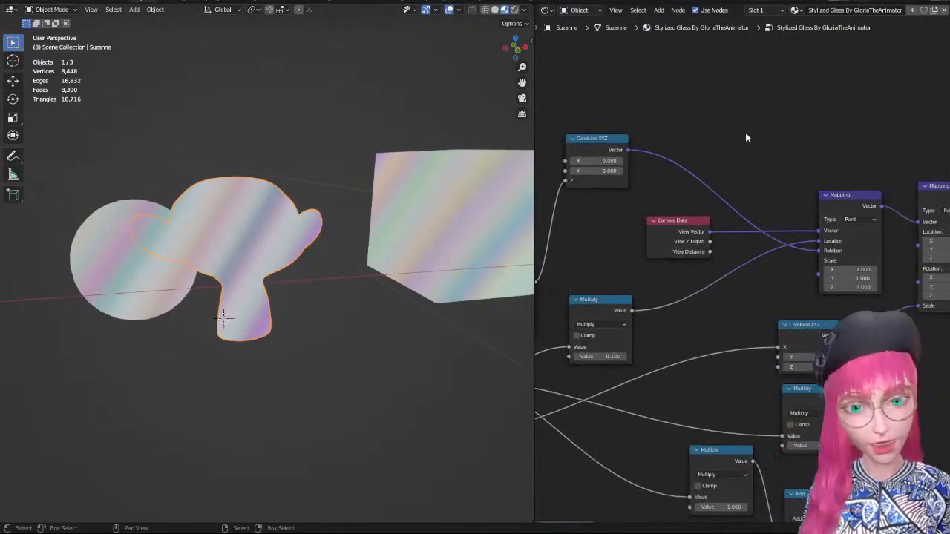
middle_click_drag(778, 188, 789, 147)
scroll(789, 147, "up", 1)
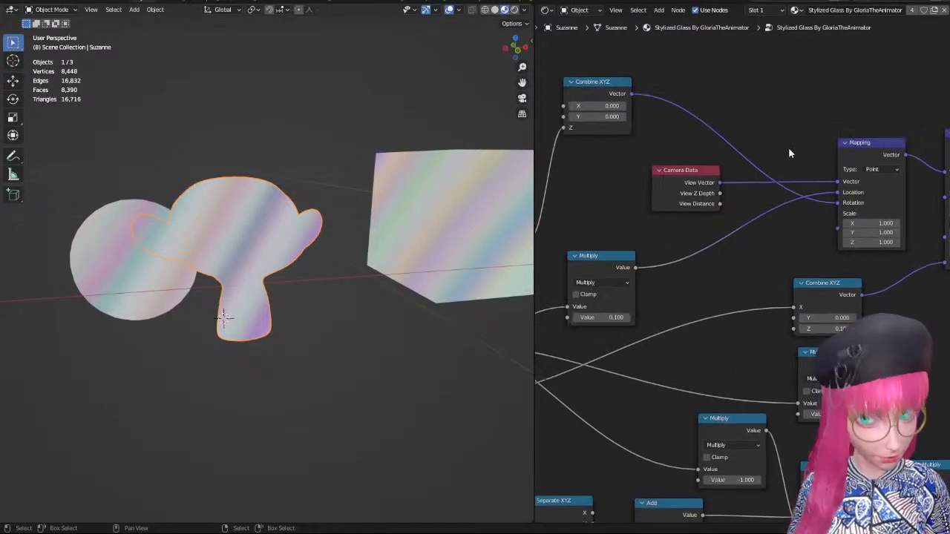
middle_click_drag(641, 154, 696, 134)
scroll(701, 145, "down", 1)
middle_click_drag(696, 204, 683, 158)
scroll(679, 162, "up", 1)
left_click_drag(647, 196, 651, 207)
scroll(673, 147, "down", 1)
middle_click_drag(674, 147, 682, 119)
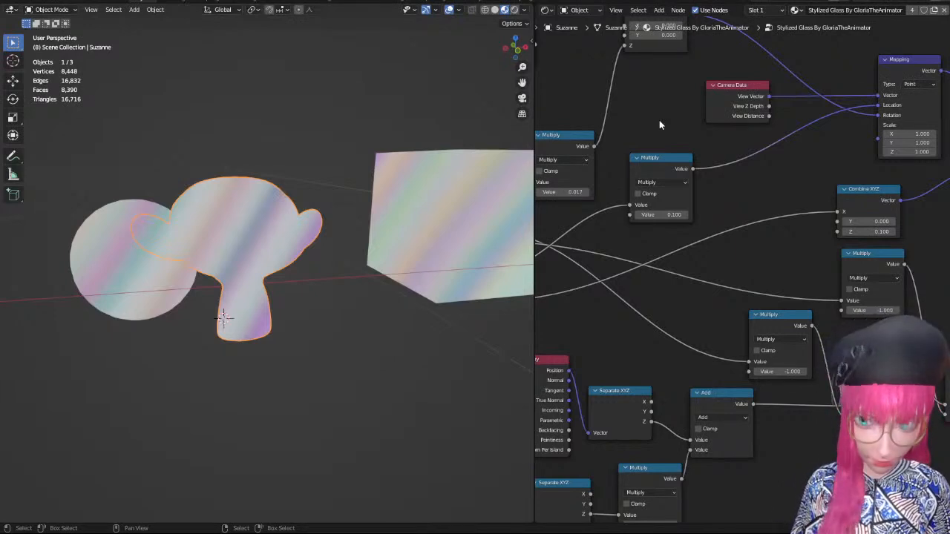
Disconnect the Density link from the X input of the Combine XYZ node that feeds the second Mapping's Scale.
middle_click_drag(912, 200, 739, 188)
scroll(742, 198, "up", 3)
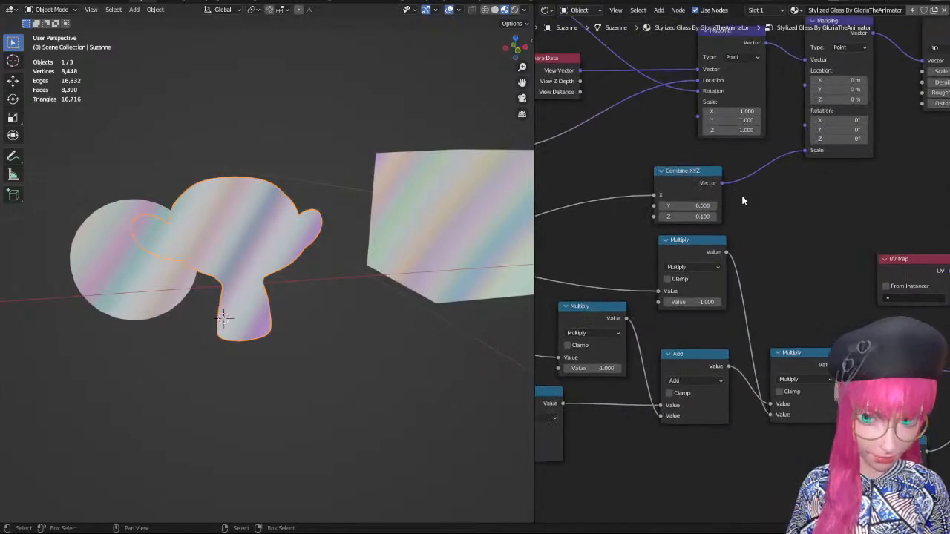
scroll(744, 234, "up", 2)
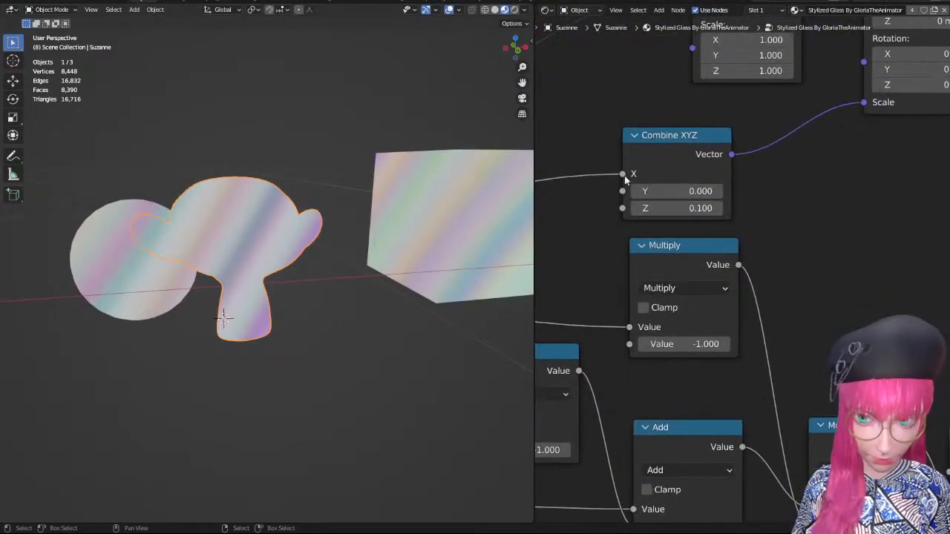
left_click_drag(623, 174, 603, 181)
middle_click_drag(262, 192, 271, 201)
scroll(273, 201, "up", 2)
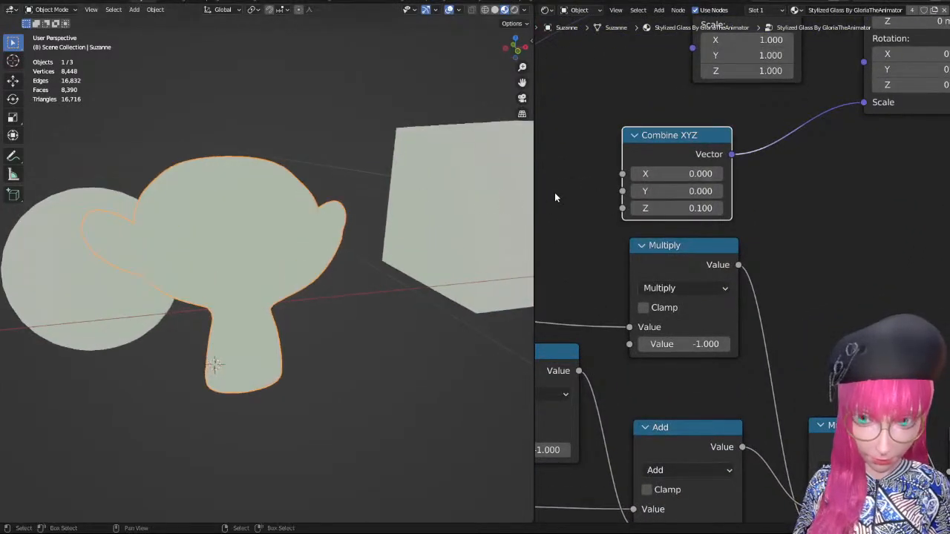
scroll(520, 198, "down", 2)
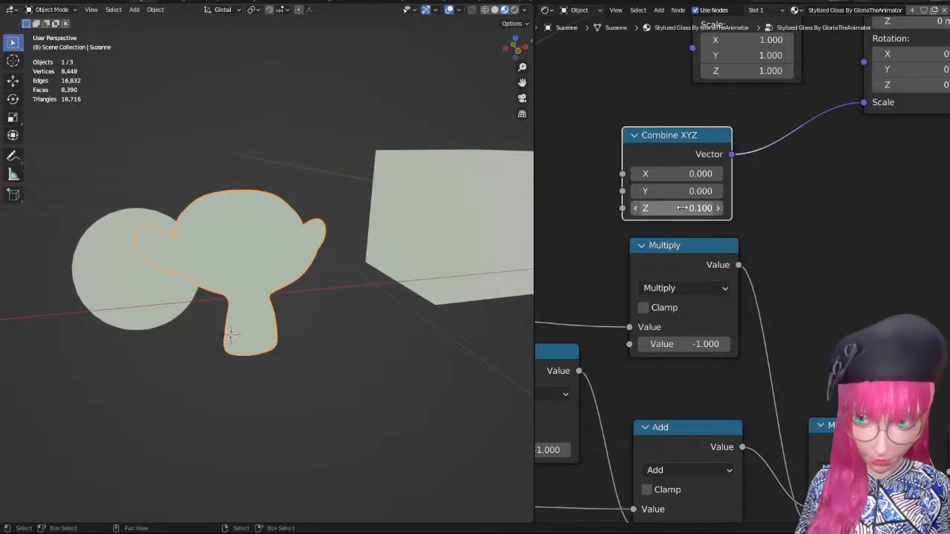
Try other scale values on the Combine XYZ node, raising X to 19.9 and setting Z to 0.1.
left_click_drag(680, 208, 735, 207)
left_click_drag(680, 173, 876, 173)
left_click(669, 208)
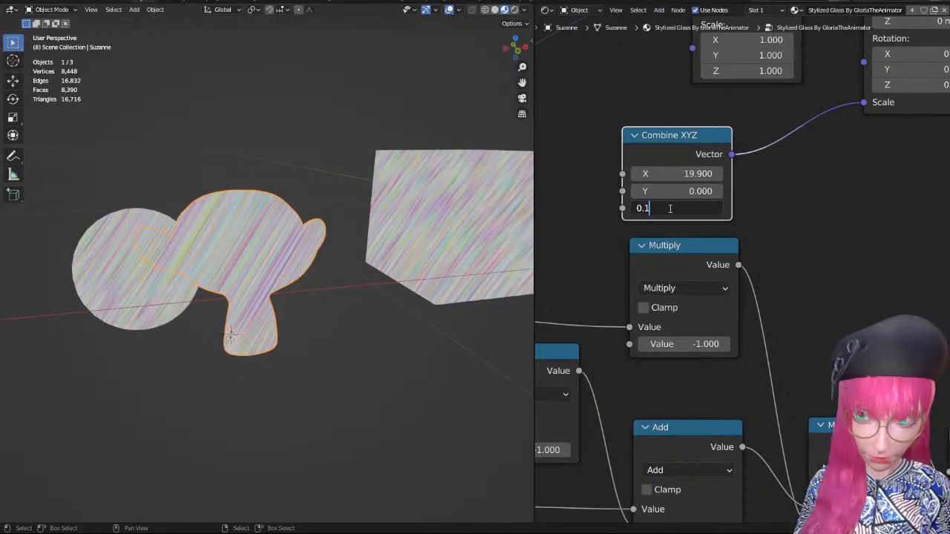
key("Return")
Set the Combine XYZ node's X to 0 and raise it to 0.7 to compare streak density.
mouse_move(678, 174)
left_mouse_down()
mouse_move(423, 173)
mouse_move(463, 174)
left_mouse_up()
left_click(682, 172)
type("0")
key("Return")
mouse_move(681, 174)
left_mouse_down()
mouse_move(701, 173)
mouse_move(688, 173)
left_mouse_up()
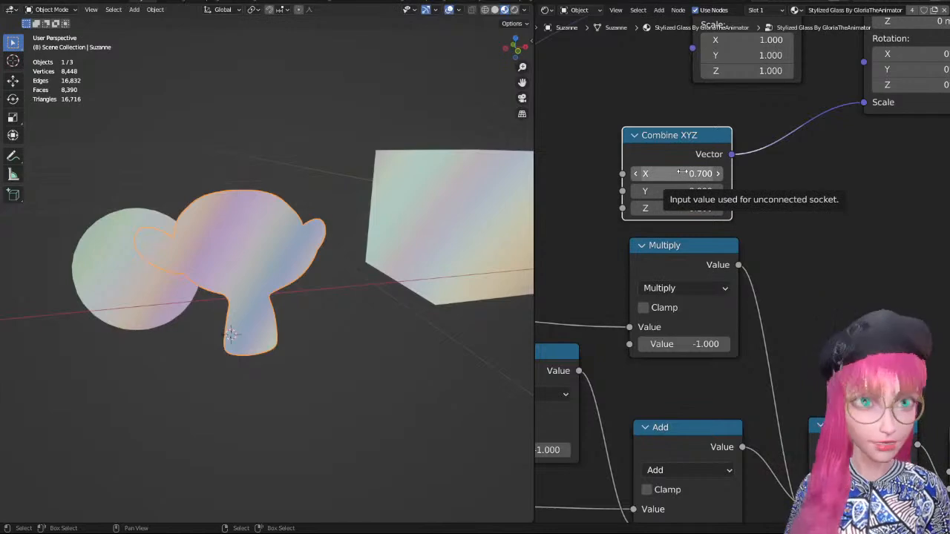
mouse_move(680, 173)
left_mouse_down()
mouse_move(734, 174)
mouse_move(698, 173)
left_mouse_up()
Undo the value changes on the Combine XYZ node and the removal of its X link.
scroll(674, 184, "down", 6)
middle_click_drag(673, 184, 705, 178)
key("ctrl+z")
key("ctrl+z")
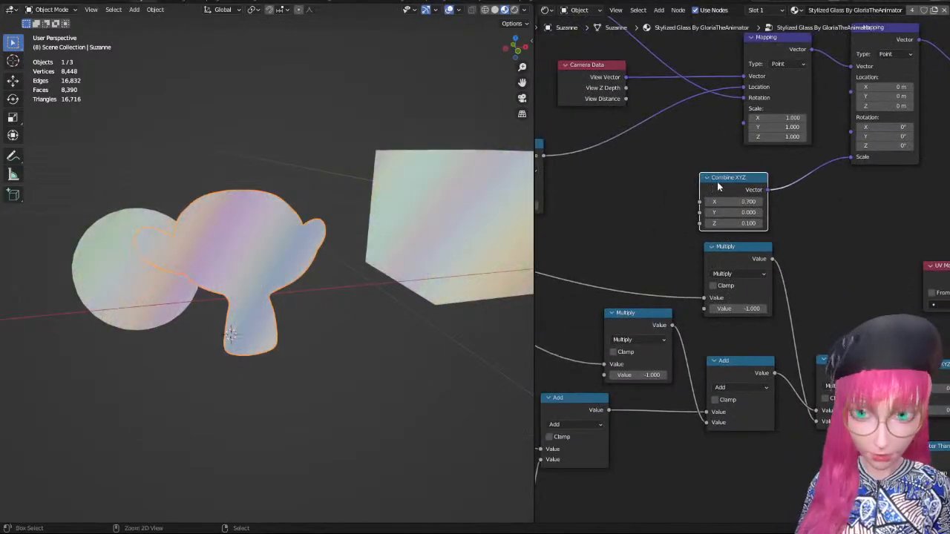
key("ctrl+z")
key("ctrl+z")
key("ctrl+z")
key("ctrl+z")
key("ctrl+z")
key("ctrl+z")
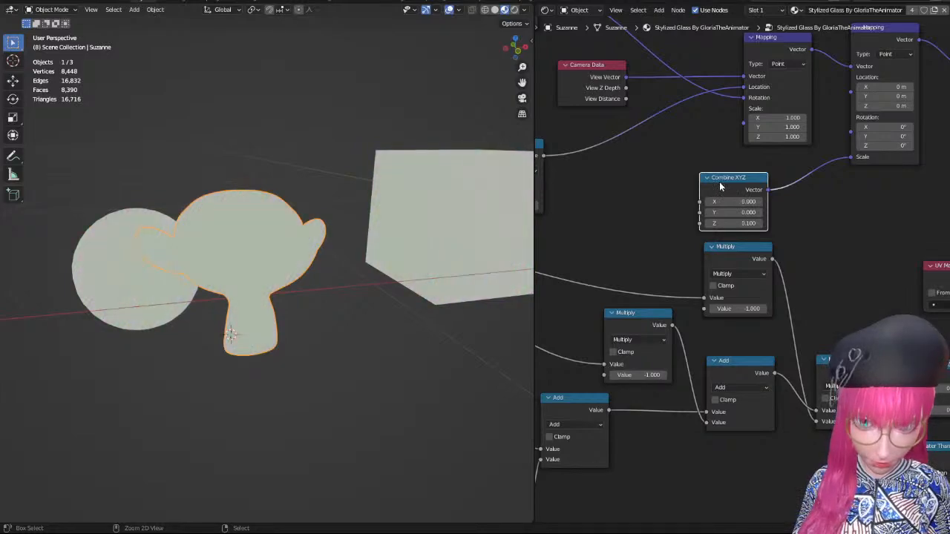
Move the Material Output below the Bright/Contrast node and connect the ColorRamp's Color to its Surface to preview the greyscale streaks.
scroll(721, 187, "down", 3)
middle_click_drag(720, 187, 570, 256)
scroll(779, 196, "down", 2)
middle_click_drag(779, 196, 656, 260)
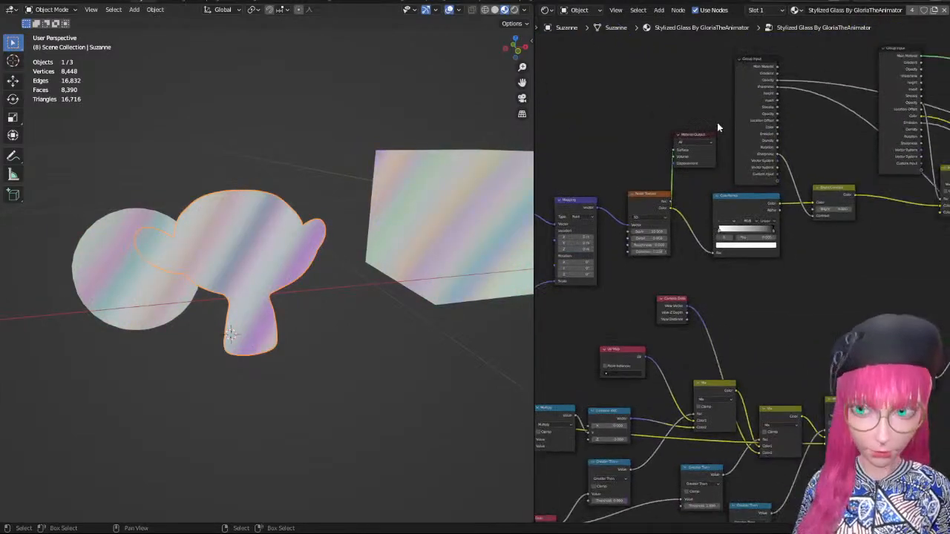
scroll(717, 125, "up", 3)
middle_click_drag(357, 210, 486, 178)
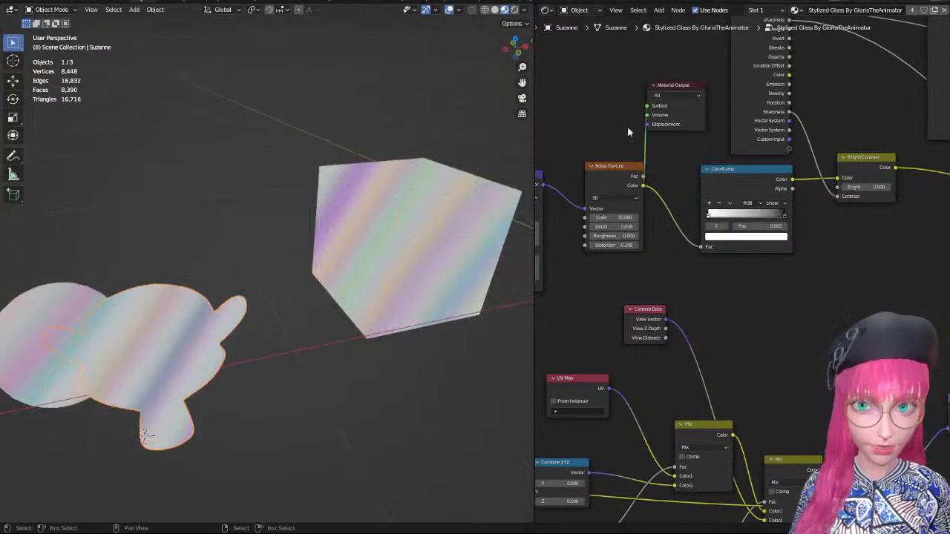
scroll(653, 123, "down", 1)
left_click(690, 105)
left_click_drag(690, 106, 819, 269)
middle_click_drag(211, 285, 253, 231)
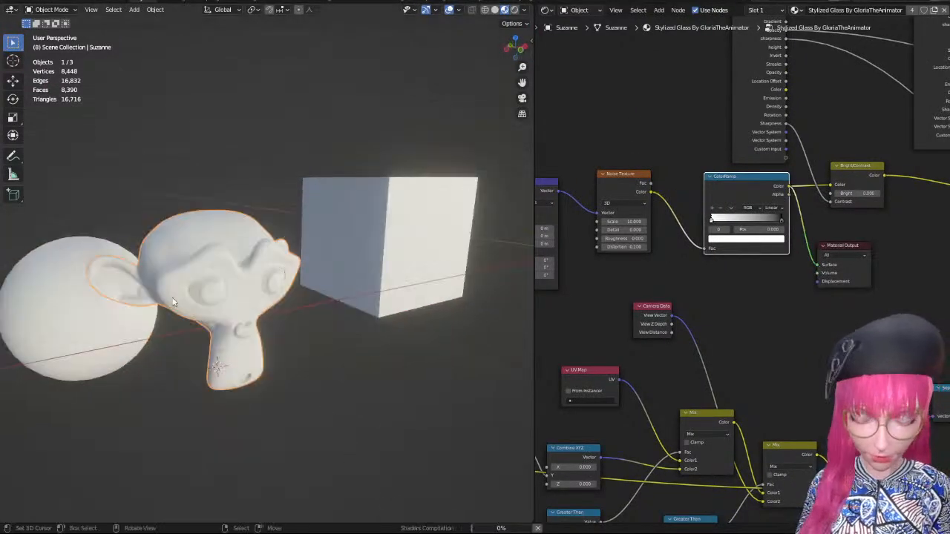
middle_click_drag(172, 302, 445, 267)
Connect the Bright/Contrast node's Color to the Material Output's Surface, shift the output aside and inspect the sharpened streaks.
scroll(684, 283, "up", 2)
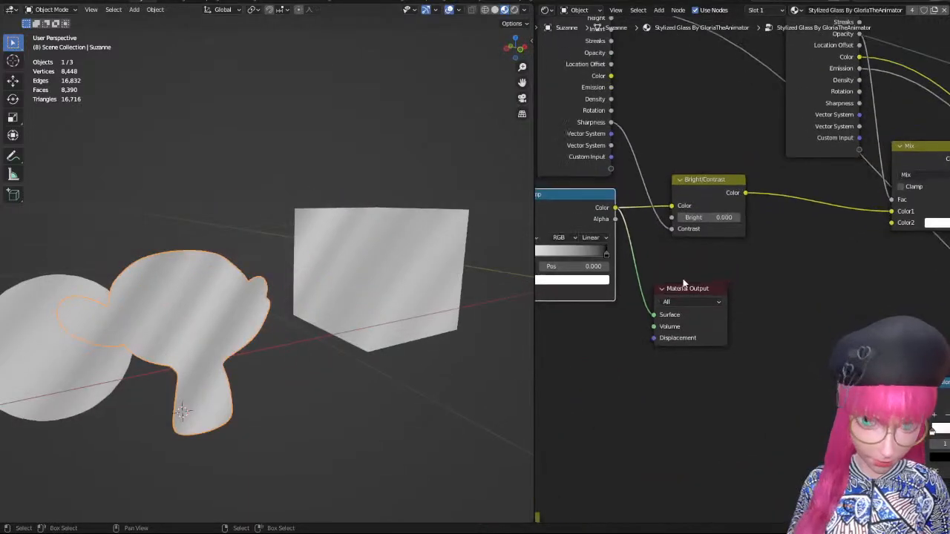
mouse_move(687, 296)
left_mouse_down()
mouse_move(739, 267)
mouse_move(707, 284)
left_mouse_up()
mouse_move(438, 268)
middle_mouse_down()
mouse_move(409, 245)
mouse_move(441, 264)
middle_mouse_up()
middle_click_drag(282, 286, 249, 305)
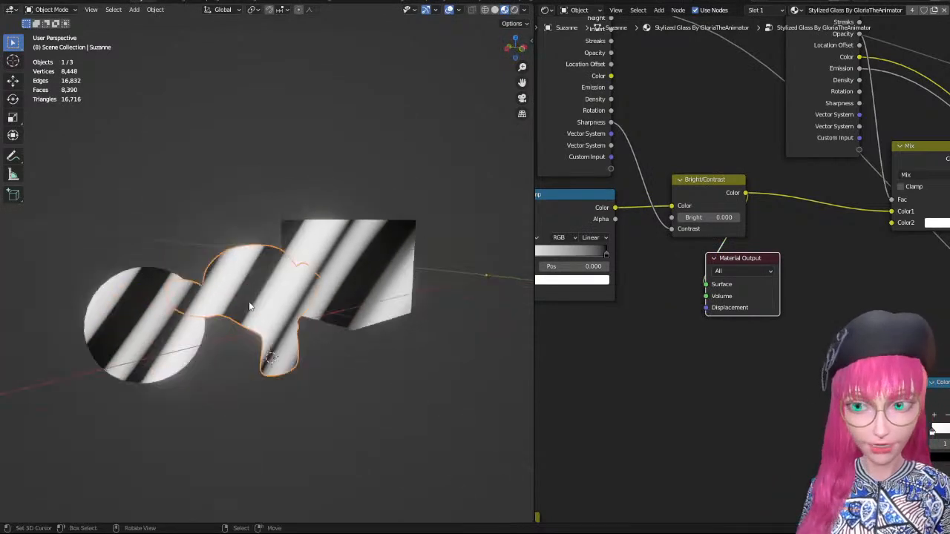
middle_click_drag(322, 277, 285, 271)
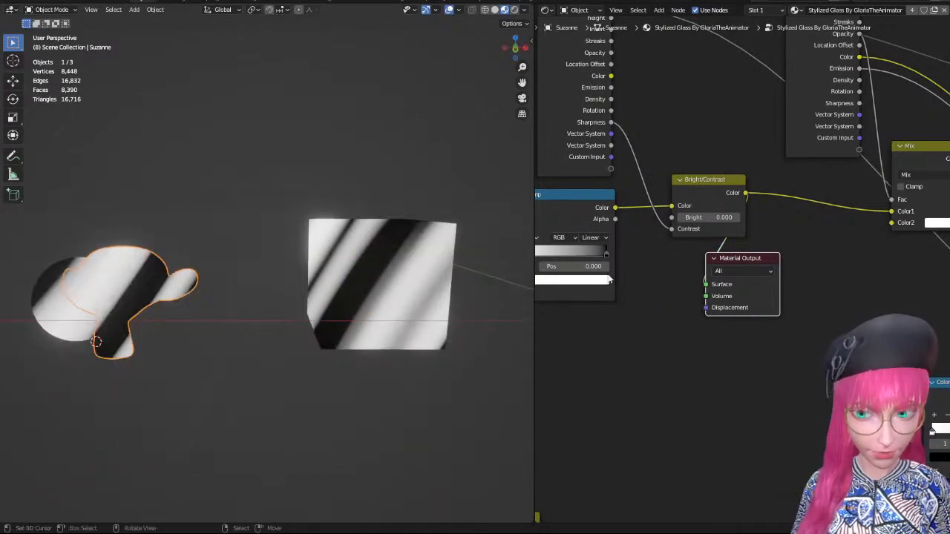
Bring the Material Output beside the next Mix node and connect the Mix's Color to its Surface.
scroll(831, 274, "down", 1)
middle_click_drag(831, 273, 683, 296)
left_click_drag(612, 284, 814, 281)
middle_click_drag(814, 282, 739, 314)
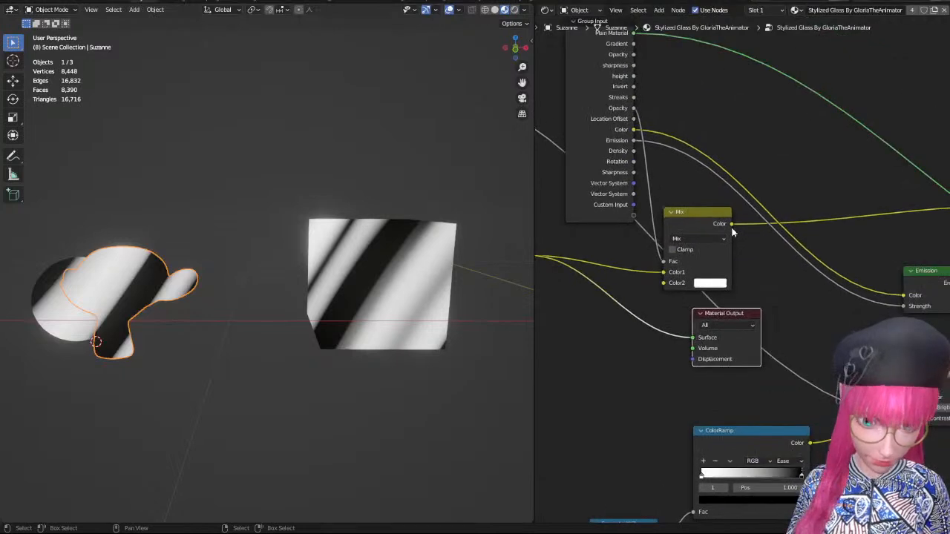
left_click_drag(732, 225, 717, 308)
left_click_drag(699, 340, 808, 303)
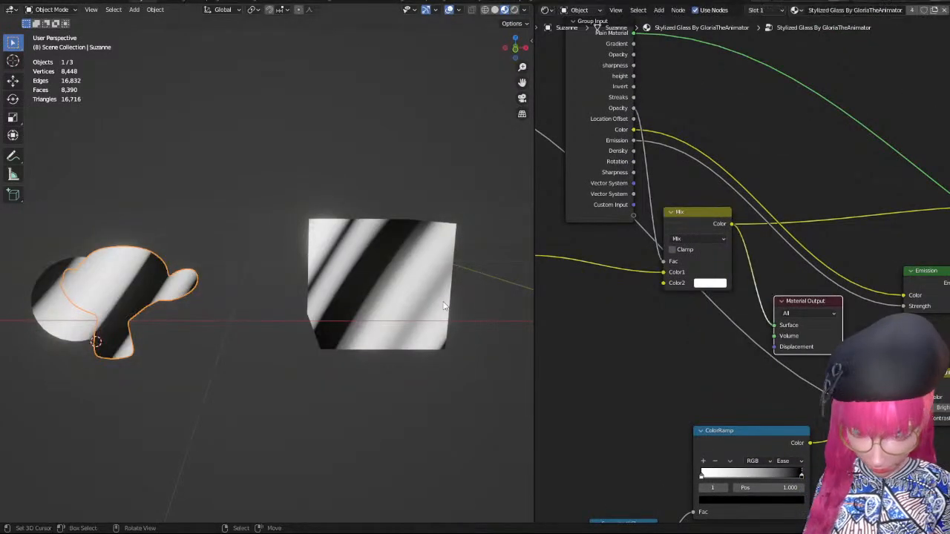
middle_click_drag(444, 306, 466, 315)
Nudge the Mix node upward and examine its Fac link from the Group Input's streak Opacity.
scroll(604, 304, "down", 1)
middle_click_drag(659, 272, 711, 295)
scroll(713, 290, "up", 1)
left_click_drag(732, 262, 734, 254)
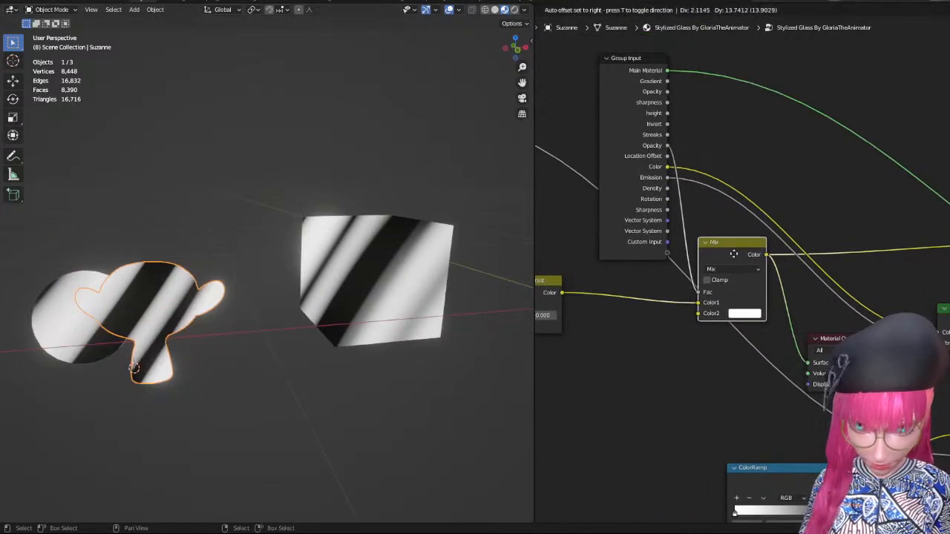
scroll(350, 284, "down", 2)
scroll(745, 272, "up", 3)
scroll(784, 302, "down", 3)
Move the Material Output above the Clamp node and connect the Add node's Color to its Surface.
middle_click_drag(771, 300, 589, 290)
scroll(641, 325, "down", 1)
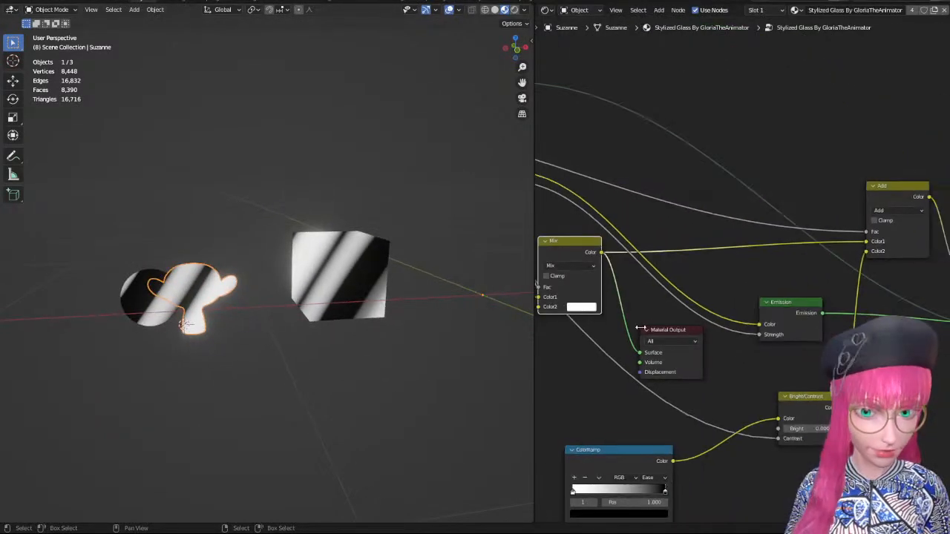
left_click_drag(672, 328, 799, 251)
middle_click_drag(797, 251, 645, 256)
left_click_drag(644, 257, 834, 109)
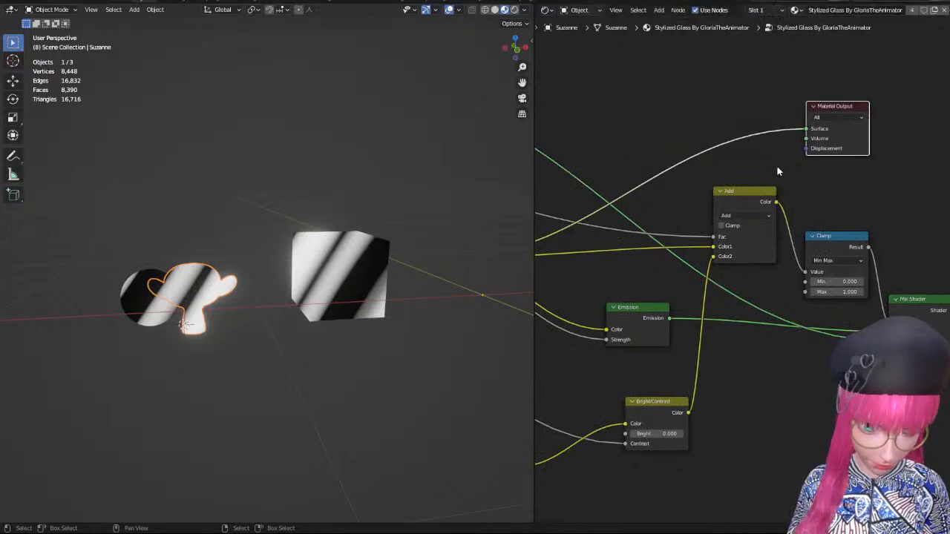
left_click_drag(775, 201, 807, 131)
scroll(747, 204, "down", 4)
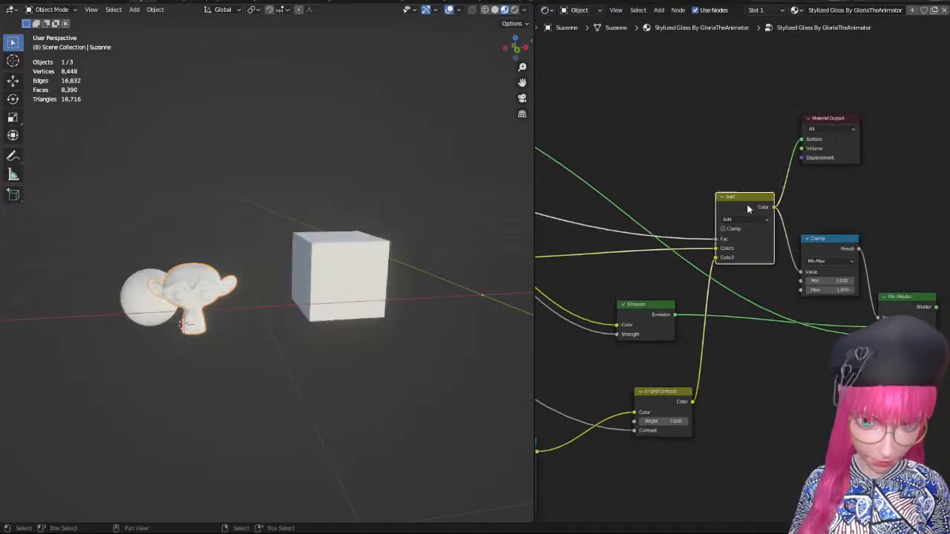
Examine the combined streaks on the preview shapes and the nodes feeding the Add node.
middle_click_drag(658, 322, 814, 196)
scroll(753, 261, "down", 4)
middle_click_drag(666, 241, 751, 245)
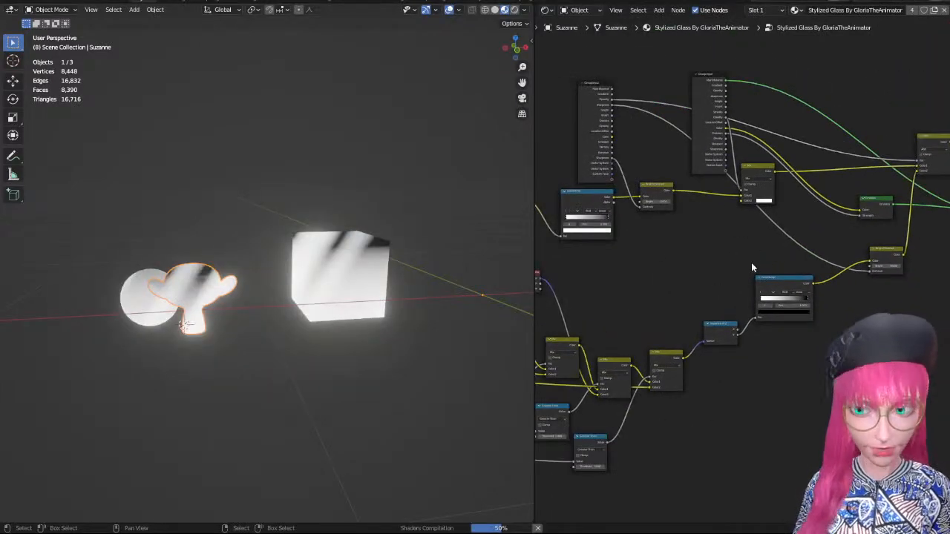
middle_click_drag(469, 273, 423, 222)
scroll(435, 277, "up", 3)
scroll(373, 288, "down", 4)
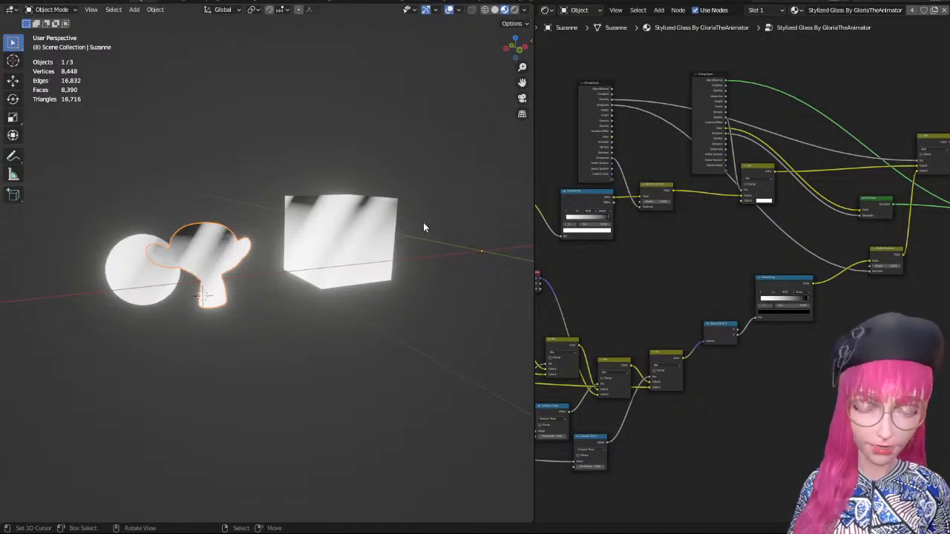
scroll(296, 260, "up", 2)
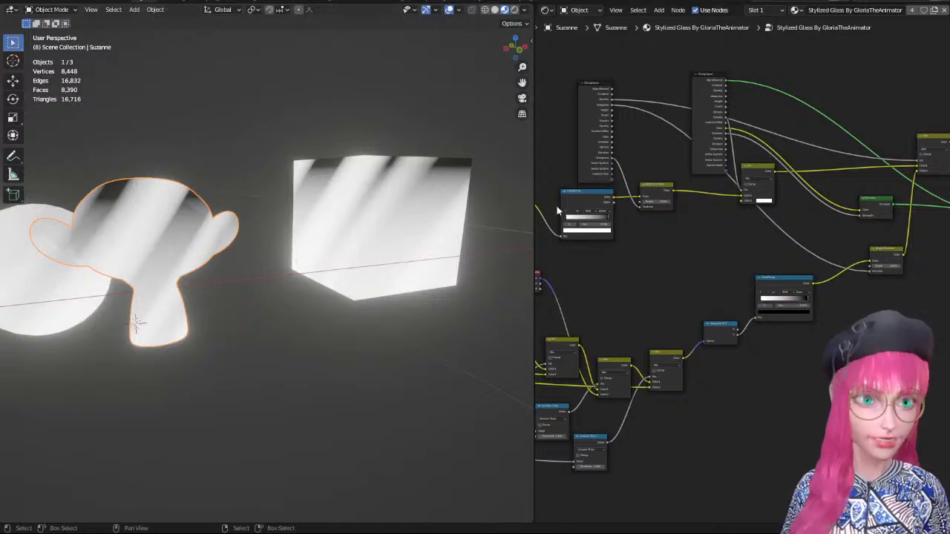
Connect the Shader to RGB node's Color to the glass group's streak Color input and go back inside the group.
key("Tab")
scroll(676, 277, "up", 3)
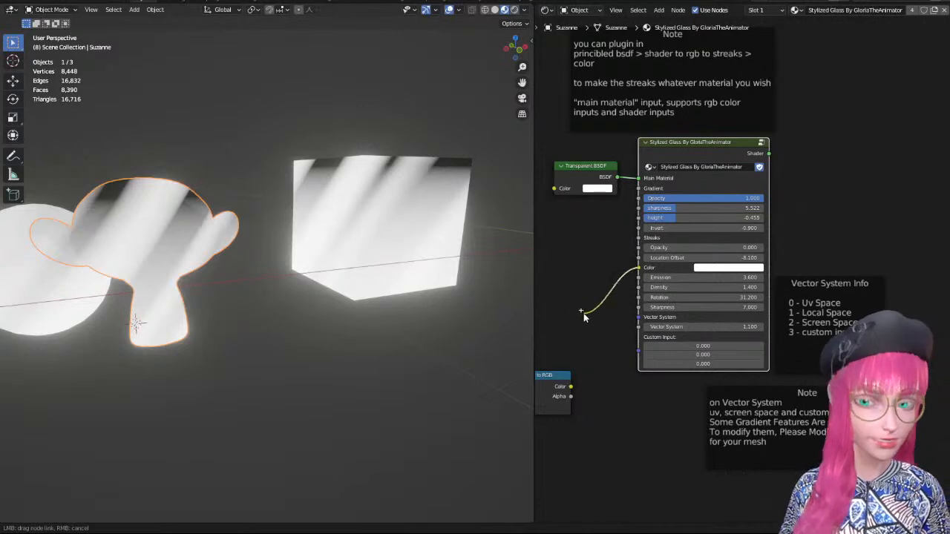
left_click_drag(580, 384, 573, 386)
middle_click_drag(580, 383, 702, 393)
scroll(704, 307, "down", 2)
key("Tab")
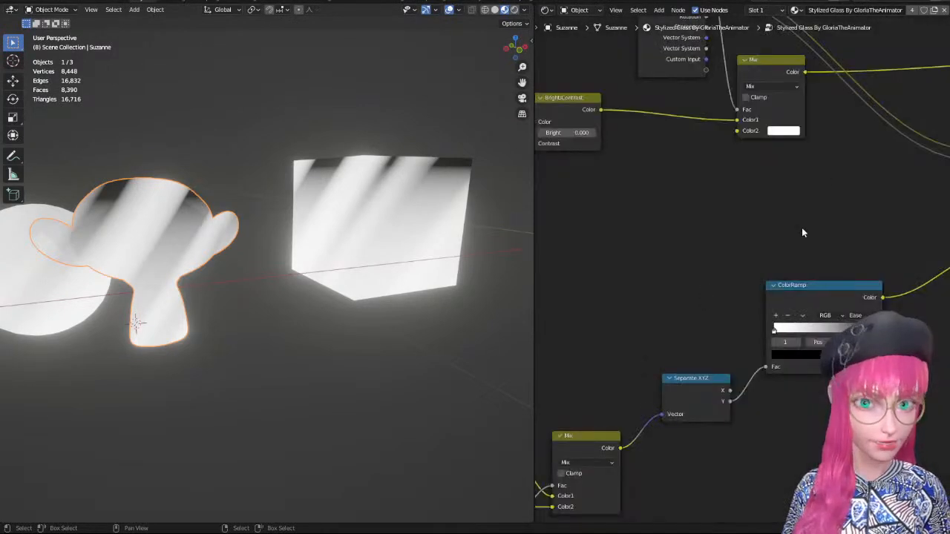
Connect the Mix Shader's output to the Material Output's Surface and move the output over beside the Mix Shader.
scroll(801, 231, "down", 4)
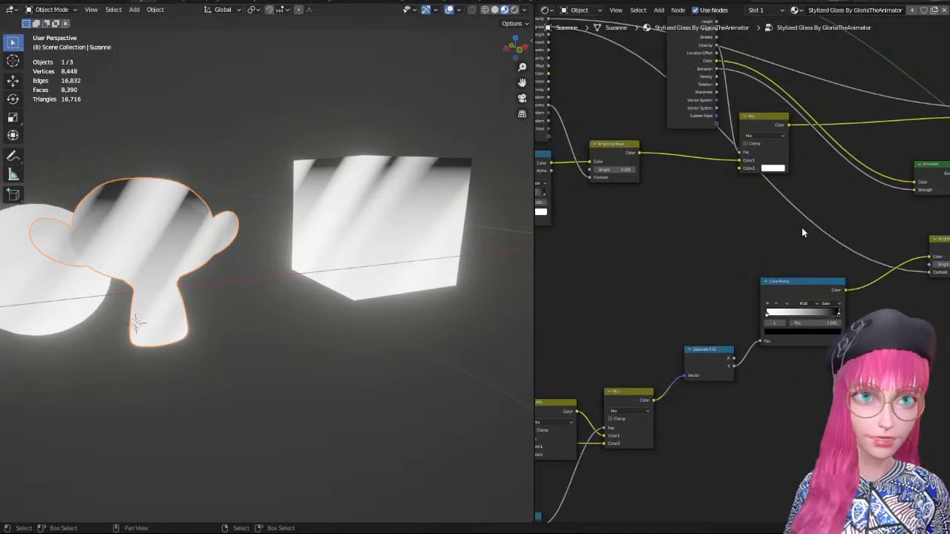
scroll(824, 243, "down", 3)
middle_click_drag(819, 254, 698, 353)
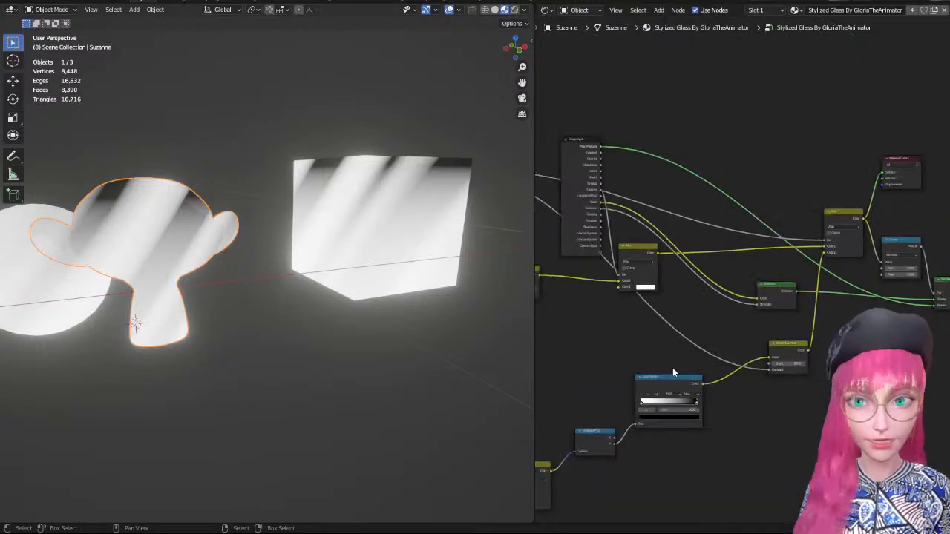
middle_click_drag(773, 301, 719, 278)
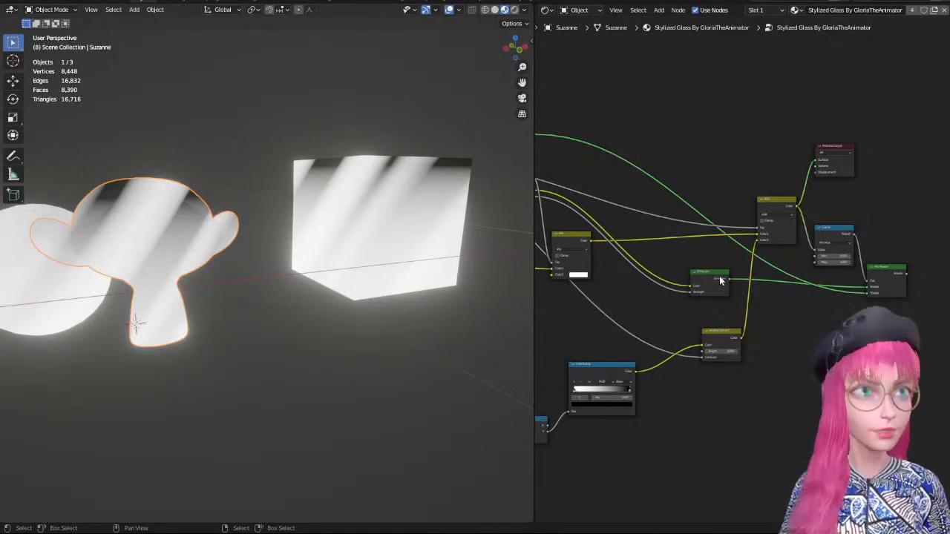
scroll(720, 277, "up", 3)
middle_click_drag(831, 172, 710, 170)
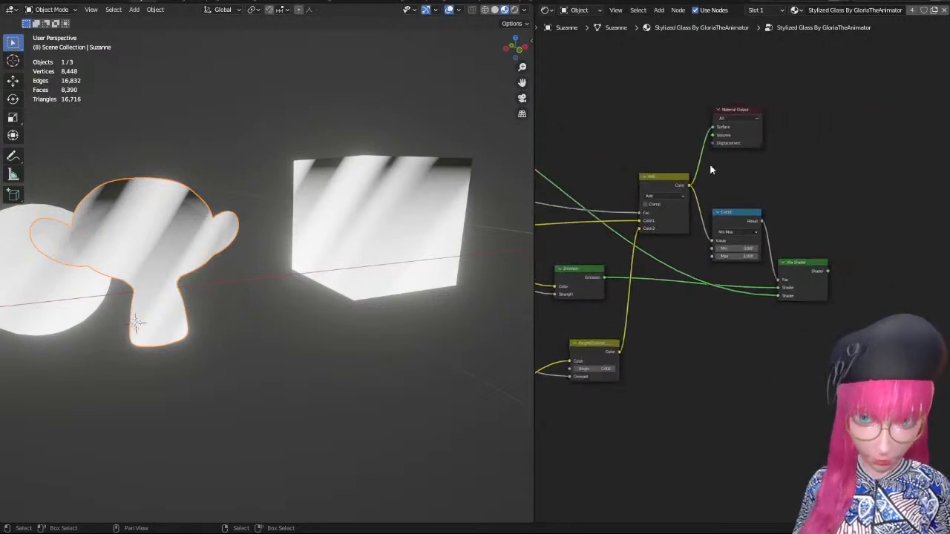
left_click_drag(826, 272, 788, 190)
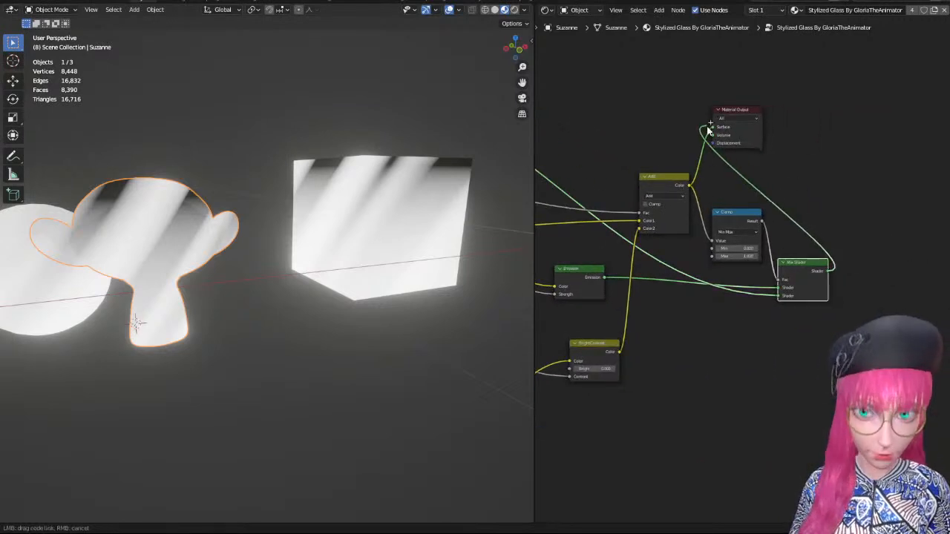
left_click_drag(709, 129, 711, 127)
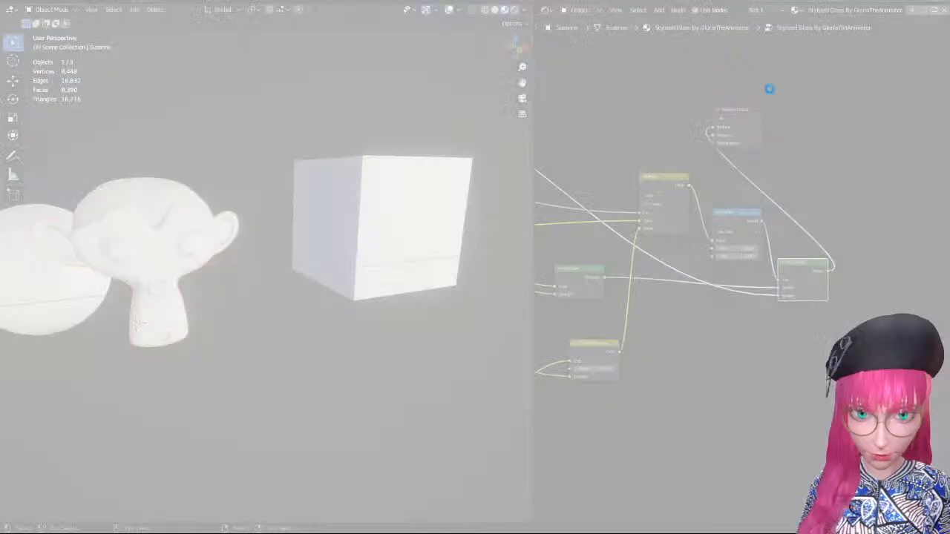
left_click(756, 128)
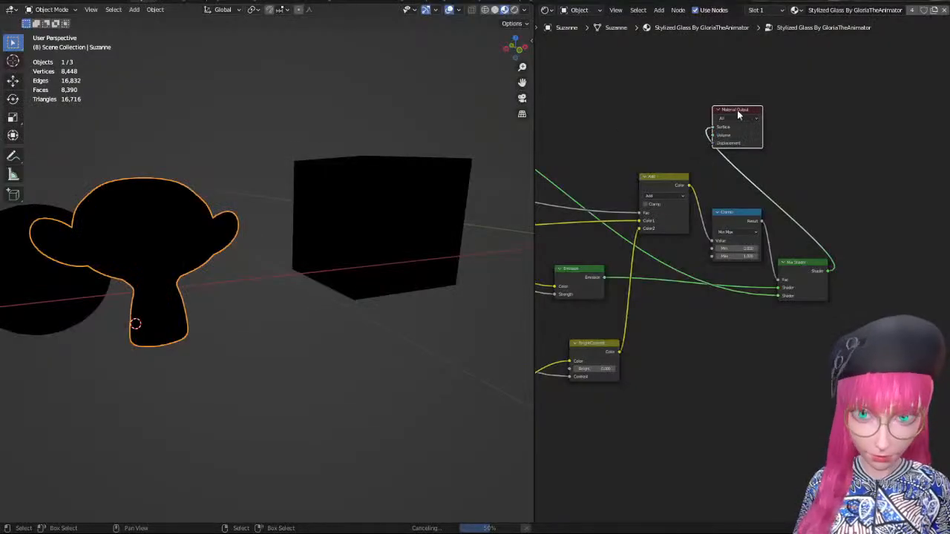
left_click_drag(737, 113, 876, 181)
Leave the group and disconnect the Shader to RGB node from the glass group's streak Color input.
middle_click_drag(420, 191, 424, 228)
scroll(449, 182, "up", 2)
scroll(449, 182, "down", 3)
scroll(698, 182, "down", 2)
key("Tab")
scroll(646, 207, "down", 3)
scroll(749, 309, "up", 10)
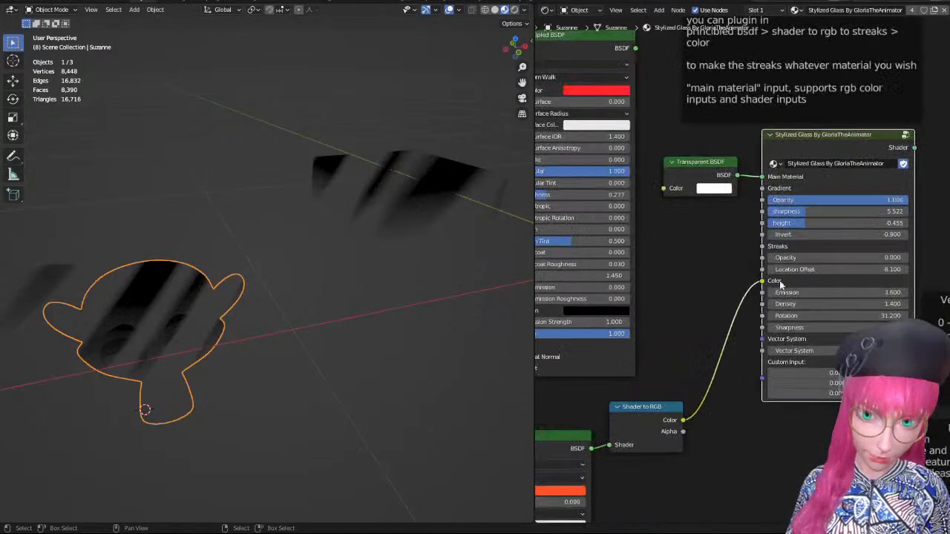
left_click_drag(749, 296, 747, 297)
middle_click_drag(391, 273, 343, 244)
scroll(800, 165, "down", 2)
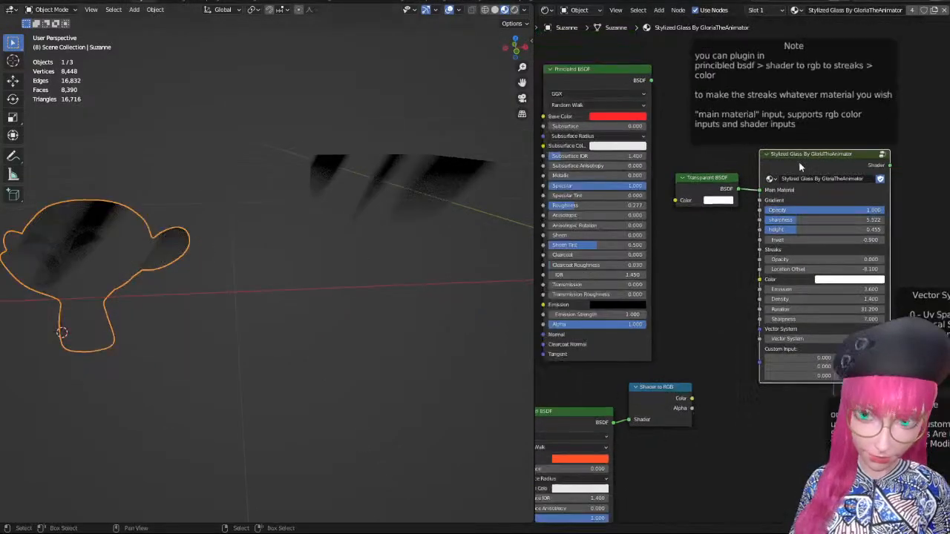
Go back inside the glass group and move the Material Output below the Clamp node.
key("Tab")
scroll(734, 227, "down", 3)
scroll(731, 232, "down", 1)
left_click_drag(873, 190, 704, 377)
middle_click_drag(704, 377, 912, 300)
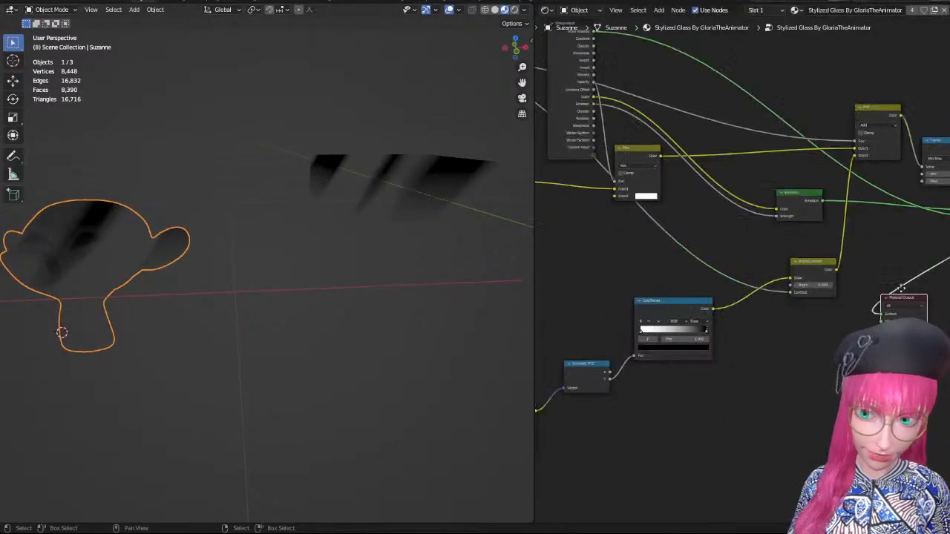
Examine the Emission node, tracing its Color and Strength from the Group Input and its output to the Mix Shader.
scroll(642, 230, "down", 3)
middle_click_drag(642, 230, 717, 280)
scroll(753, 264, "up", 4)
middle_click_drag(874, 296, 707, 260)
scroll(735, 281, "down", 2)
scroll(709, 231, "up", 5)
left_click_drag(709, 231, 708, 231)
scroll(708, 232, "down", 3)
middle_click_drag(642, 215, 744, 268)
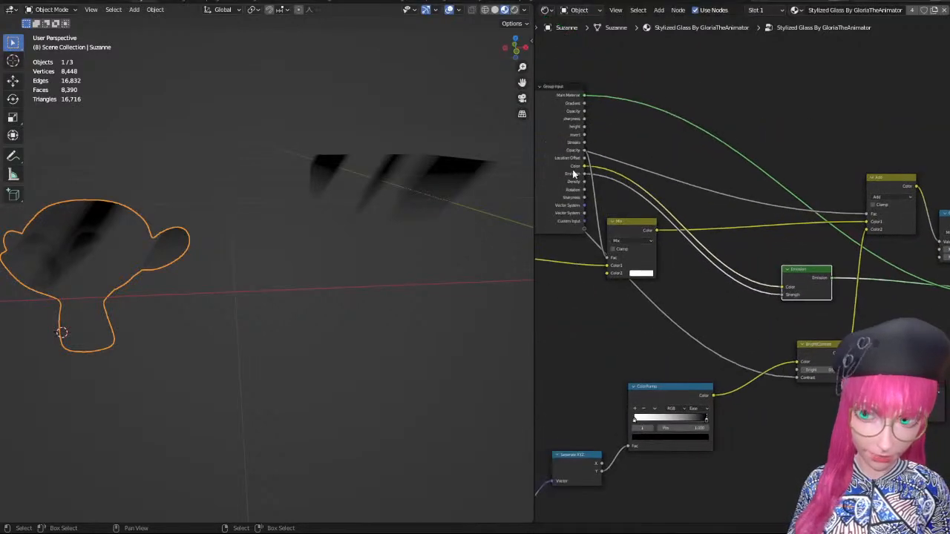
middle_click_drag(800, 288, 704, 282)
scroll(704, 283, "up", 2)
left_click_drag(704, 282, 710, 292)
middle_click_drag(737, 284, 687, 285)
scroll(687, 285, "down", 1)
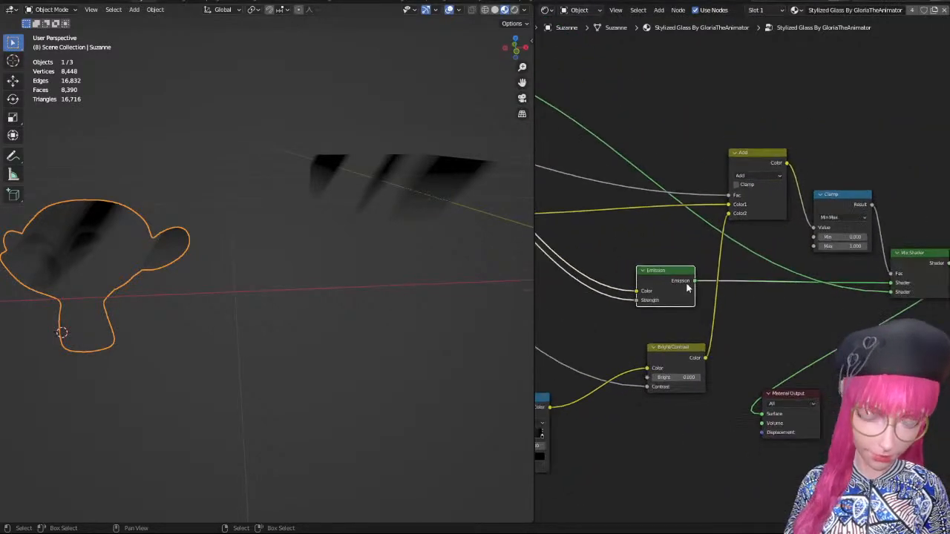
Set the streaks' Emission on the glass group node to 37.500.
key("Tab")
scroll(676, 303, "up", 6)
middle_click_drag(754, 297, 698, 305)
scroll(698, 305, "up", 3)
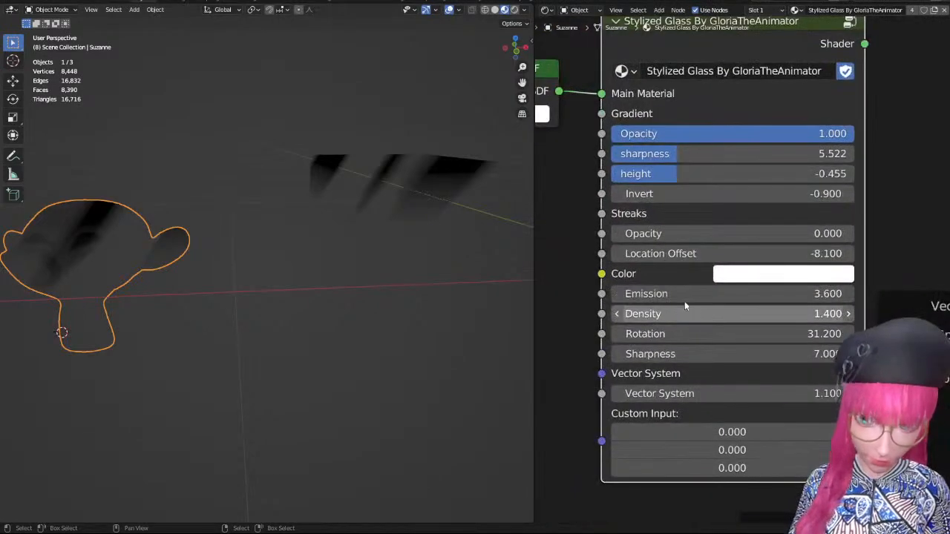
left_click_drag(685, 296, 853, 294)
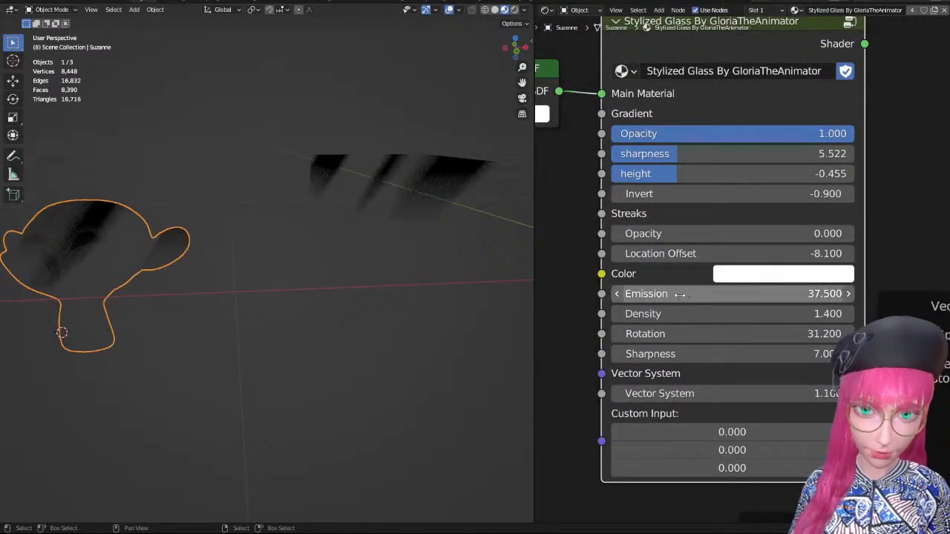
Inside the group, bring the Material Output beside the gradient's ColorRamp and connect the ColorRamp's Color to its Surface.
key("Tab")
scroll(683, 286, "down", 8)
middle_click_drag(782, 354, 741, 267)
scroll(742, 269, "down", 3)
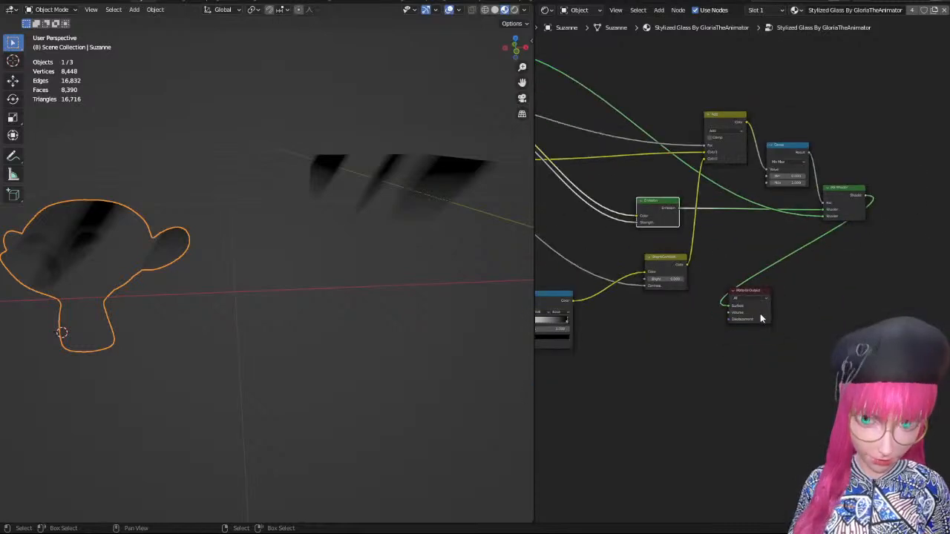
left_click_drag(760, 313, 614, 351)
middle_click_drag(594, 345, 871, 322)
scroll(871, 322, "up", 2)
scroll(818, 288, "up", 2)
middle_click_drag(817, 287, 742, 261)
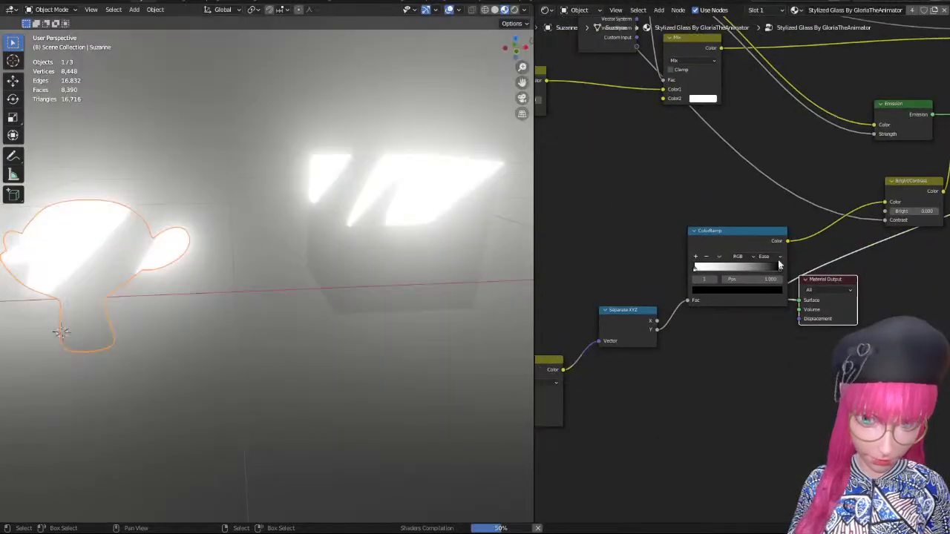
left_click_drag(787, 241, 883, 284)
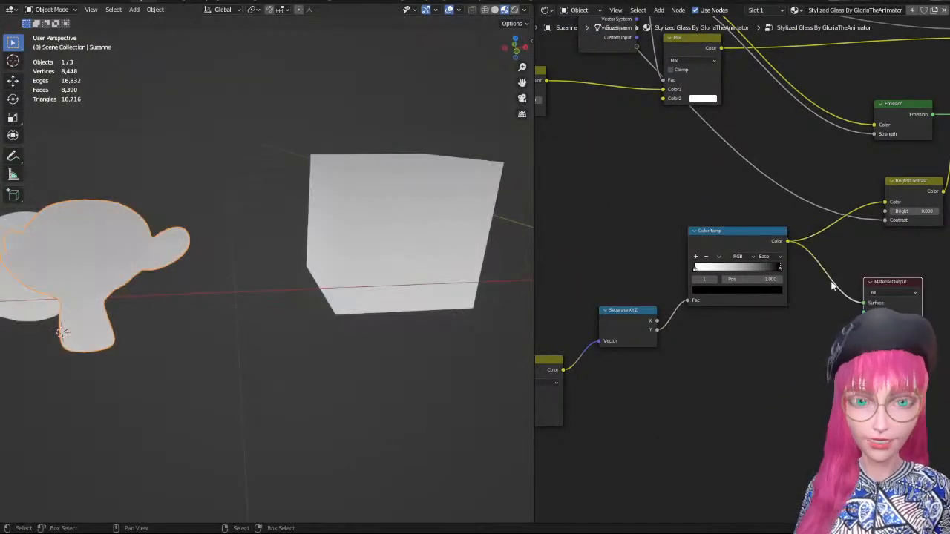
Inspect the gradient on the shapes and set the glass group's Vector System to 0.000.
middle_click_drag(415, 282, 490, 245)
middle_click_drag(415, 275, 445, 245, "shift")
scroll(489, 245, "down", 2)
key("Tab")
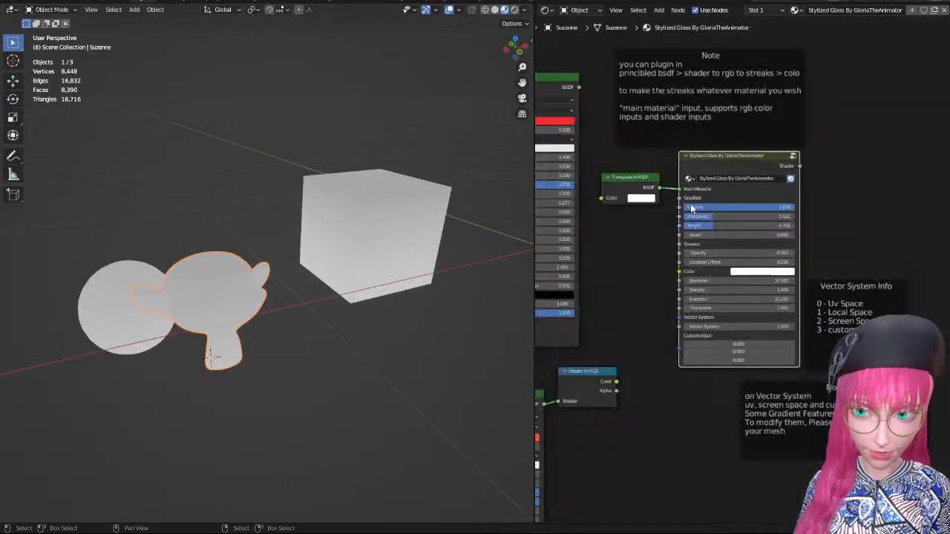
scroll(742, 223, "up", 2)
middle_click_drag(742, 223, 658, 234)
scroll(657, 234, "up", 1)
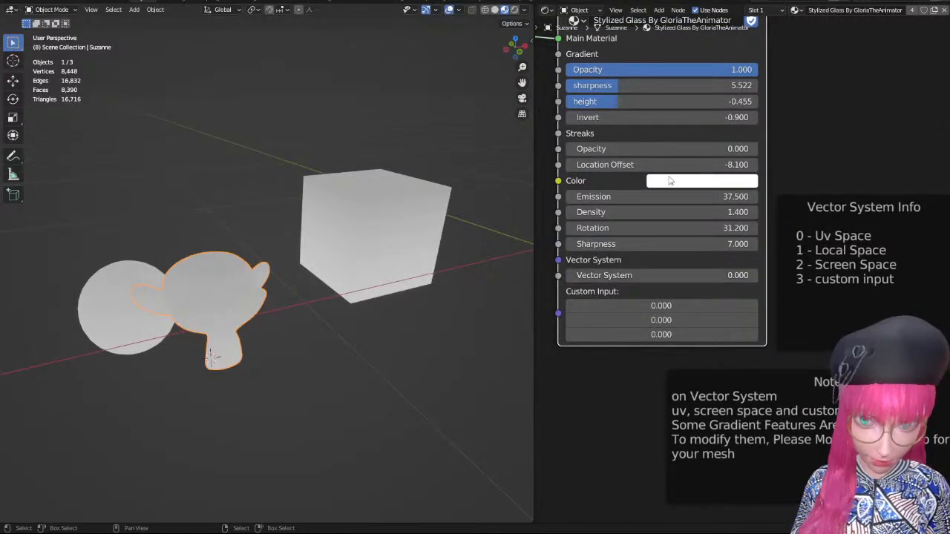
scroll(672, 185, "up", 3, "shift")
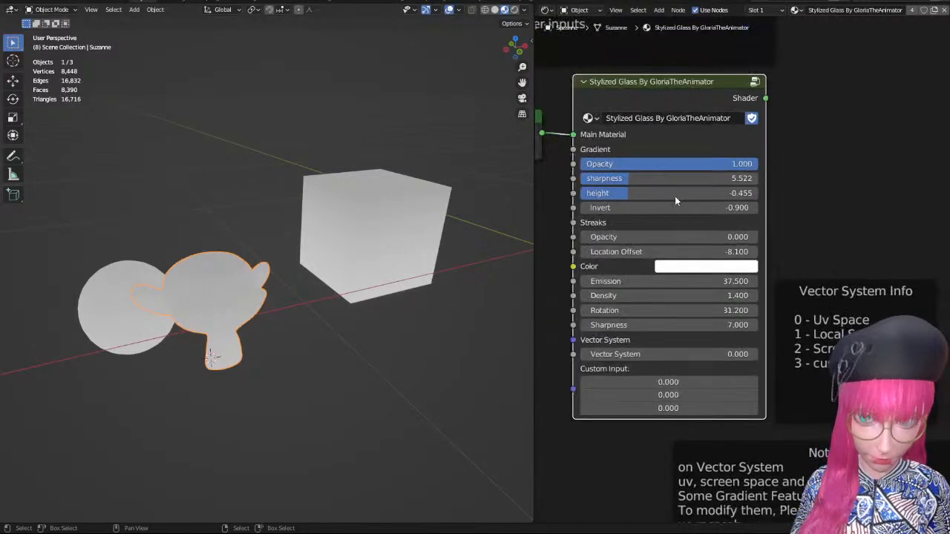
Delete the Material Output inside the group, add one outside it and connect the glass group's Shader to its Surface.
key("Tab")
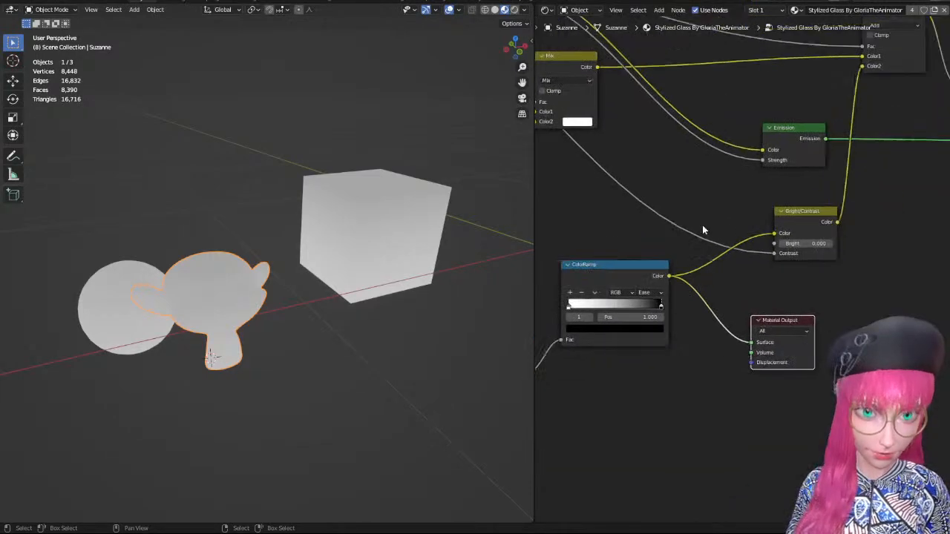
key("Tab")
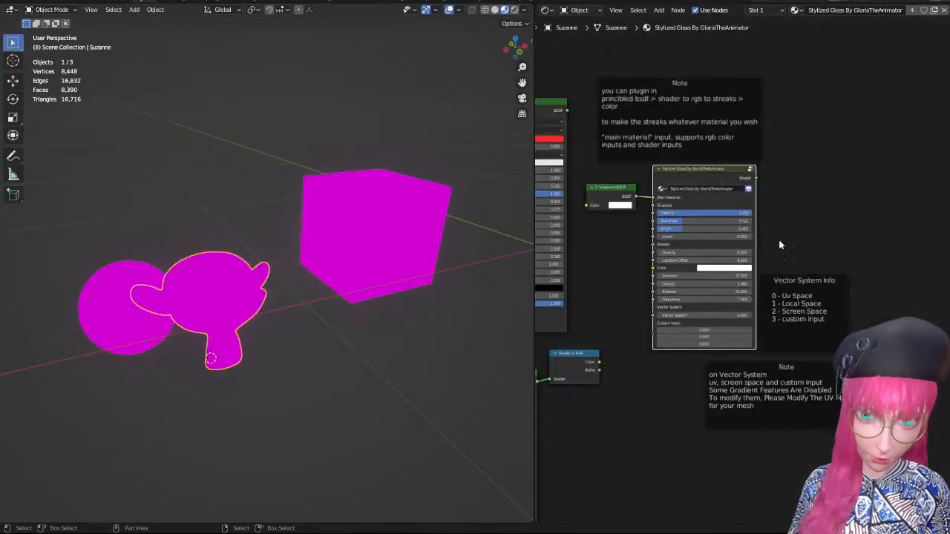
key("shift+a")
left_click(790, 169)
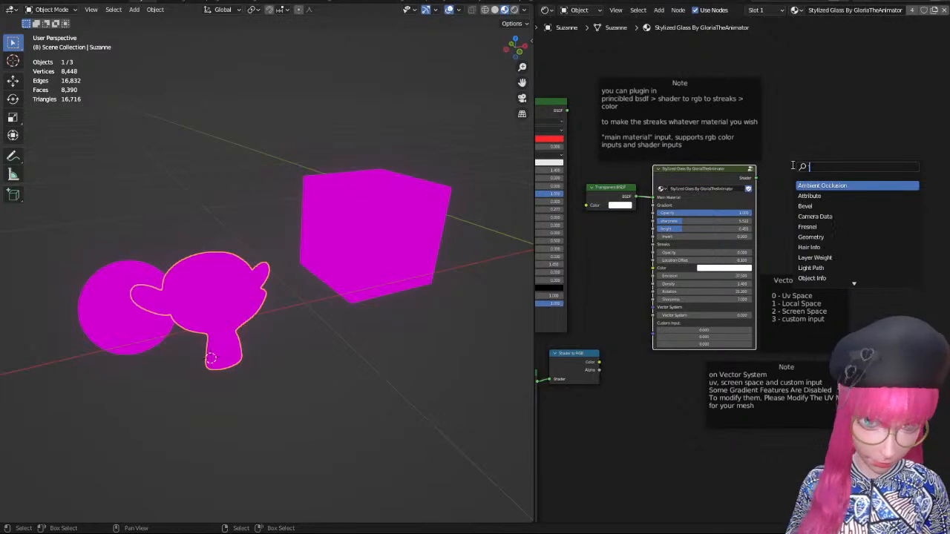
key("Return")
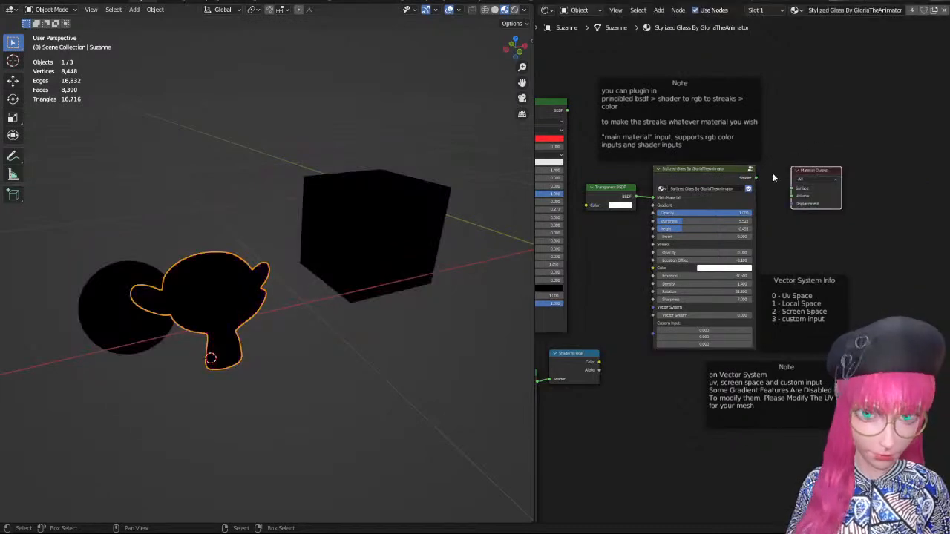
middle_click_drag(394, 244, 383, 230)
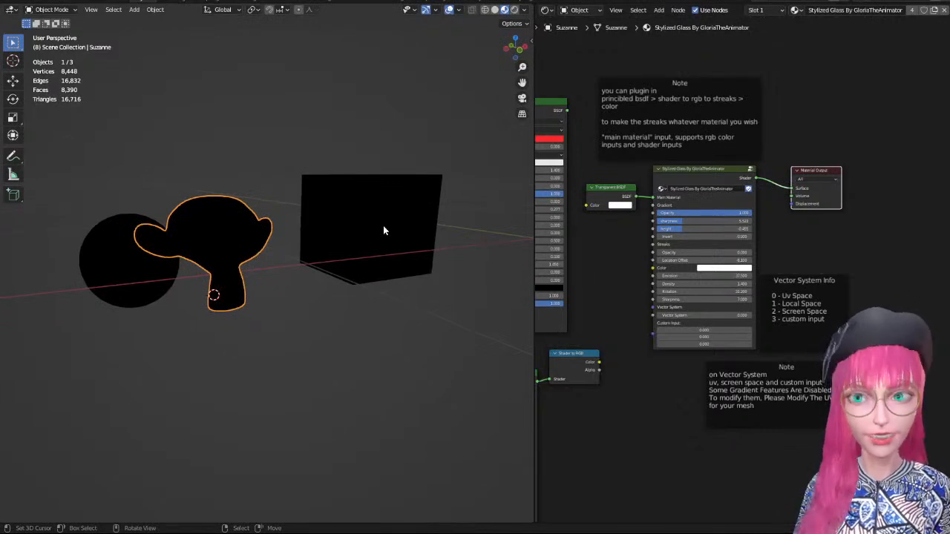
Select the cube and its glass group node, and look briefly inside the group.
mouse_move(405, 188)
middle_mouse_down()
mouse_move(420, 189)
mouse_move(407, 192)
middle_mouse_up()
left_click(407, 193)
right_click(406, 193)
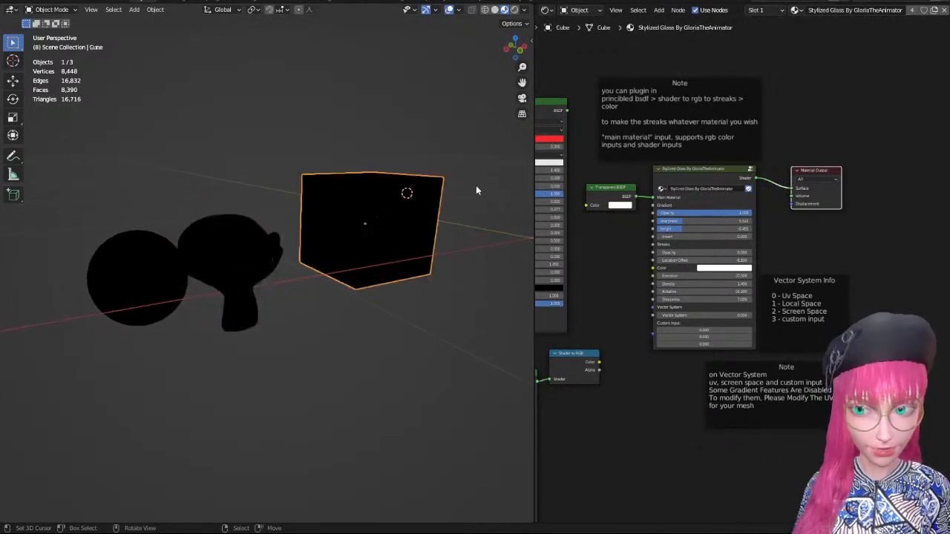
scroll(716, 149, "up", 2)
left_click(718, 152)
key("Tab")
scroll(653, 309, "up", 1)
middle_click_drag(650, 311, 676, 302)
key("Tab")
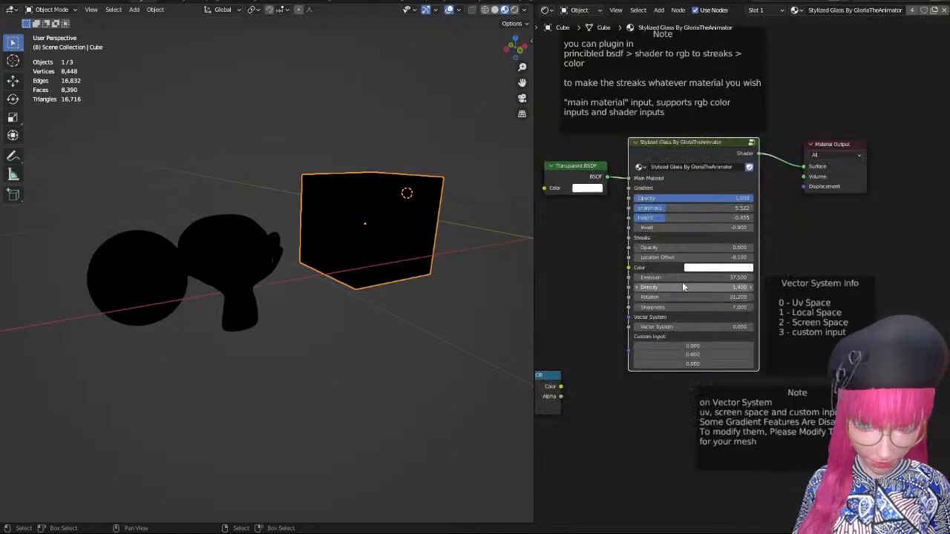
Set the glass group's streak Sharpness to 5.600 and its Vector System to 3.000, and check the shapes.
scroll(672, 300, "up", 3)
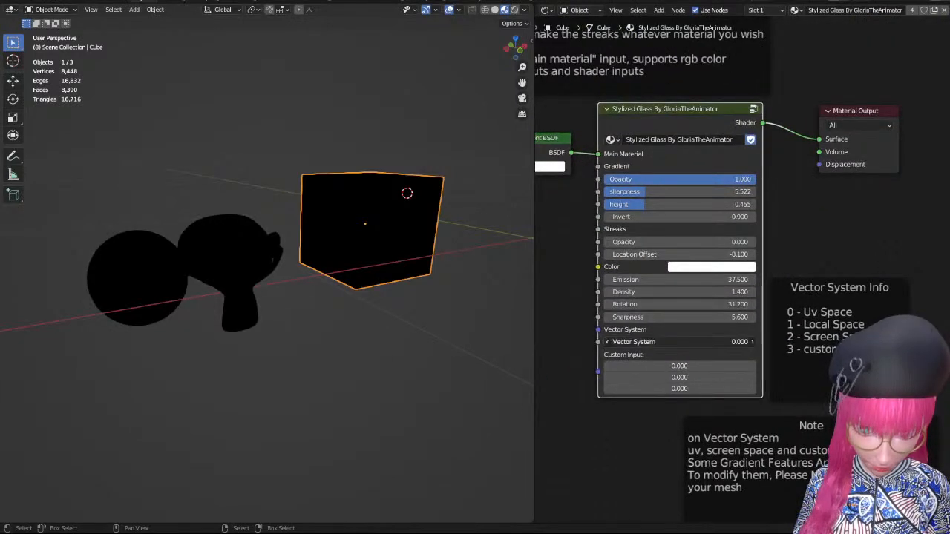
left_click(279, 262)
middle_click_drag(279, 262, 349, 261)
scroll(401, 262, "up", 3)
scroll(705, 260, "down", 3)
middle_click_drag(611, 217, 657, 242)
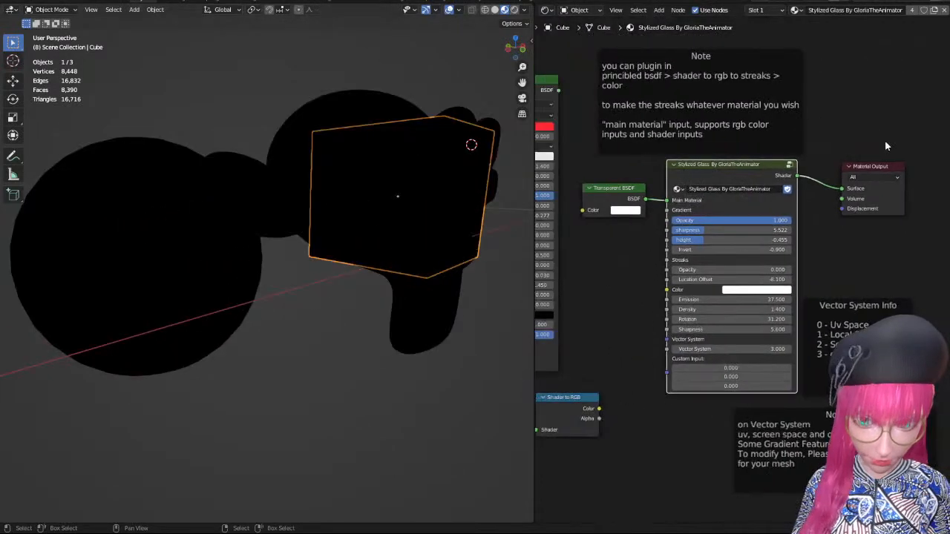
Add a Group Output inside the glass group and connect the final Mix Shader's Shader to it.
key("Tab")
scroll(842, 169, "down", 4)
middle_click_drag(843, 169, 562, 282)
key("shift+a")
left_click(798, 174)
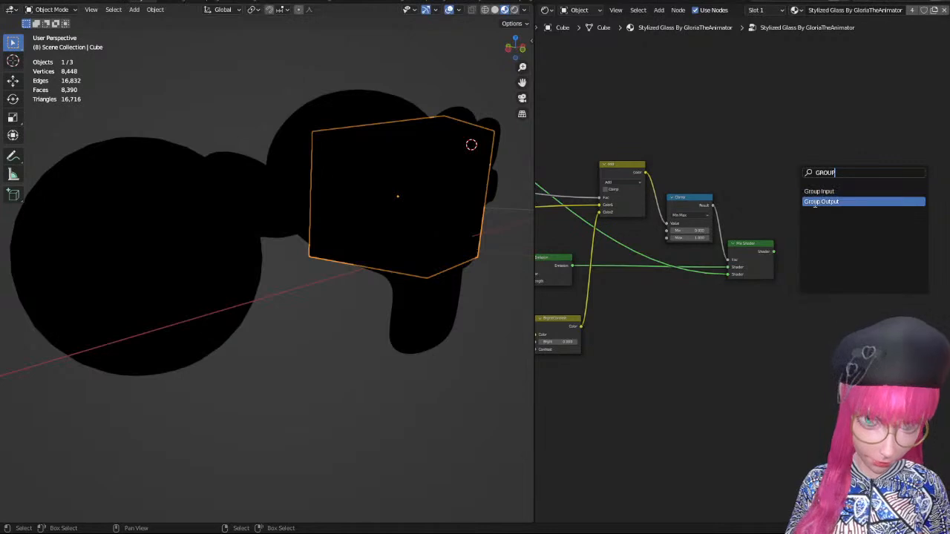
left_click(820, 202)
left_click(813, 274)
scroll(813, 271, "up", 2)
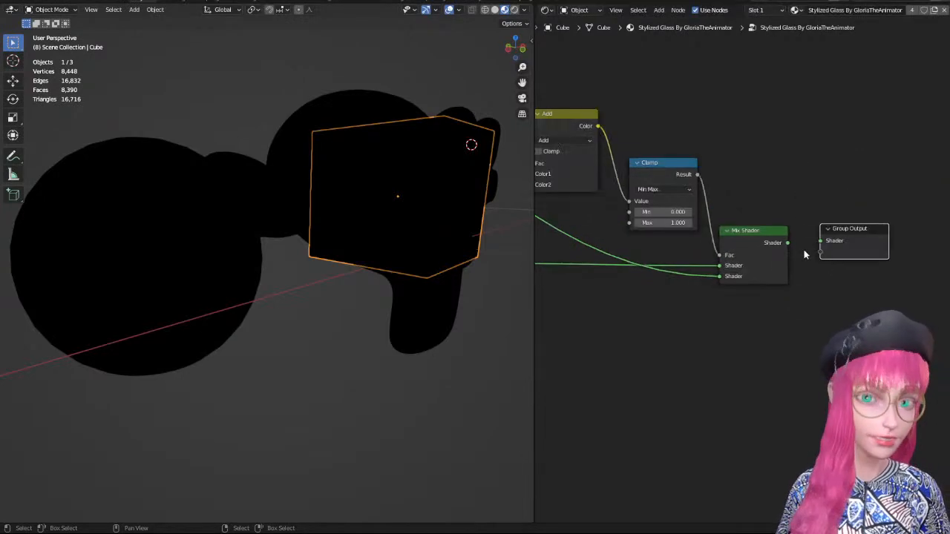
left_click_drag(788, 243, 821, 242)
key("Tab")
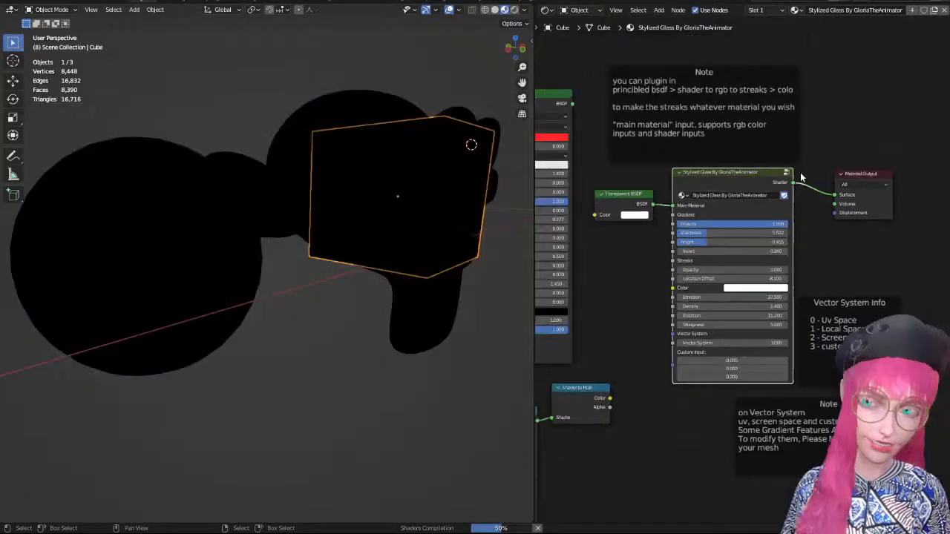
Set the glass group's Vector System to 0.000 and its streak Emission to 1.000.
key("Tab")
key("Tab")
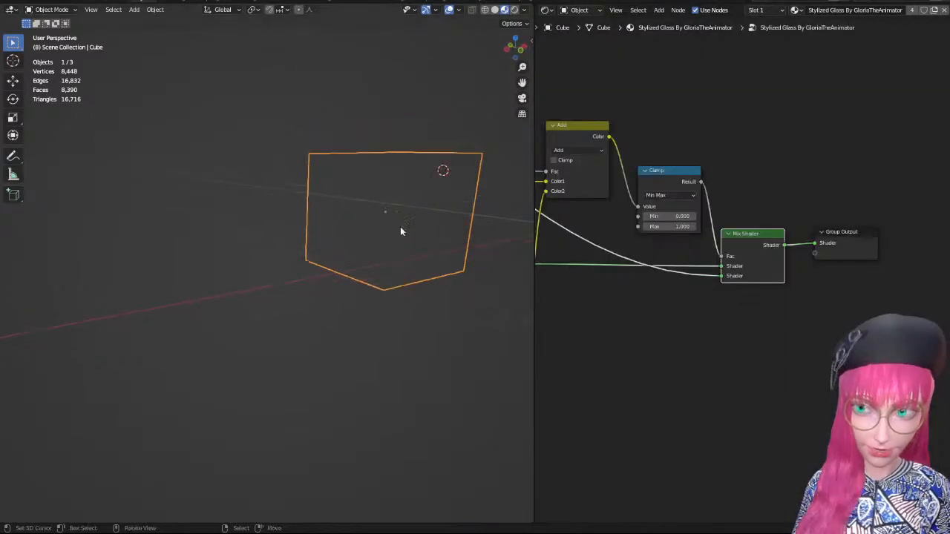
middle_click_drag(400, 226, 736, 225)
key("Tab")
scroll(737, 213, "up", 5)
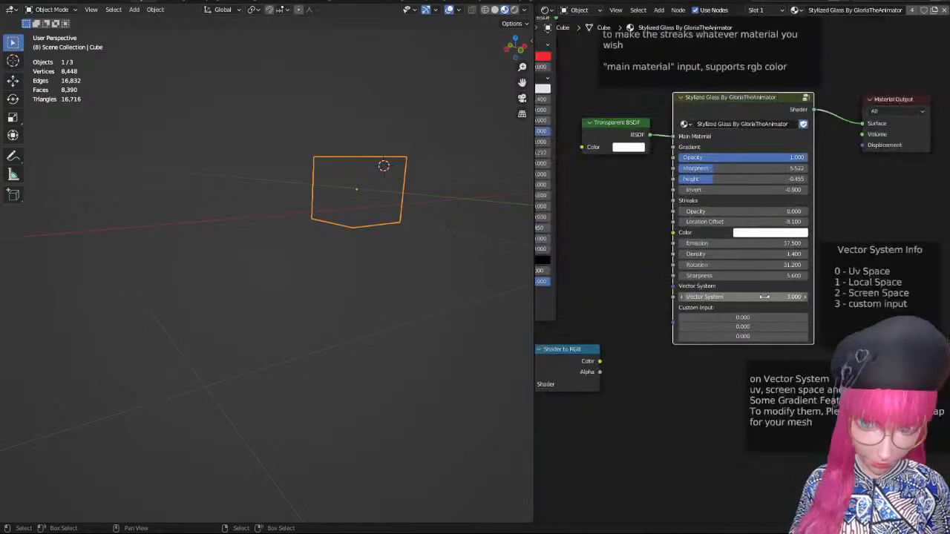
left_click_drag(742, 299, 705, 299)
mouse_move(305, 245)
middle_mouse_down()
mouse_move(327, 304)
mouse_move(312, 354)
mouse_move(377, 261)
mouse_move(454, 287)
mouse_move(361, 291)
mouse_move(445, 279)
mouse_move(416, 274)
mouse_move(388, 238)
mouse_move(445, 245)
middle_mouse_up()
scroll(326, 305, "up", 3)
scroll(733, 234, "up", 1)
type("1")
key("Return")
Switch the node editor to the UV Editor and view all of the cube's UVs.
left_click(546, 11)
left_click(582, 61)
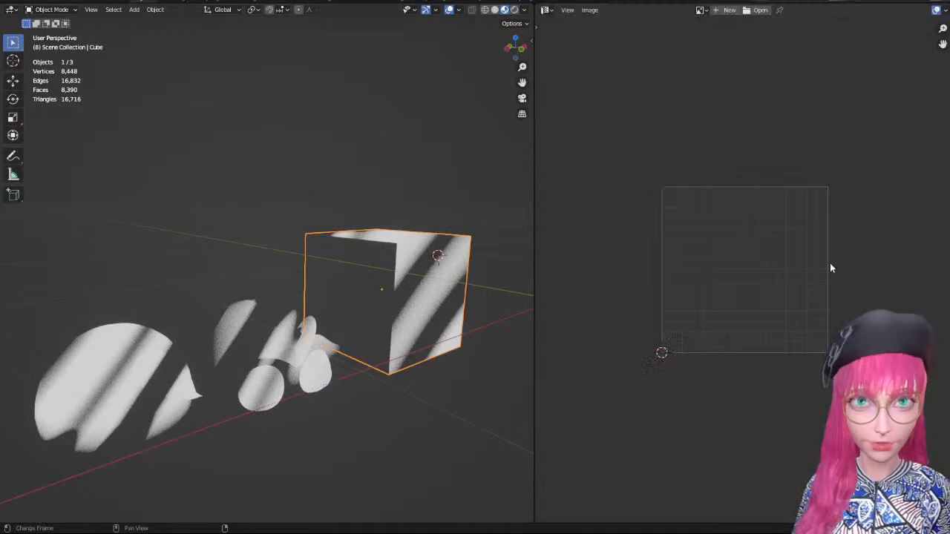
key("Tab")
key("a")
key("Tab")
Try shifting all of the Suzanne head's UVs to see how the streaks follow, keeping the original layout.
left_click(287, 334)
key("Tab")
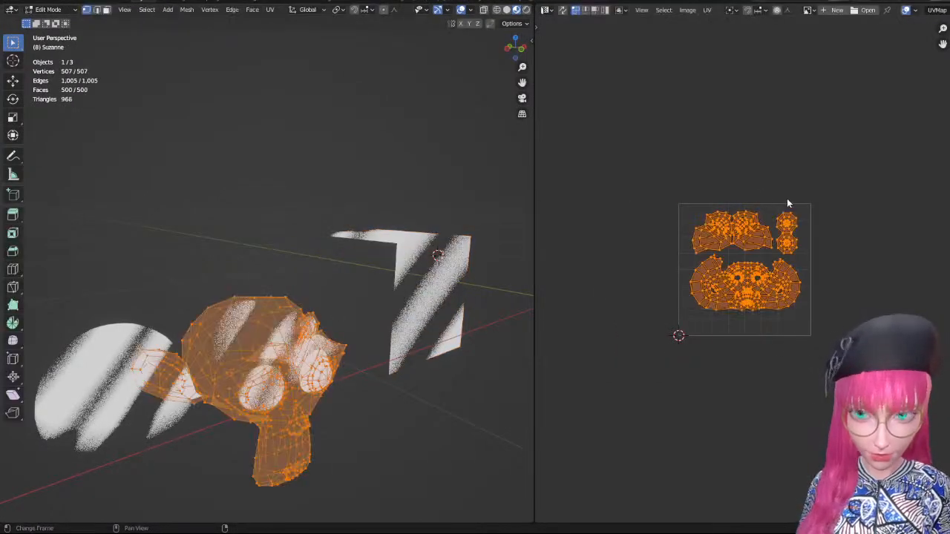
key("g")
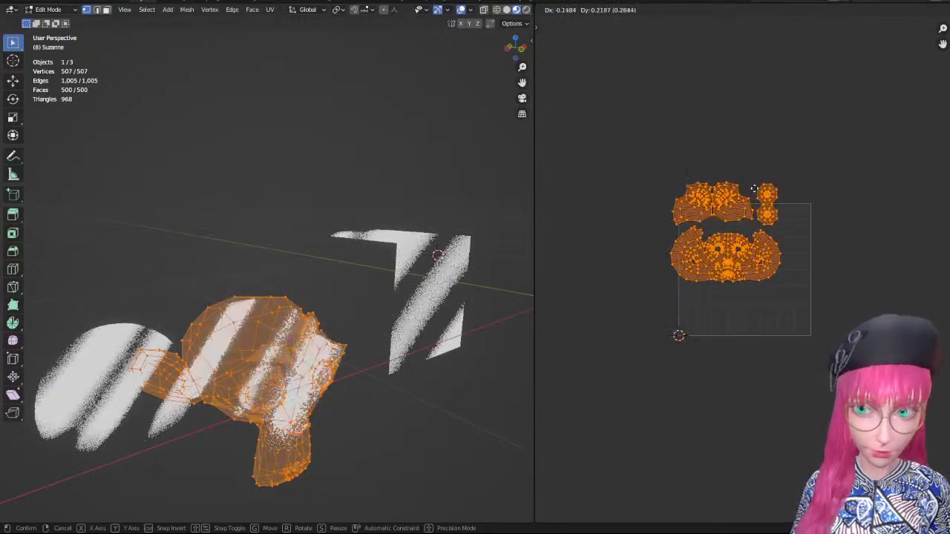
left_click(753, 216)
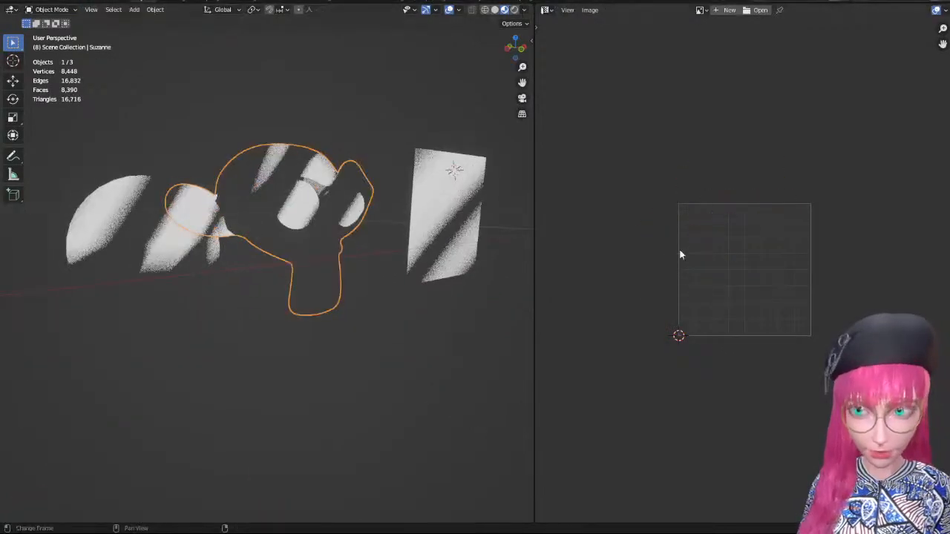
key("Tab")
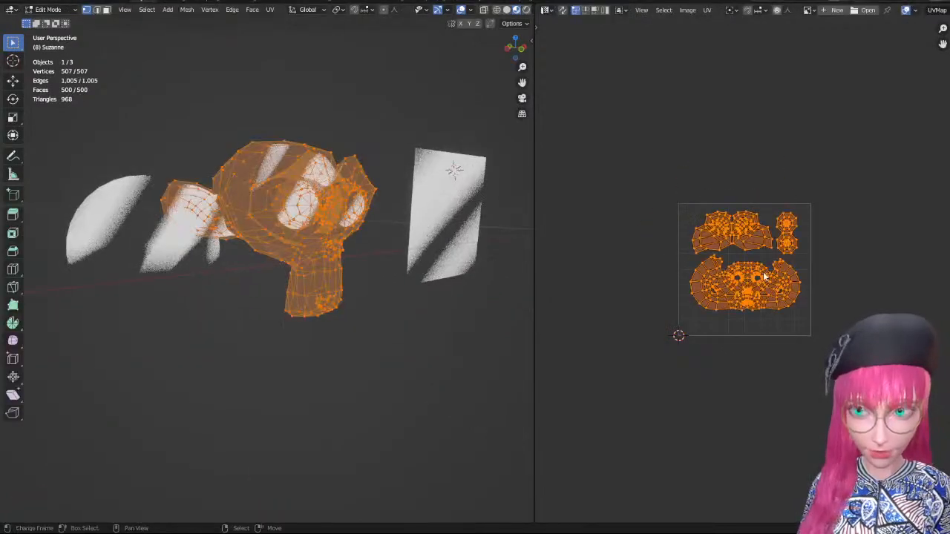
key("g")
right_click(631, 250)
key("Tab")
Look at the scene's render properties and return the editor to the Shader Editor.
left_click(548, 10)
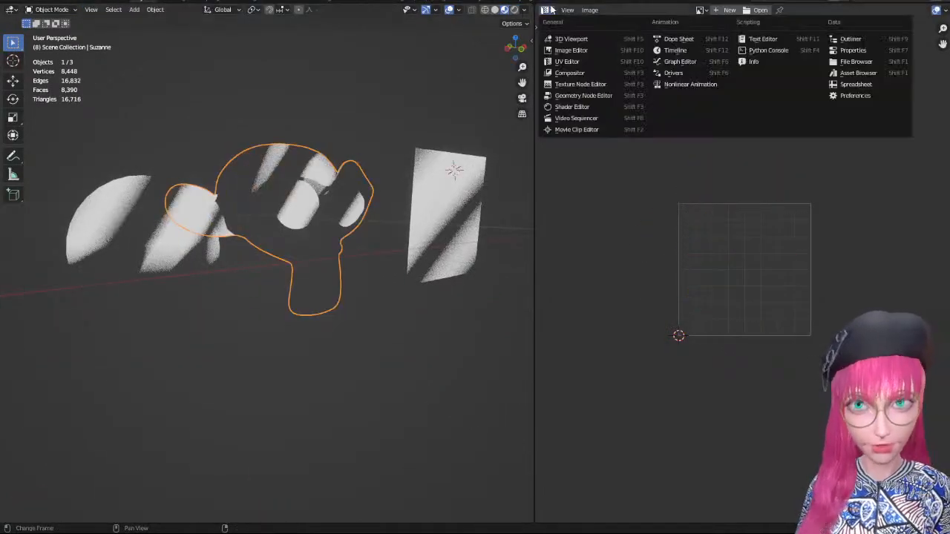
left_click(850, 50)
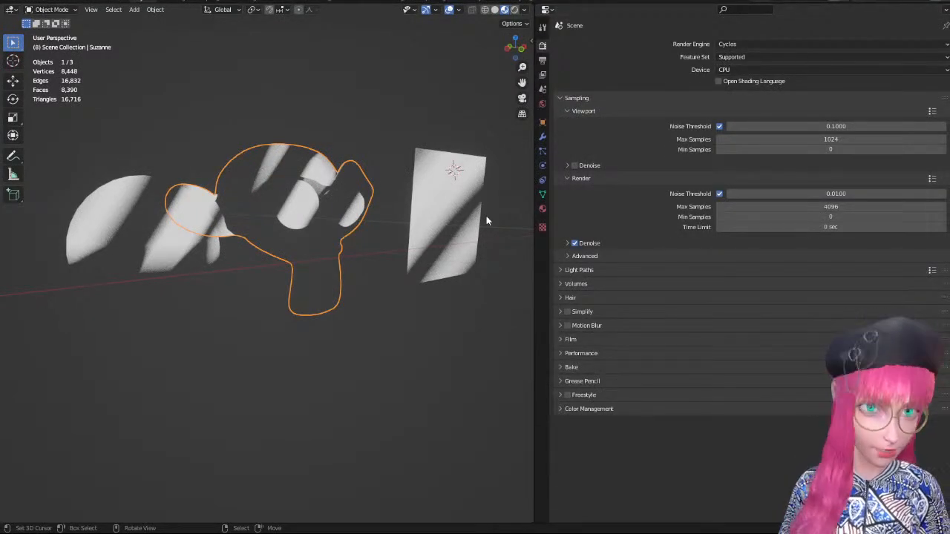
left_click(546, 9)
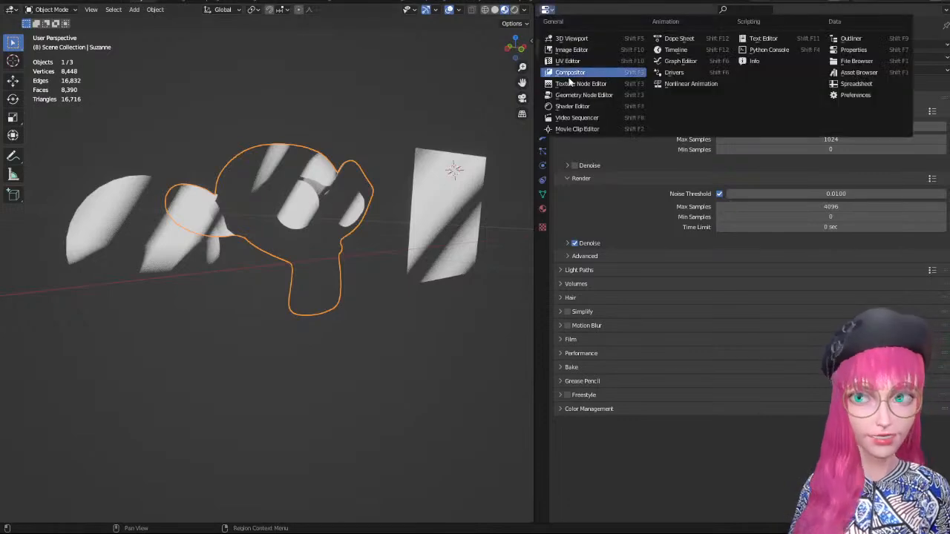
left_click(578, 107)
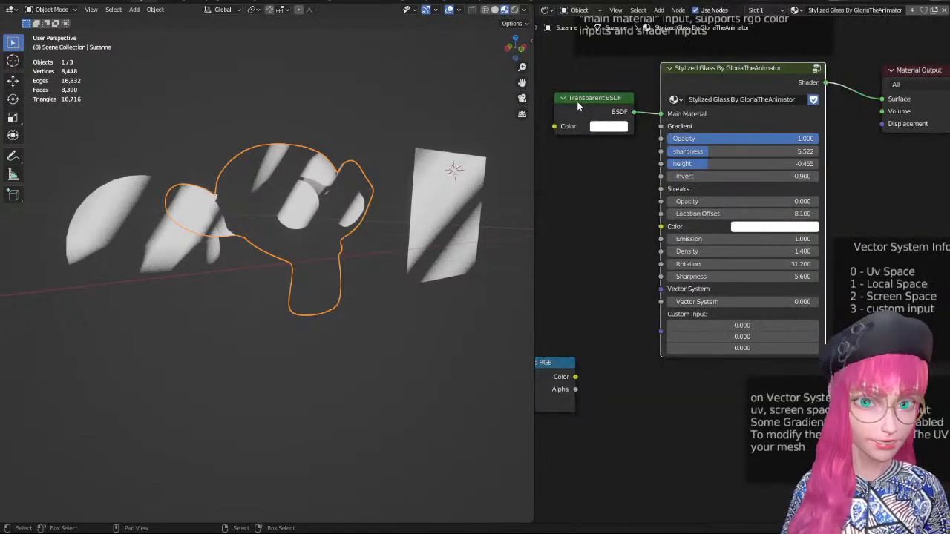
Set the glass group's Vector System to 1.000 and check the streaks on the shapes.
middle_click_drag(475, 170, 406, 229)
left_click(764, 301)
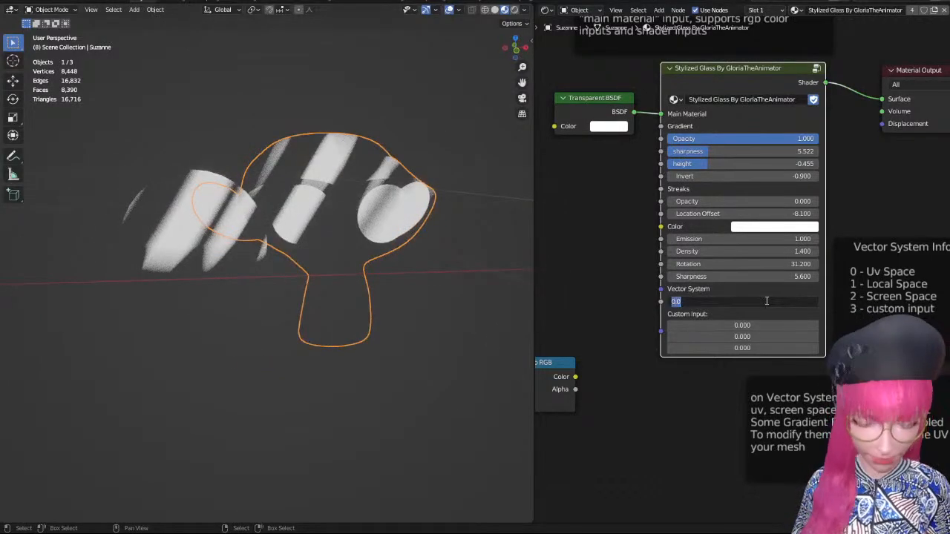
key("Return")
mouse_move(426, 234)
middle_mouse_down()
mouse_move(451, 236)
mouse_move(435, 227)
mouse_move(358, 299)
mouse_move(386, 169)
mouse_move(361, 250)
middle_mouse_up()
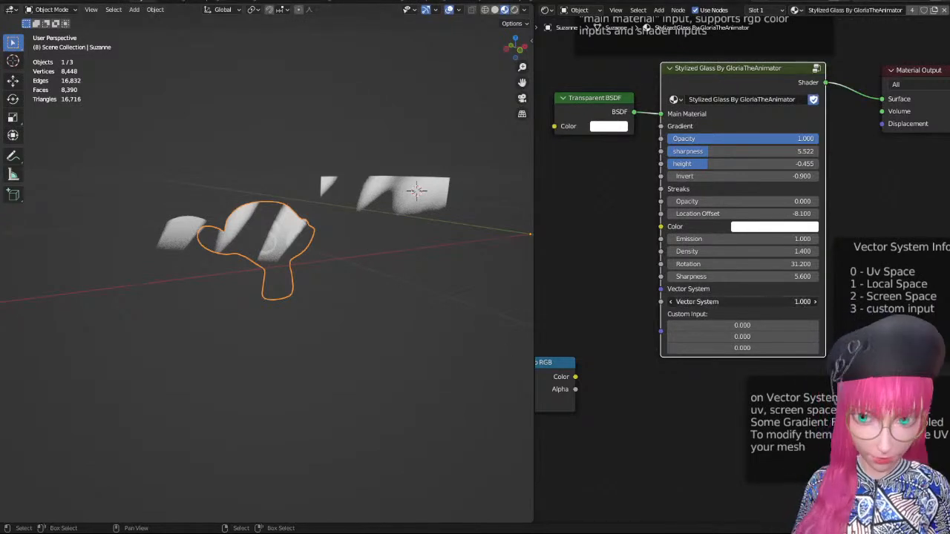
Set the glass group's Vector System to 2.000 and move all three objects up high in the view.
left_click(774, 301)
type("2")
key("Return")
key("a")
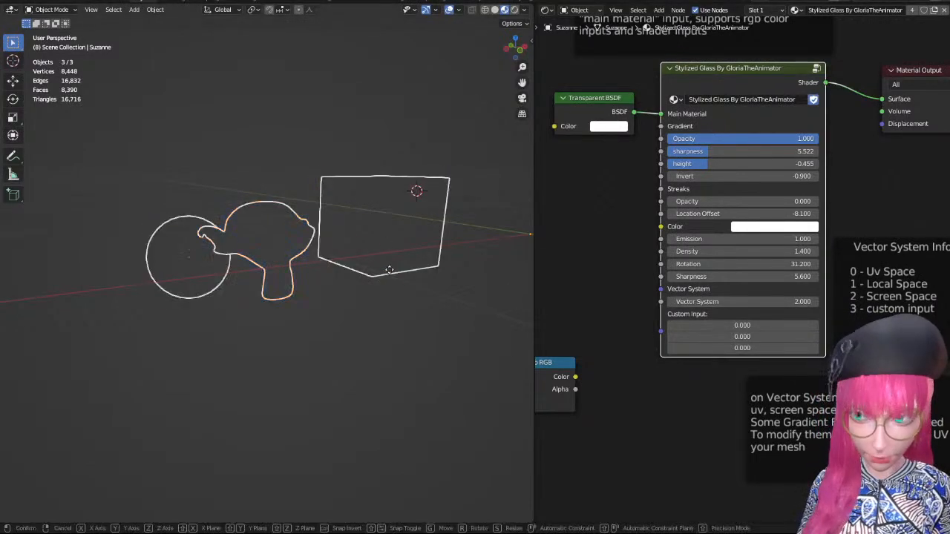
key("g")
right_click(408, 85)
middle_click_drag(407, 85, 385, 305)
key("g")
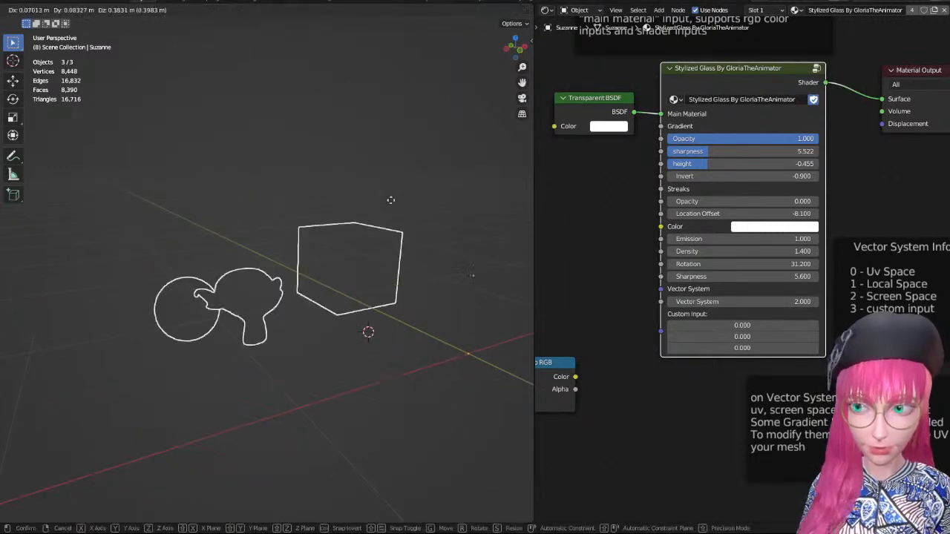
left_click(399, 19)
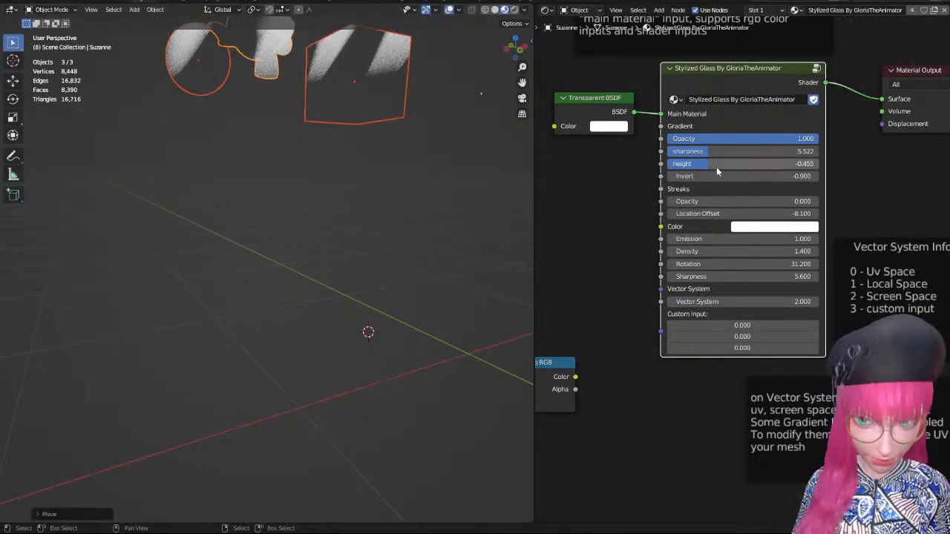
Set the gradient's sharpness to 2.463 and height to 1.000, moving all objects vertically to test the gradient.
left_click_drag(719, 157, 745, 163)
key("g")
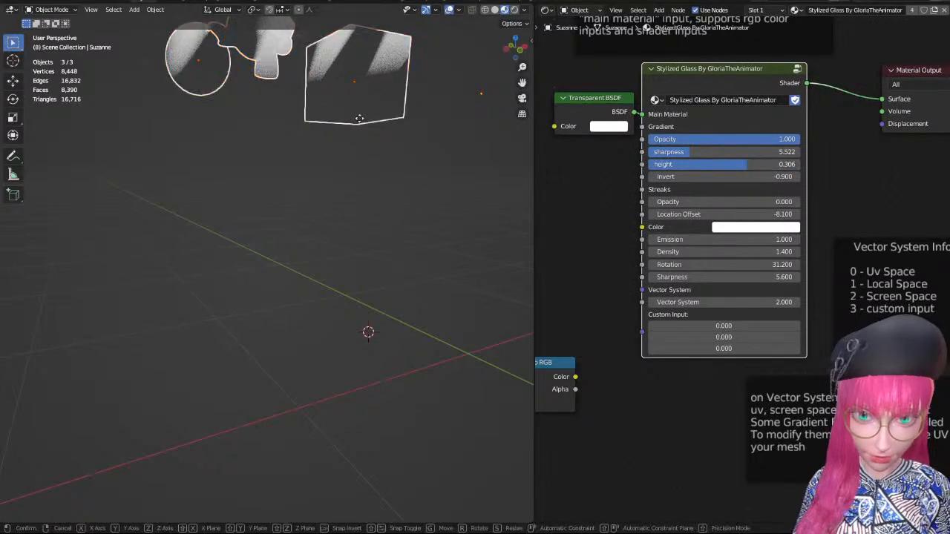
left_click(359, 108)
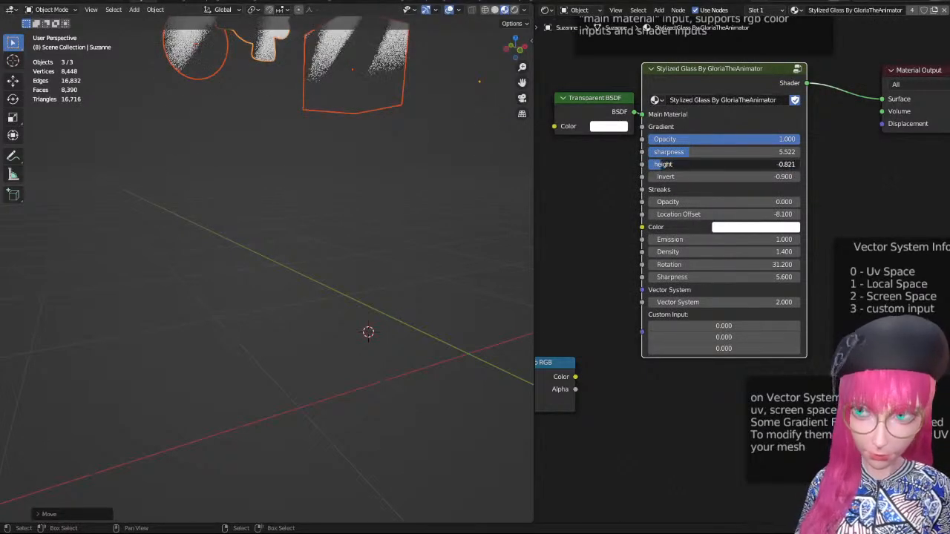
left_click_drag(661, 164, 680, 164)
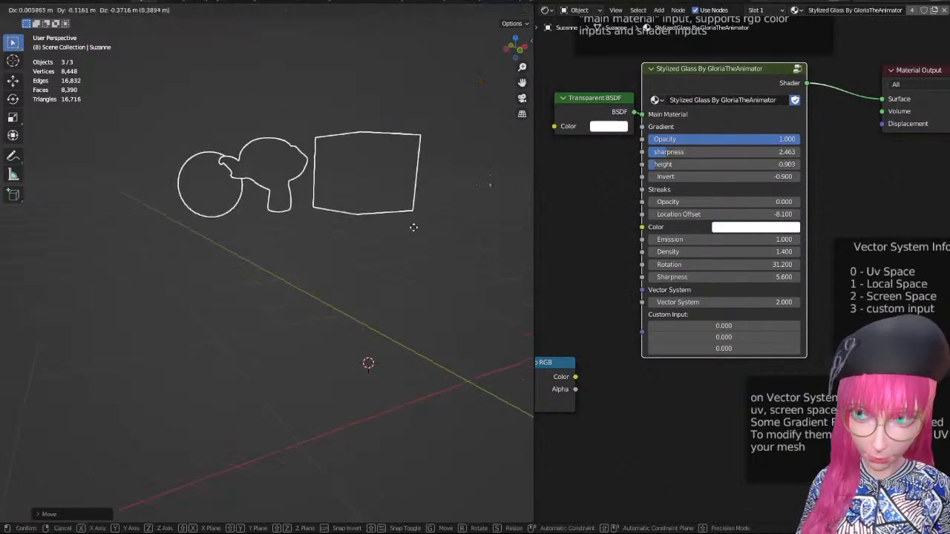
left_click(411, 121)
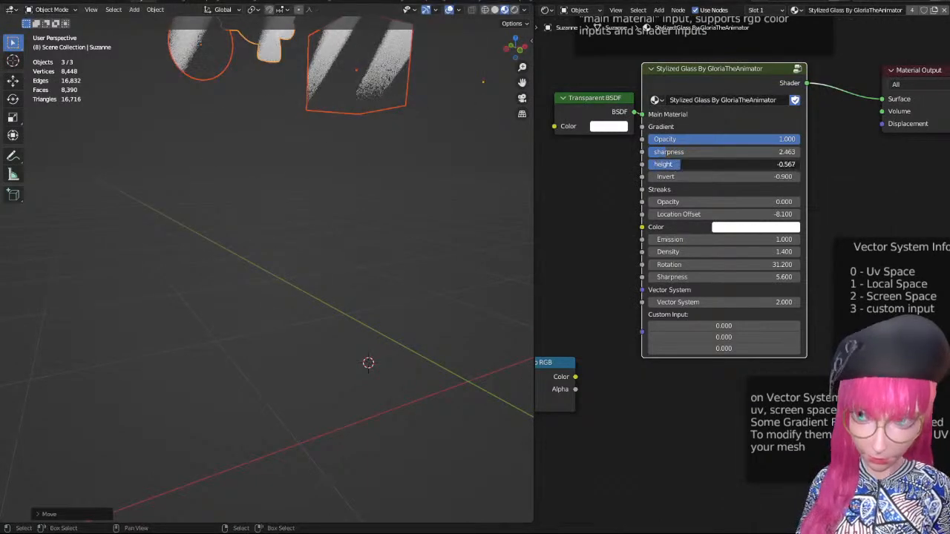
key("g")
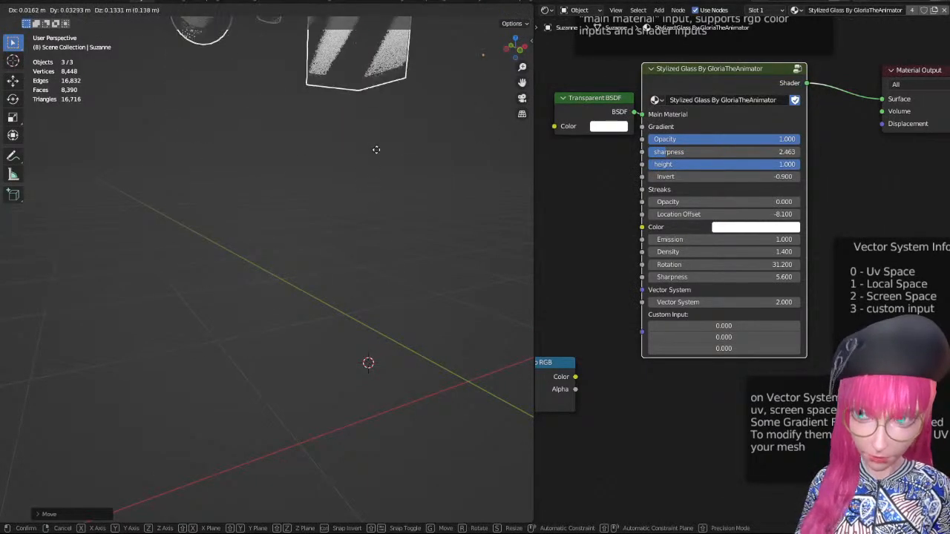
left_click(374, 146)
Move all three objects around the view and bring them back down near the floor grid.
middle_click_drag(396, 193, 397, 166)
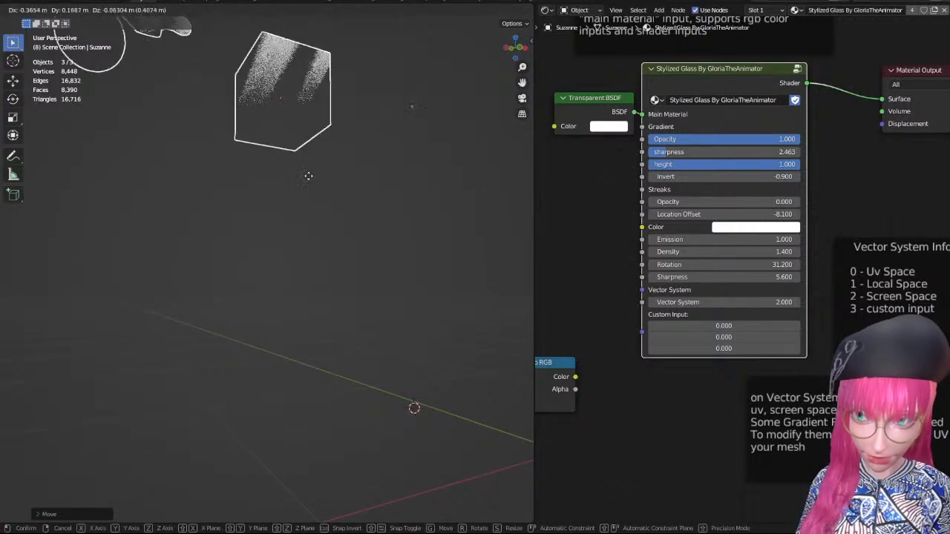
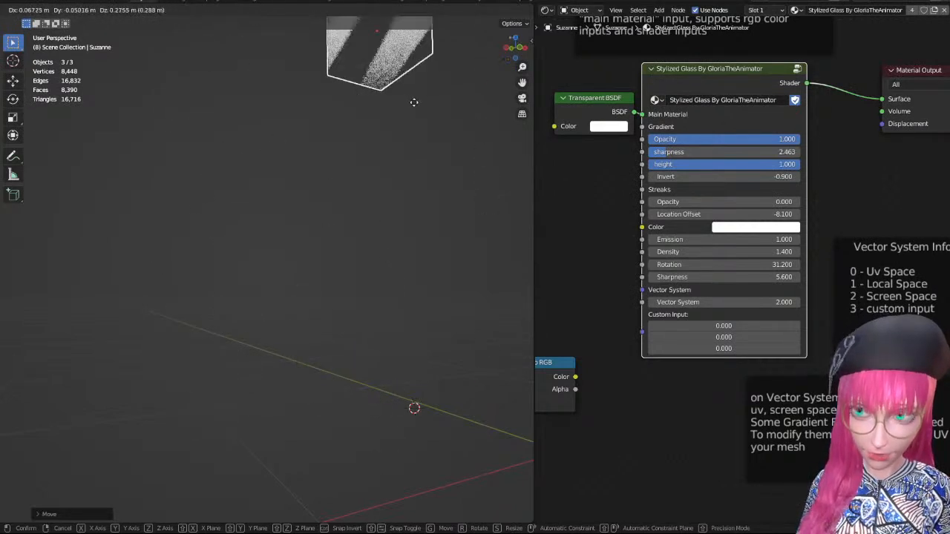
left_click(401, 84)
middle_click_drag(400, 85, 375, 78, "shift")
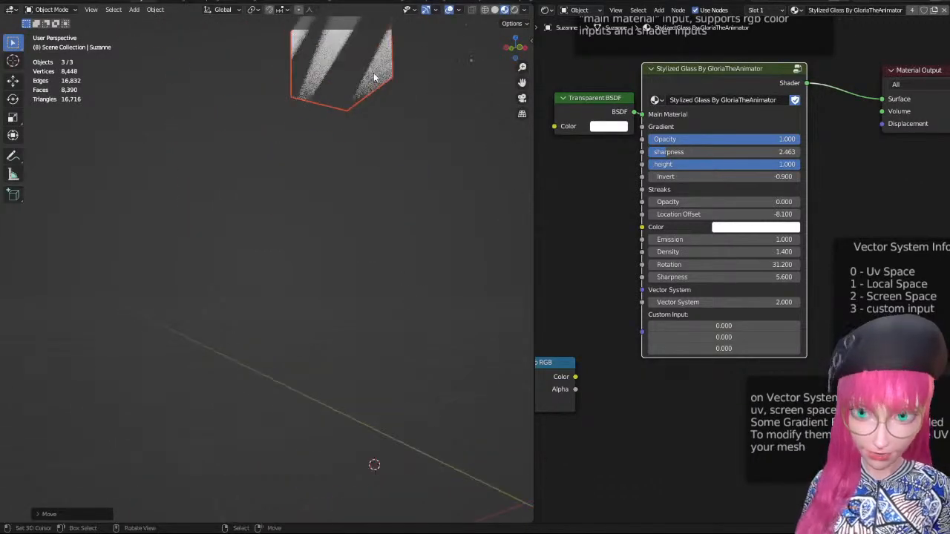
scroll(376, 81, "down", 4)
key("g")
left_click(377, 282)
middle_click_drag(377, 282, 413, 233)
Set the glass group's Vector System to 1.000 and the gradient height to -0.440.
key("Return")
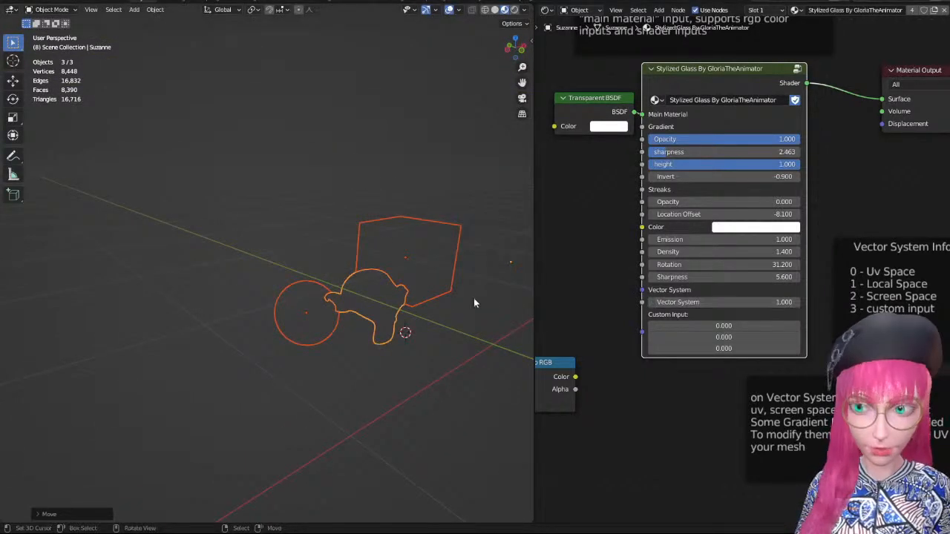
middle_click_drag(473, 297, 372, 123)
key("Tab")
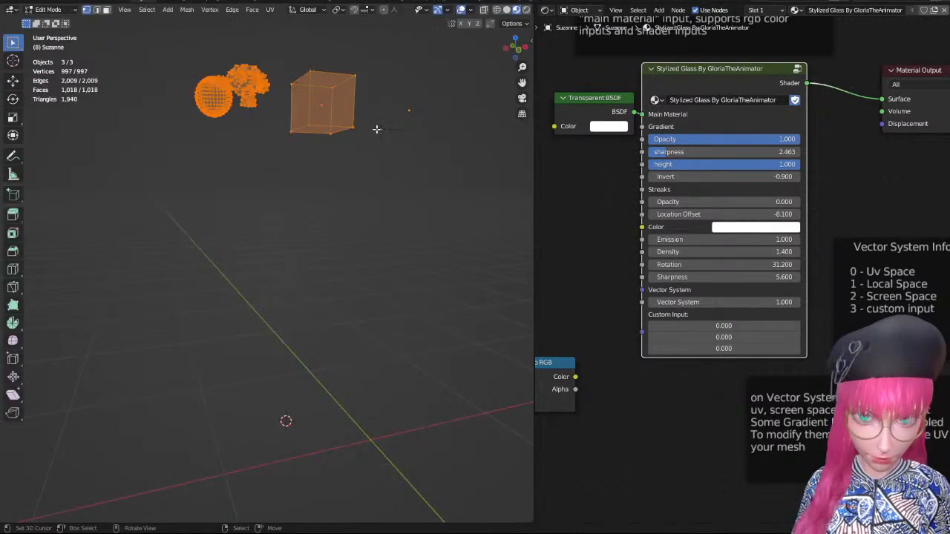
key("Tab")
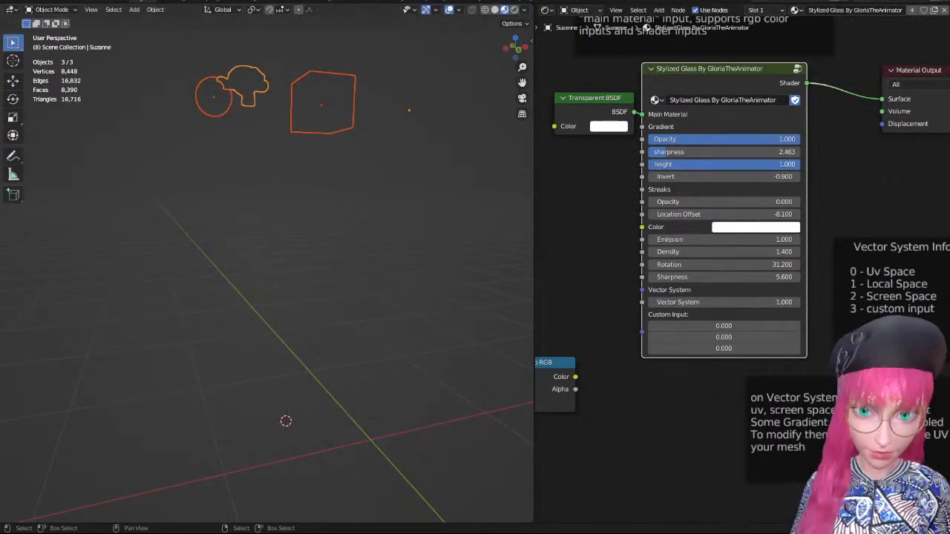
left_click_drag(715, 164, 697, 174)
middle_click_drag(289, 160, 338, 189)
scroll(300, 216, "up", 3)
scroll(356, 193, "up", 3)
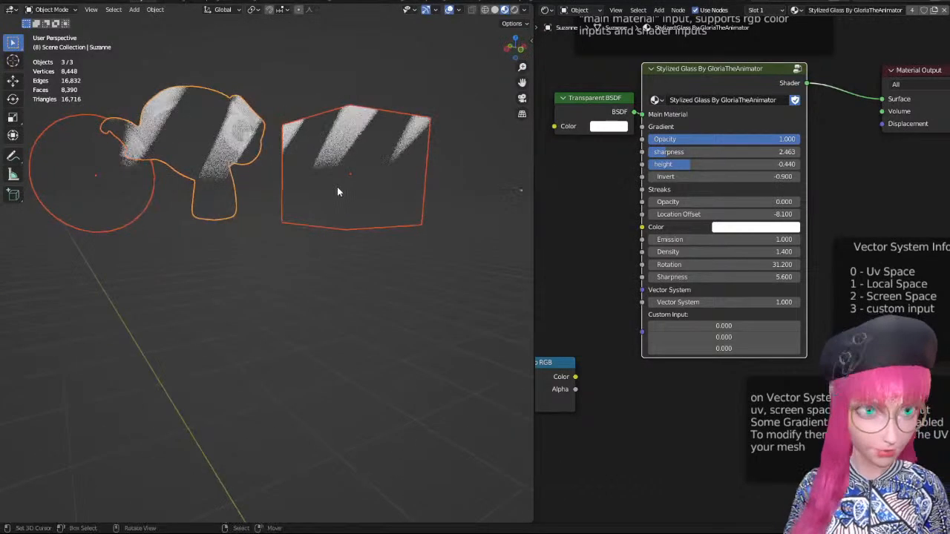
Move all three objects down toward the floor grid to test the gradient in local space.
key("g")
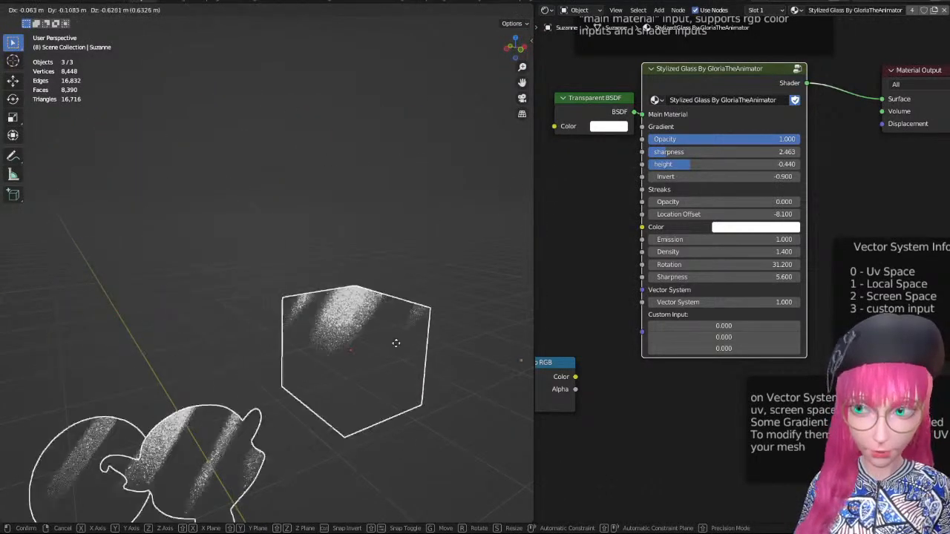
left_click(407, 265)
scroll(408, 282, "down", 3)
middle_click_drag(408, 293, 399, 201, "shift")
scroll(405, 200, "down", 2)
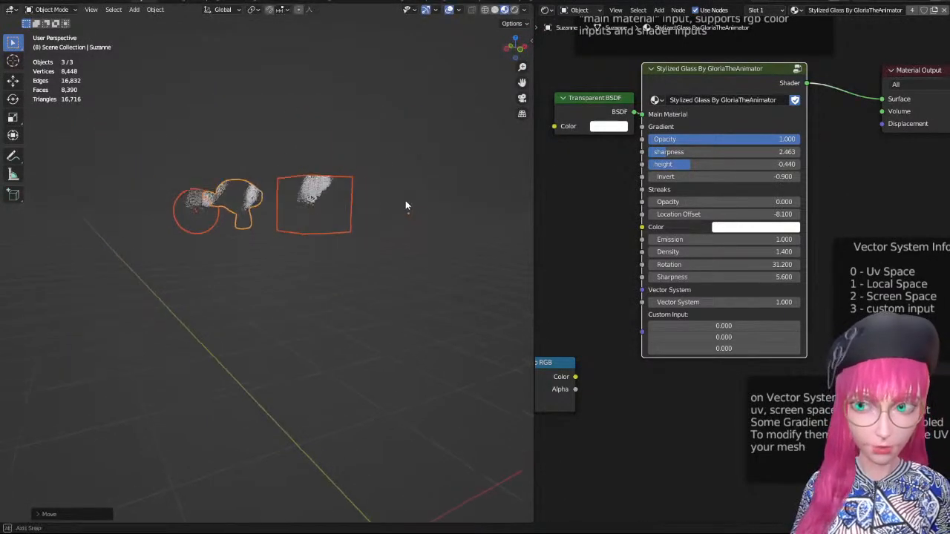
scroll(401, 222, "down", 2)
middle_click_drag(391, 260, 386, 209, "shift")
key("g")
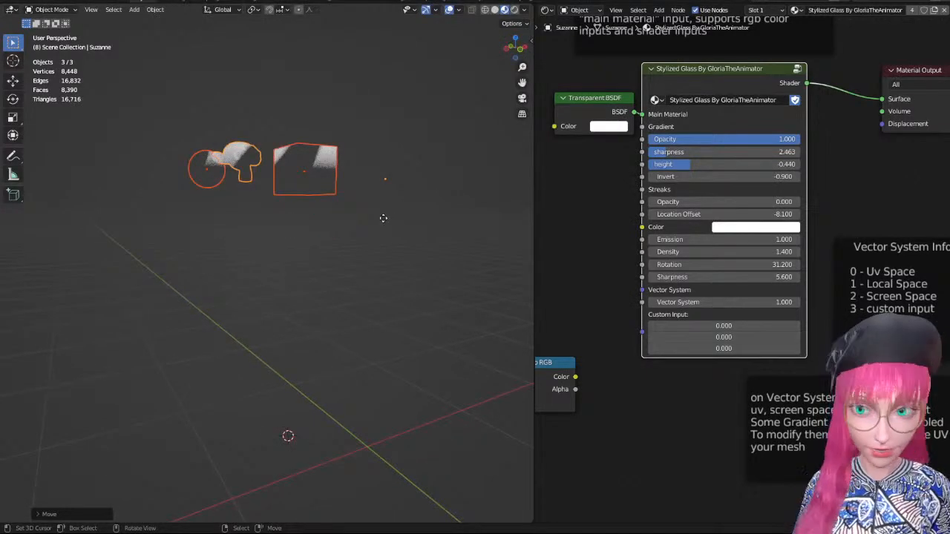
left_click(394, 375)
Enter the glass node group and move the gradient's Geometry and Object Info node chains and the adjoining Multiply node lower.
key("Tab")
scroll(638, 330, "down", 1)
middle_click_drag(624, 322, 751, 248)
scroll(658, 301, "up", 2)
middle_click_drag(658, 300, 686, 275)
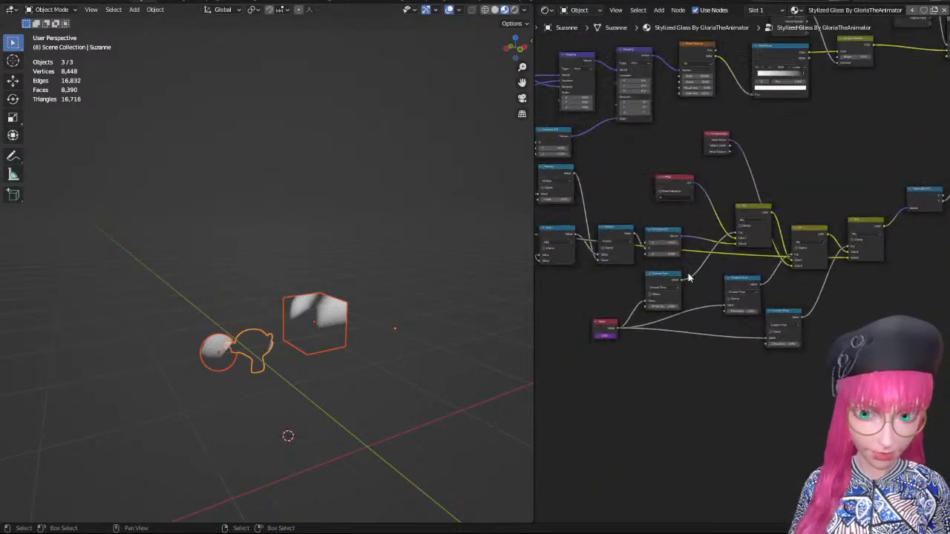
scroll(586, 292, "down", 1)
middle_click_drag(583, 292, 783, 298)
left_click_drag(585, 354, 825, 261)
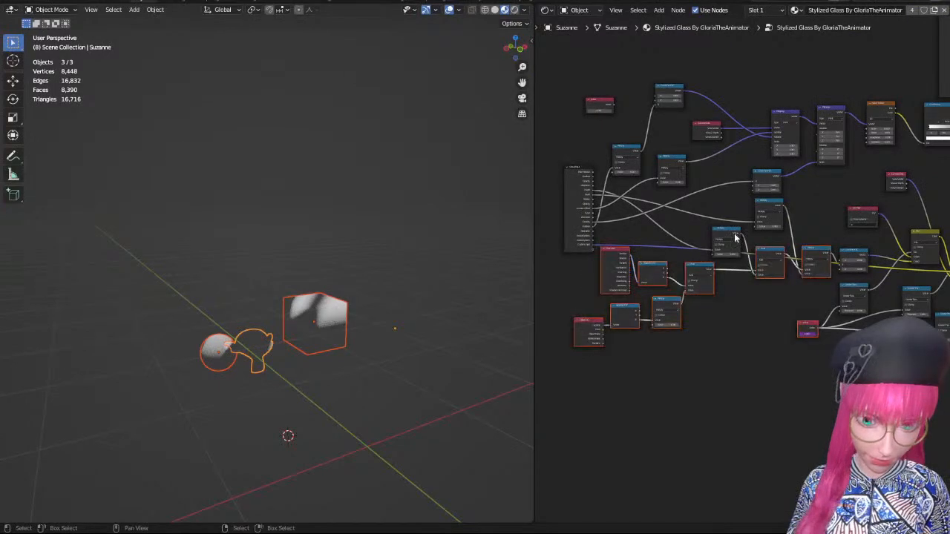
left_click_drag(631, 269, 621, 300)
left_click_drag(729, 234, 723, 265)
Space out the remaining gradient nodes and collapse the Camera Data node beside the Vector System mixes.
scroll(772, 270, "up", 1)
middle_click_drag(773, 270, 623, 249)
scroll(623, 249, "up", 1)
left_click_drag(705, 221, 710, 277)
middle_click_drag(685, 186, 637, 182)
left_click_drag(676, 172, 684, 193)
left_click(801, 147)
left_click_drag(704, 121, 702, 161)
middle_click_drag(753, 186, 806, 181)
scroll(806, 182, "down", 2)
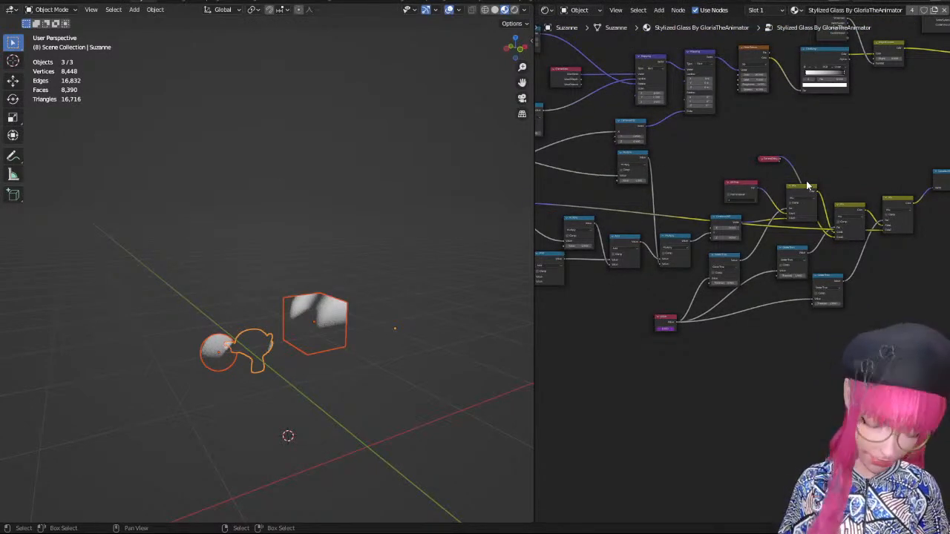
scroll(798, 188, "up", 3)
middle_click_drag(791, 191, 842, 193)
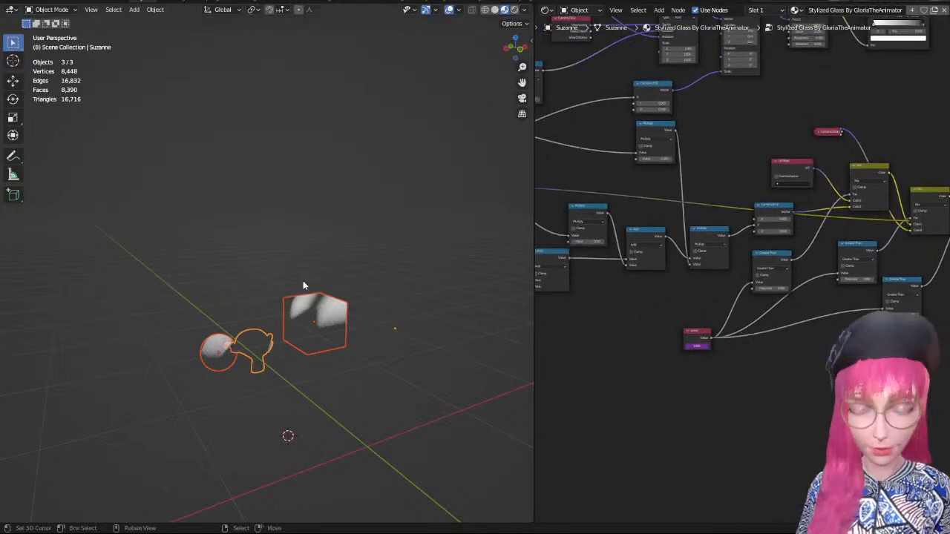
Try moving only the cube upward to test how the local-space gradient follows it.
middle_click_drag(334, 239, 318, 242)
scroll(319, 242, "up", 2)
middle_click_drag(414, 260, 434, 174)
scroll(376, 238, "up", 1)
left_click(455, 181)
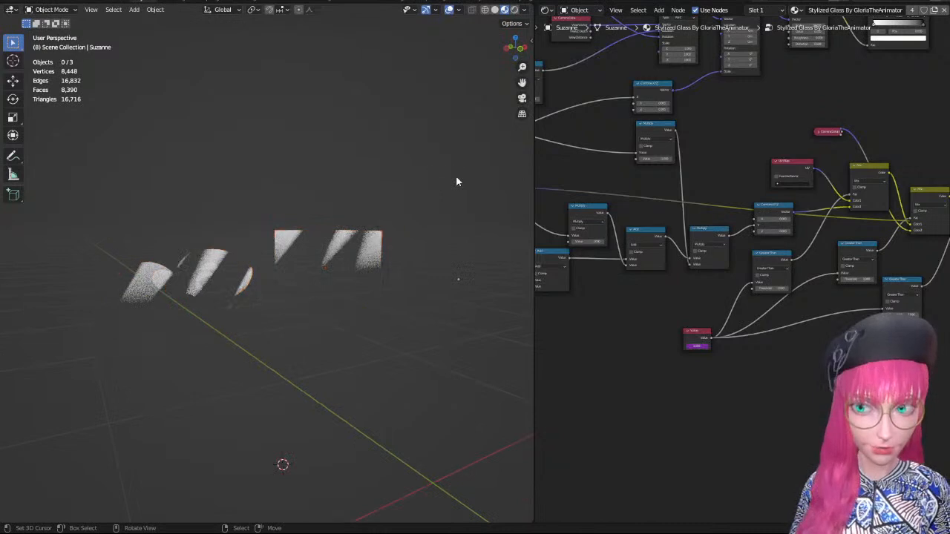
left_click(323, 288)
key("g")
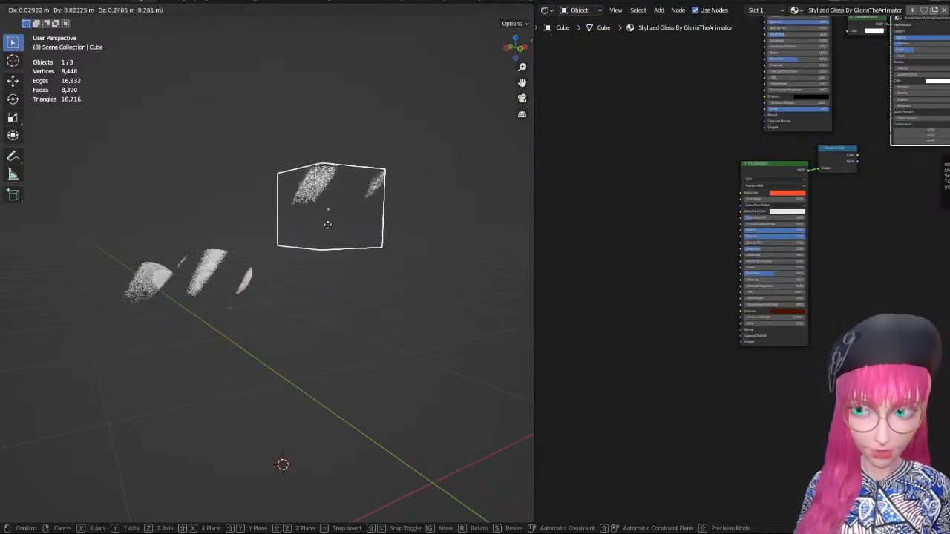
right_click(327, 61)
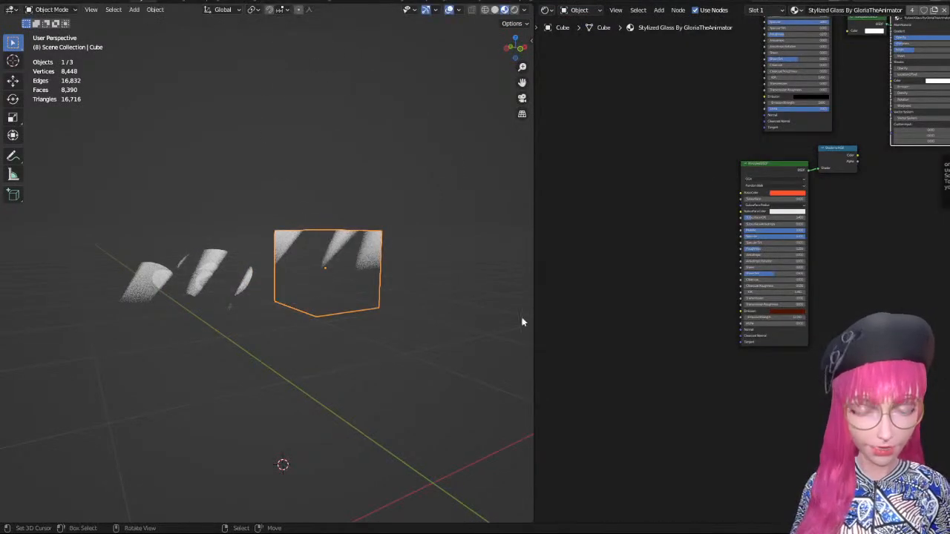
Enter the cube's glass node group and examine the Geometry and Object Info nodes that drive the gradient height.
key("Tab")
middle_click_drag(649, 355, 732, 350)
left_click_drag(687, 288, 683, 310)
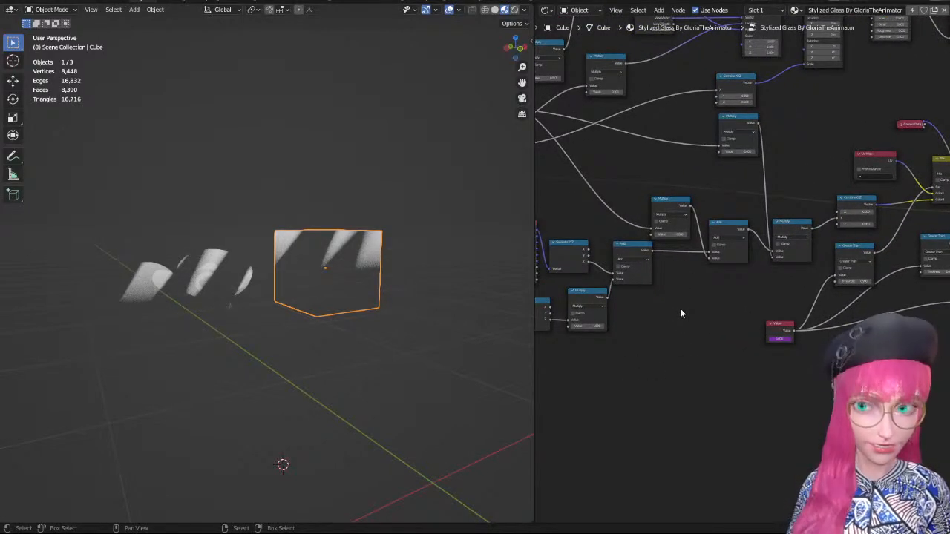
middle_click_drag(730, 303, 948, 302)
scroll(364, 298, "up", 2)
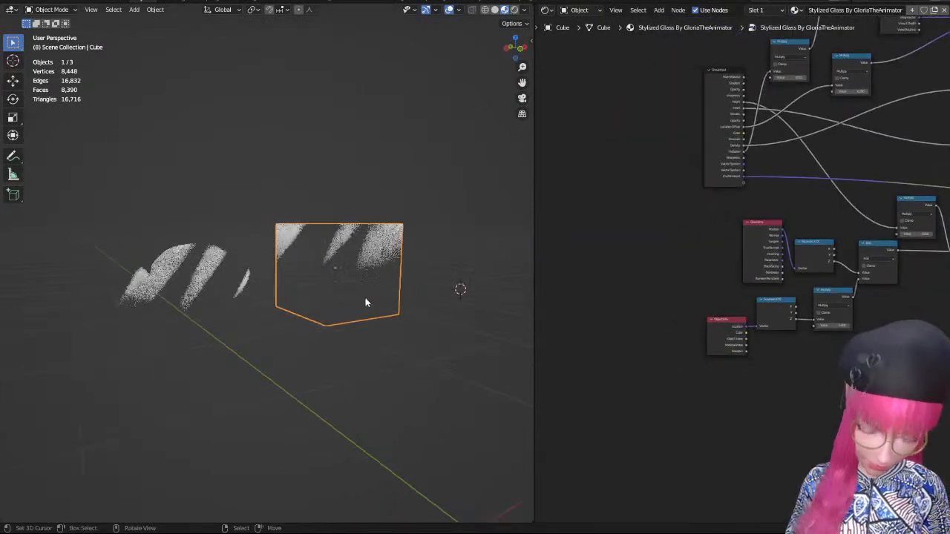
scroll(679, 267, "up", 3)
middle_click_drag(679, 268, 624, 270)
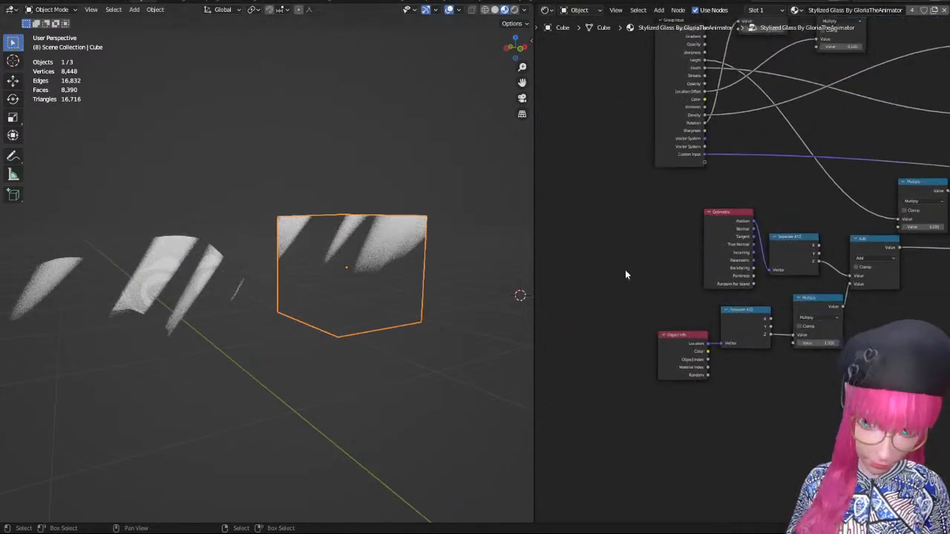
Place the 3D cursor below the cube and move the cube up and back down to test its gradient.
right_click(442, 369, "shift")
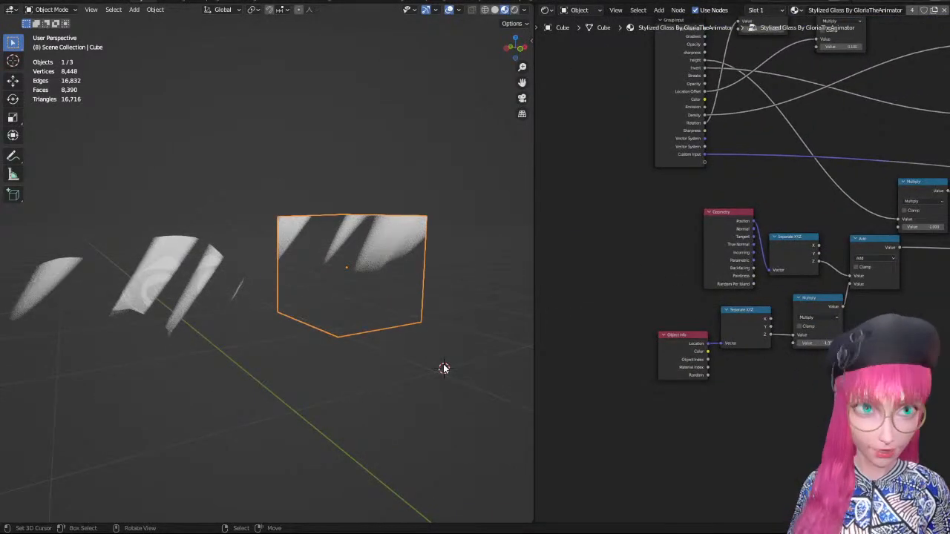
key("g")
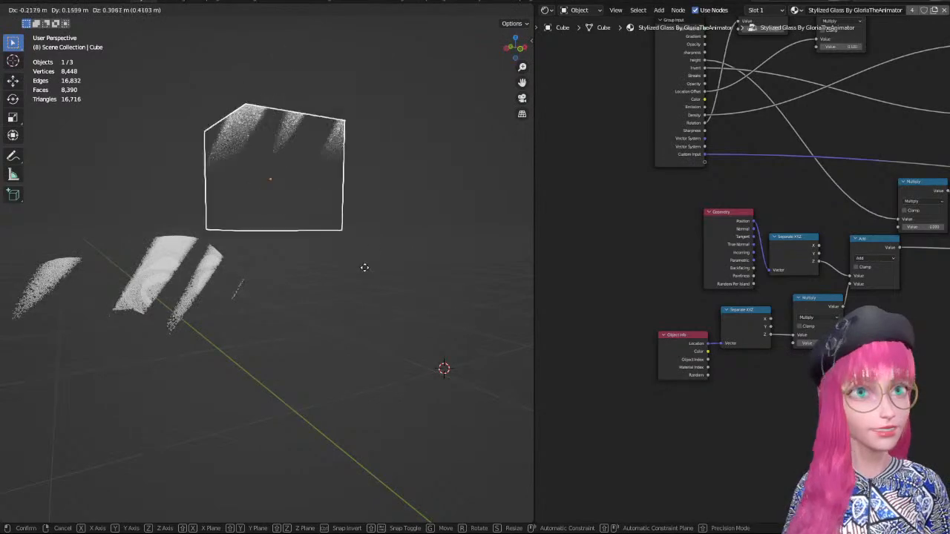
left_click(441, 369)
Frame the Suzanne head and move it around the scene to test its local-space gradient.
left_click(137, 325)
right_click(182, 300)
key("grave")
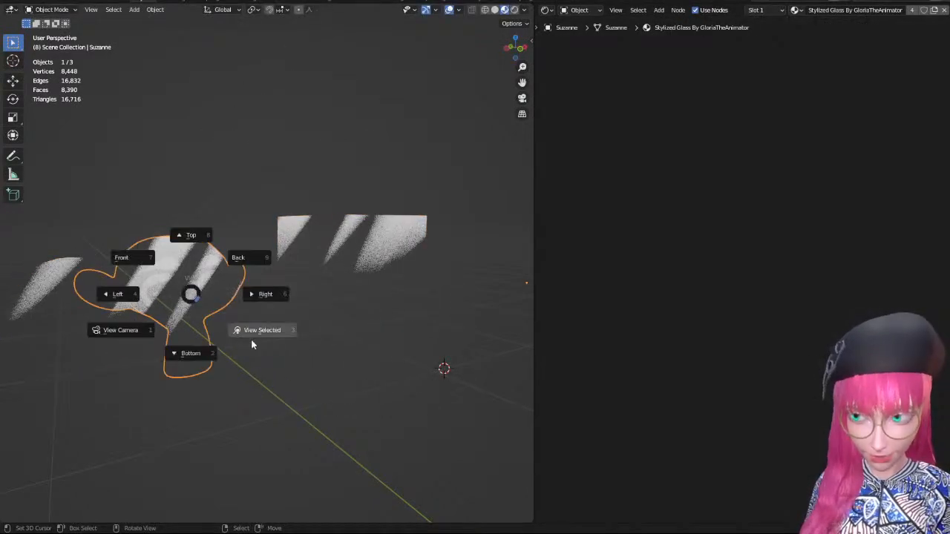
left_click(254, 341)
middle_click_drag(254, 341, 294, 285)
scroll(293, 287, "down", 2)
scroll(294, 283, "down", 2)
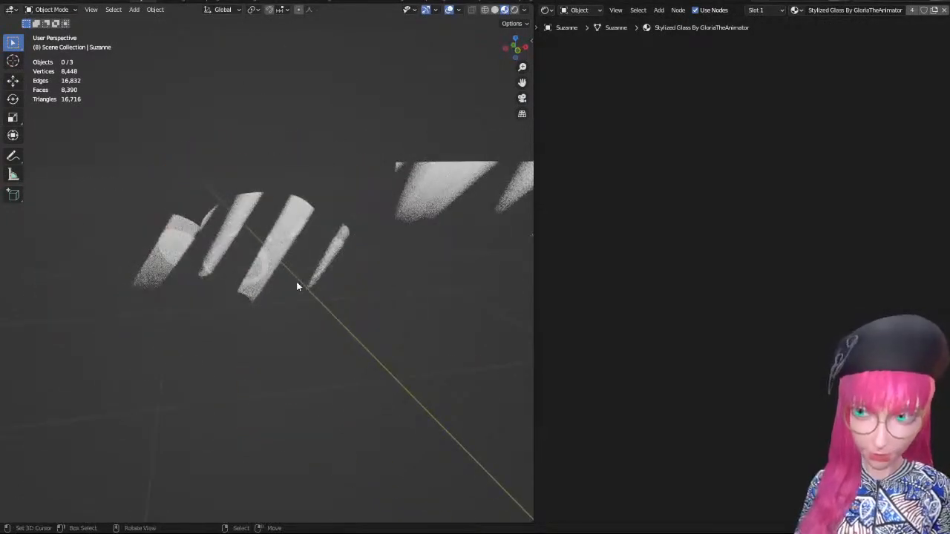
key("g")
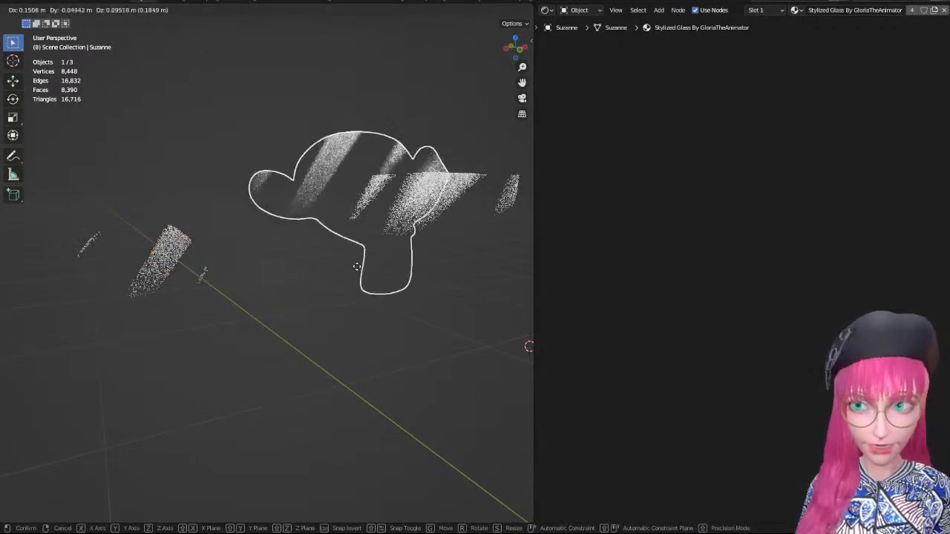
left_click(284, 285)
Move the sphere upward and back down beside Suzanne to test its gradient.
left_click(449, 235)
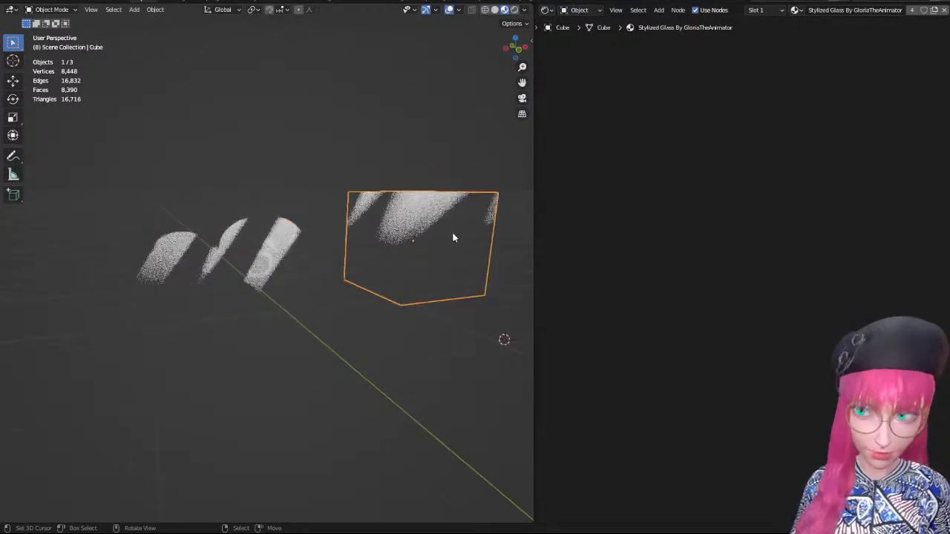
left_click(170, 269)
key("g")
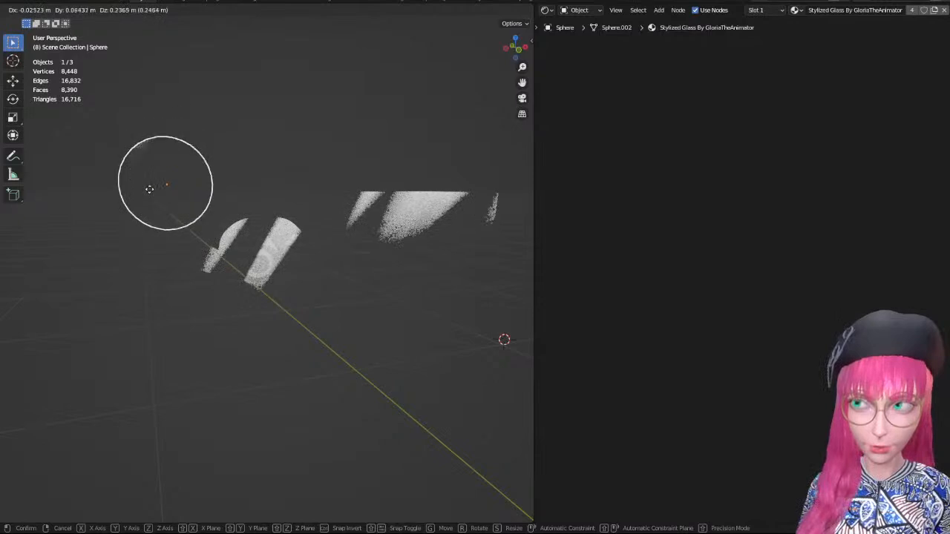
left_click(140, 270)
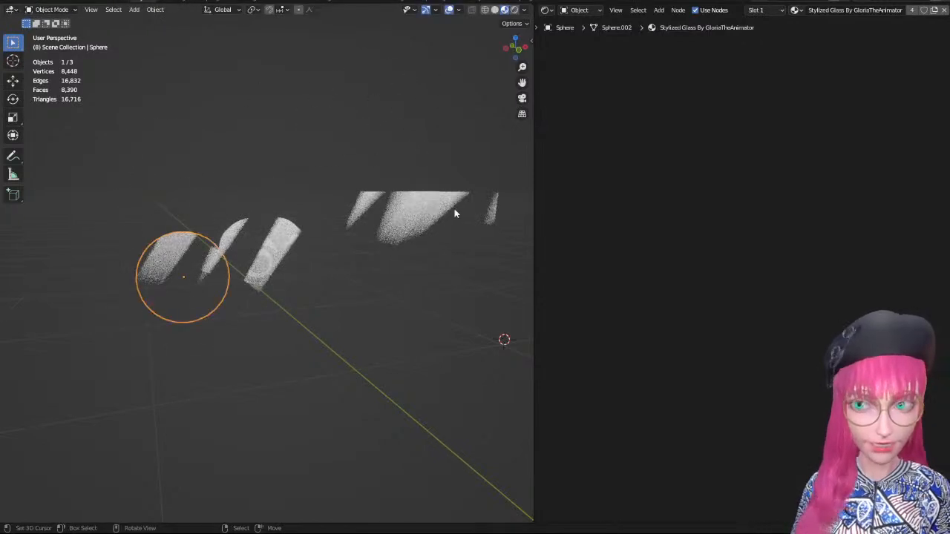
Select the cube and reposition the Value node and the 1.990-threshold Greater Than node in its glass group.
left_click(455, 212)
scroll(768, 153, "down", 5)
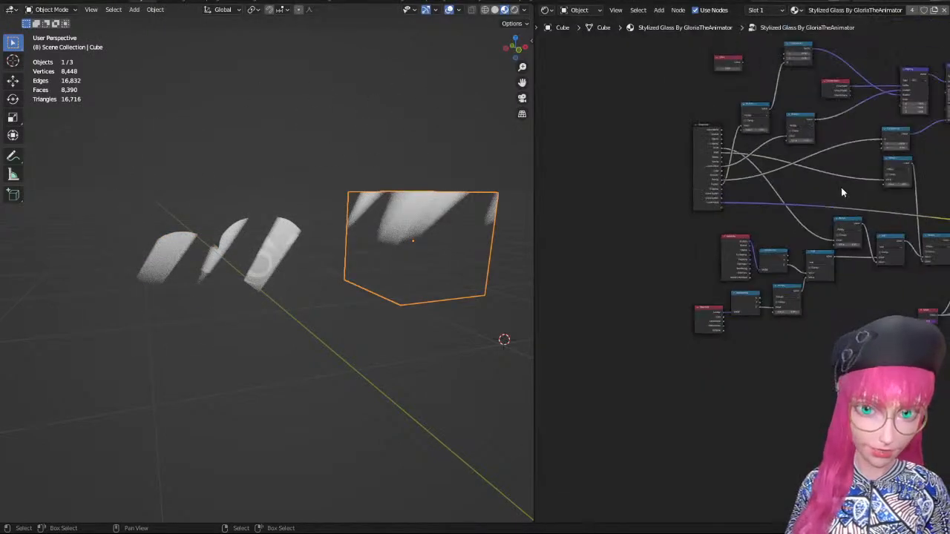
scroll(638, 316, "up", 5)
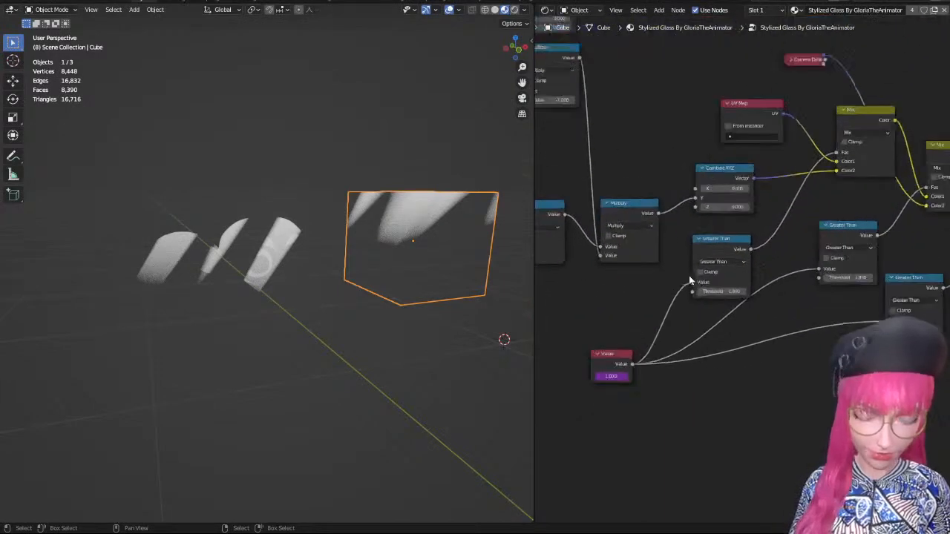
left_click_drag(603, 360, 605, 334)
left_click_drag(868, 219, 853, 237)
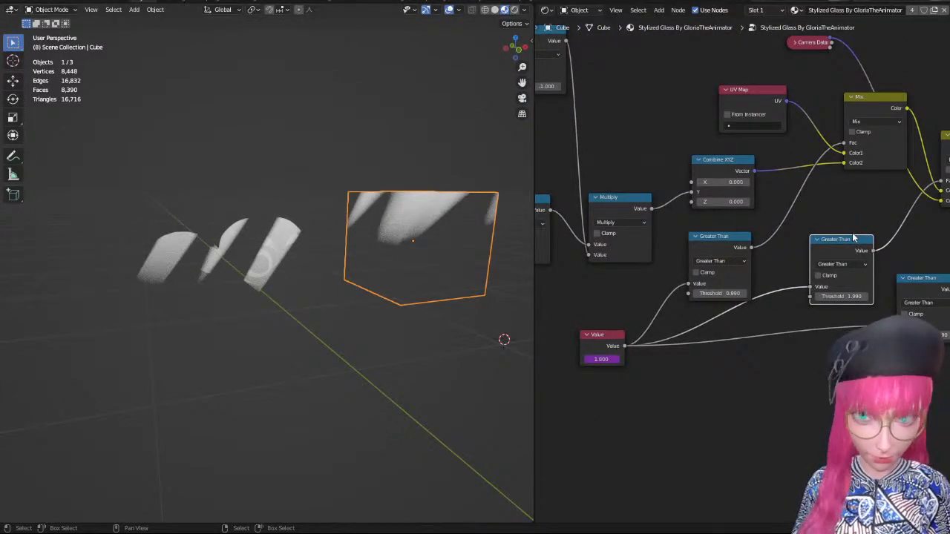
scroll(853, 215, "down", 2)
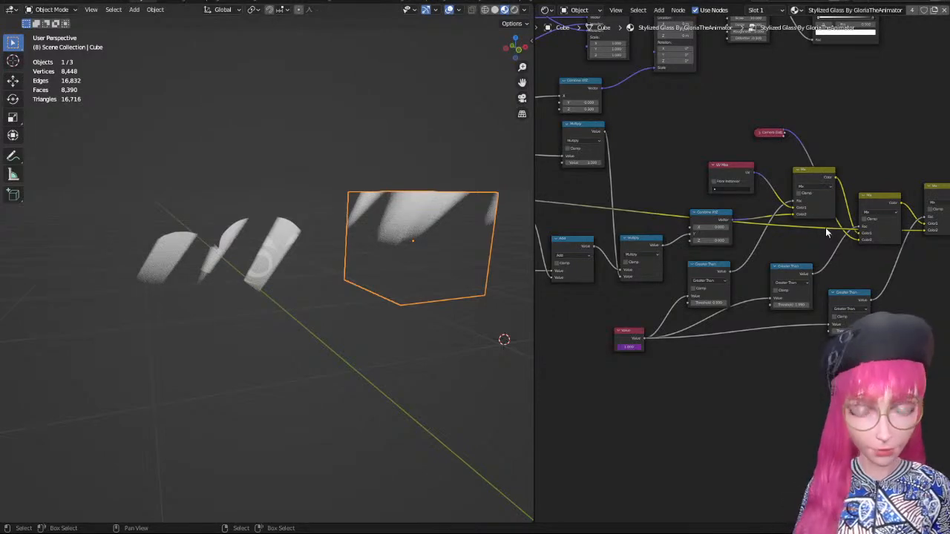
Leave the node group and set the glass node's Vector System to 2.000, checking the objects in screen space.
scroll(825, 231, "down", 6)
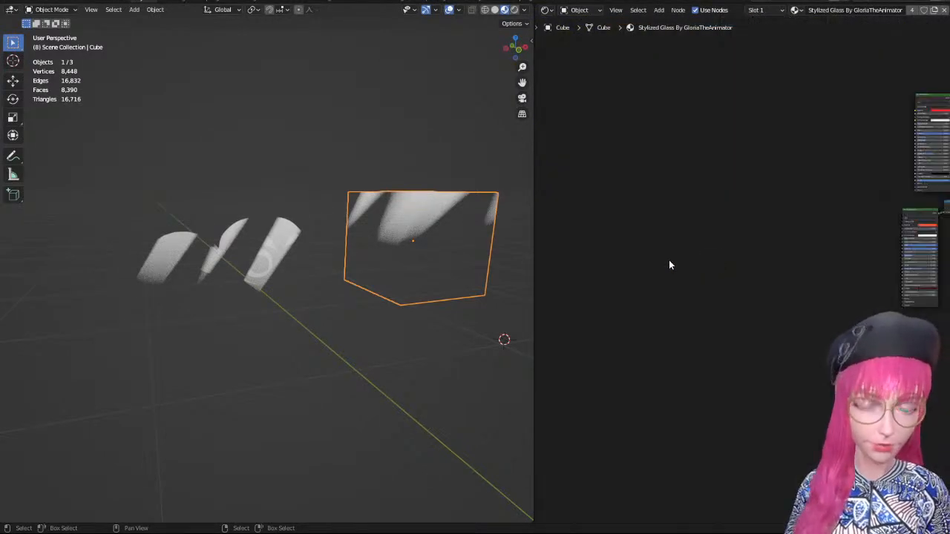
scroll(669, 260, "down", 4)
middle_click_drag(794, 249, 756, 258)
scroll(824, 216, "up", 7)
middle_click_drag(833, 225, 708, 296)
scroll(708, 296, "up", 2)
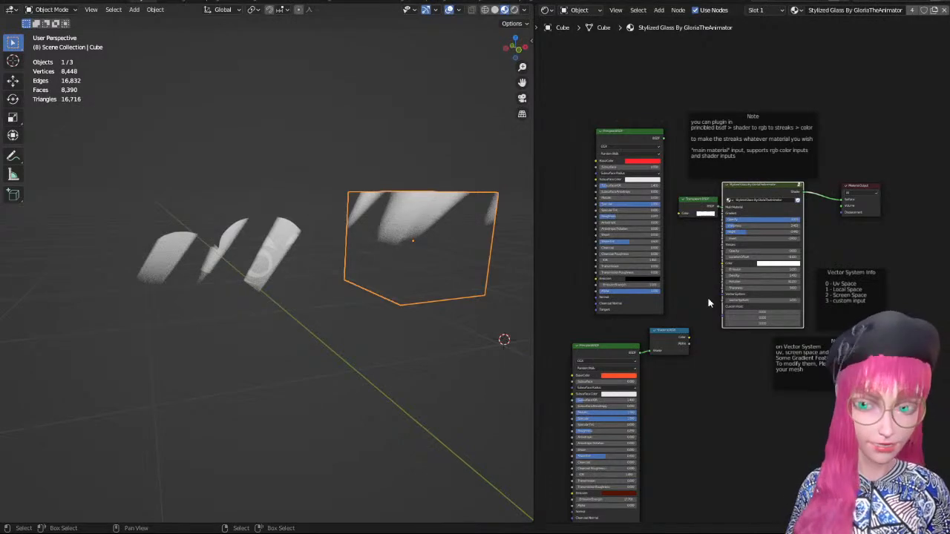
scroll(709, 303, "up", 5)
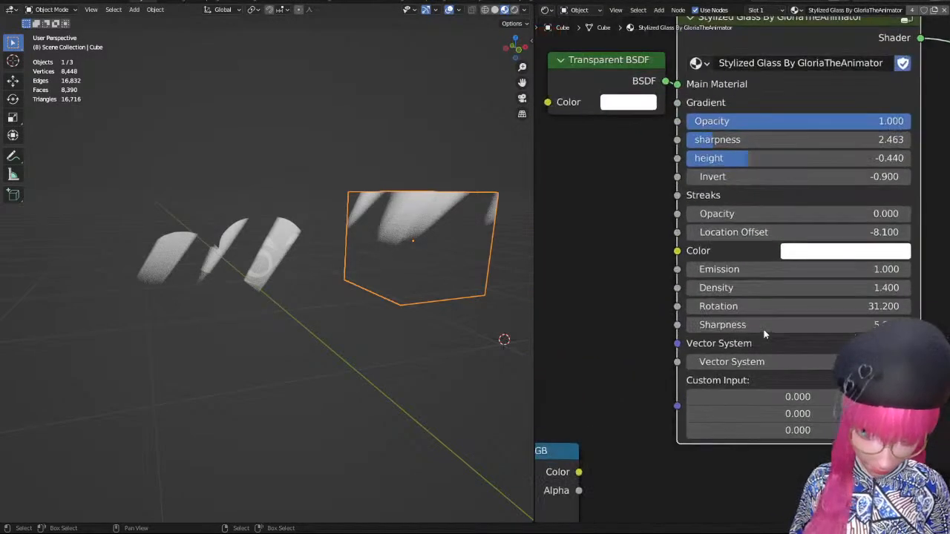
middle_click_drag(755, 362, 518, 360)
scroll(594, 340, "down", 2)
middle_click_drag(594, 341, 662, 333)
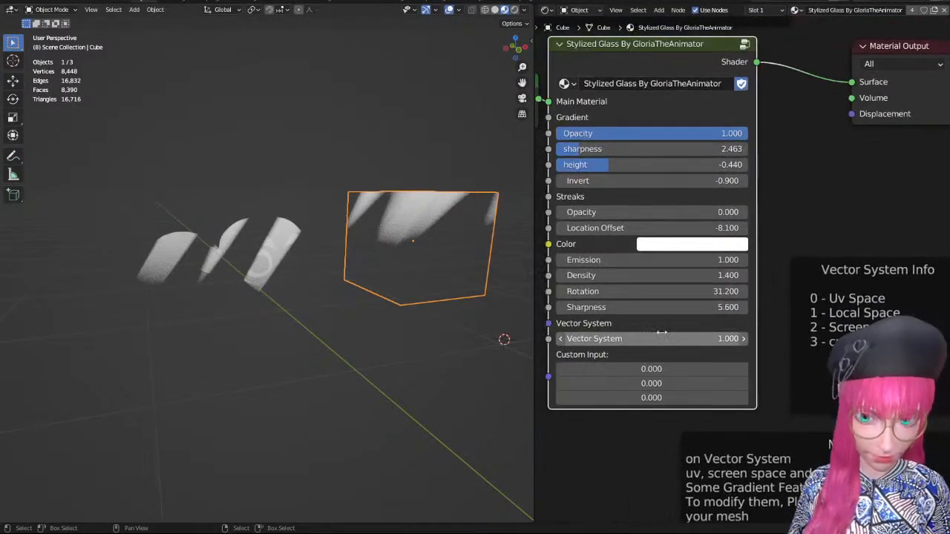
left_click(662, 333)
key("Return")
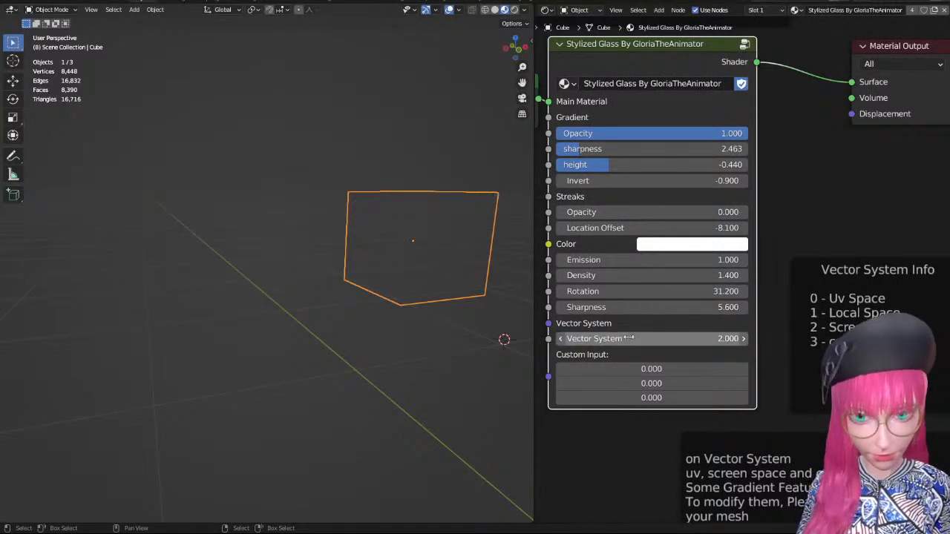
mouse_move(319, 261)
middle_mouse_down()
mouse_move(235, 259)
mouse_move(300, 248)
middle_mouse_up()
Set the glass node's Vector System to 3.000 and check the custom-input result around the cube.
left_click(631, 339)
type("3")
key("Return")
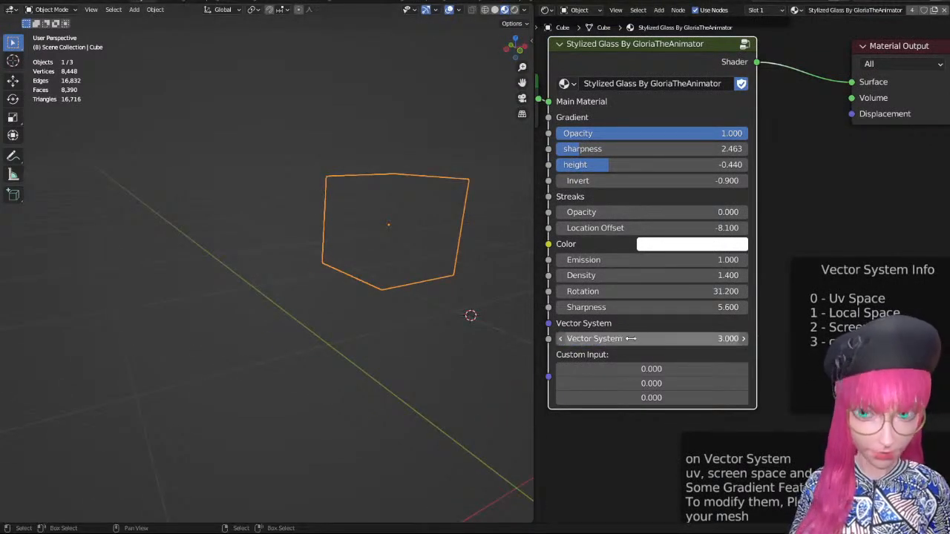
middle_click_drag(491, 374, 71, 355)
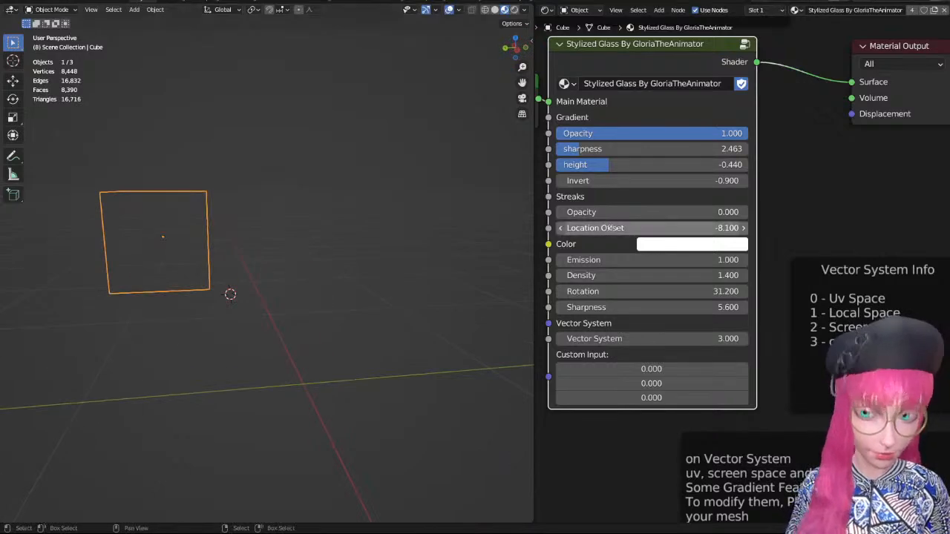
Set the glass node's Vector System to 1.000 for local space and check the objects.
scroll(597, 334, "down", 3)
middle_click_drag(597, 334, 813, 311)
left_click_drag(775, 347, 687, 252)
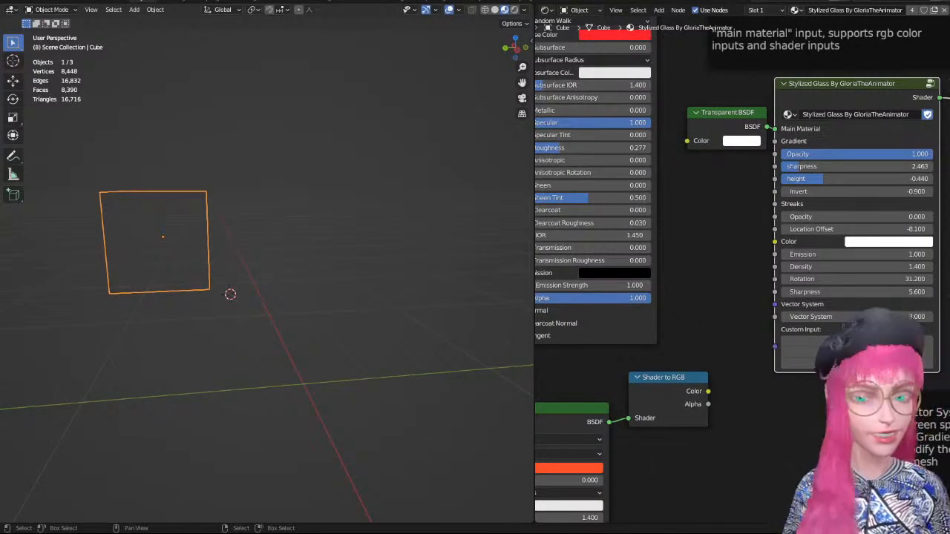
left_click(853, 317)
middle_click_drag(195, 268, 252, 271)
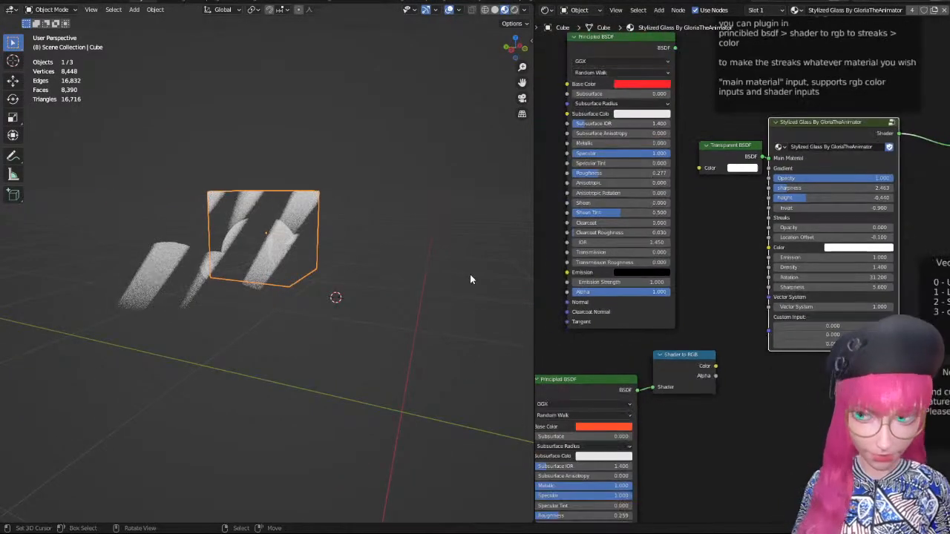
Enter the glass node group and examine the gradient branch from its Color Ramp back to the Vector System Mix nodes.
key("Tab")
scroll(838, 170, "down", 6)
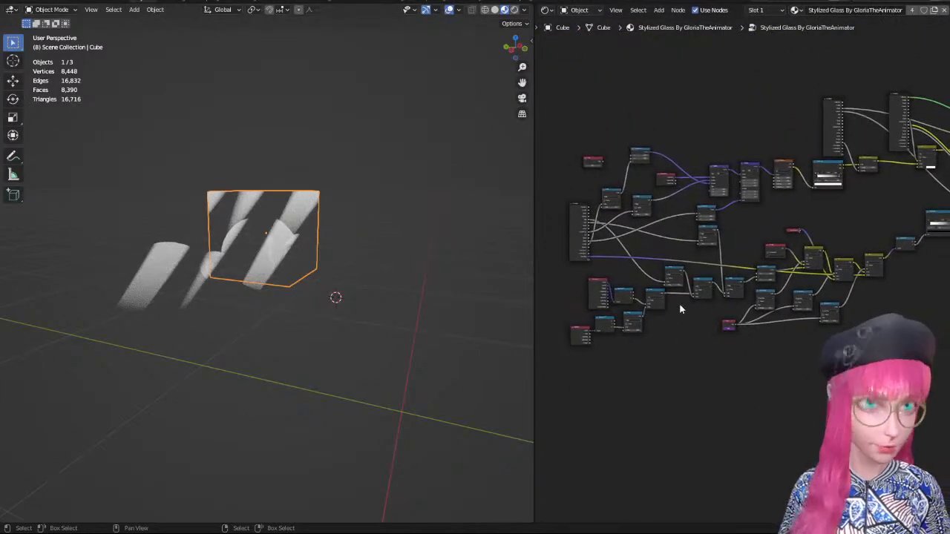
scroll(813, 311, "up", 4)
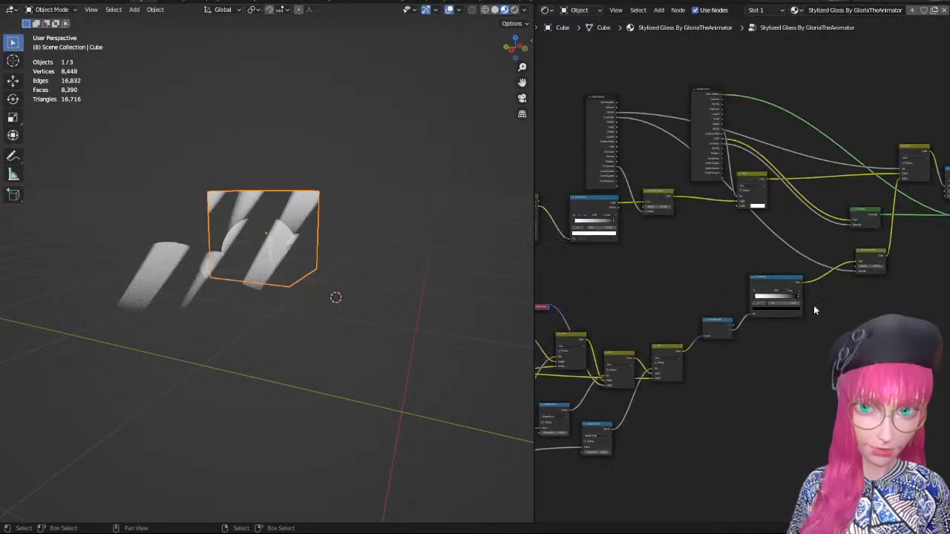
scroll(813, 310, "up", 4)
scroll(335, 288, "up", 3)
middle_click_drag(335, 288, 334, 259)
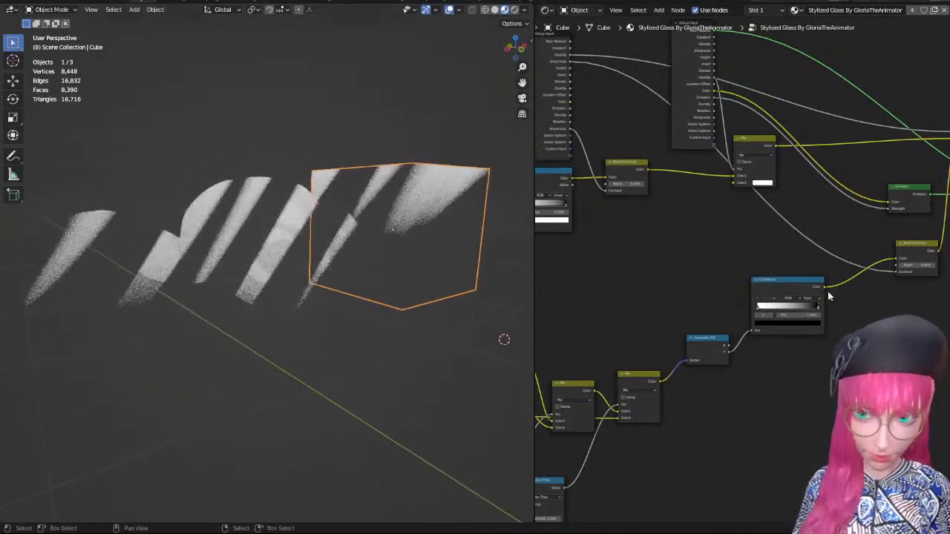
scroll(829, 296, "up", 4)
mouse_move(662, 317)
left_mouse_down()
mouse_move(695, 318)
mouse_move(652, 320)
left_mouse_up()
scroll(599, 328, "down", 4)
middle_click_drag(599, 328, 874, 273)
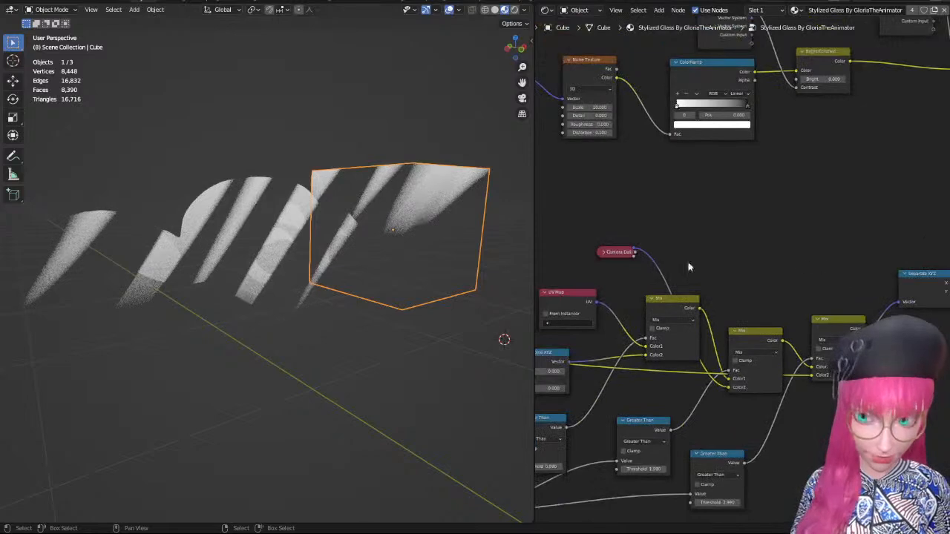
Examine the gradient branch from the UV Map and Camera Data nodes back to the Geometry, Object Info and Group Input nodes.
scroll(665, 267, "down", 4)
middle_click_drag(638, 266, 672, 259)
scroll(653, 271, "up", 4)
left_click(618, 293)
middle_click_drag(618, 293, 728, 256)
scroll(727, 256, "up", 3)
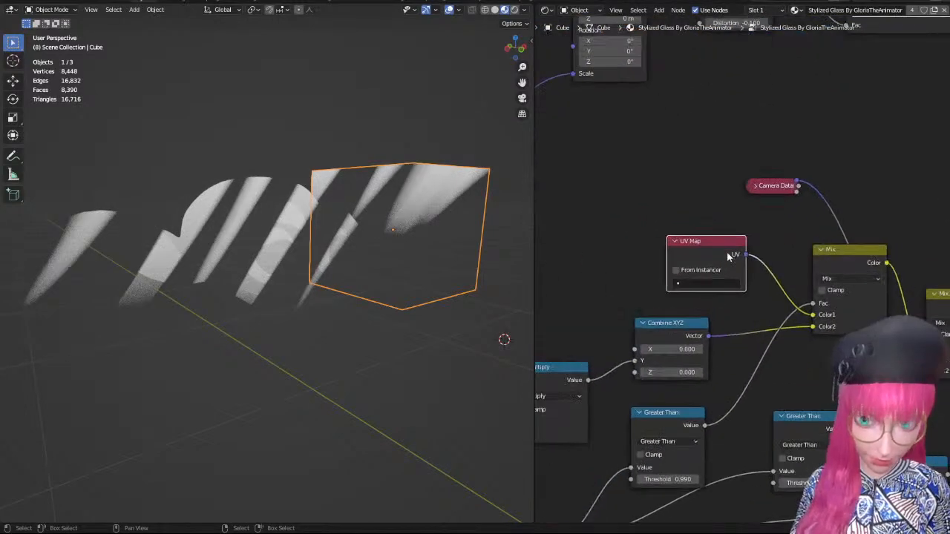
scroll(727, 256, "down", 4)
middle_click_drag(658, 245, 829, 235)
scroll(828, 235, "down", 2)
middle_click_drag(722, 278, 753, 263)
scroll(749, 264, "down", 1)
middle_click_drag(279, 210, 319, 220)
scroll(326, 221, "down", 1)
middle_click_drag(627, 265, 740, 244)
scroll(699, 273, "up", 2)
middle_click_drag(702, 280, 724, 264)
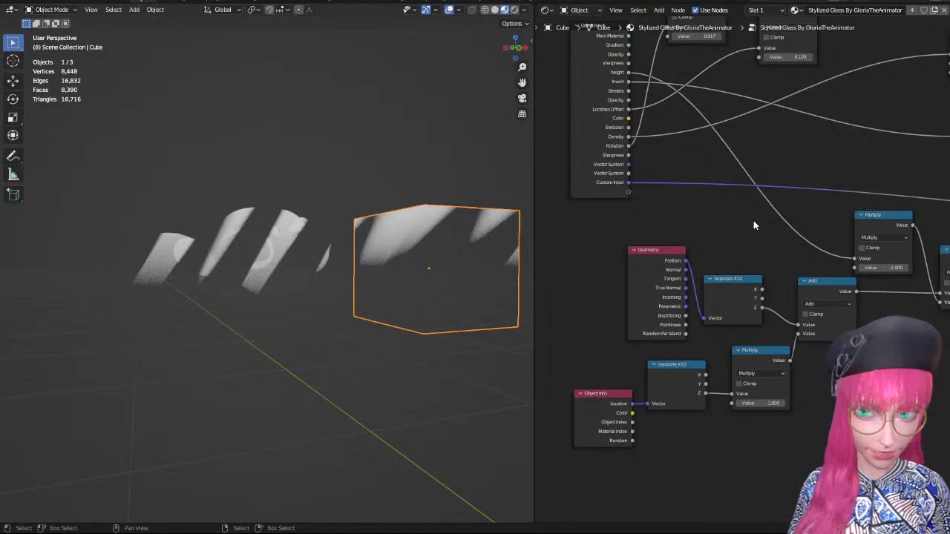
scroll(753, 220, "down", 3)
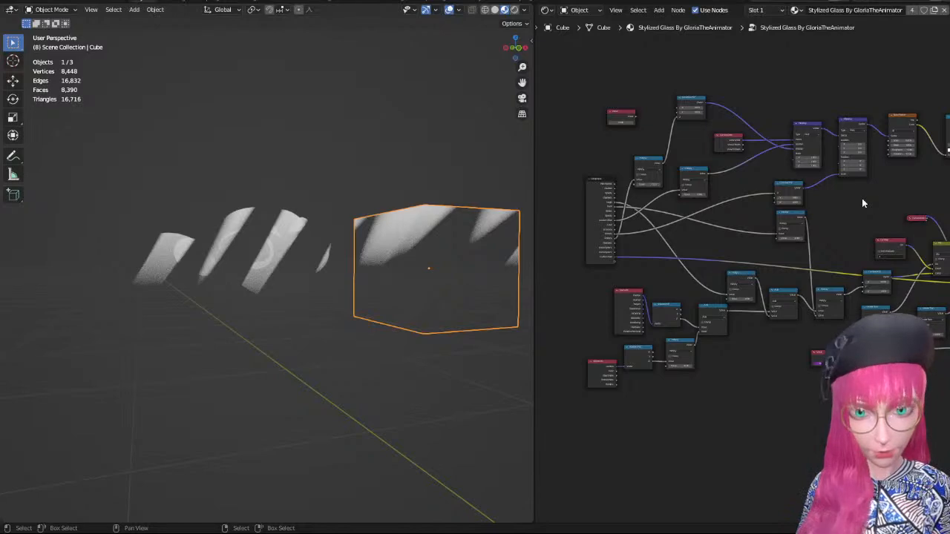
Return from the Group Output to the main glass node and raise its gradient height.
scroll(861, 198, "down", 5)
middle_click_drag(852, 215, 828, 256)
scroll(829, 261, "up", 8)
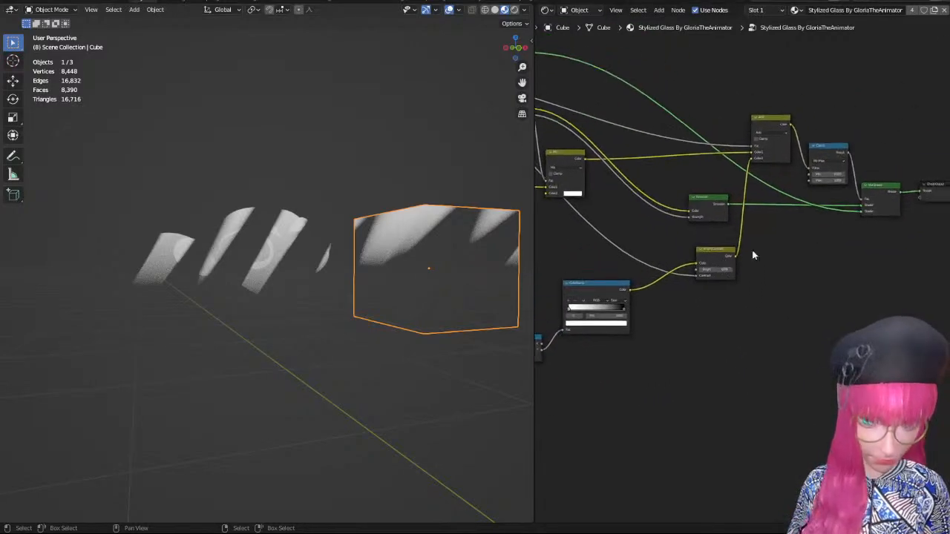
left_click_drag(760, 255, 767, 234)
left_click(841, 224)
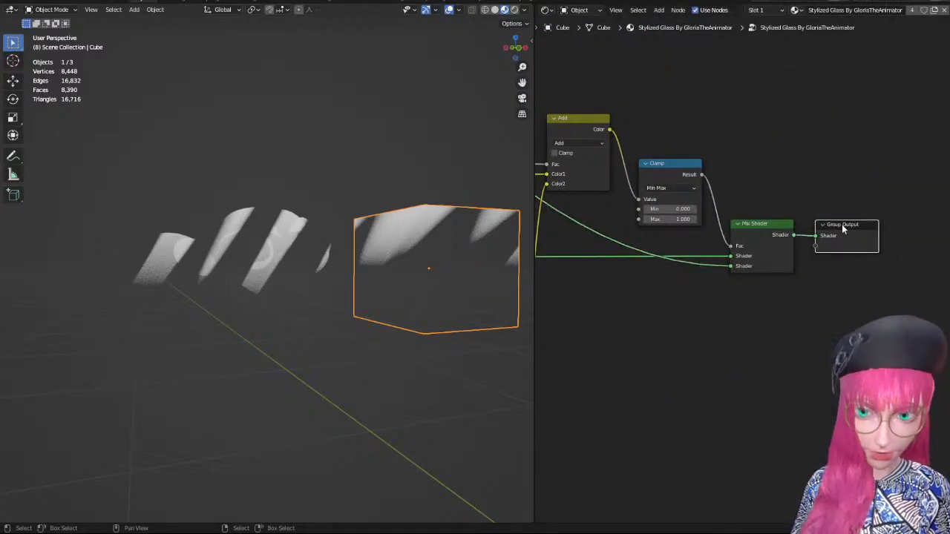
key("Tab")
scroll(822, 231, "up", 3)
middle_click_drag(820, 229, 745, 243)
left_click_drag(746, 243, 738, 244)
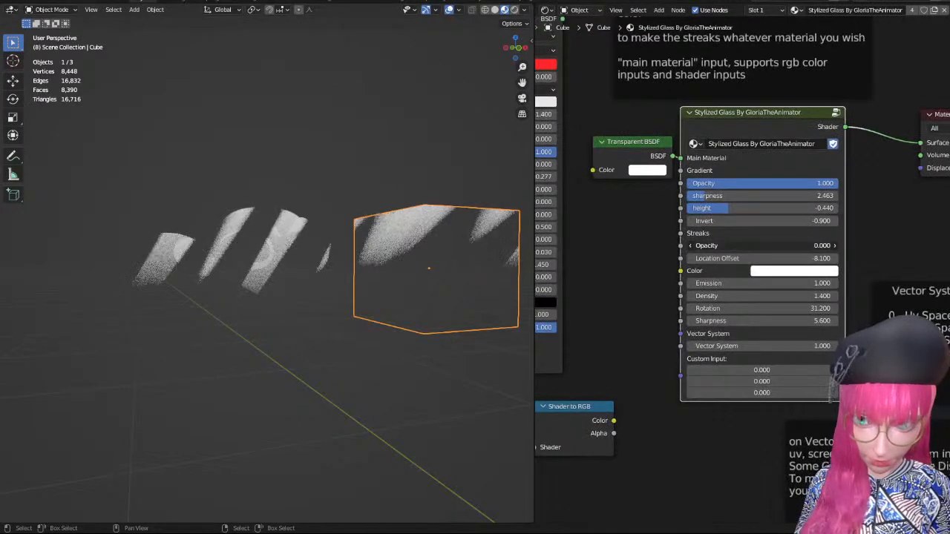
mouse_move(719, 208)
left_mouse_down()
mouse_move(838, 196)
mouse_move(686, 196)
mouse_move(690, 182)
mouse_move(630, 183)
mouse_move(833, 178)
left_mouse_up()
Re-enter the glass node group to examine the final Add, Clamp and Mix Shader chain, and return to the main material.
key("Tab")
scroll(782, 175, "down", 4)
scroll(783, 175, "down", 4)
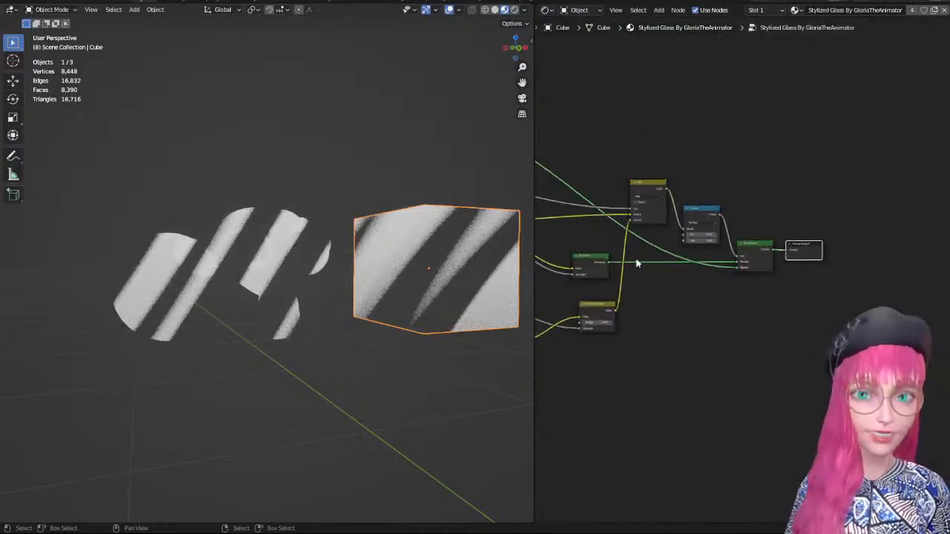
middle_click_drag(638, 263, 791, 247)
scroll(796, 317, "down", 4)
middle_click_drag(786, 317, 774, 308)
key("Tab")
scroll(798, 302, "up", 6)
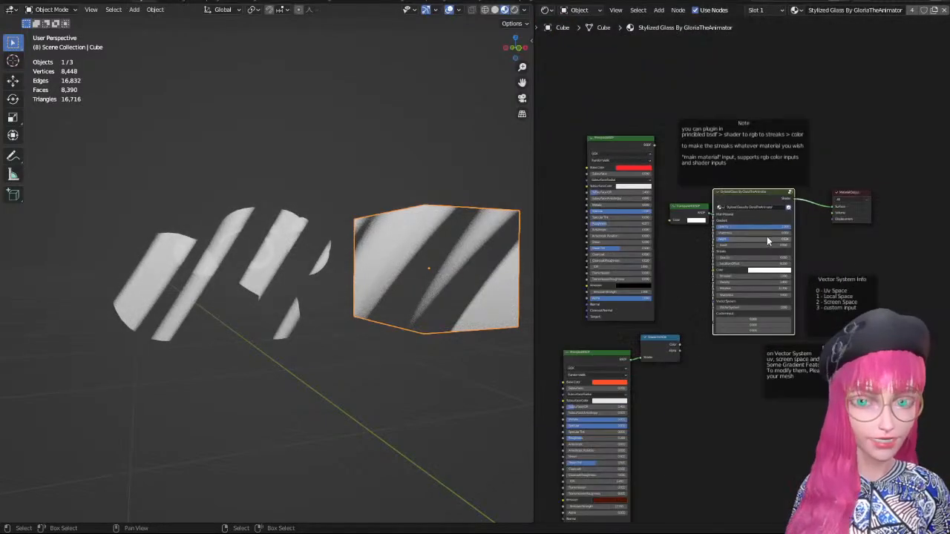
Set the glass node's gradient sharpness to 0.000, height to 0.545 and Invert to 0.700.
left_click_drag(697, 195, 824, 195)
mouse_move(745, 224)
left_mouse_down()
mouse_move(729, 224)
mouse_move(795, 216)
left_mouse_up()
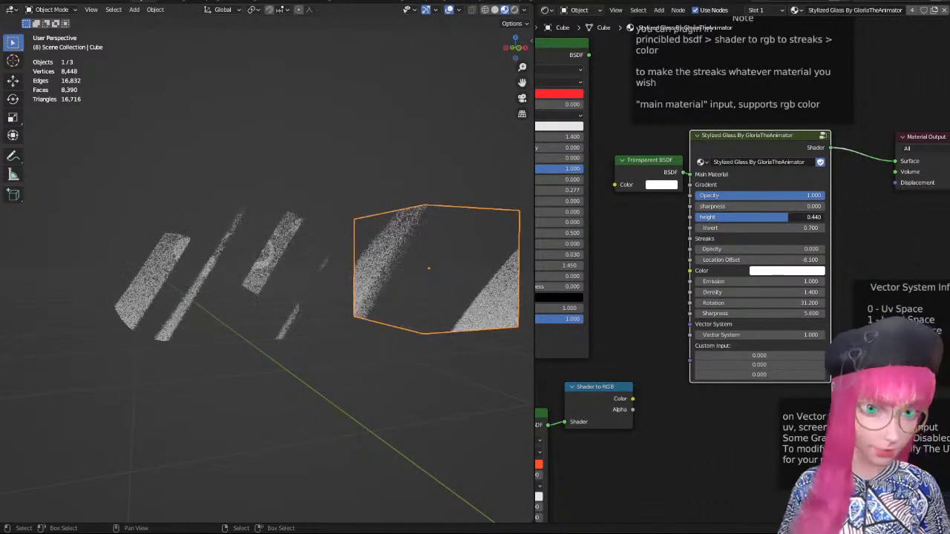
scroll(795, 217, "down", 2)
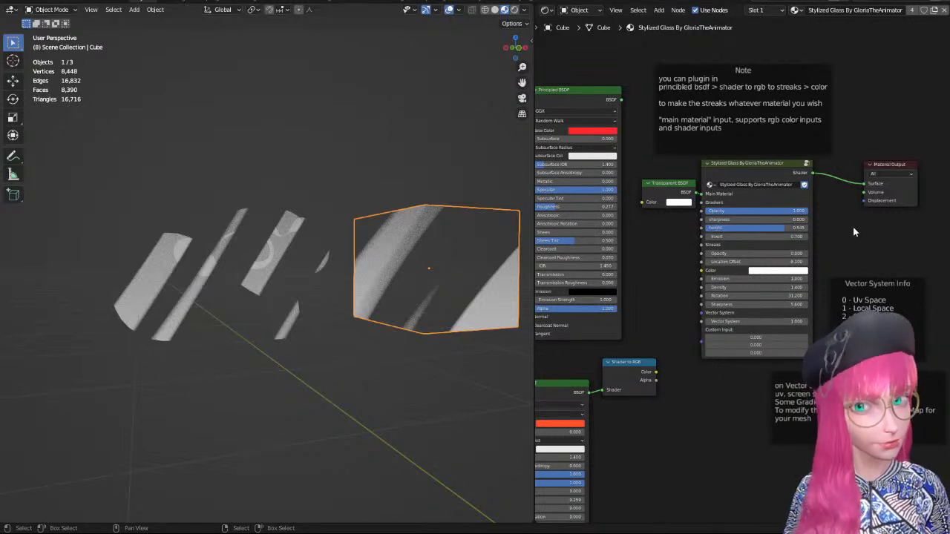
mouse_move(853, 227)
middle_mouse_down()
mouse_move(845, 232)
mouse_move(855, 228)
middle_mouse_up()
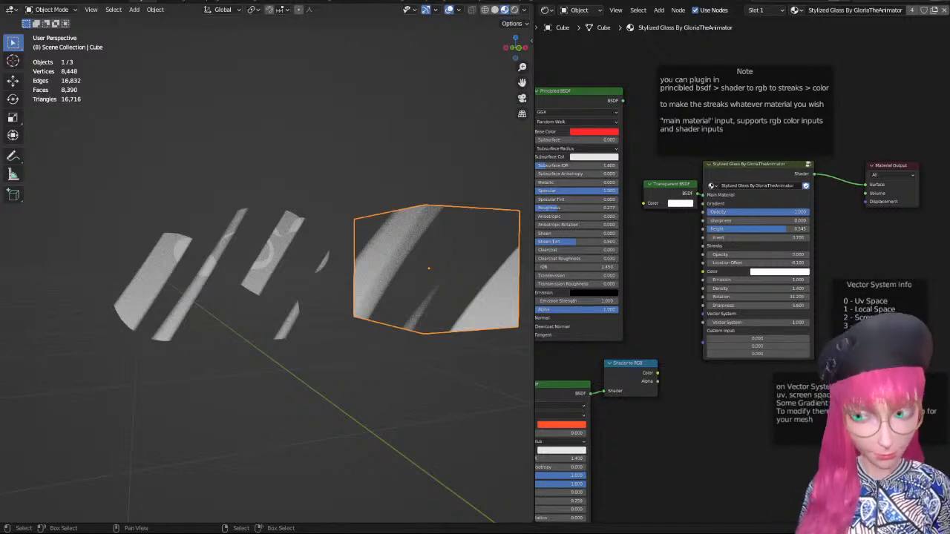
Check the gradient and streaks on the cube and neighbouring shapes from several viewing angles.
middle_click_drag(512, 135, 498, 167)
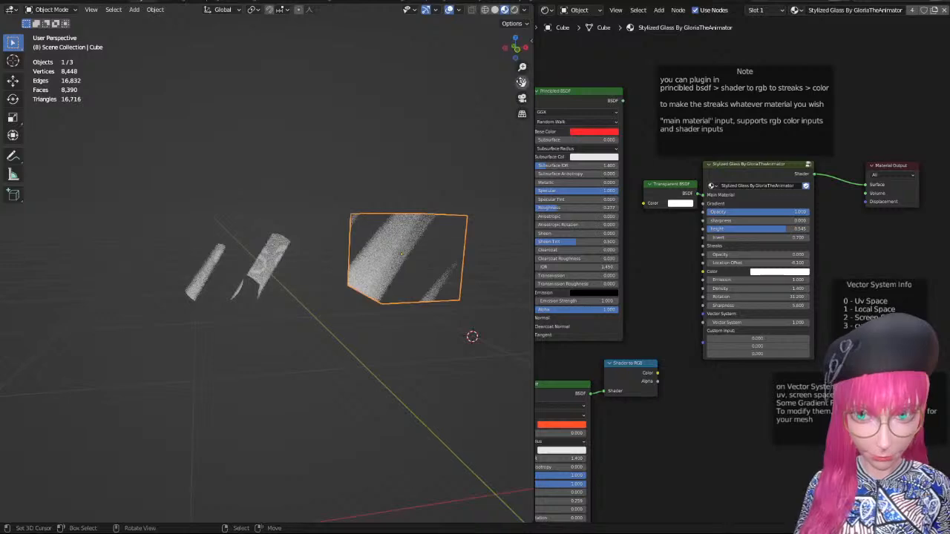
left_click_drag(521, 82, 389, 71)
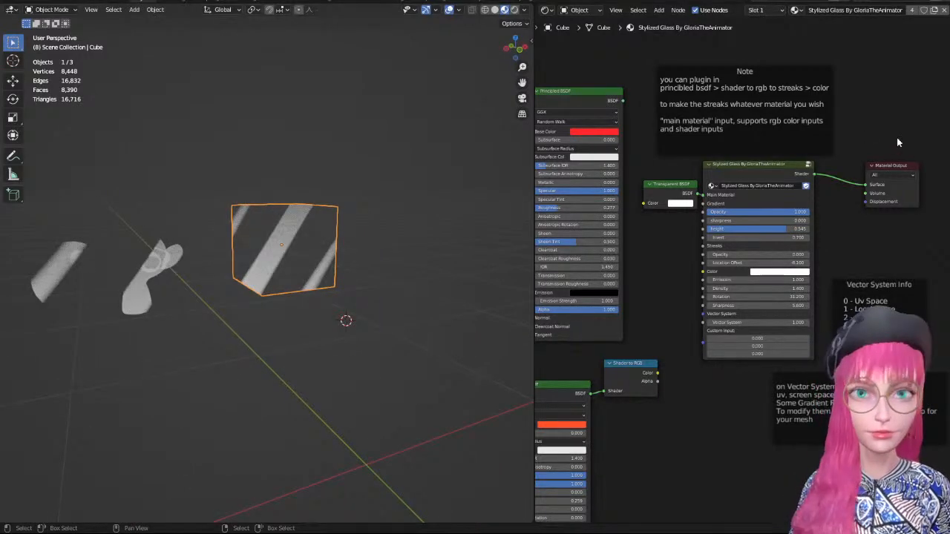
mouse_move(383, 266)
middle_mouse_down()
mouse_move(412, 262)
mouse_move(386, 259)
middle_mouse_up()
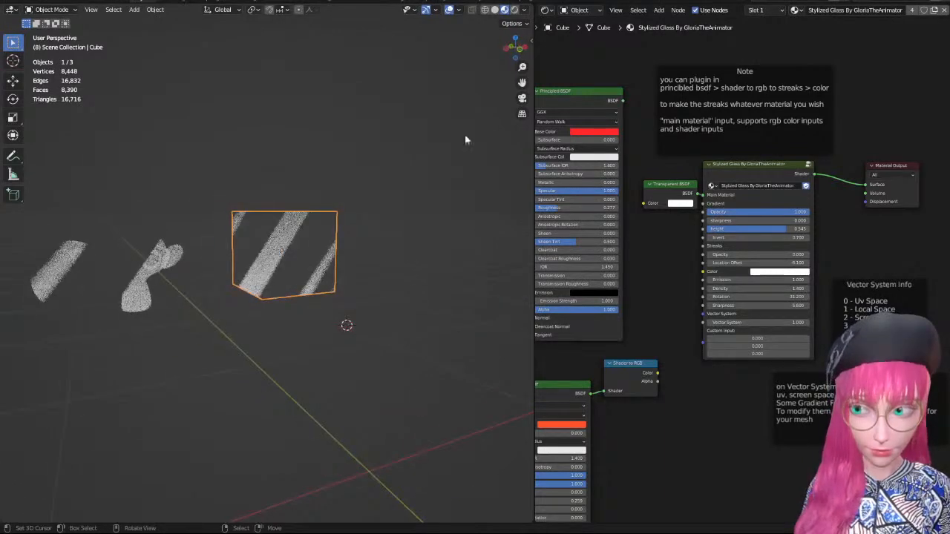
left_click_drag(522, 83, 616, 76)
scroll(413, 172, "up", 2)
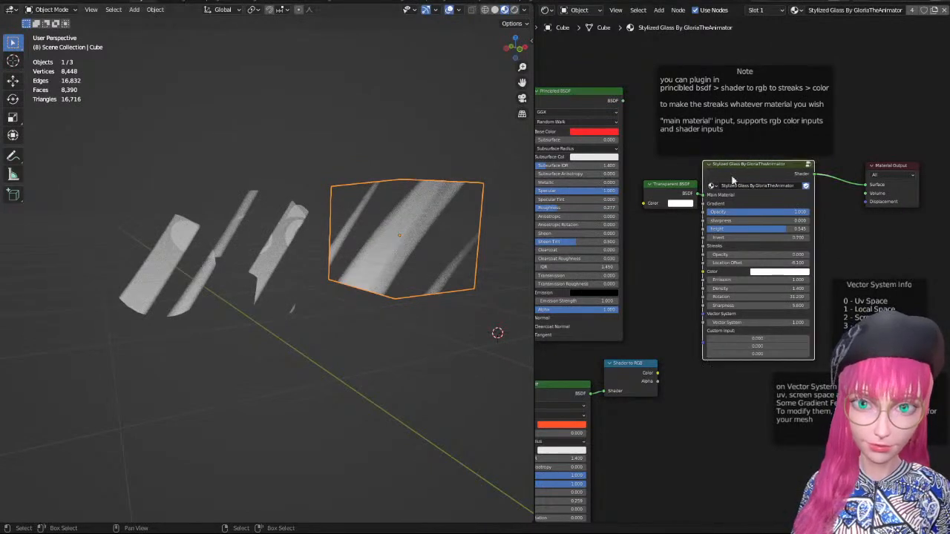
Move the Transparent BSDF node slightly farther from the glass node.
left_click_drag(682, 185, 669, 187)
mouse_move(669, 148)
left_mouse_down()
mouse_move(674, 155)
mouse_move(670, 149)
left_mouse_up()
left_click(886, 113)
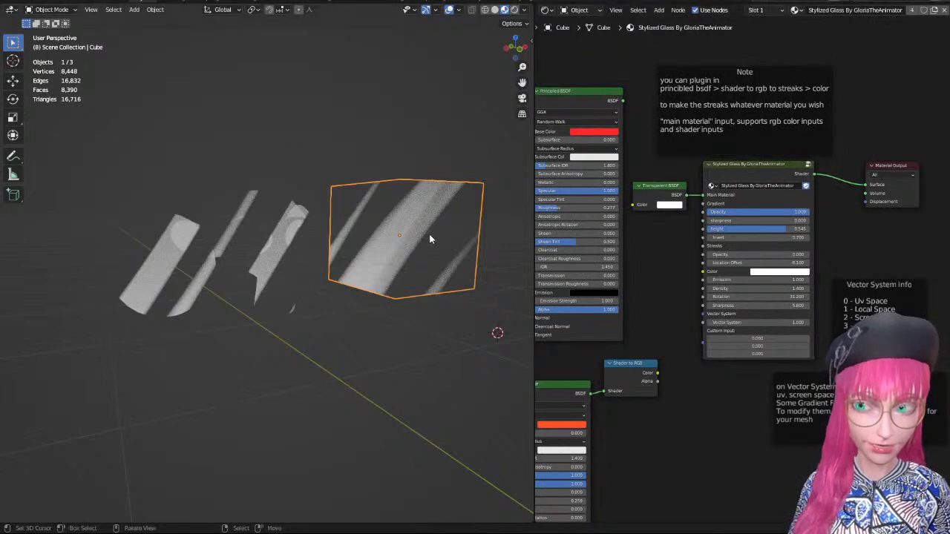
Check the shapes up close and set the glass node's gradient sharpness to 0.448 and height to 0.515.
mouse_move(430, 238)
middle_mouse_down()
mouse_move(405, 237)
mouse_move(440, 239)
middle_mouse_up()
scroll(440, 237, "up", 2)
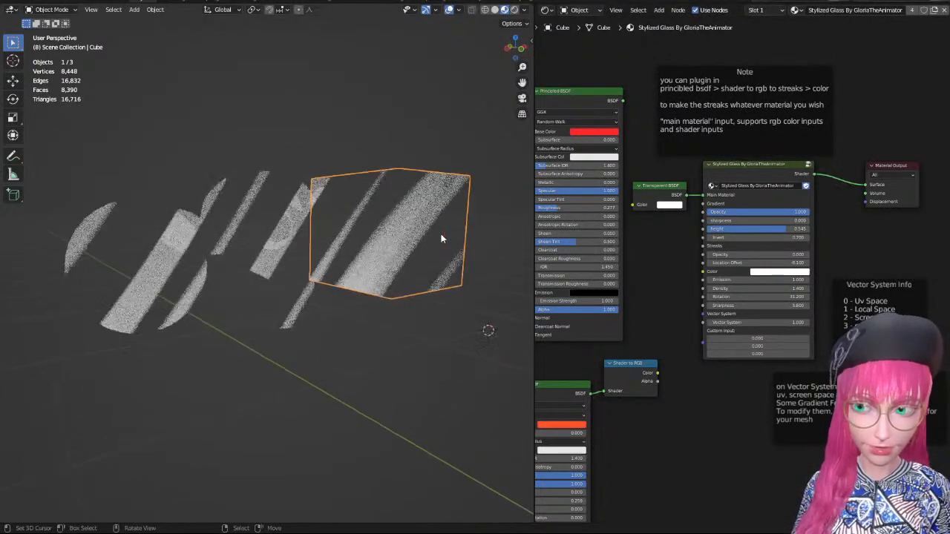
scroll(776, 216, "up", 3)
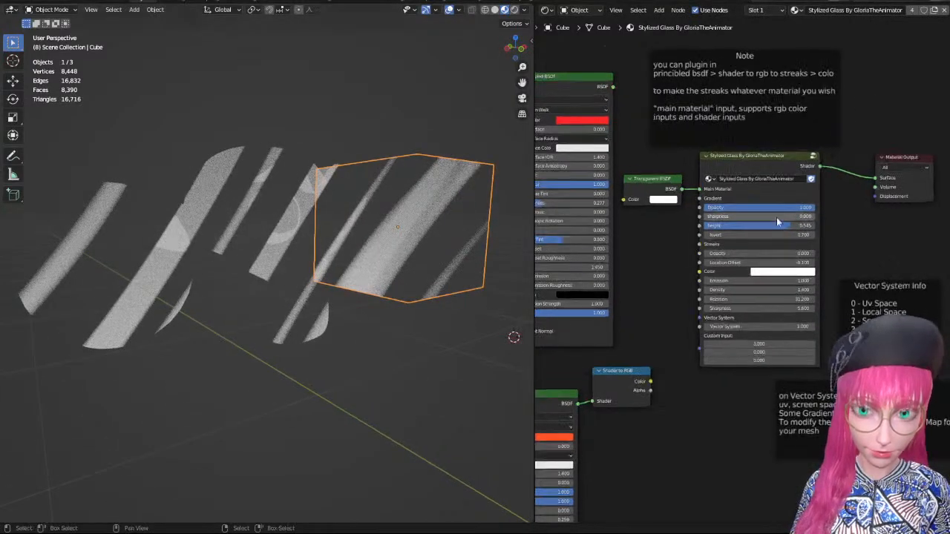
mouse_move(739, 193)
left_mouse_down()
mouse_move(720, 193)
mouse_move(837, 193)
mouse_move(808, 194)
mouse_move(811, 178)
mouse_move(841, 178)
mouse_move(811, 178)
mouse_move(825, 178)
mouse_move(818, 194)
left_mouse_up()
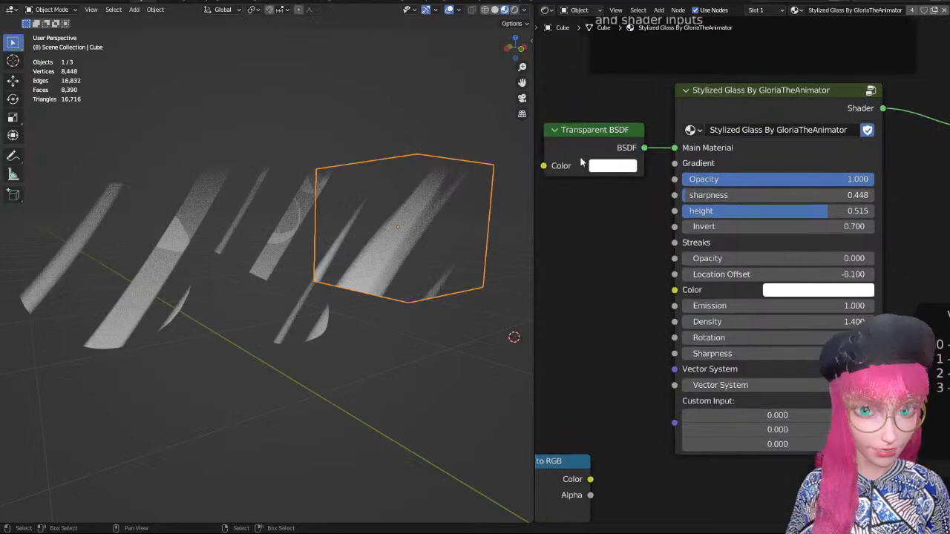
Enter the glass node group and find the Add node that feeds the Clamp node.
left_click(759, 110)
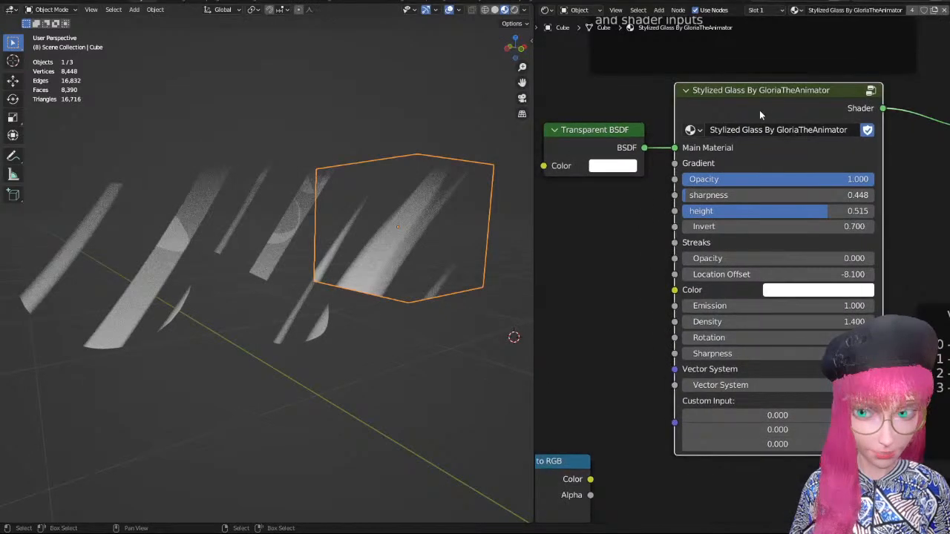
key("Tab")
scroll(822, 171, "down", 4)
middle_click_drag(822, 172, 688, 241)
scroll(688, 241, "up", 2)
scroll(688, 241, "up", 3)
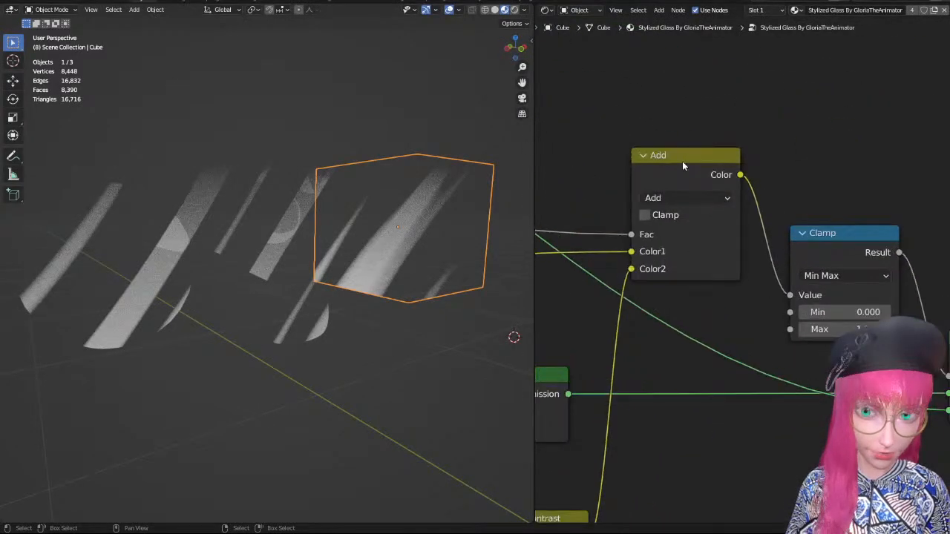
Add a MixRGB node and place it unconnected in the empty space above the Clamp node.
key("shift+a")
left_click(753, 91)
type("mix")
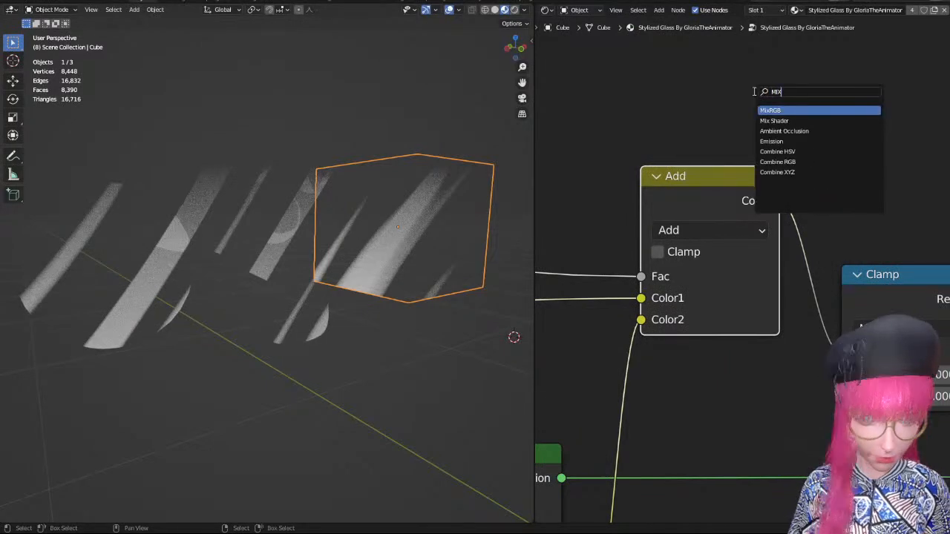
key("Return")
left_click(753, 91)
middle_click_drag(753, 91, 765, 229, "ctrl")
key("ctrl+z")
left_click_drag(764, 201, 844, 81)
middle_click_drag(844, 82, 783, 197)
scroll(711, 297, "up", 5)
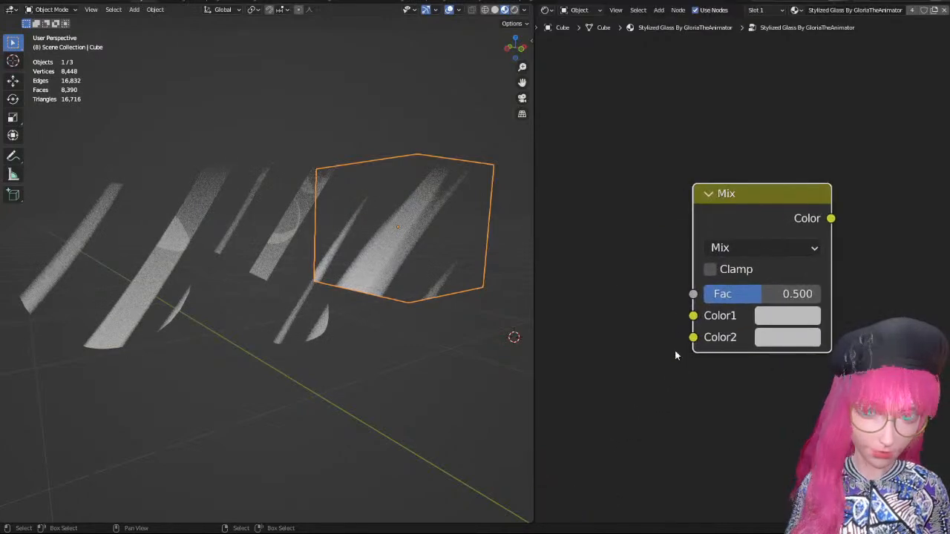
Demonstrate the new Mix node's Color1 and Color2 inputs with loose links and set its Fac to 1.000.
left_click_drag(691, 317, 598, 252)
left_click_drag(692, 337, 629, 407)
left_click_drag(762, 294, 821, 293)
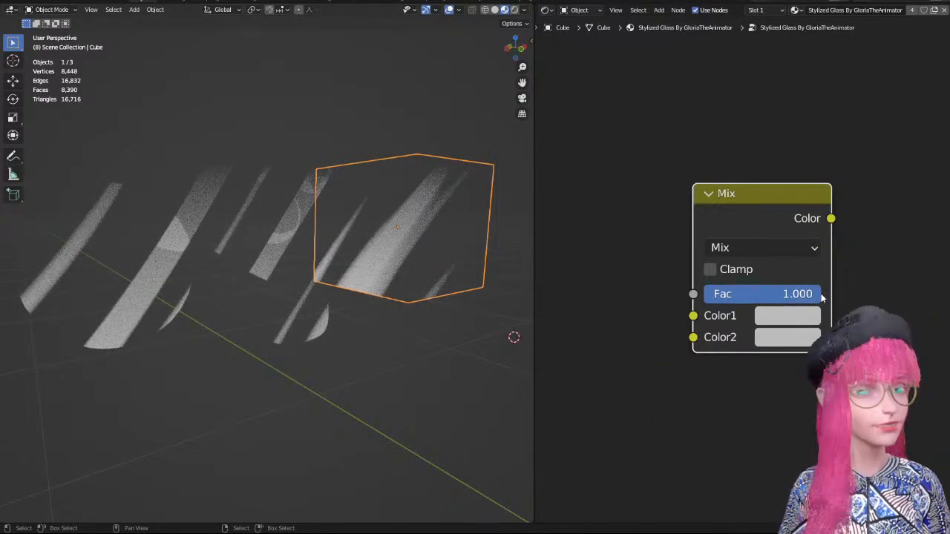
Review the new Mix node's blending modes, keep it on Mix, and move the node slightly lower.
left_click(789, 253)
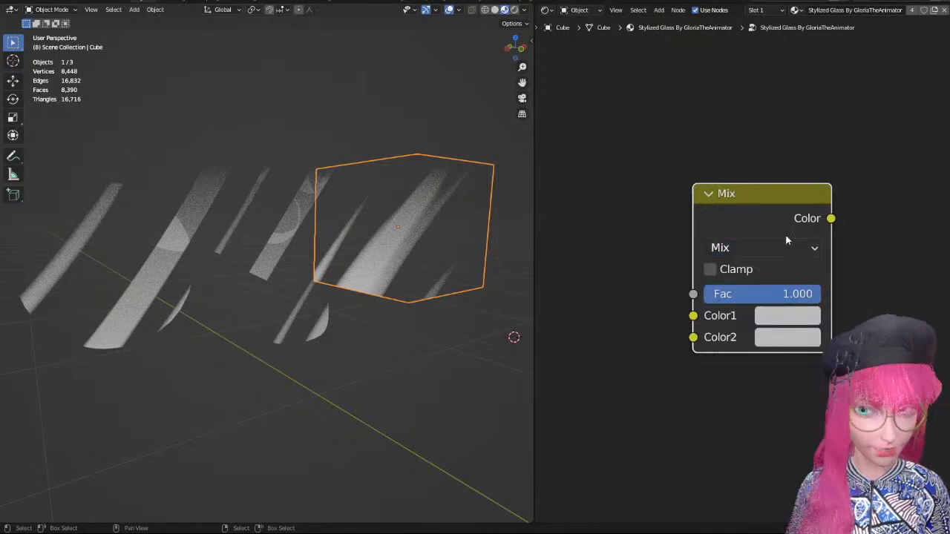
scroll(789, 238, "down", 5)
left_click(716, 116)
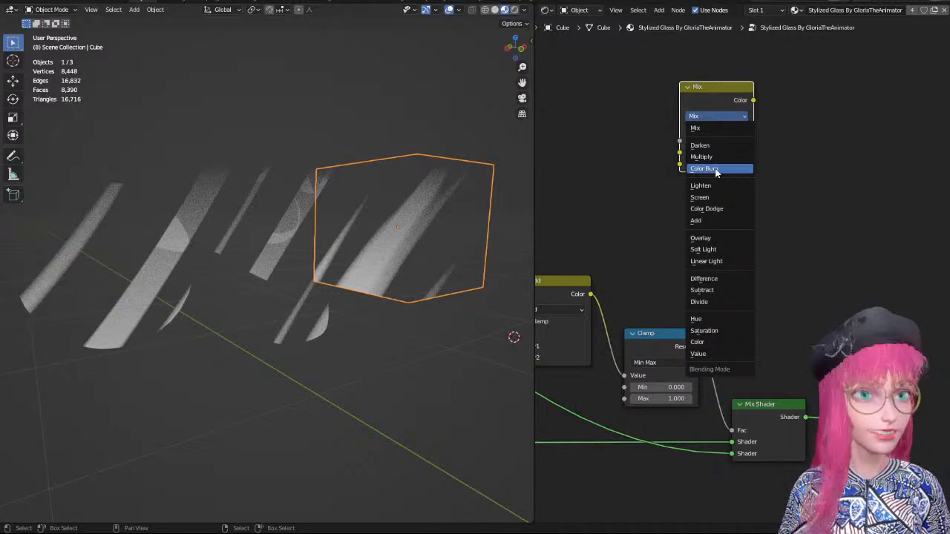
left_click_drag(727, 90, 726, 110)
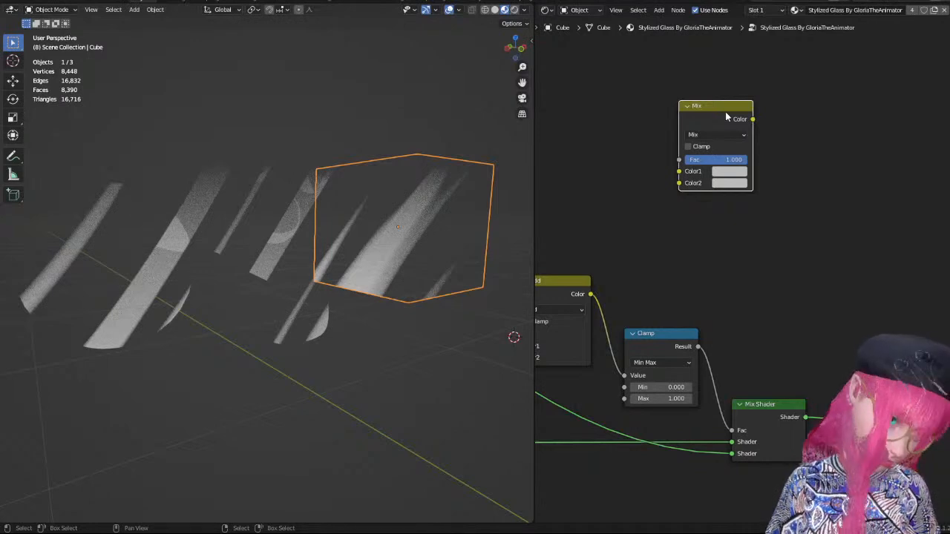
left_click(788, 81)
scroll(788, 80, "down", 1)
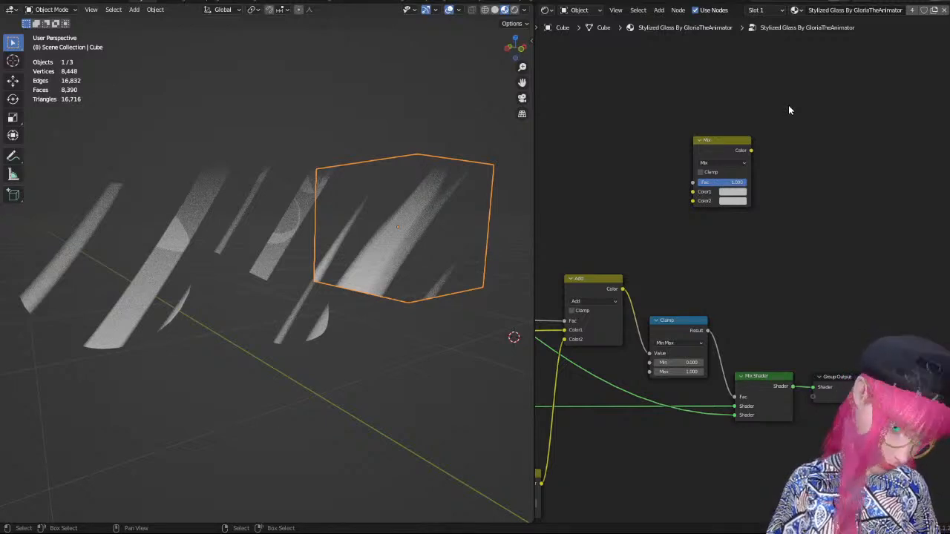
Look over the whole glass node group and check the shaded shapes from other angles.
scroll(771, 110, "down", 3)
middle_click_drag(707, 227, 748, 249)
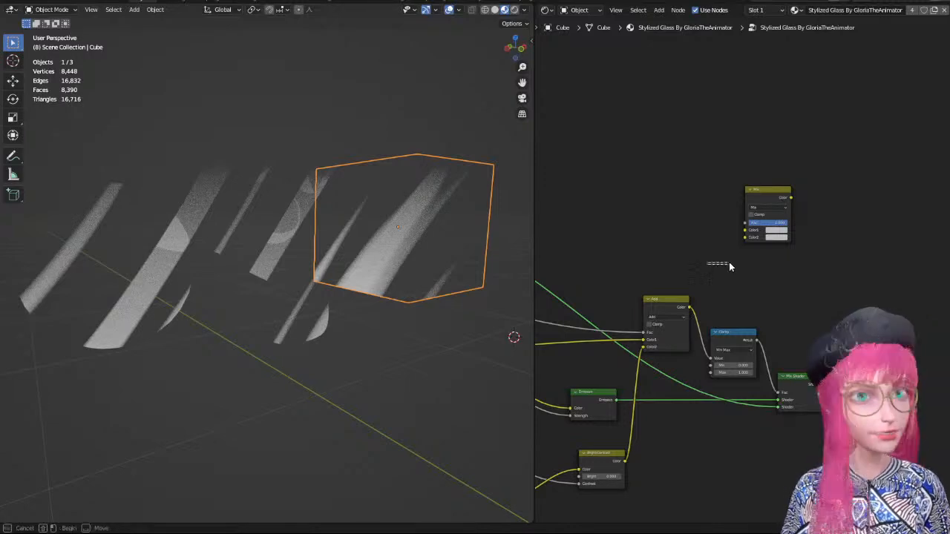
scroll(726, 264, "down", 5)
middle_click_drag(692, 217, 731, 200)
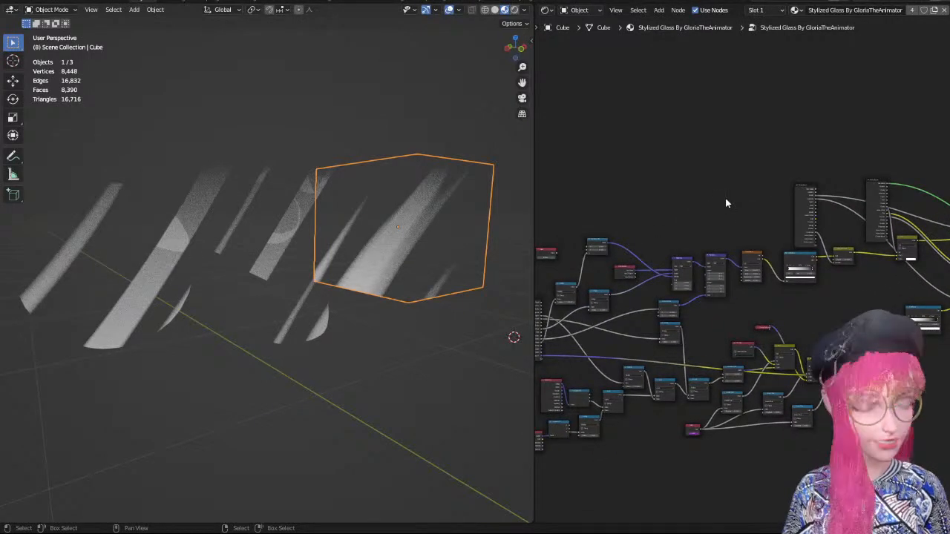
middle_click_drag(485, 116, 391, 155)
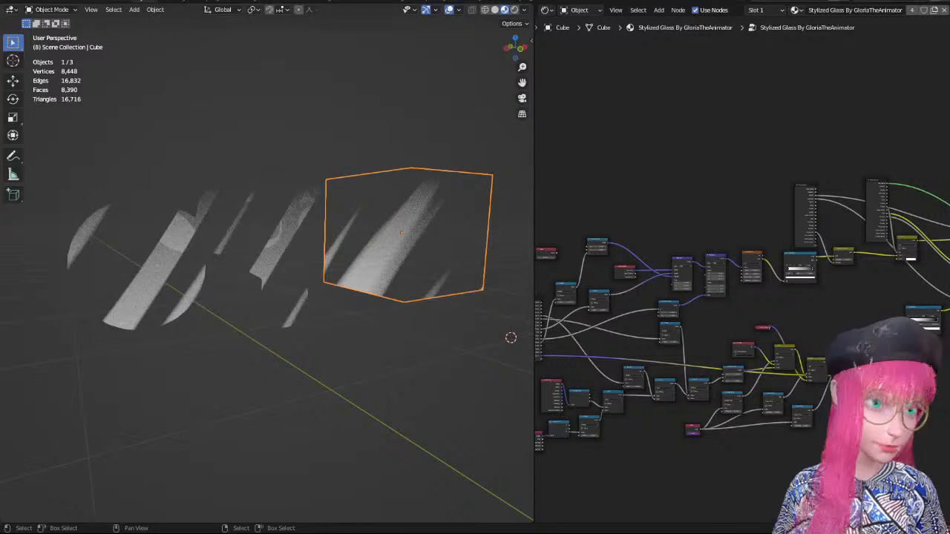
middle_click_drag(698, 167, 678, 163)
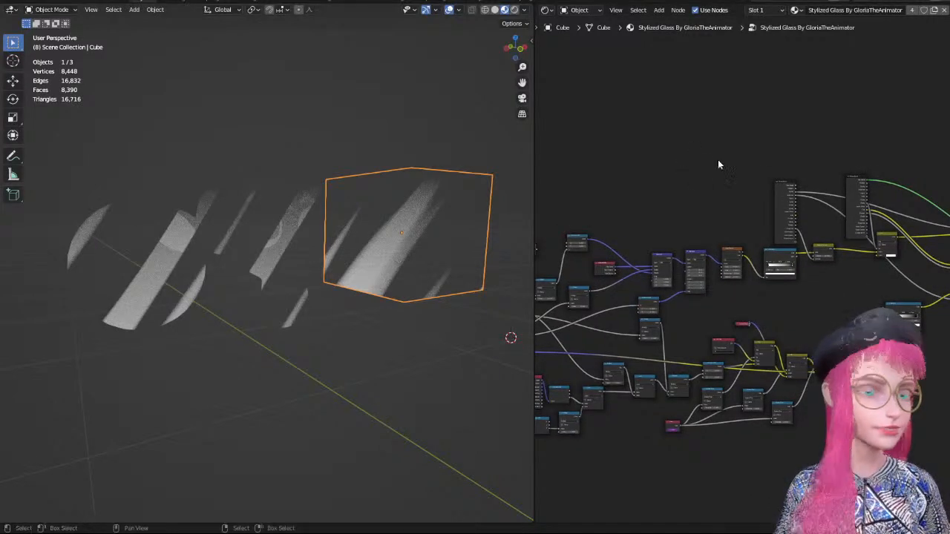
middle_click_drag(828, 160, 626, 176)
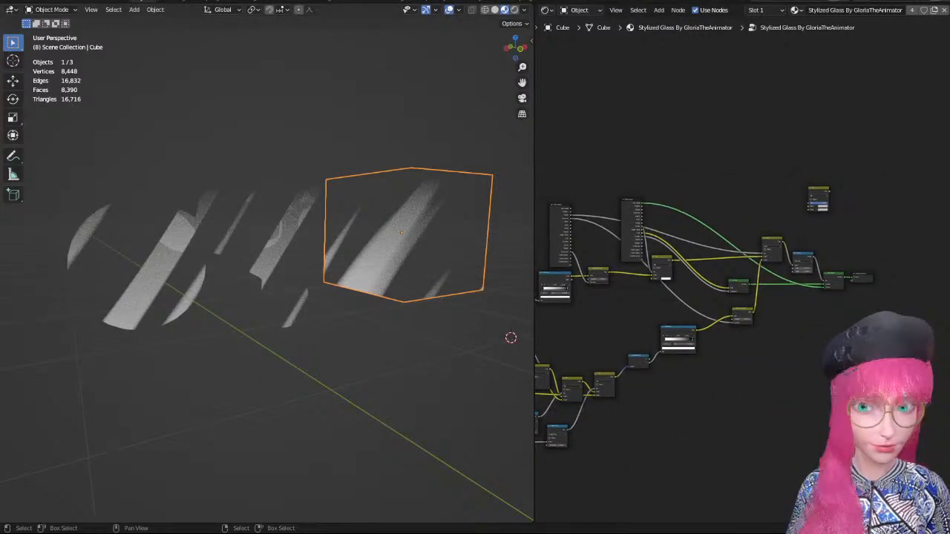
middle_click_drag(405, 190, 423, 183)
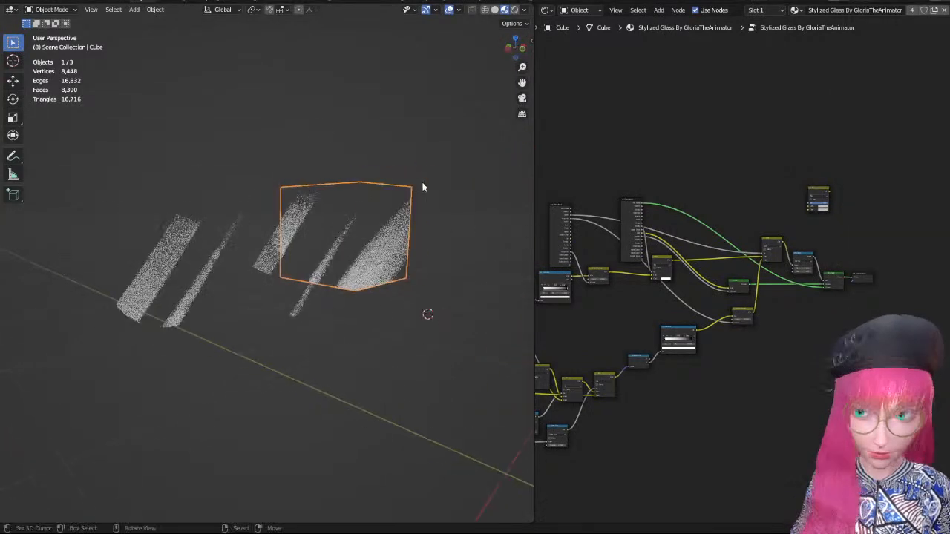
Open Node maker for gloria .blend from the Downloads folder, discarding the unsaved changes to the glass shader file.
left_click(20, 3)
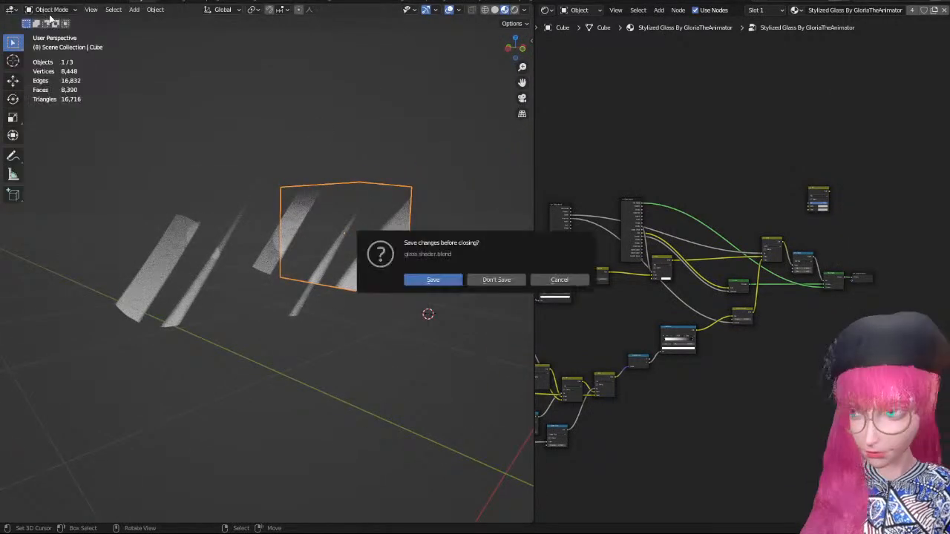
left_click(38, 200)
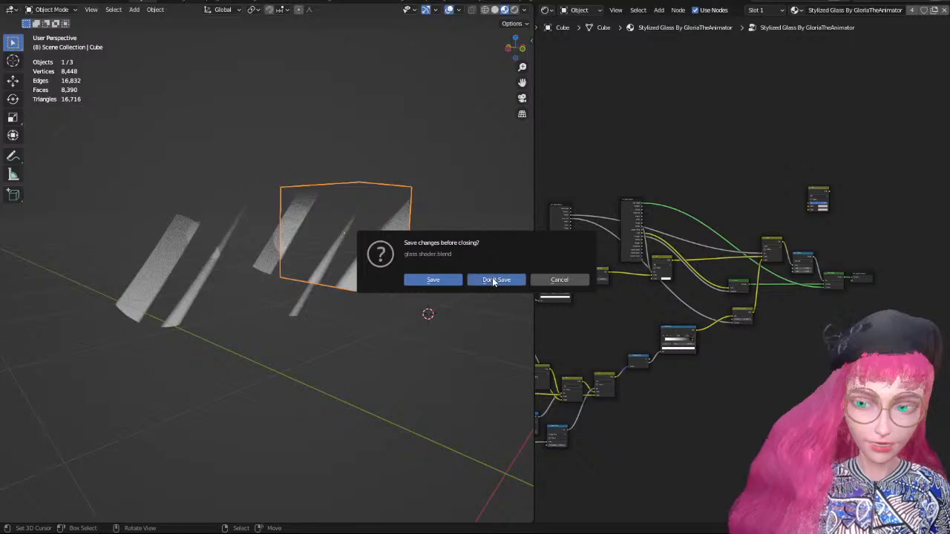
left_click(491, 279)
scroll(519, 259, "down", 5)
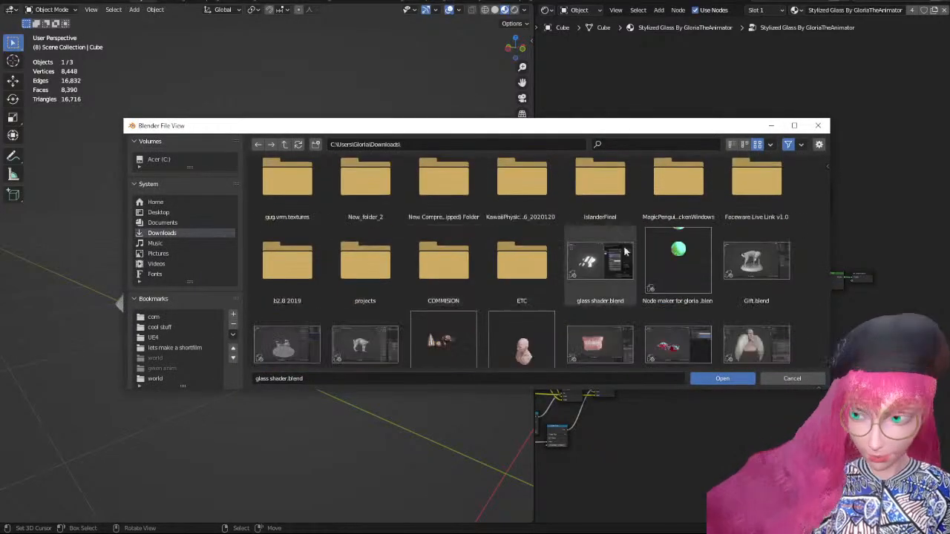
left_click(701, 275)
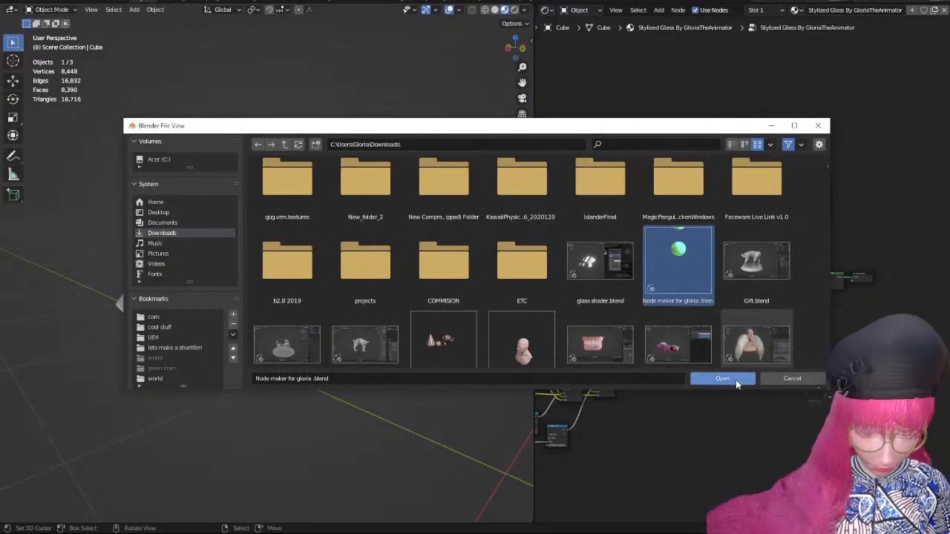
scroll(681, 303, "down", 1)
left_click(681, 303)
left_click(745, 380)
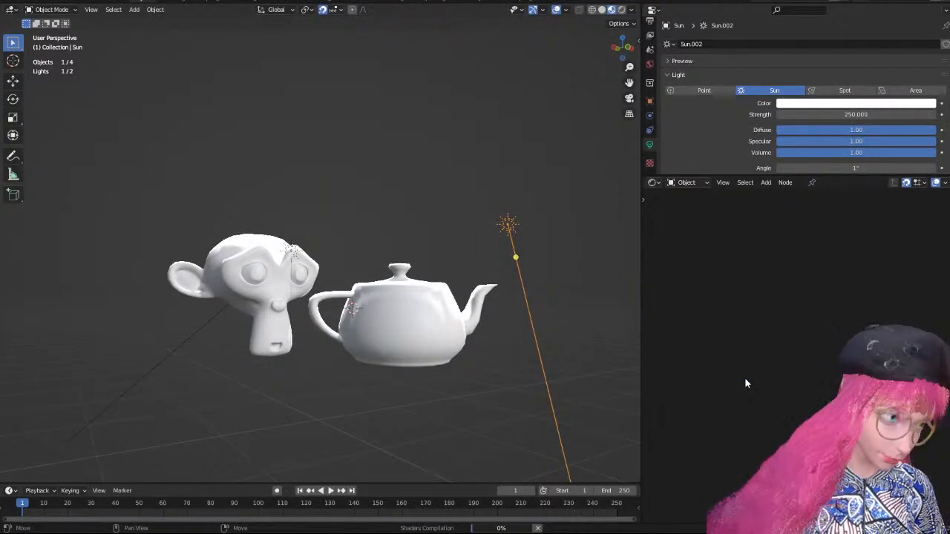
Select the teapot to bring up the node tree of its mat material.
middle_click_drag(417, 231, 396, 248)
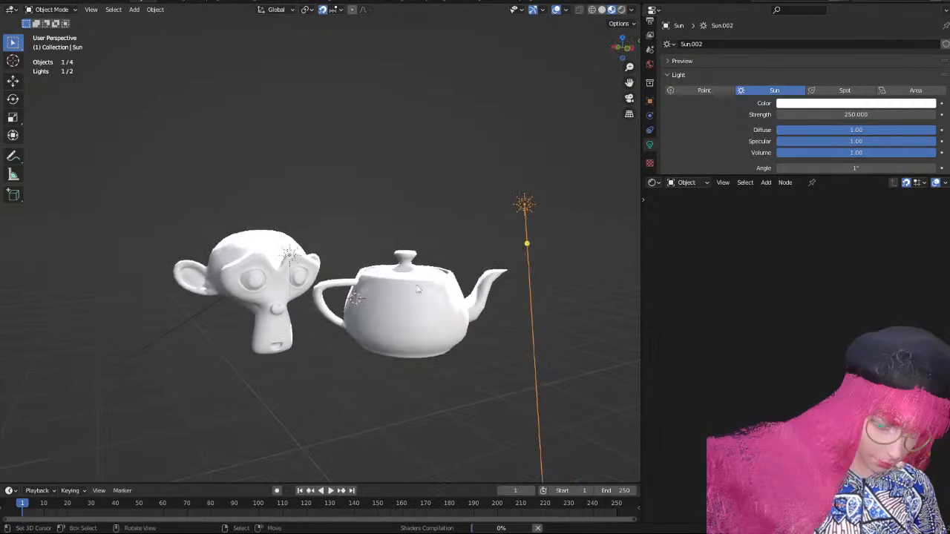
left_click(434, 300)
middle_click_drag(508, 256, 456, 267)
scroll(824, 249, "down", 5)
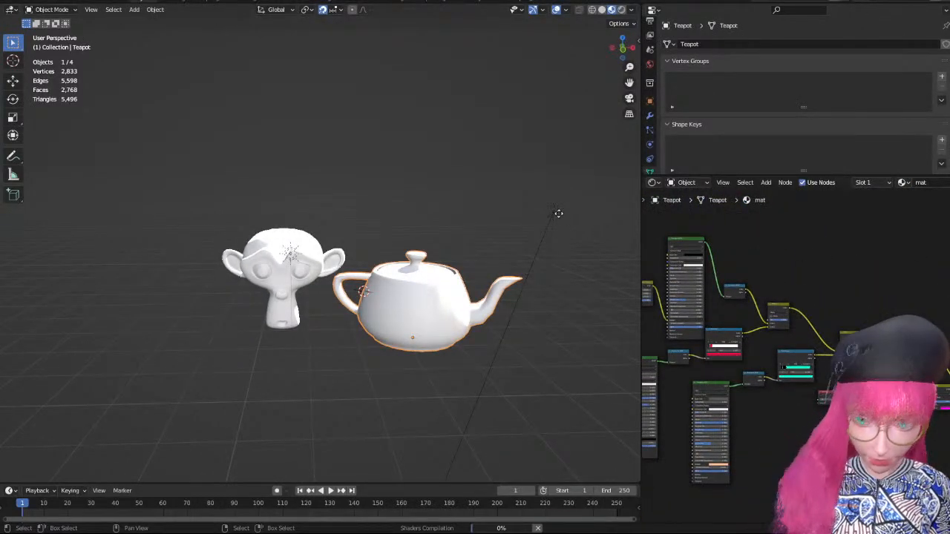
Try rotating the sun light freely to show how the shading on the monkey and teapot follows it.
left_click(558, 213)
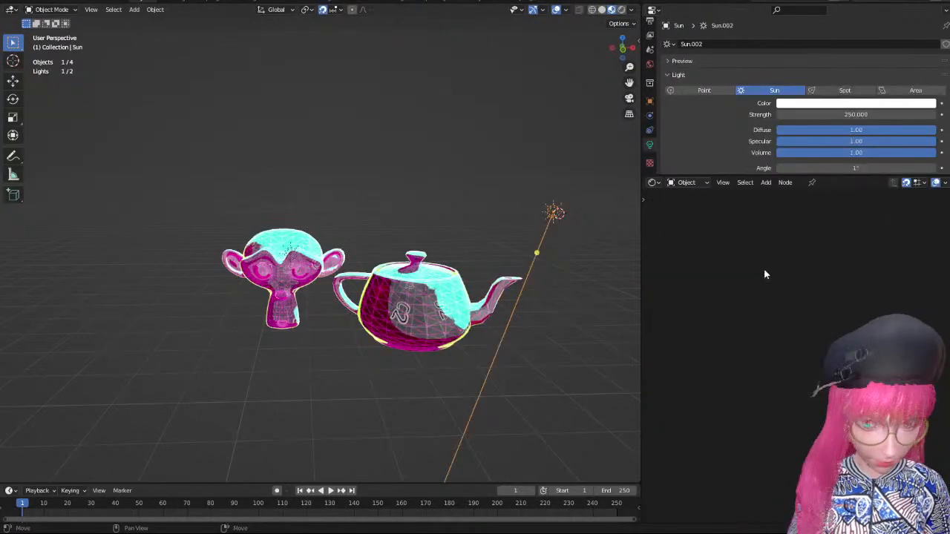
key("g")
key("r")
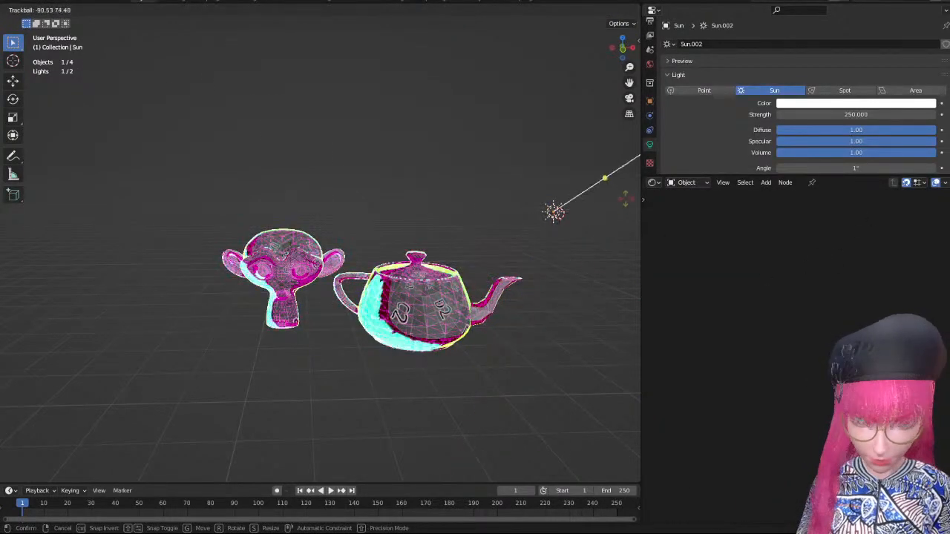
right_click(464, 244)
Reselect the teapot and look over the chain of shader, ColorRamp and Mix nodes in the mat material.
middle_click_drag(464, 248, 510, 234)
left_click(467, 316)
scroll(783, 312, "down", 3)
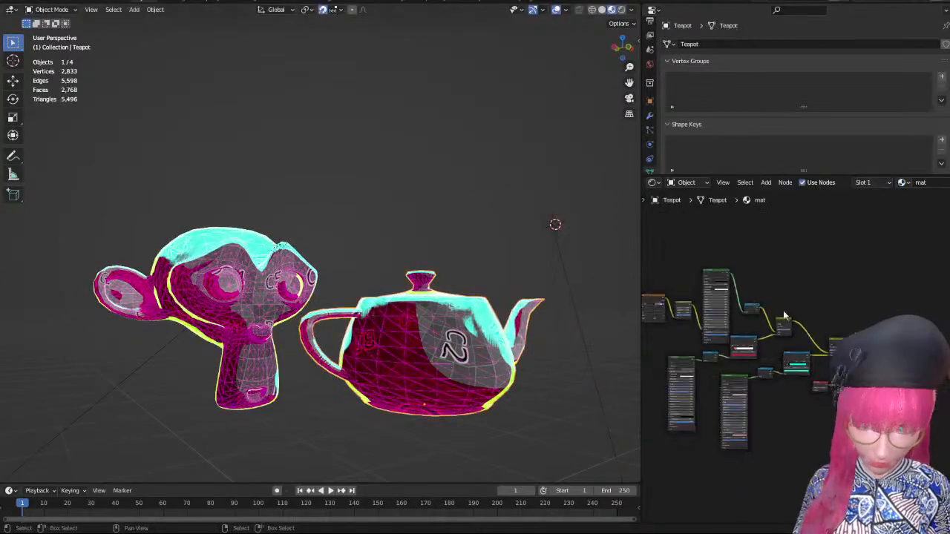
middle_click_drag(783, 312, 697, 262)
scroll(813, 328, "up", 3)
scroll(814, 328, "up", 3)
middle_click_drag(814, 328, 852, 367)
scroll(838, 366, "down", 3)
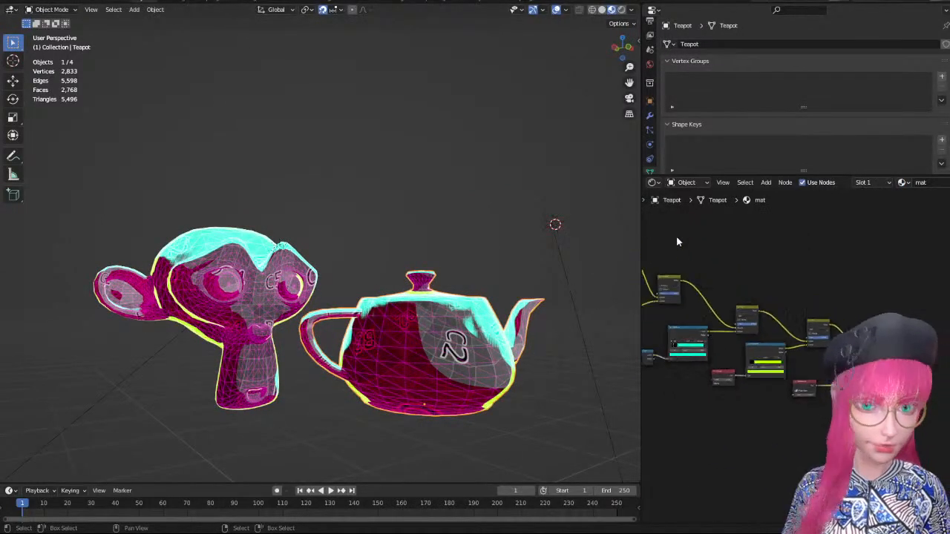
scroll(676, 237, "down", 2)
middle_click_drag(676, 237, 736, 283)
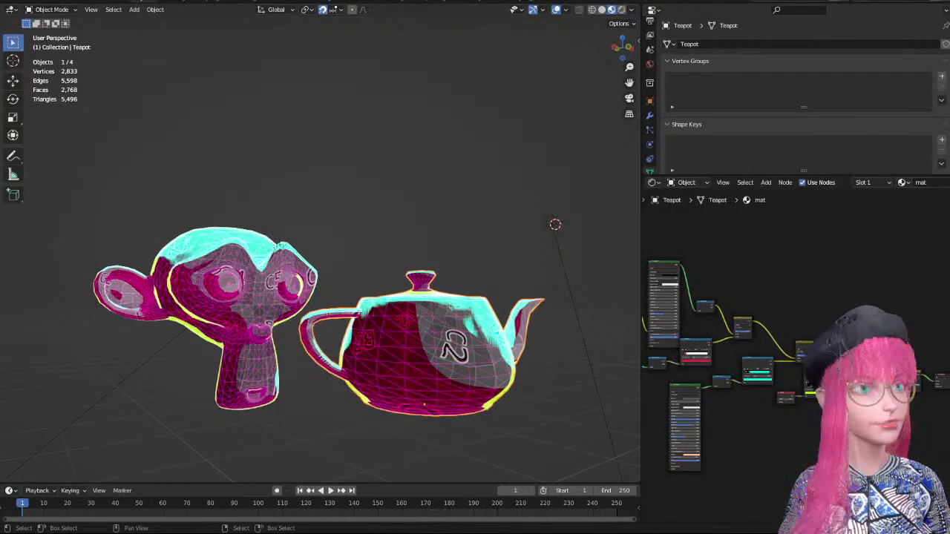
Toggle the yellow-green rim's Add node Fac to 0.000 and back, and return the cyan highlight's Add Fac to 1.000.
scroll(880, 389, "up", 5)
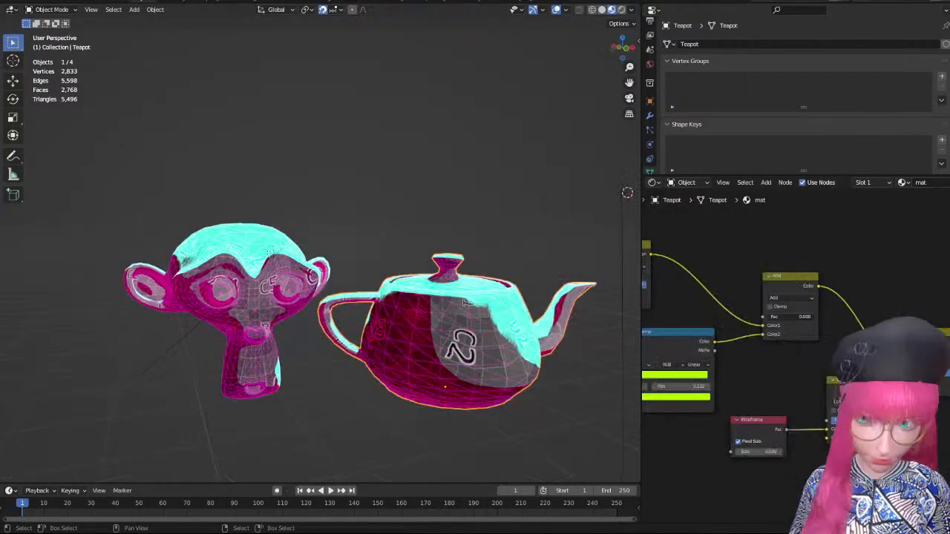
middle_click_drag(226, 343, 249, 329)
middle_click_drag(694, 319, 808, 382)
scroll(800, 361, "up", 2)
scroll(784, 317, "up", 1)
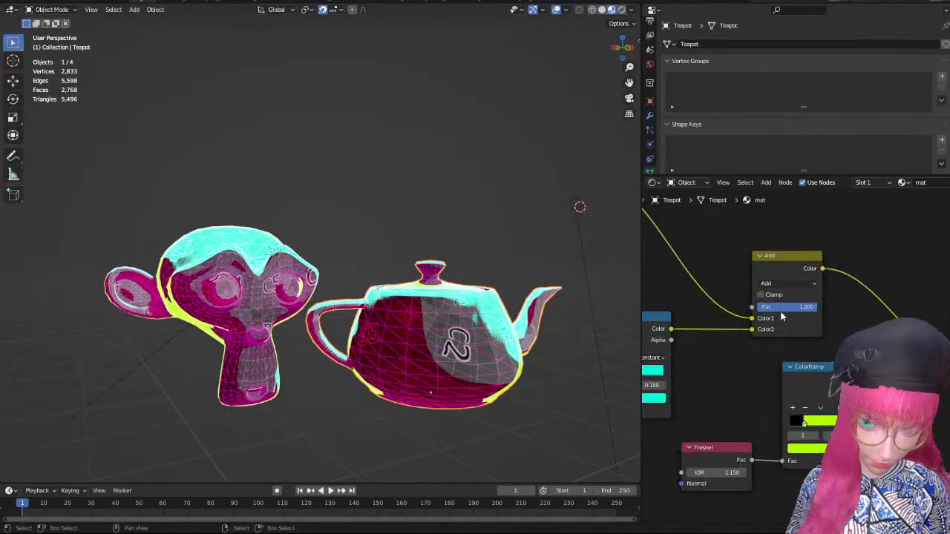
left_click_drag(782, 309, 816, 309)
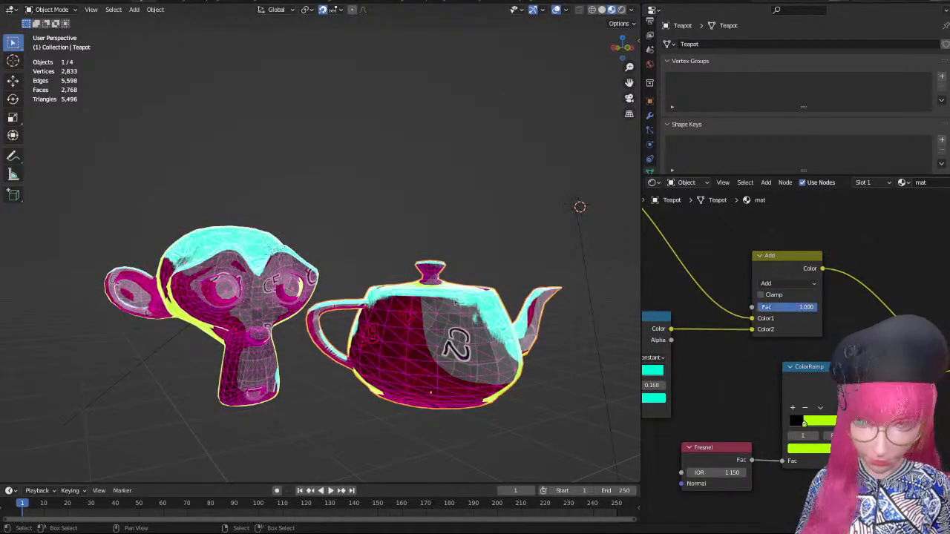
Examine the nodes behind the cyan highlight and try shifting the stop position of its ColorRamp.
scroll(716, 340, "down", 4)
middle_click_drag(716, 340, 890, 319)
scroll(755, 341, "down", 3)
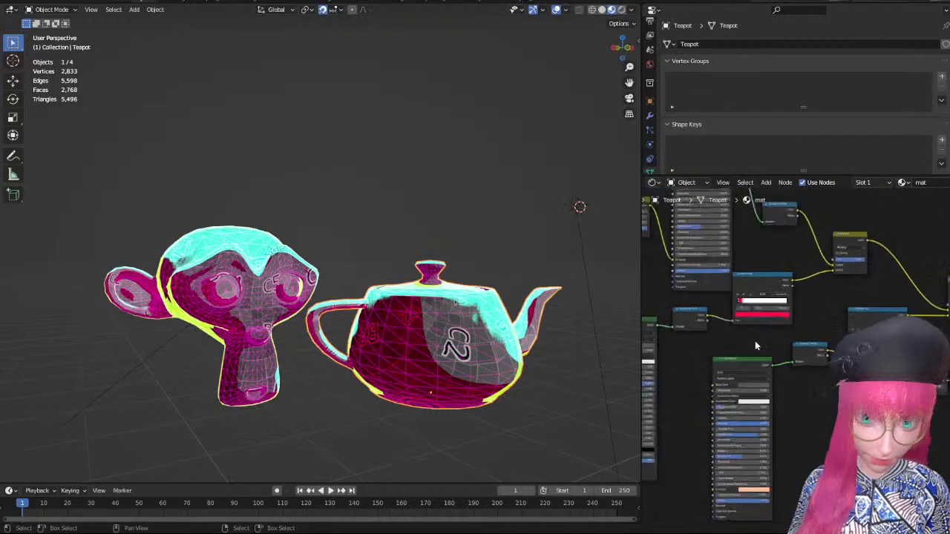
middle_click_drag(791, 356, 713, 403)
scroll(798, 356, "up", 4)
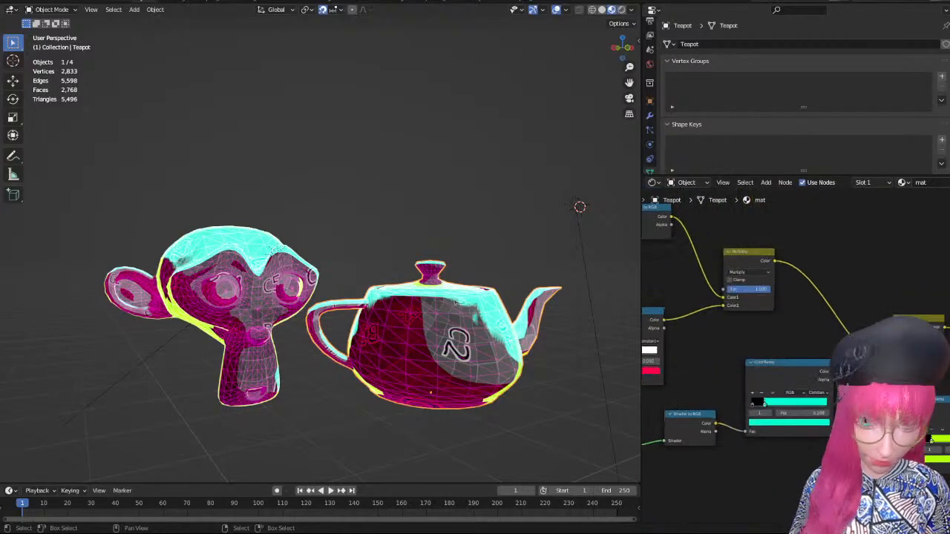
left_click_drag(803, 413, 805, 413)
Set the Multiply node's Fac to 0.000 to take the red shadow off the monkey and teapot.
scroll(797, 338, "down", 3)
middle_click_drag(798, 339, 885, 410)
scroll(821, 395, "up", 2)
key("m")
key("m")
key("m")
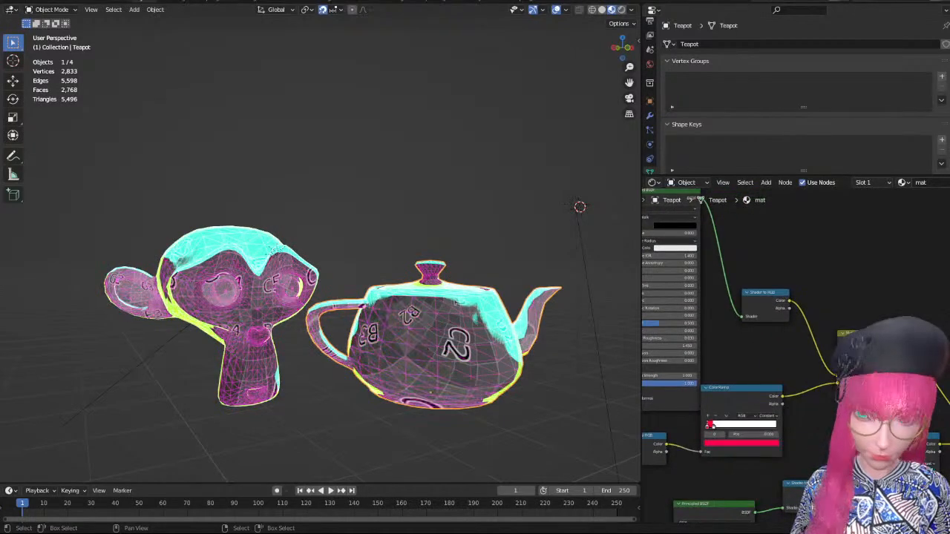
Examine the Principled BSDF, Shader to RGB and red ColorRamp feeding the Multiply node and restore its Fac to full.
middle_click_drag(682, 504, 849, 437)
scroll(848, 445, "down", 4)
middle_click_drag(844, 474, 769, 389)
scroll(794, 338, "up", 2)
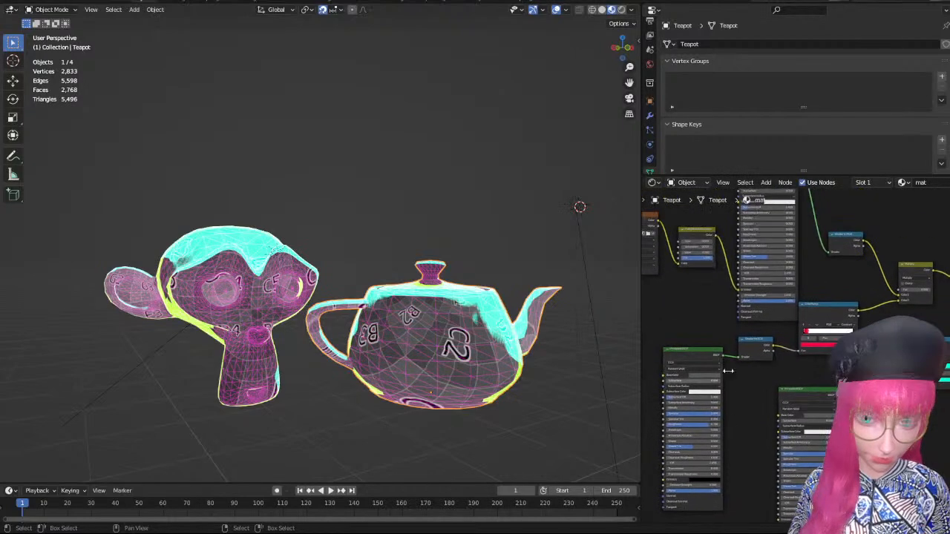
scroll(831, 363, "up", 3)
middle_click_drag(824, 364, 731, 400)
scroll(793, 361, "down", 2)
scroll(793, 361, "up", 4)
middle_click_drag(793, 361, 814, 351)
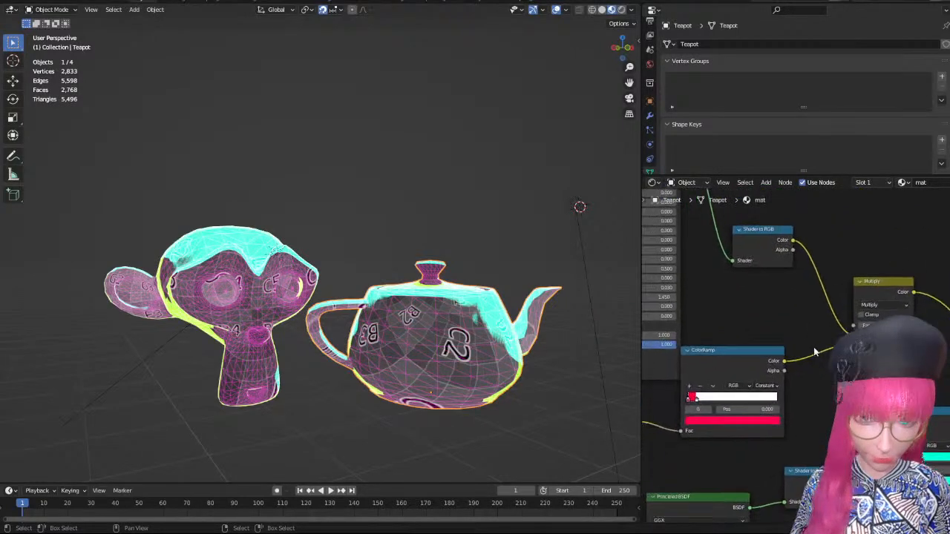
scroll(815, 351, "down", 1)
left_click_drag(864, 328, 901, 327)
Rotate the sun light to demonstrate the moving highlight and shadow, and return to the teapot's material nodes.
mouse_move(472, 350)
middle_mouse_down()
mouse_move(517, 353)
mouse_move(469, 350)
middle_mouse_up()
left_click(570, 211)
key("r")
key("r")
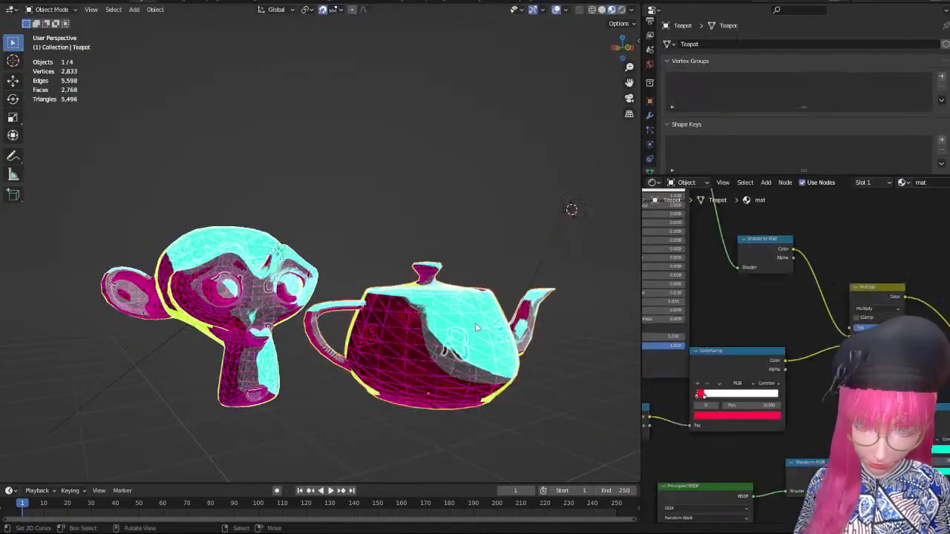
key("r")
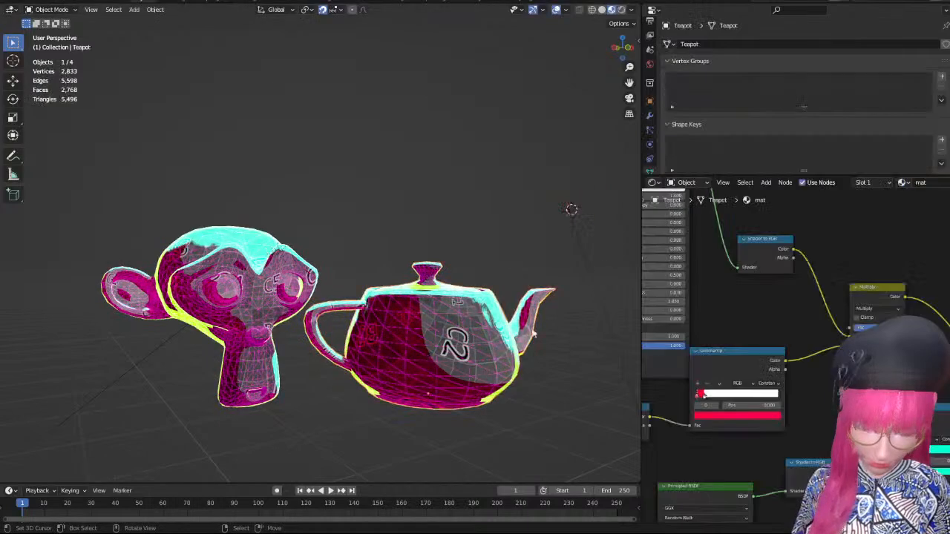
Select the image texture, Hue Saturation Value and Principled BSDF nodes that form the material's base colour.
middle_click_drag(731, 259, 783, 283)
middle_click_drag(664, 247, 775, 263)
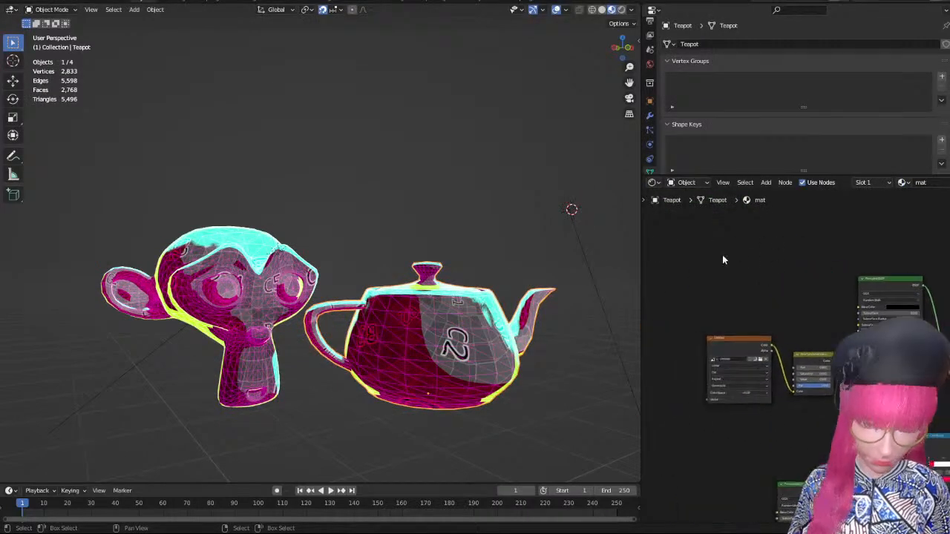
left_click_drag(690, 254, 895, 386)
middle_click_drag(878, 275, 833, 242)
scroll(534, 334, "up", 4)
middle_click_drag(744, 337, 808, 325)
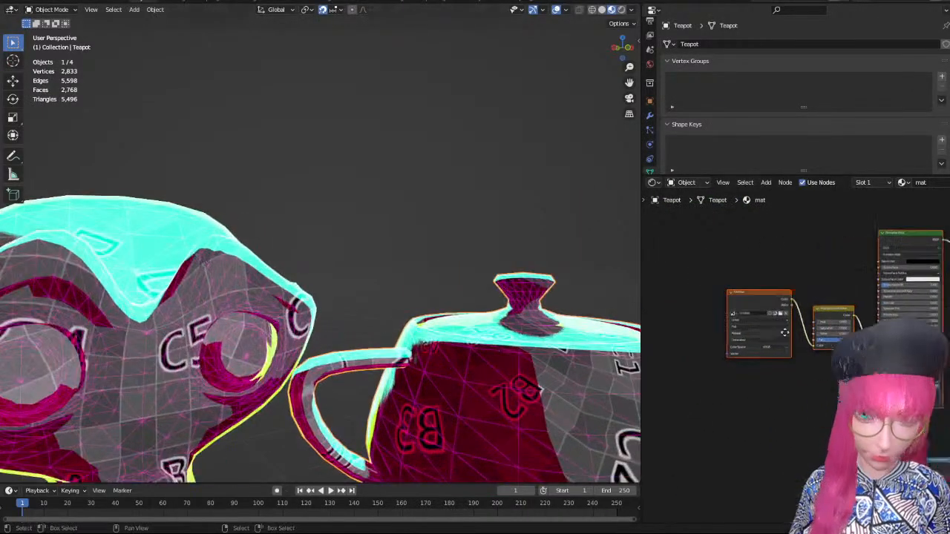
Set the Hue Saturation Value node's Saturation to 1.000 to show the texture in colour.
scroll(810, 329, "up", 3)
middle_click_drag(853, 304, 818, 314)
left_click(828, 316)
type("1")
key("Return")
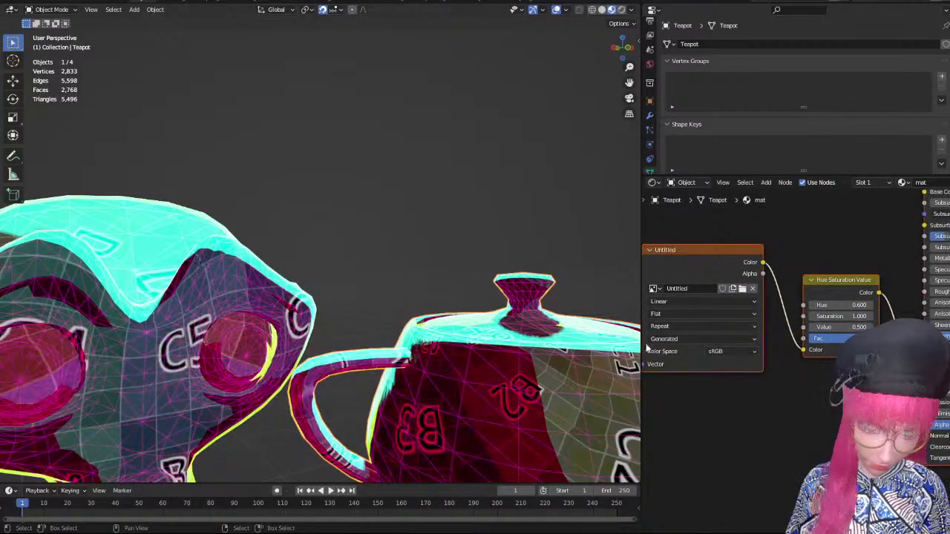
Set the Hue Saturation Value node's Saturation to 0.000 and check the grey texture on both objects.
scroll(508, 323, "down", 3)
middle_click_drag(508, 323, 553, 321)
left_click_drag(846, 317, 779, 316)
scroll(346, 299, "down", 3)
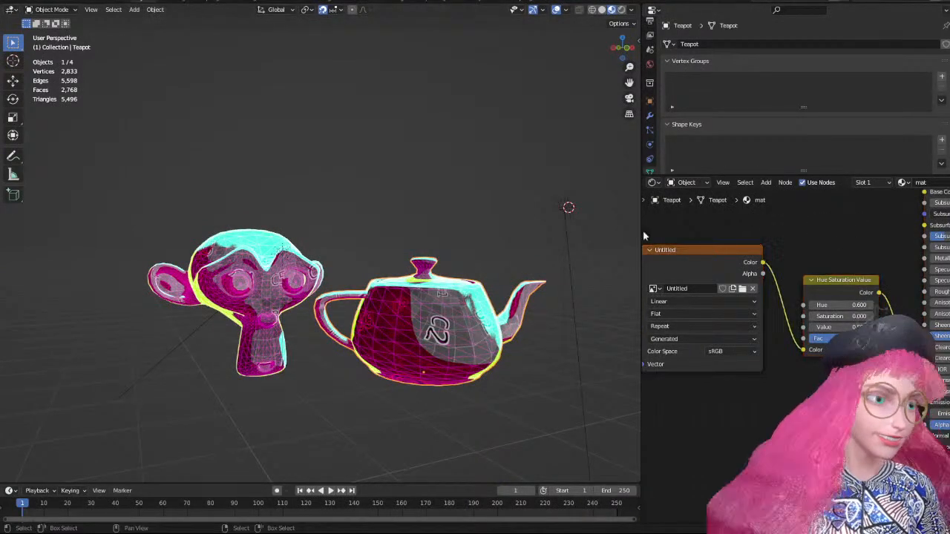
Look over the whole mat node tree beside the shaded monkey and teapot, and save the file.
scroll(515, 253, "down", 3)
scroll(832, 306, "down", 3)
scroll(832, 305, "down", 2)
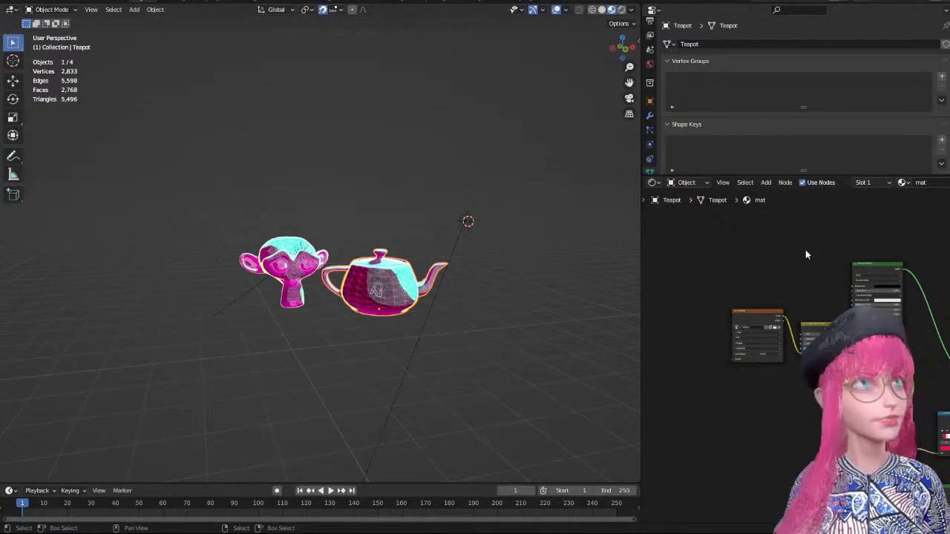
key("Home")
scroll(798, 306, "down", 4)
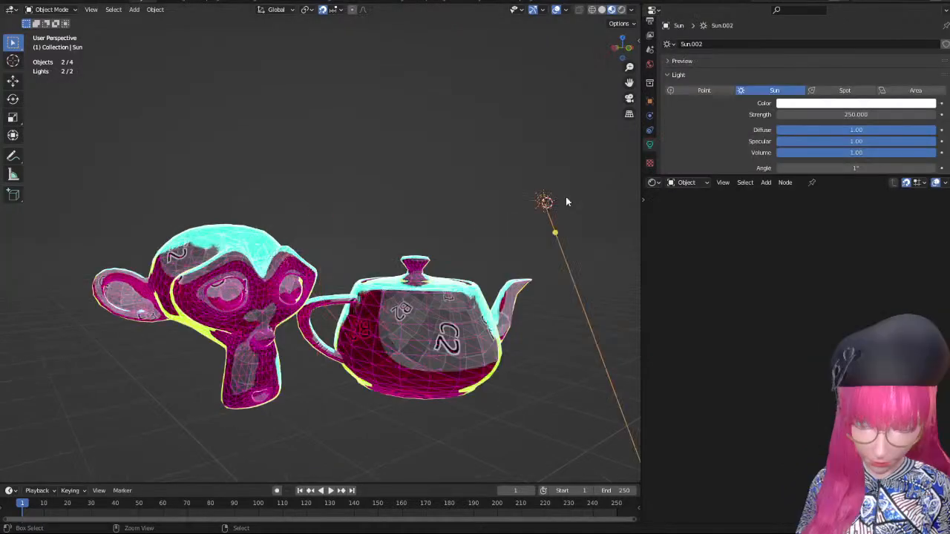
key("ctrl+s")
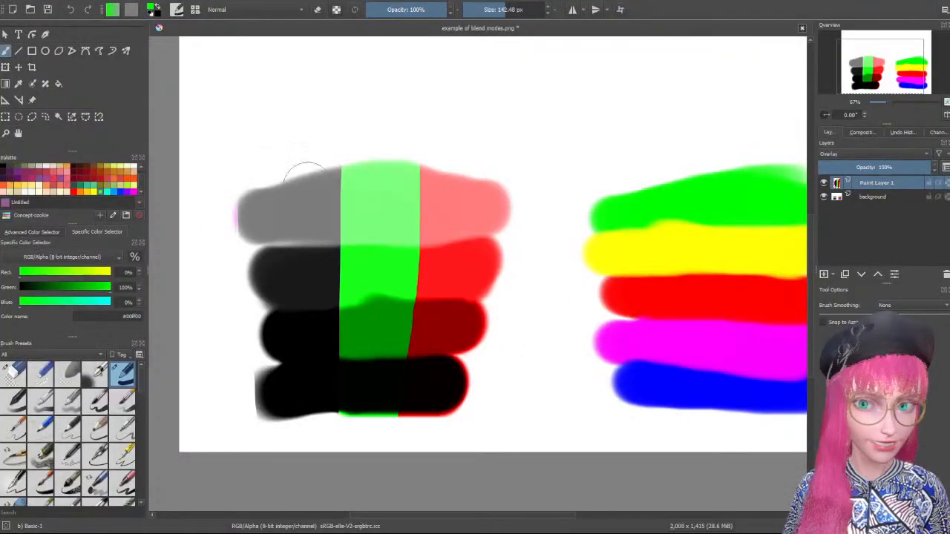
Try a green stroke across the grey and black bands on the Overlay layer of example of blend modes.png and undo it.
left_click_drag(327, 175, 296, 275)
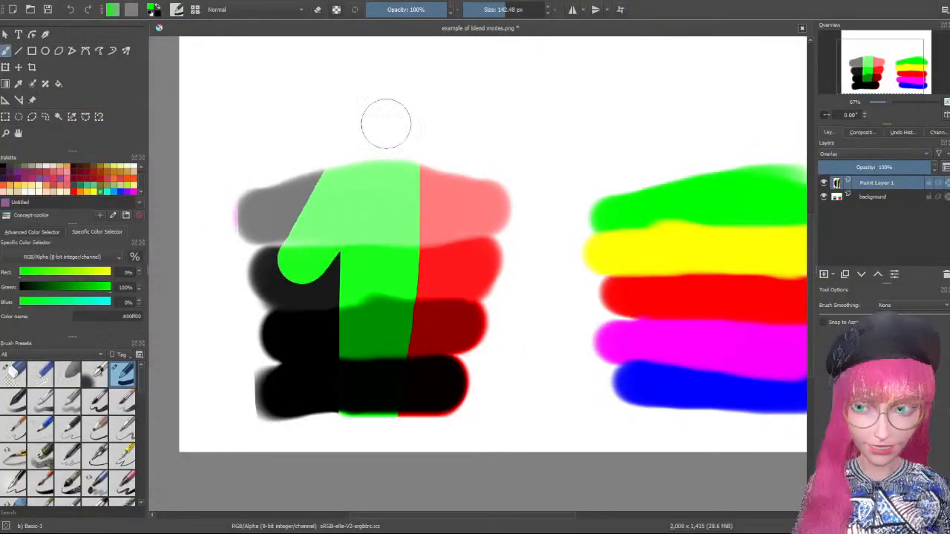
key("ctrl+z")
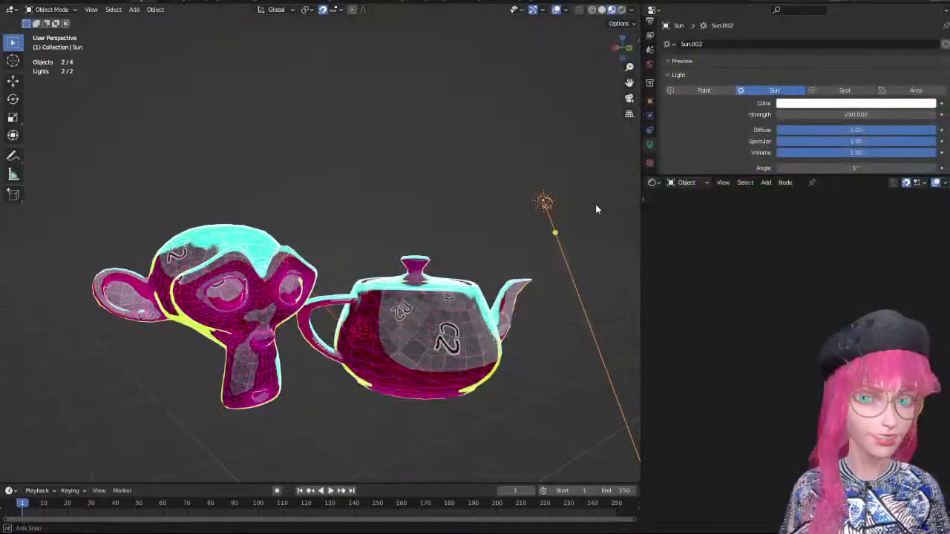
middle_click_drag(595, 209, 591, 211)
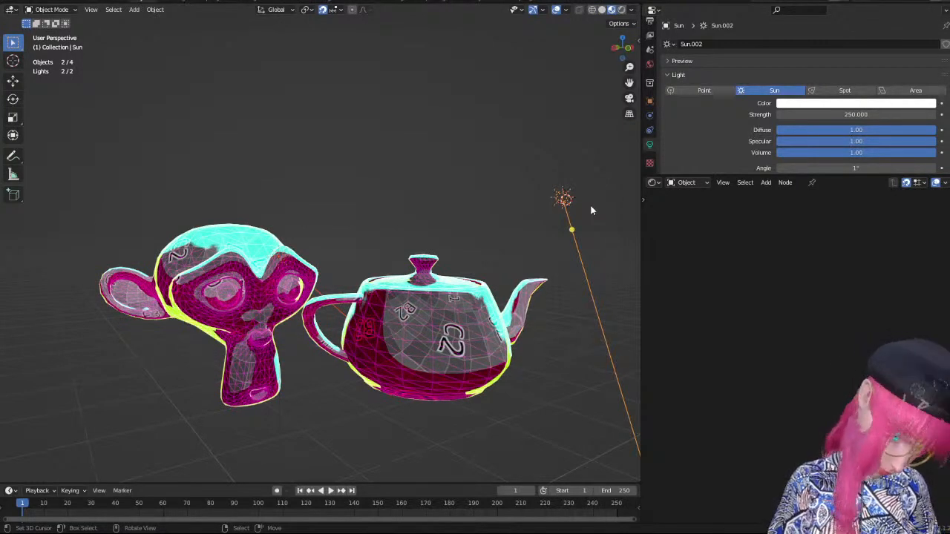
middle_click_drag(556, 288, 577, 300)
scroll(577, 299, "down", 1)
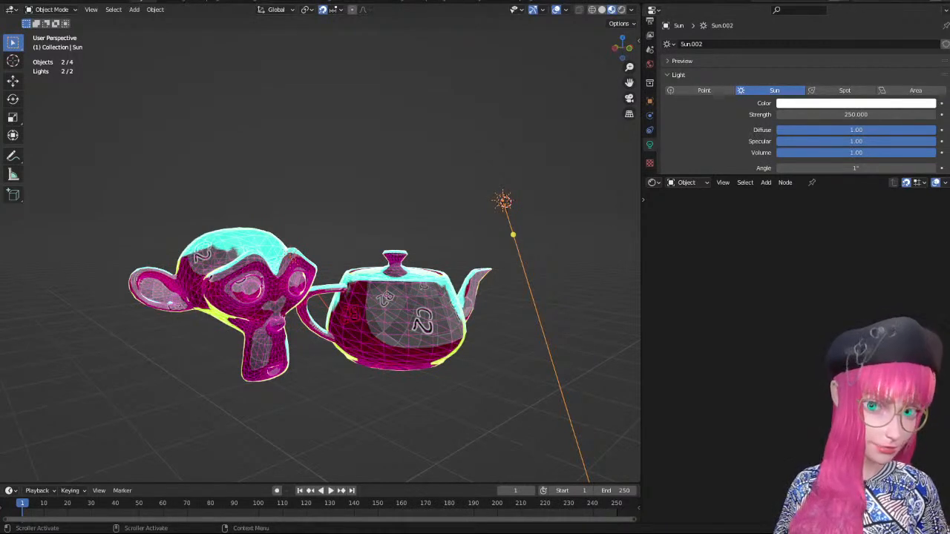
mouse_move(949, 110)
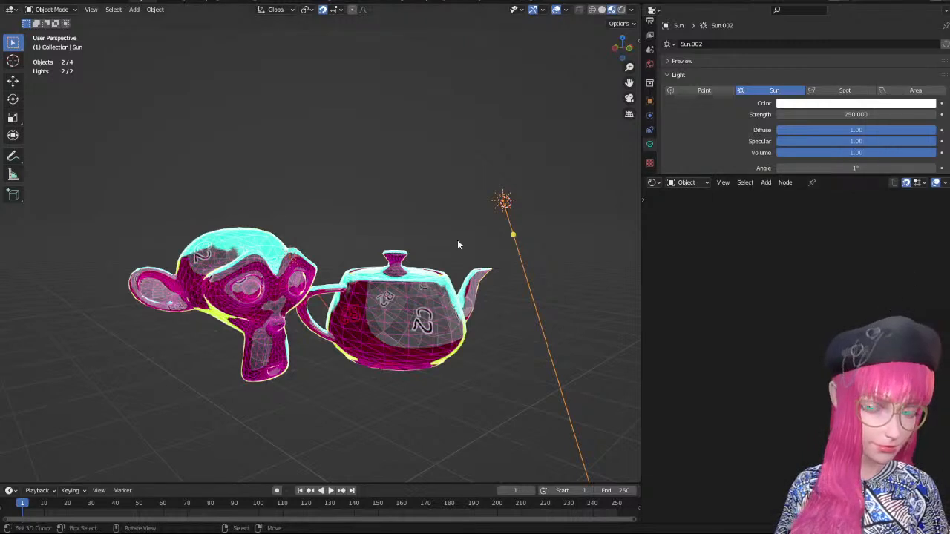
middle_click_drag(457, 239, 489, 235)
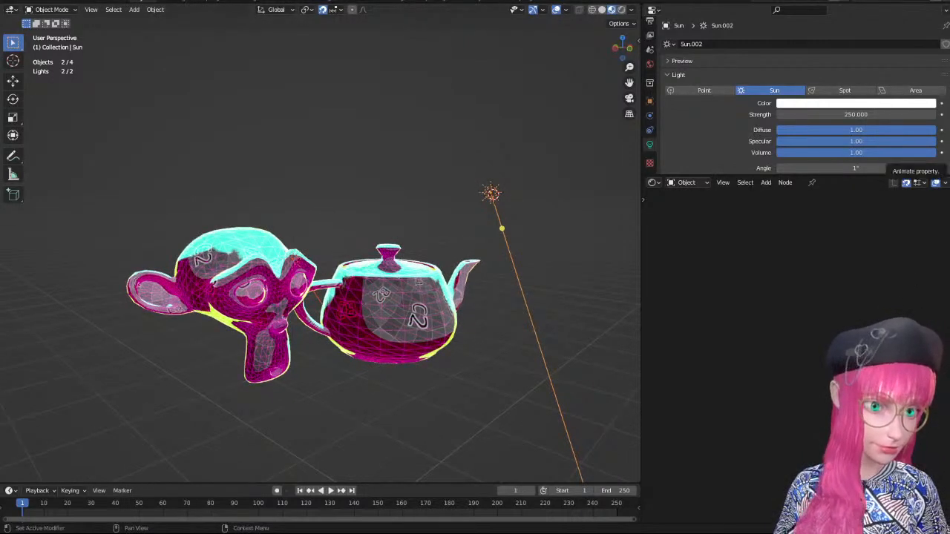